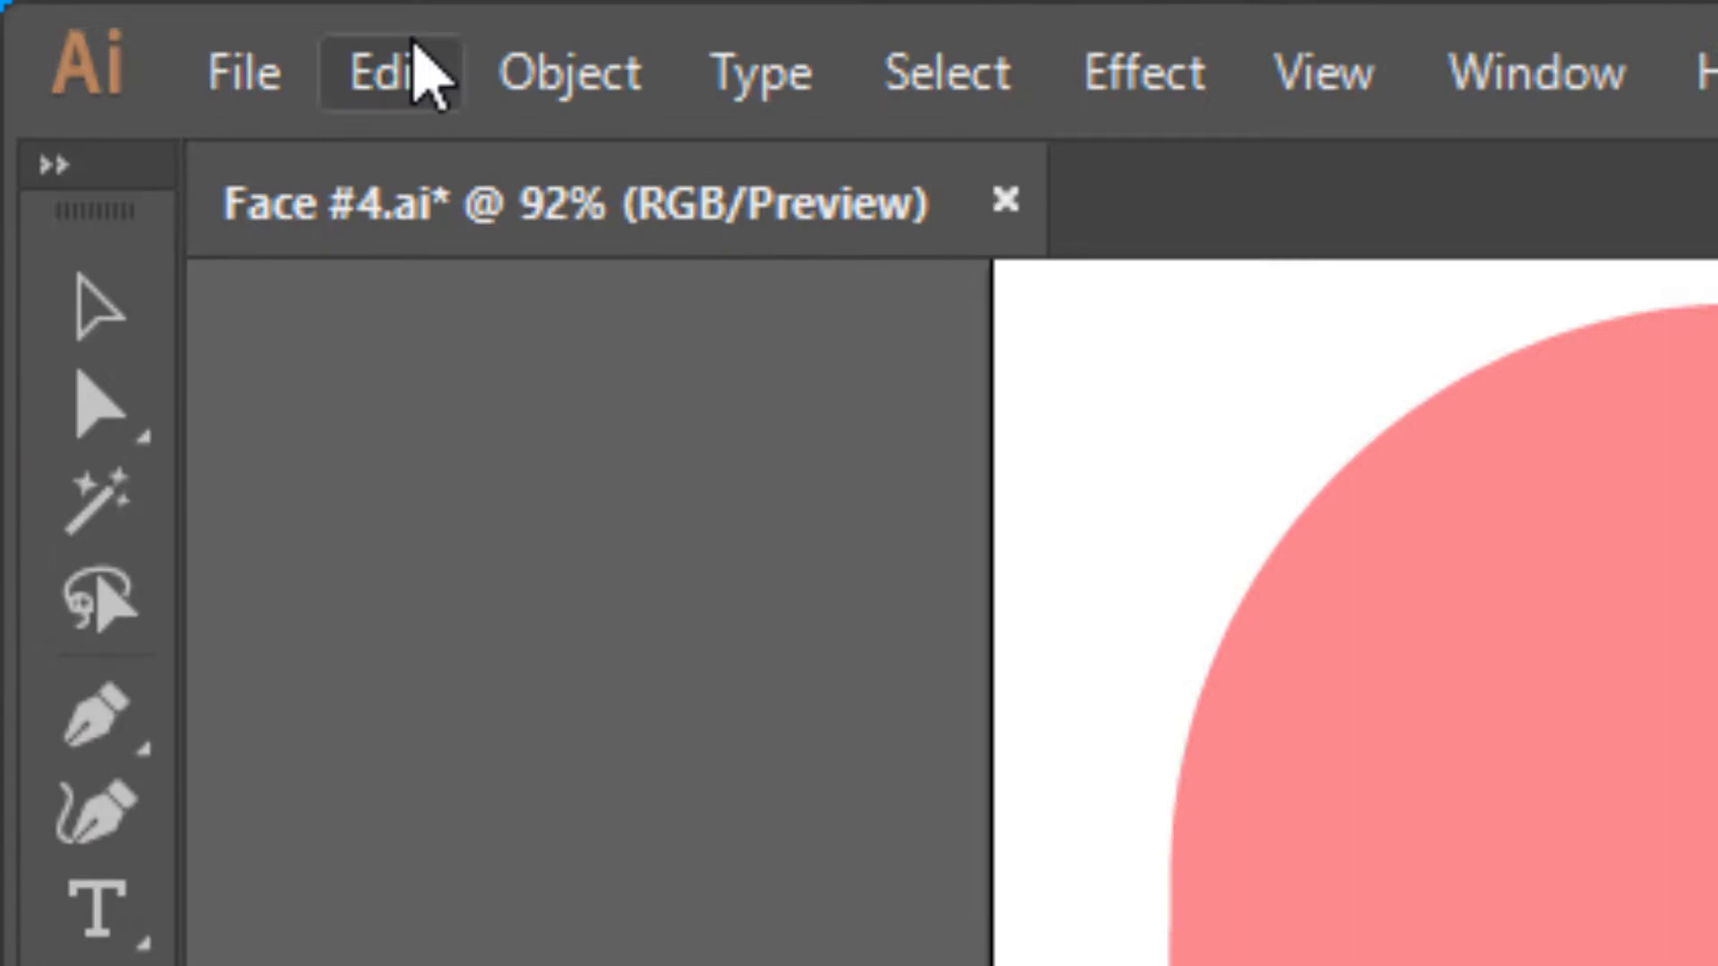
# - Create a new web document from the Common 1366 x 768 px preset, named Face #4 followed by a first name
pyautogui.click(251, 73)
pyautogui.click(294, 170)
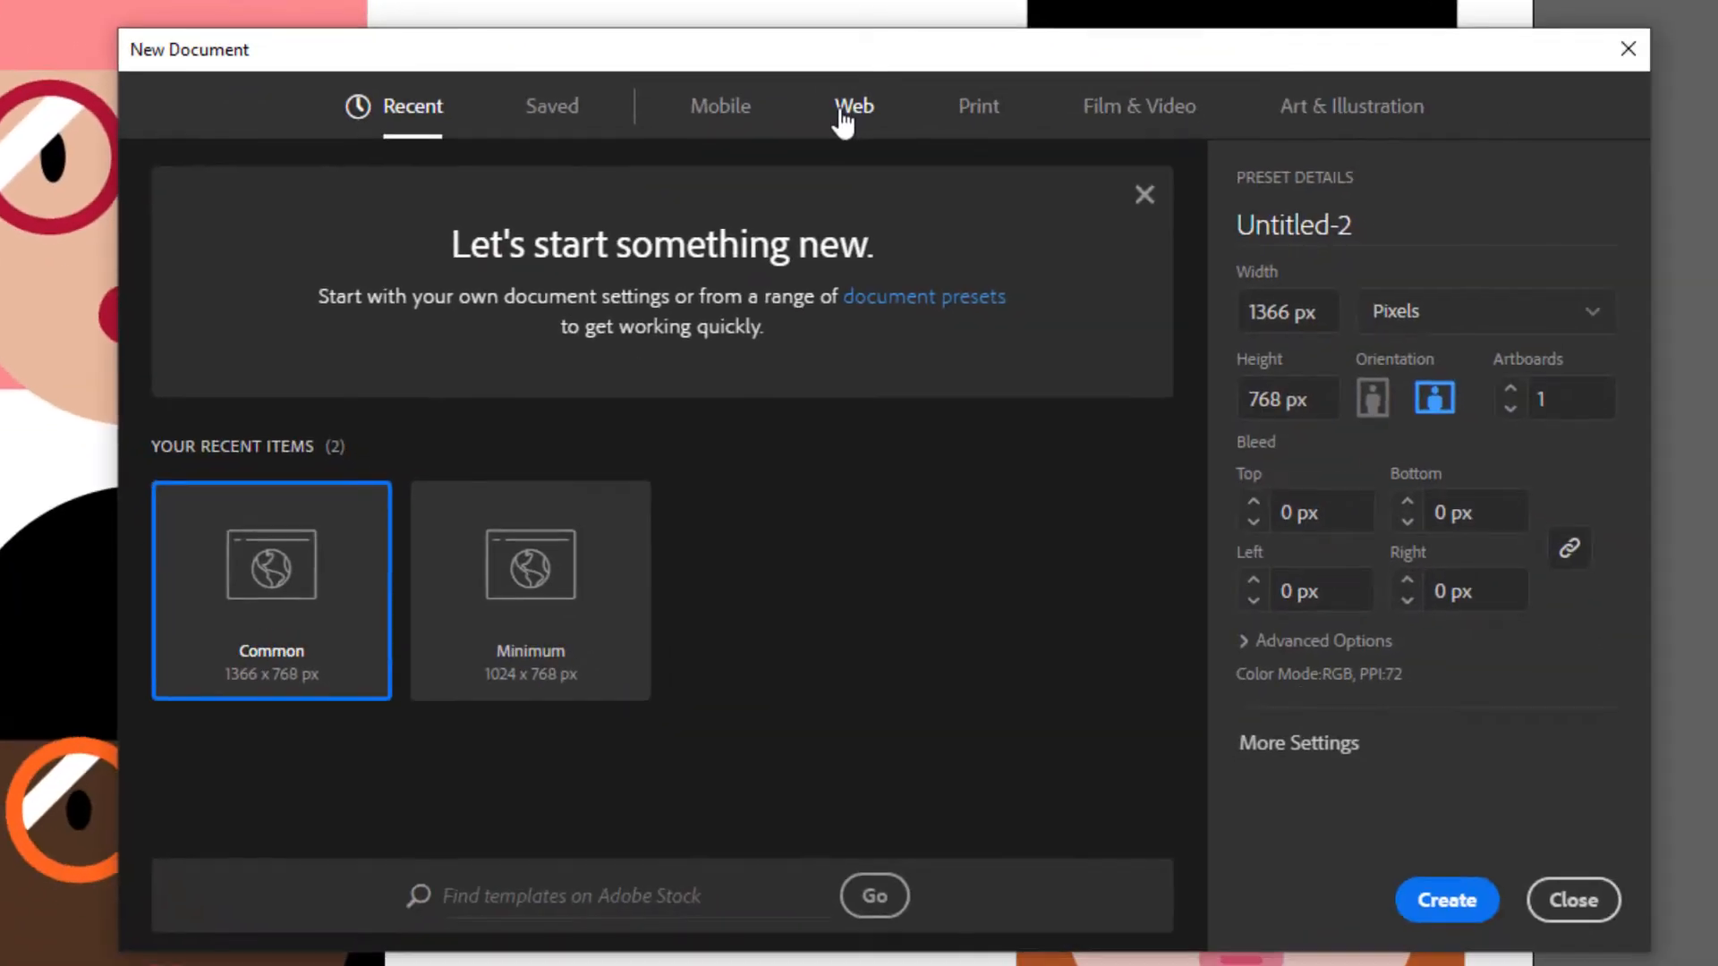
pyautogui.click(842, 112)
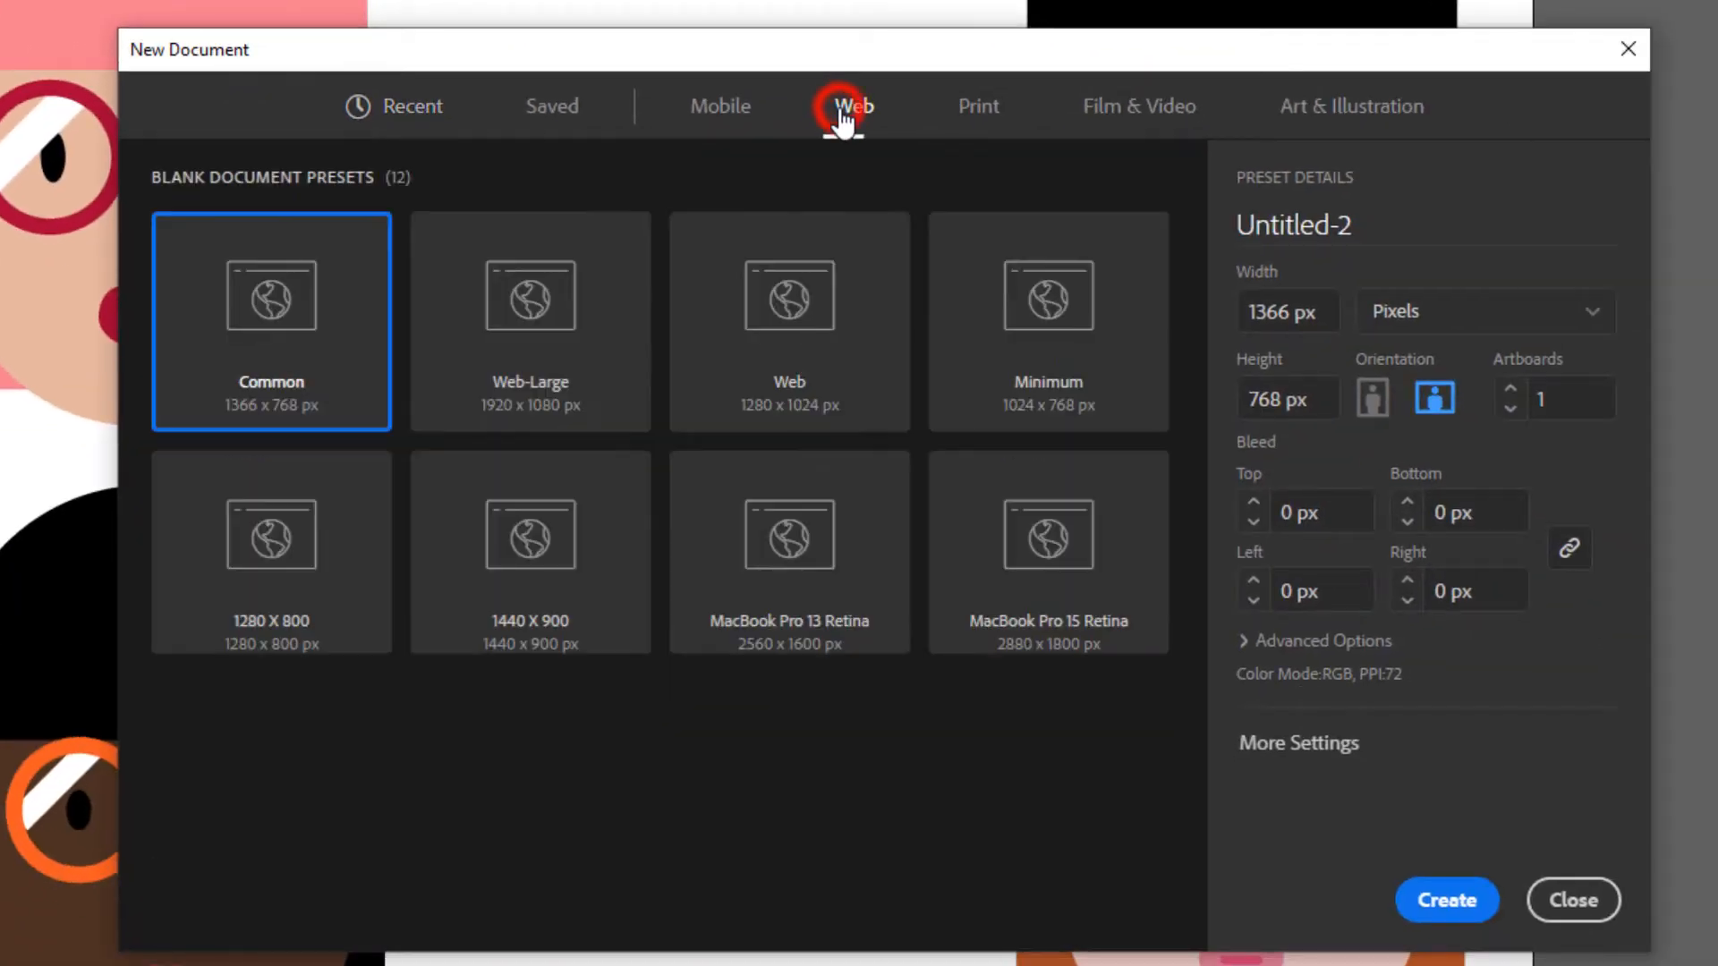
pyautogui.click(304, 272)
pyautogui.click(1400, 224)
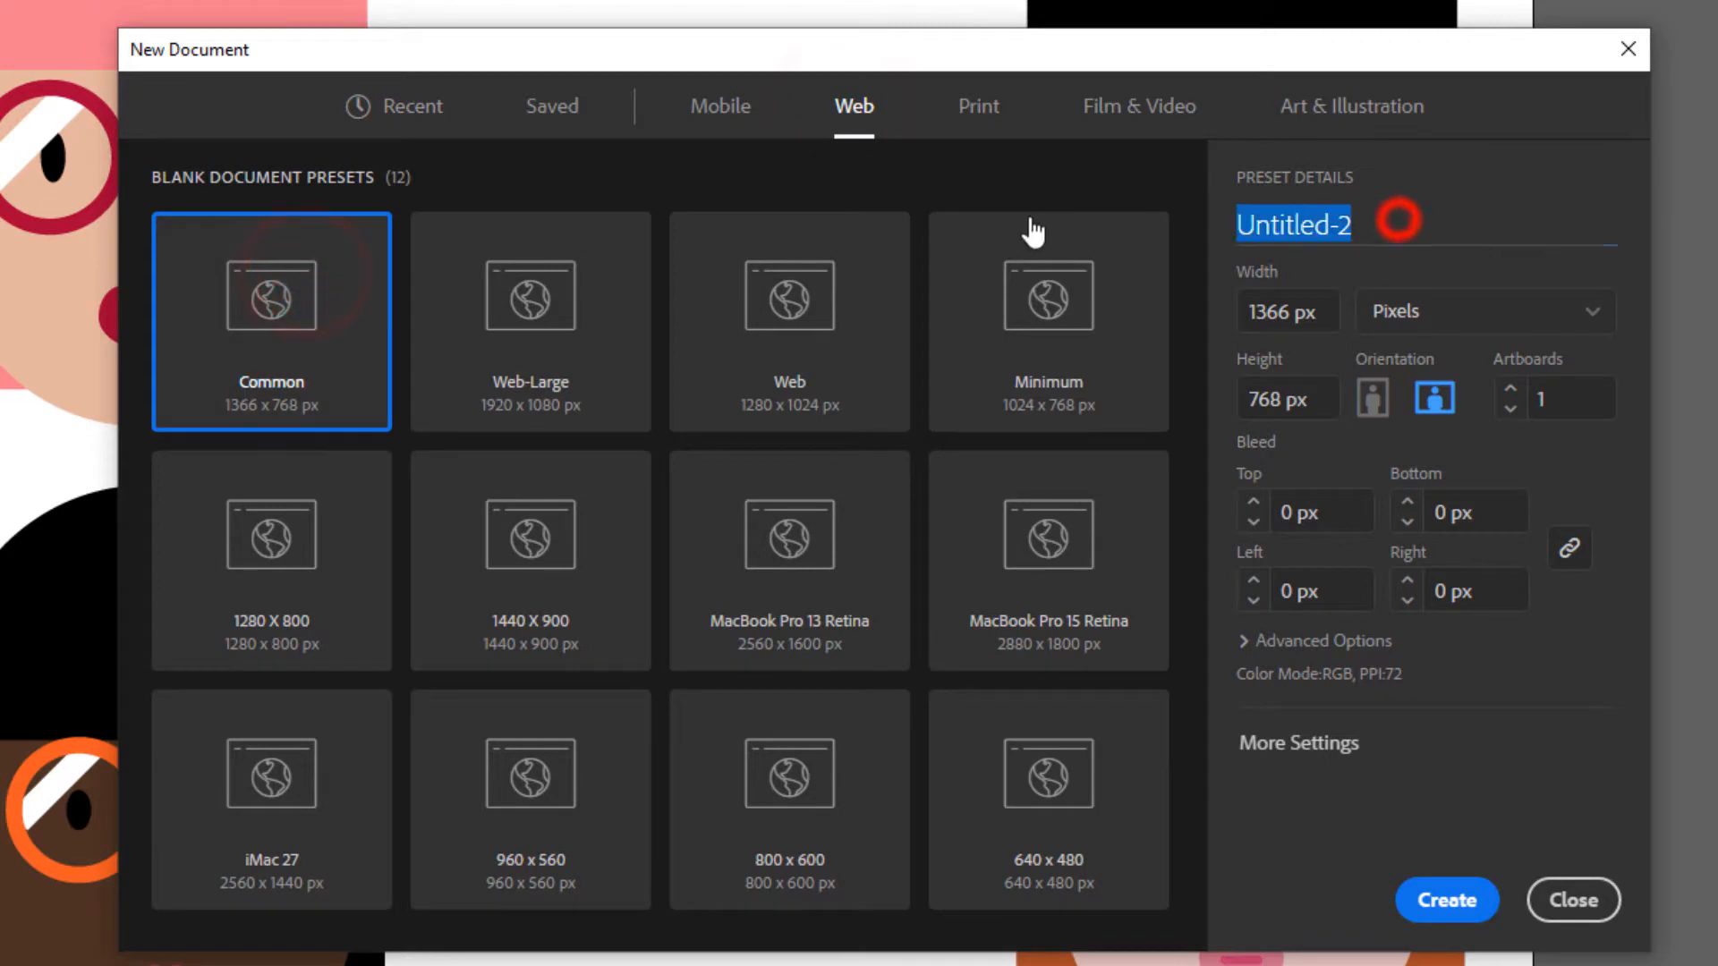
pyautogui.write('Face #4 Justine')
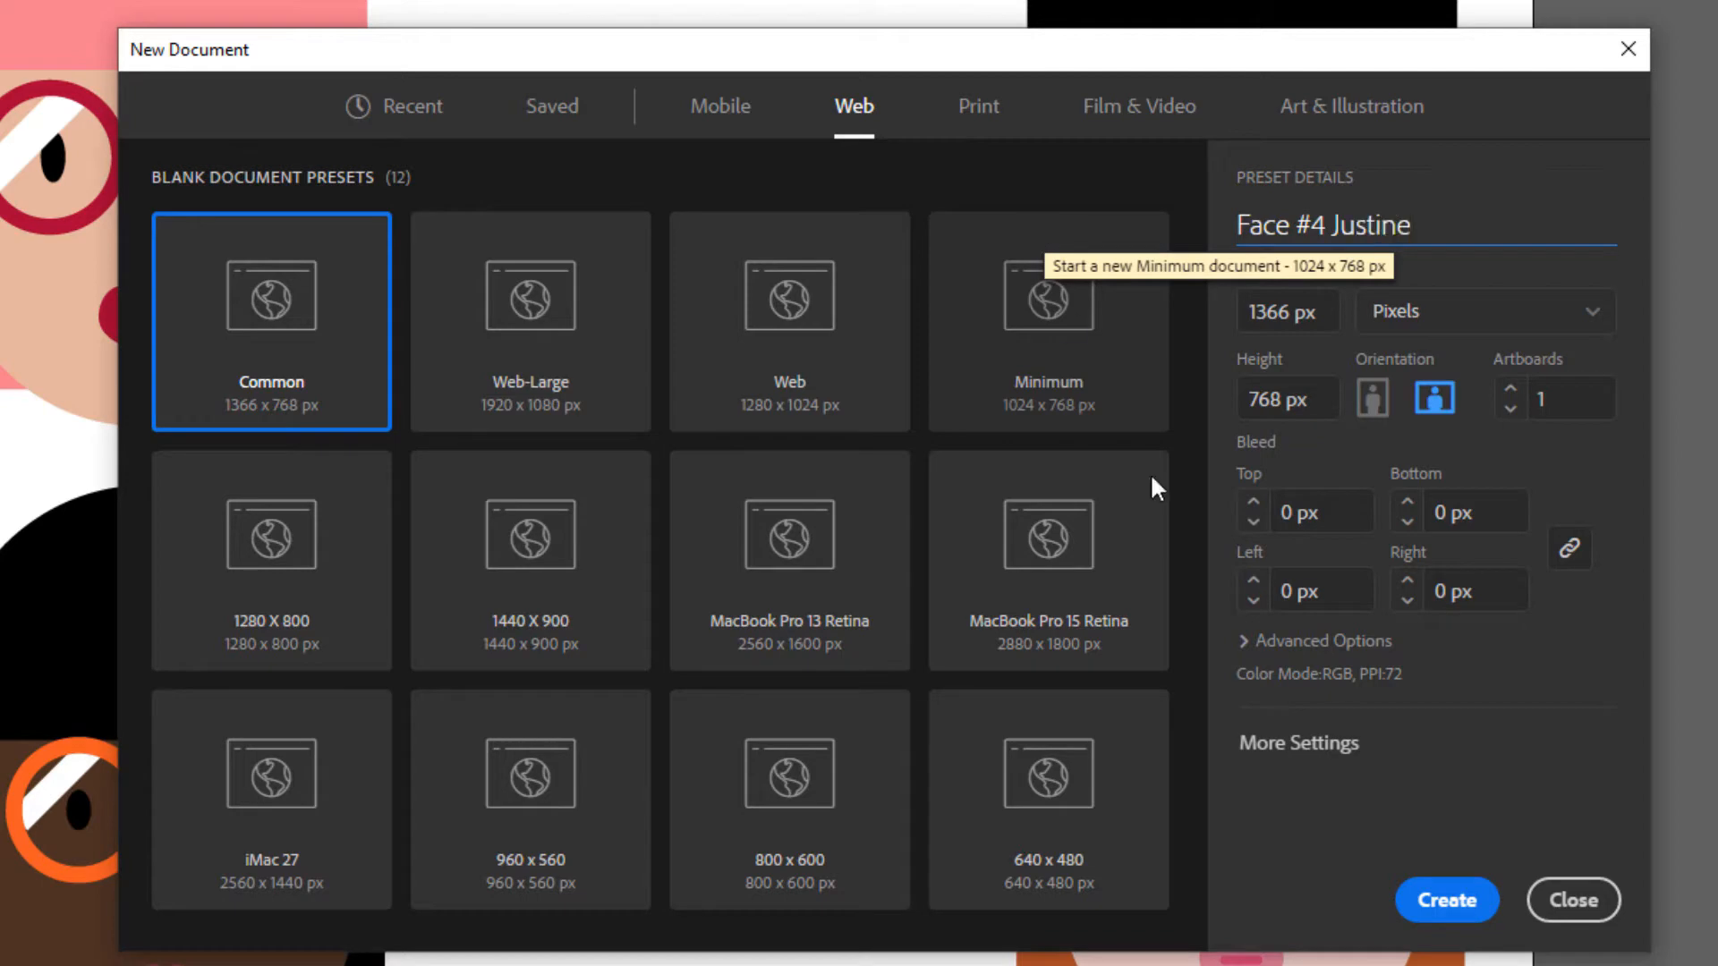
pyautogui.click(1449, 902)
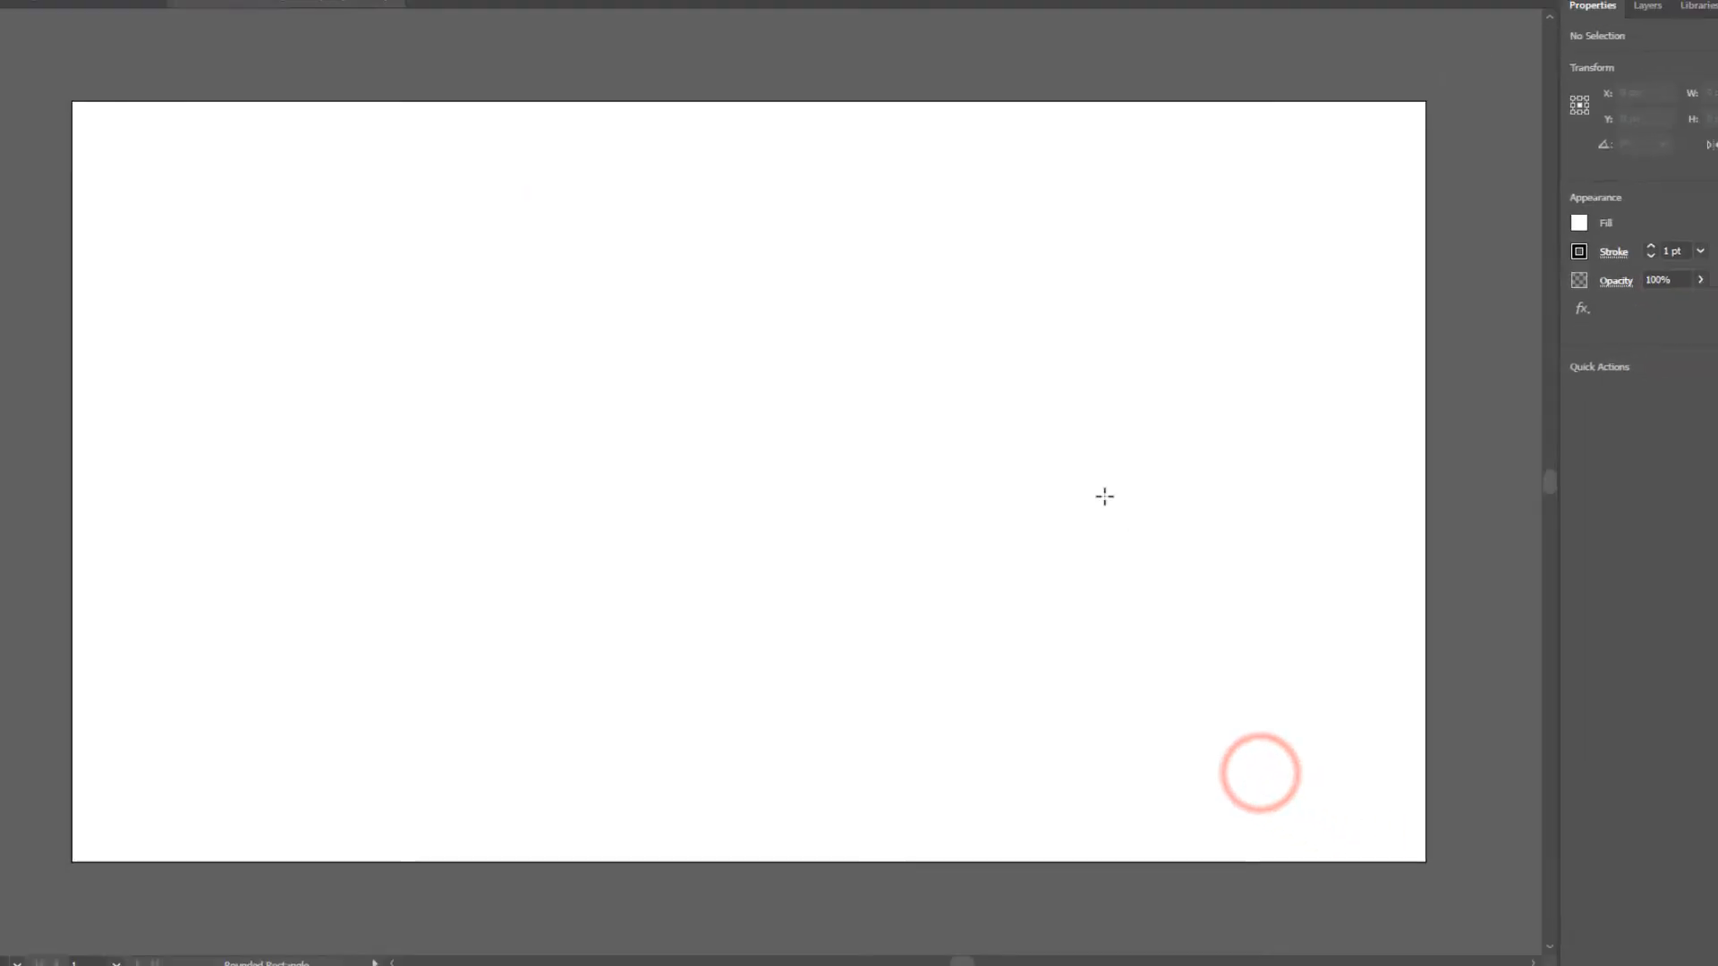
# - Copy the pink-haired face from Face #4.ai into the new document and place it on the artboard's right side
pyautogui.click(139, 44)
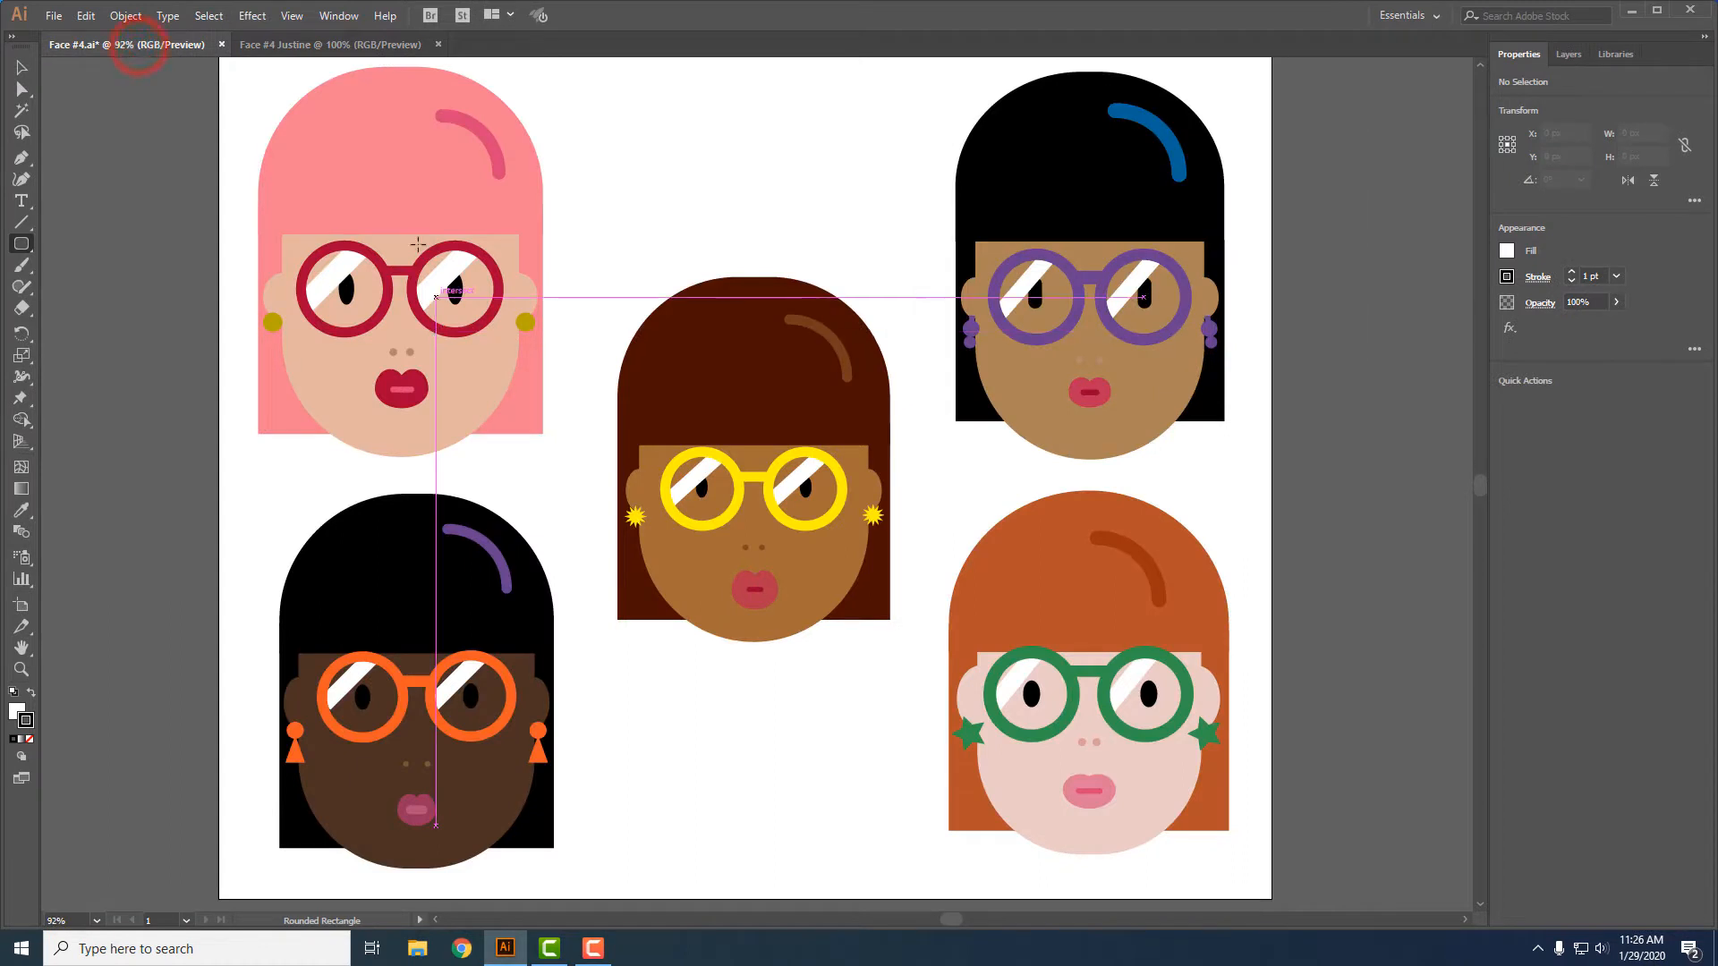
pyautogui.click(21, 67)
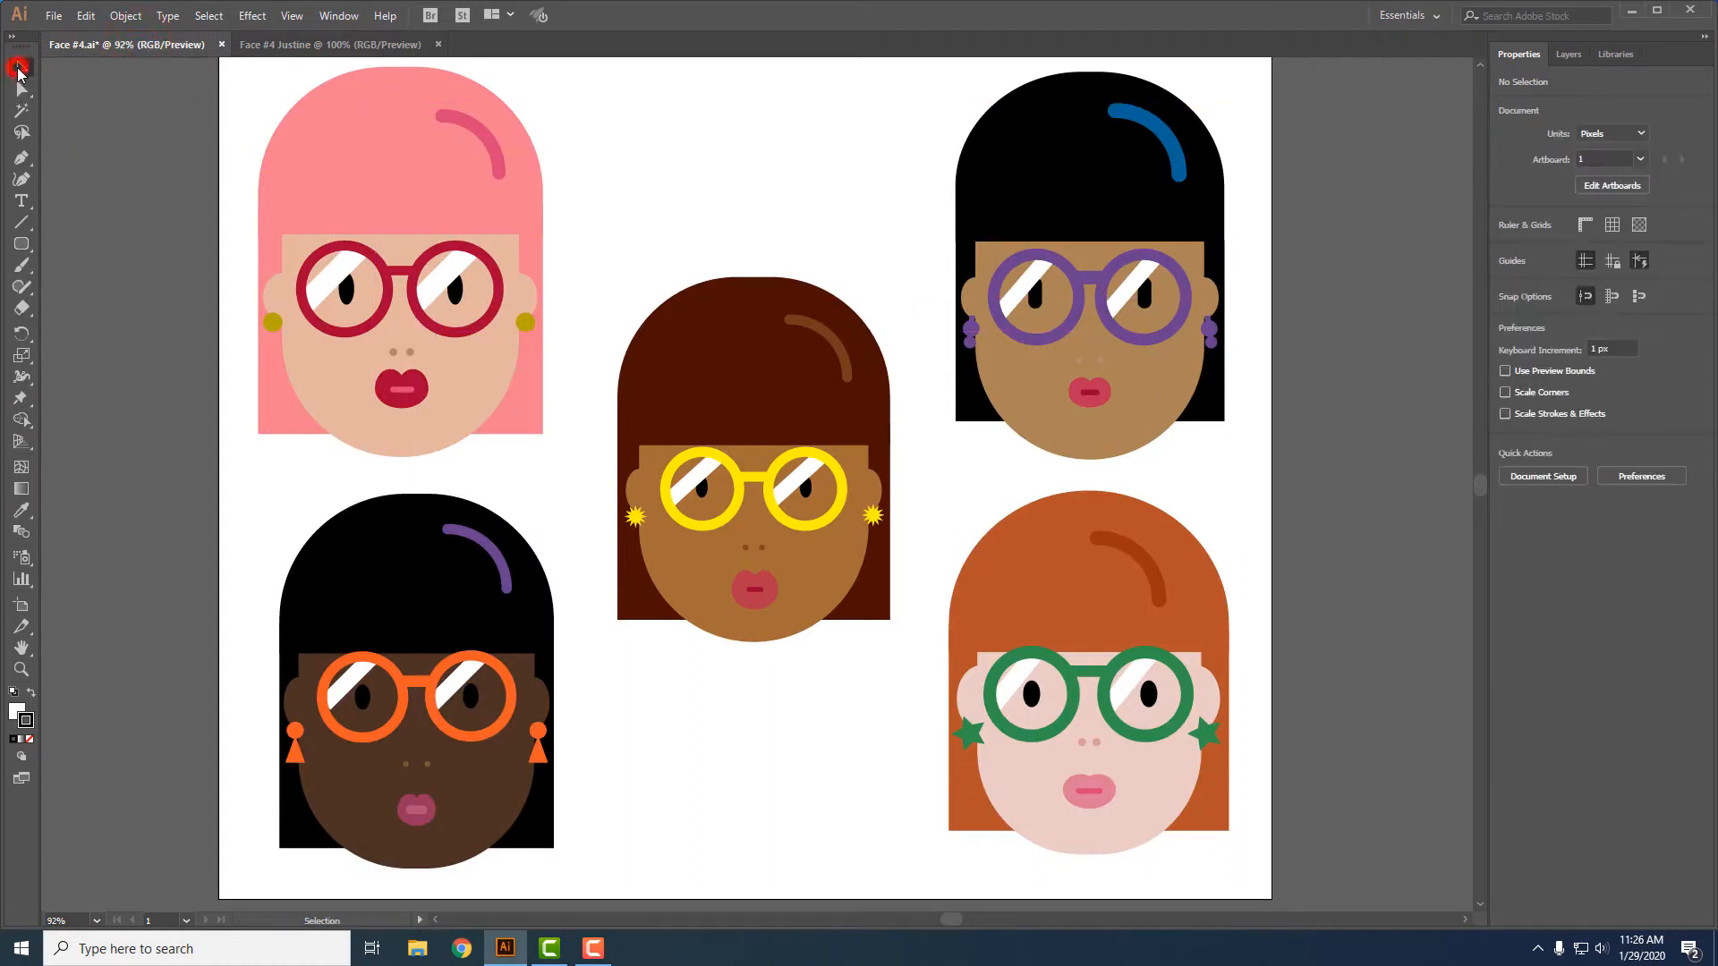
pyautogui.click(332, 170)
pyautogui.press('a')
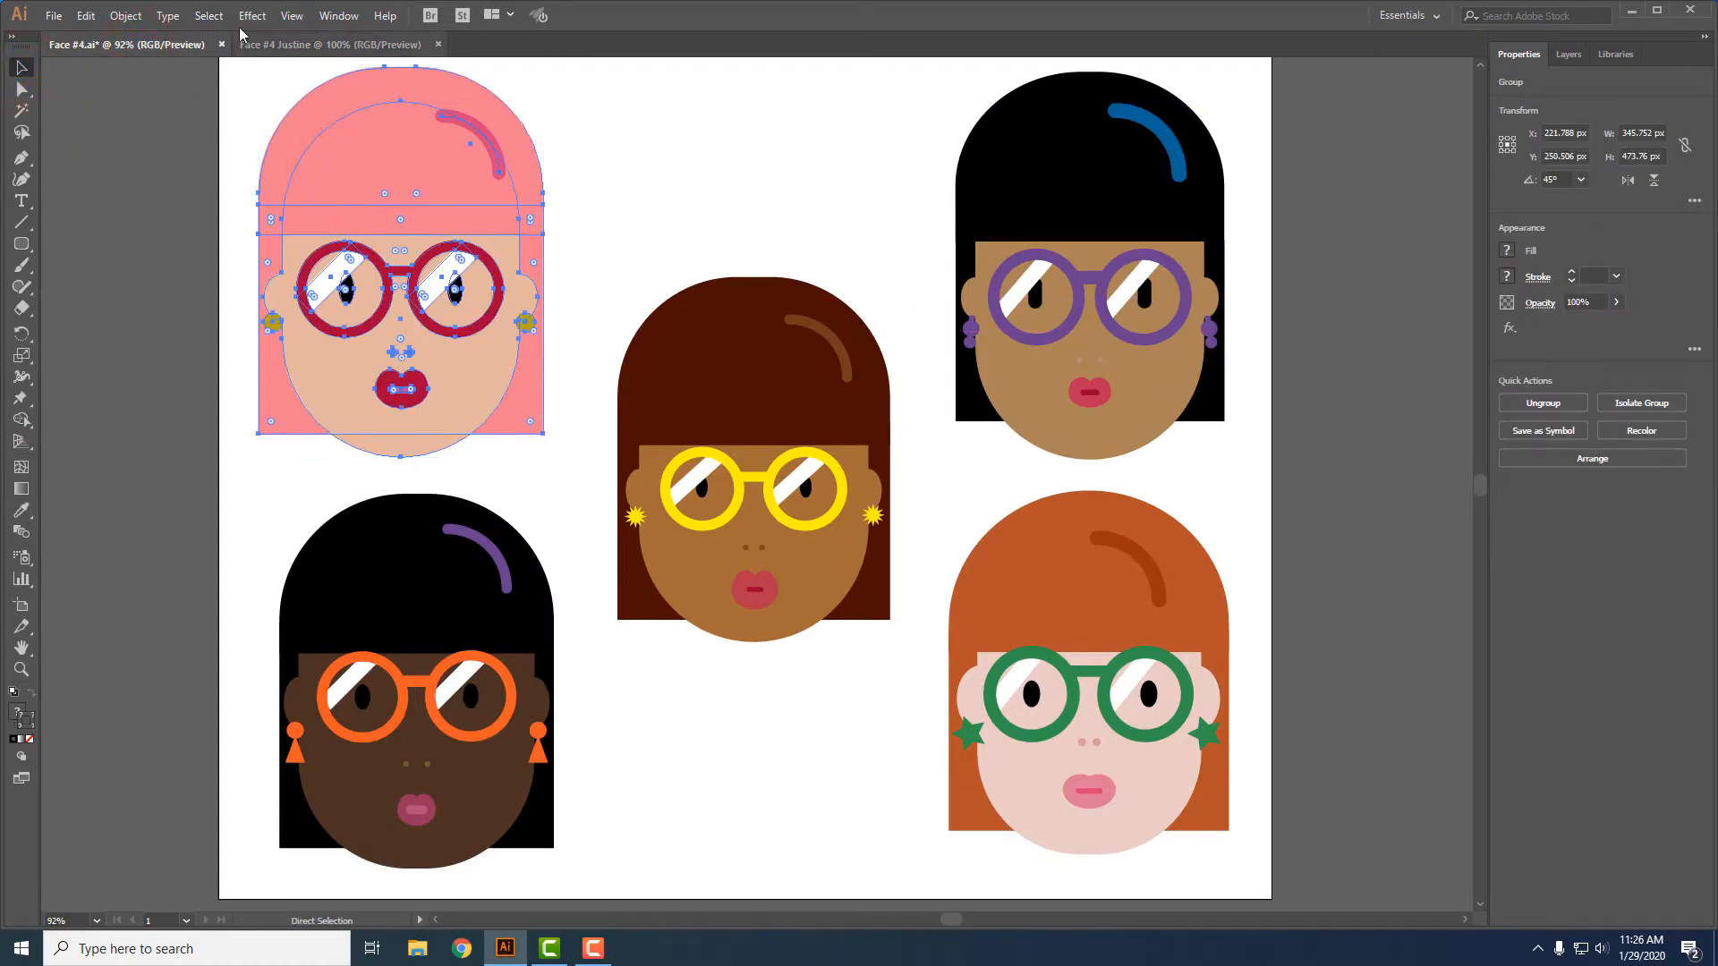
pyautogui.click(329, 46)
pyautogui.press('v')
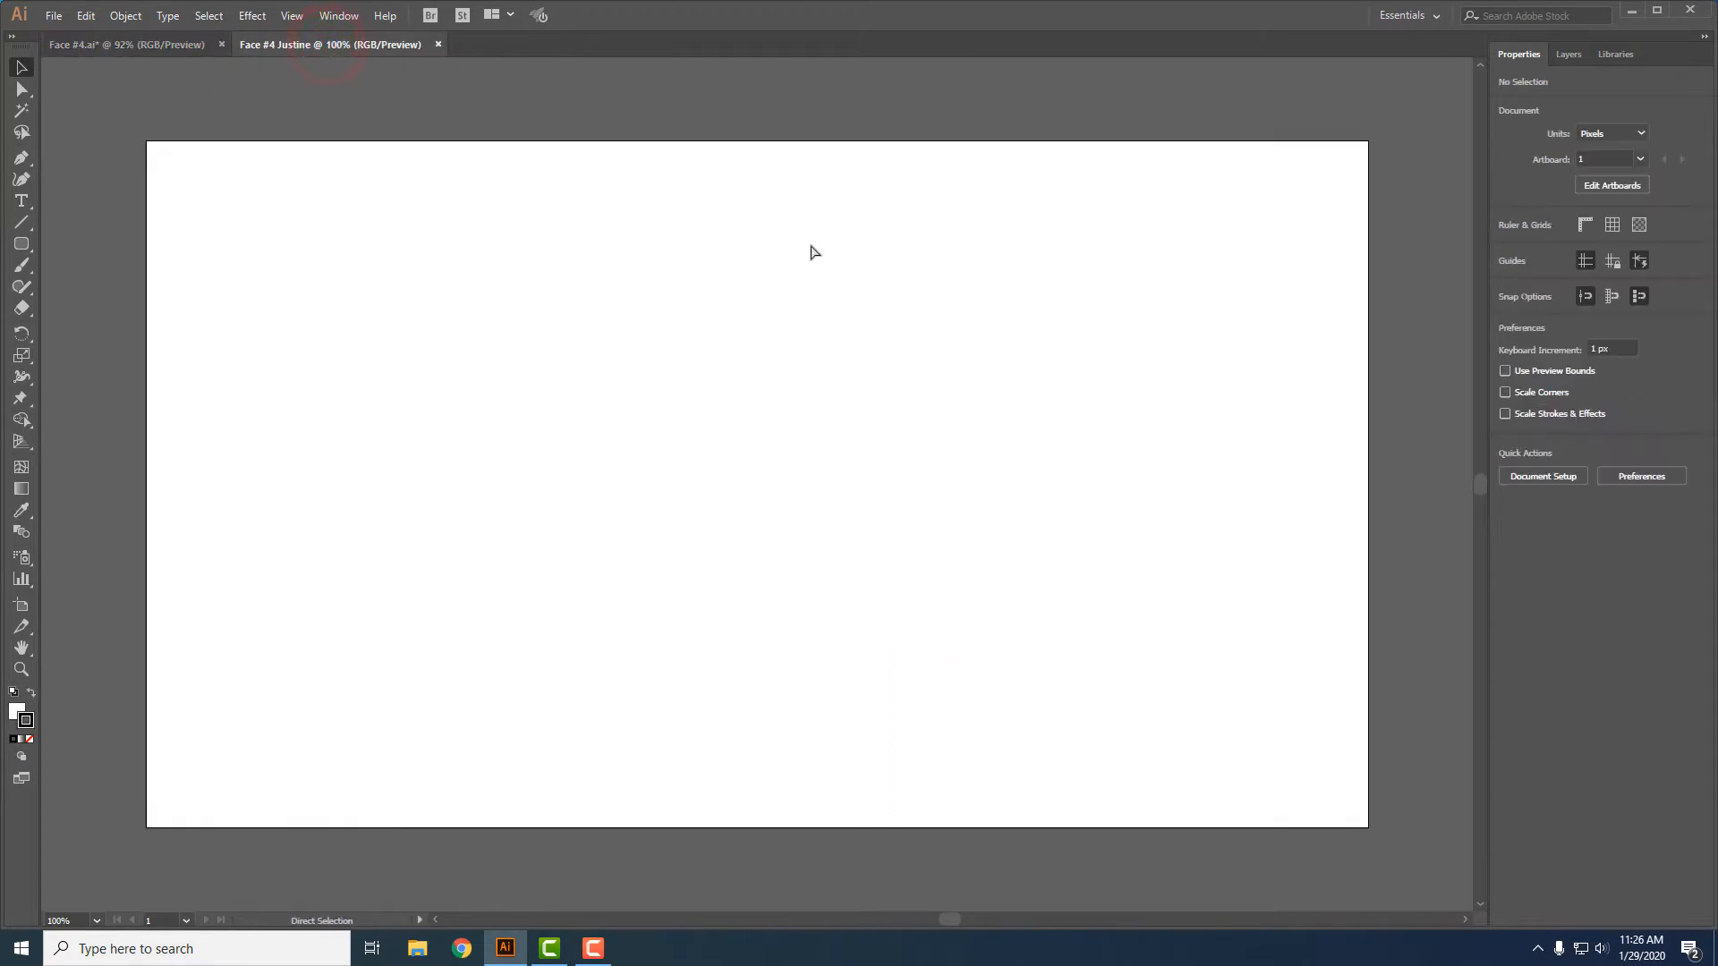
pyautogui.hotkey('ctrl', 'v')
pyautogui.moveTo(677, 320); pyautogui.dragTo(1010, 289)
# - Show the Swatches panel, open the Skintones swatch library and dock it with Swatches
pyautogui.click(556, 217)
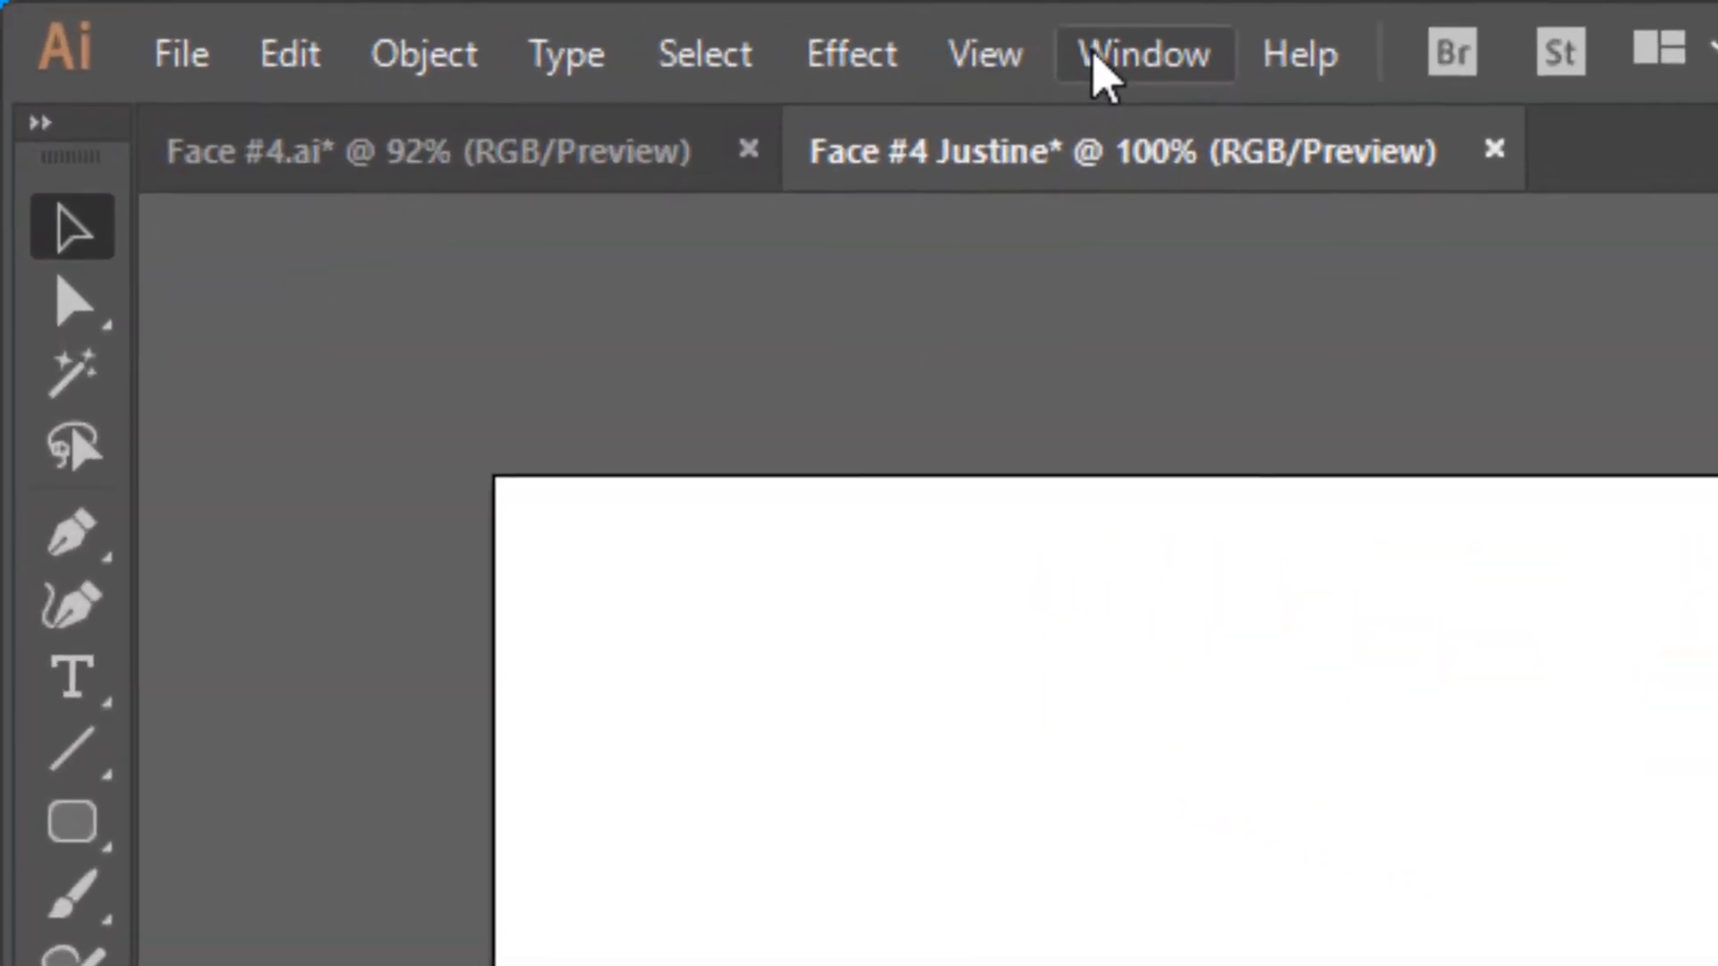
pyautogui.click(339, 15)
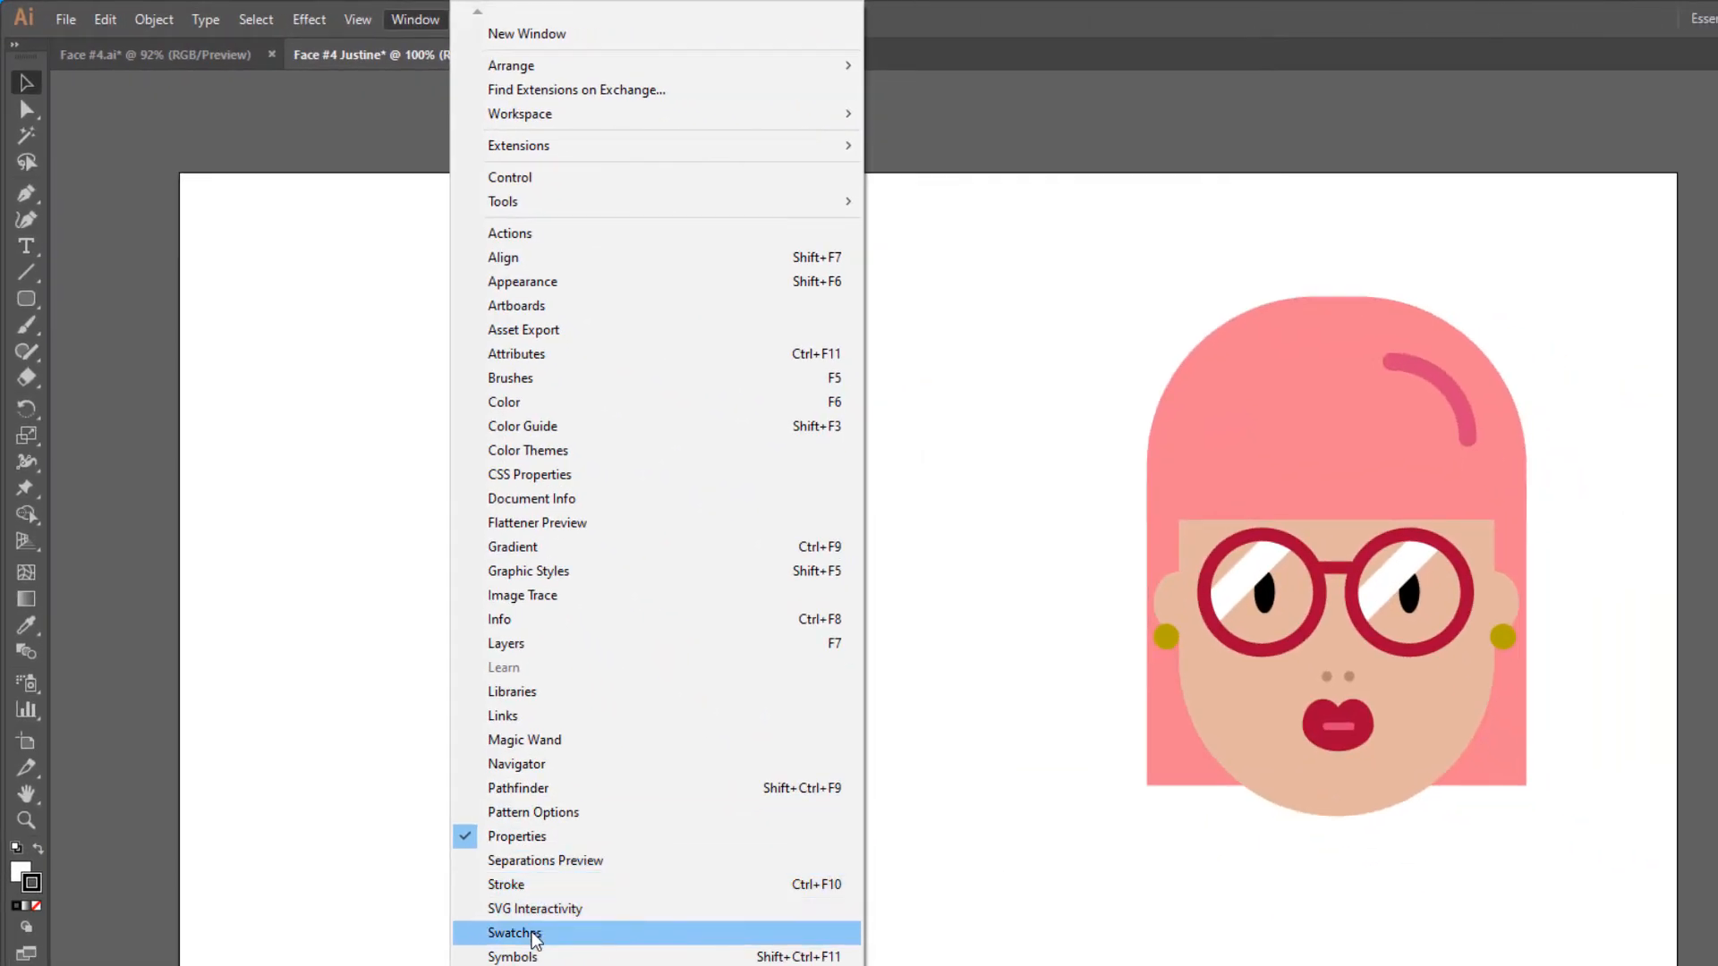
pyautogui.click(530, 933)
pyautogui.click(1190, 230)
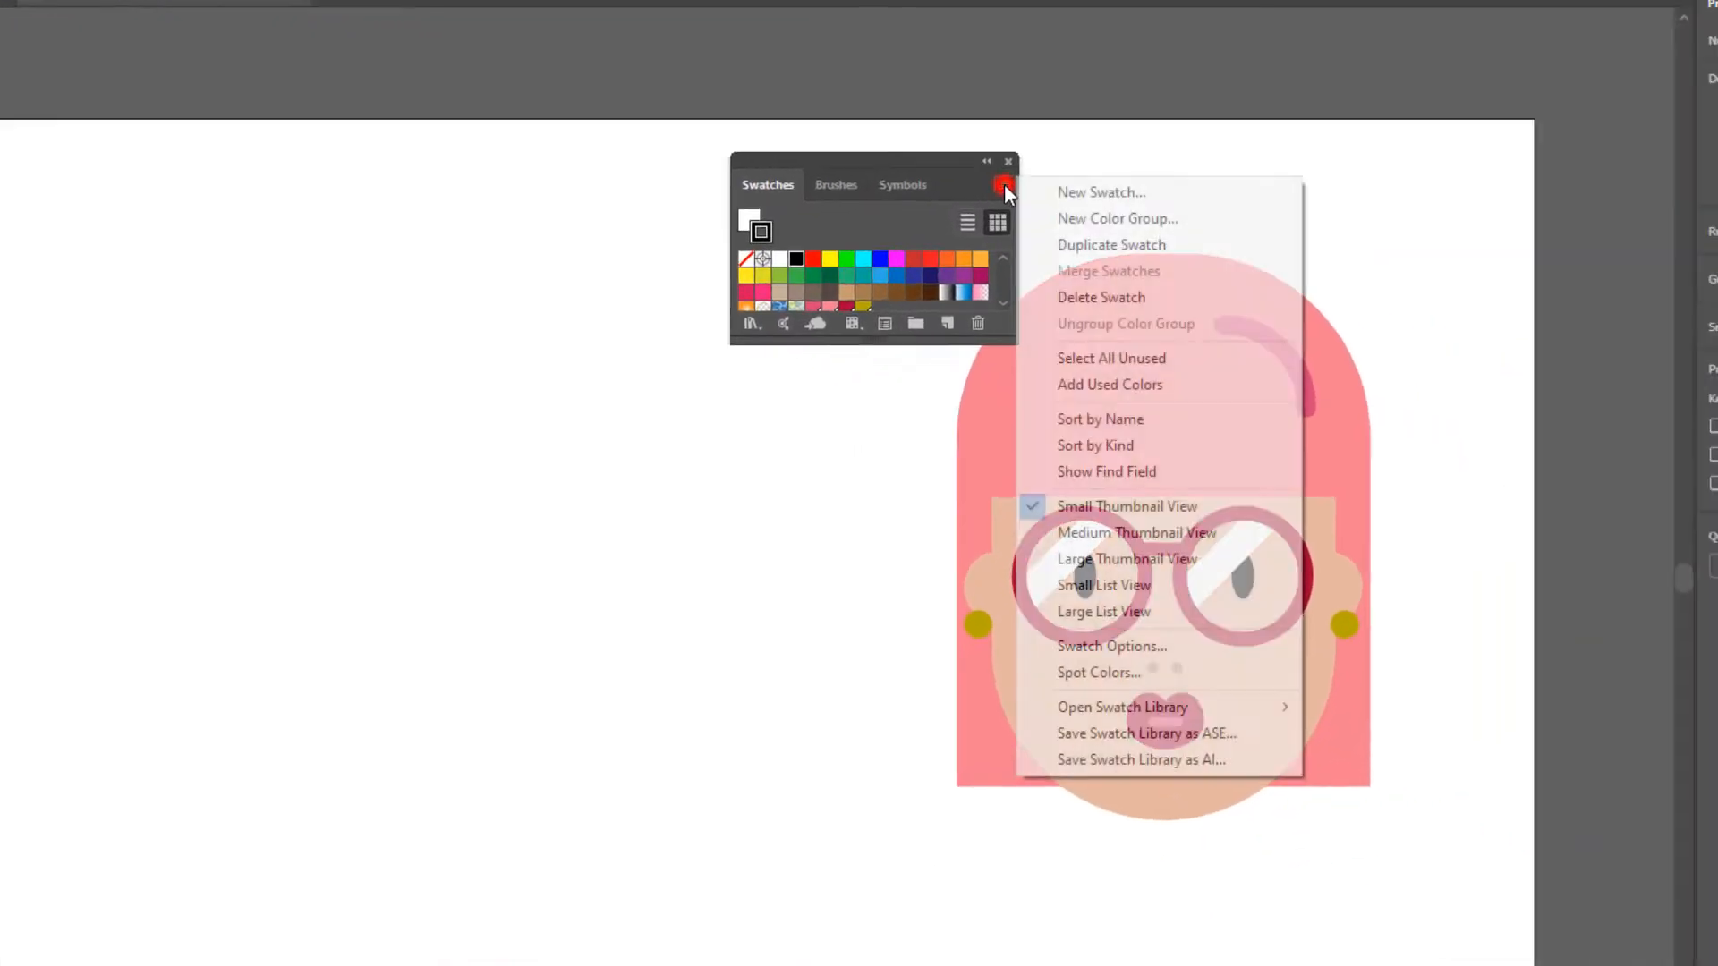
pyautogui.moveTo(1231, 711)
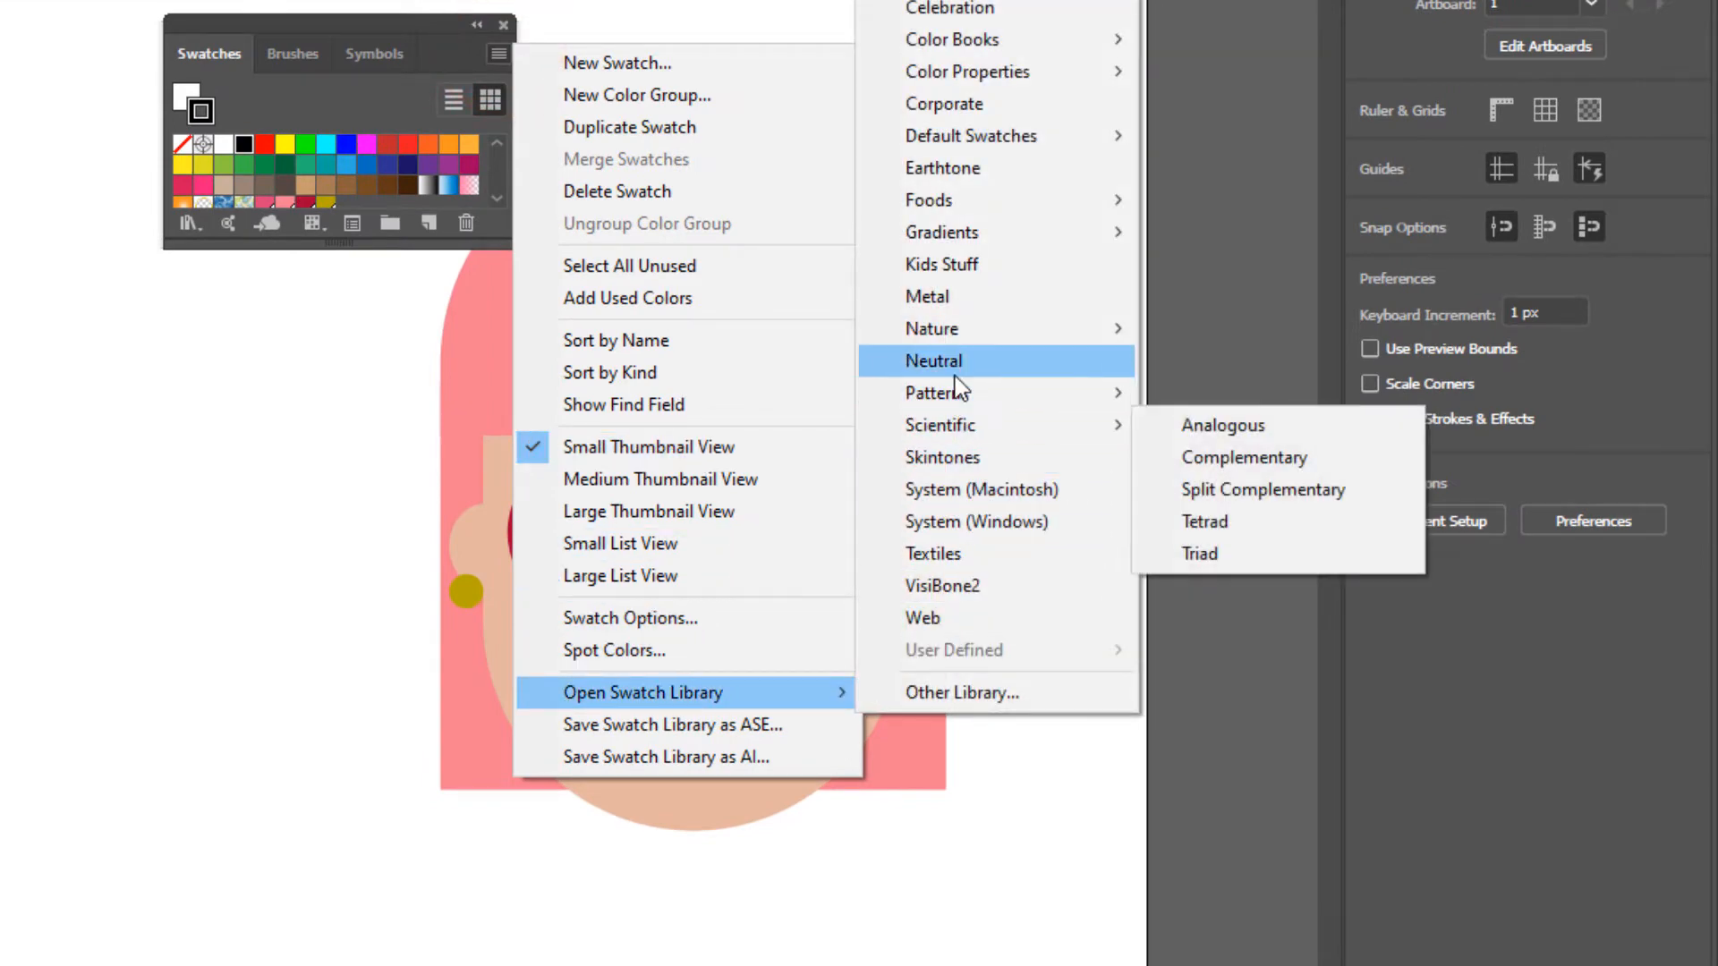
pyautogui.click(948, 457)
pyautogui.moveTo(1079, 492); pyautogui.dragTo(324, 66)
pyautogui.click(372, 62)
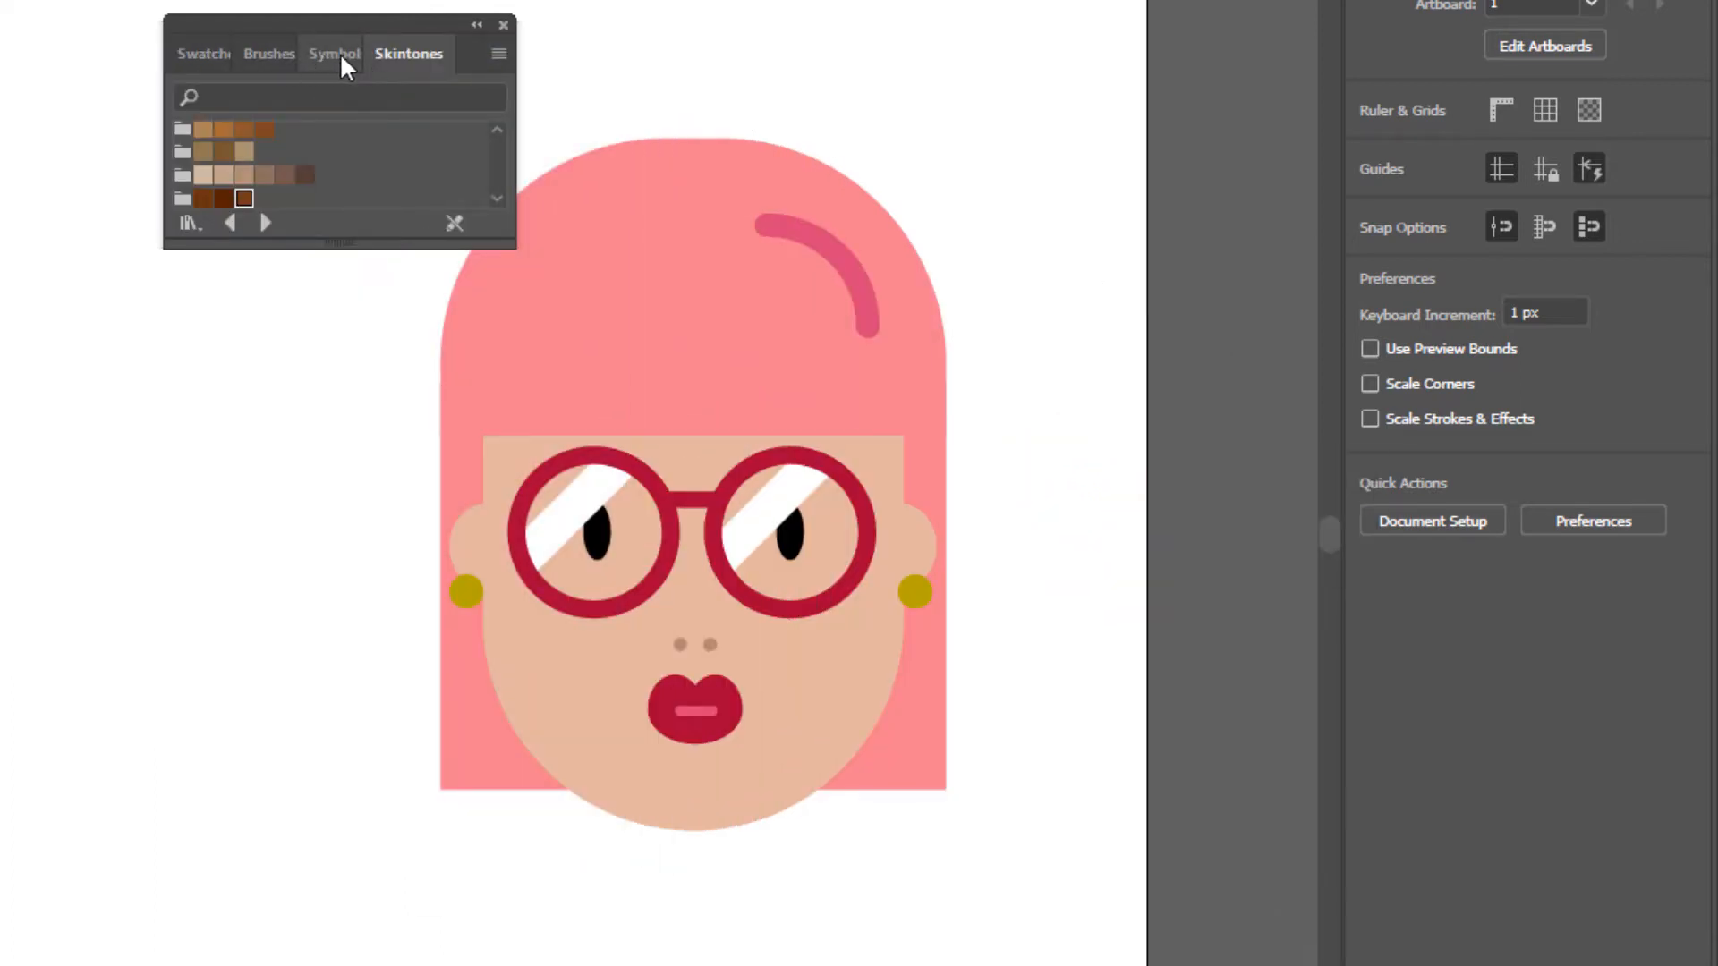
# - Open the TRUMATCH color book as an additional swatch library
pyautogui.click(212, 54)
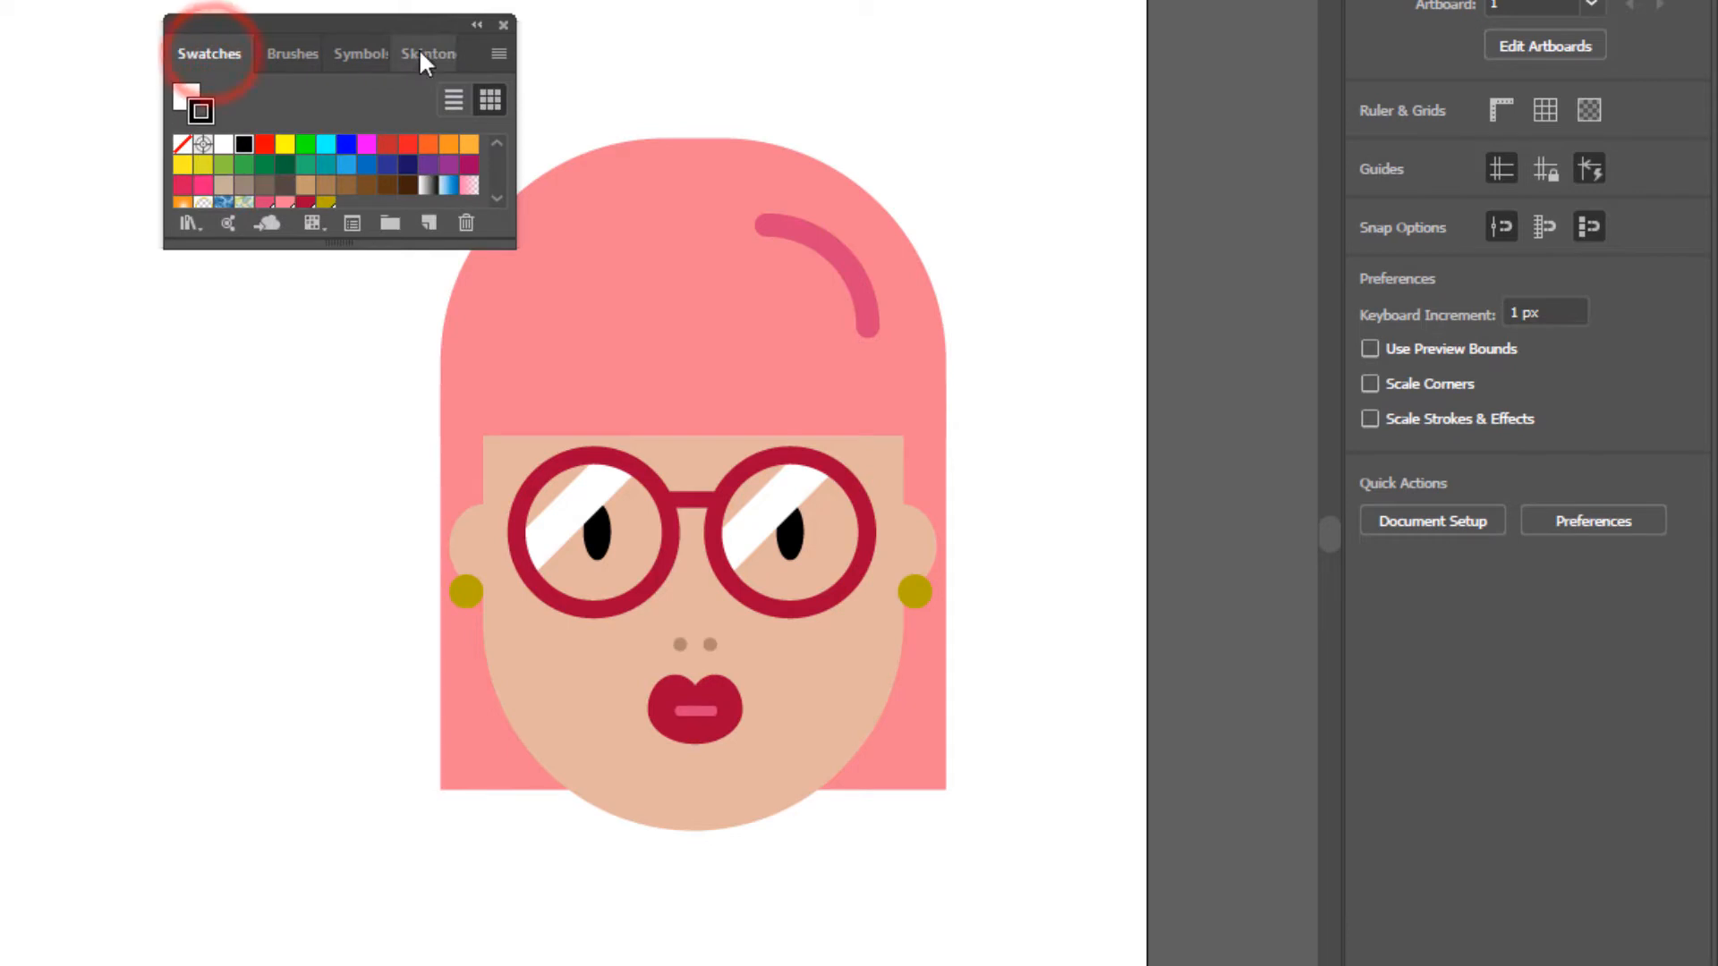
pyautogui.click(498, 54)
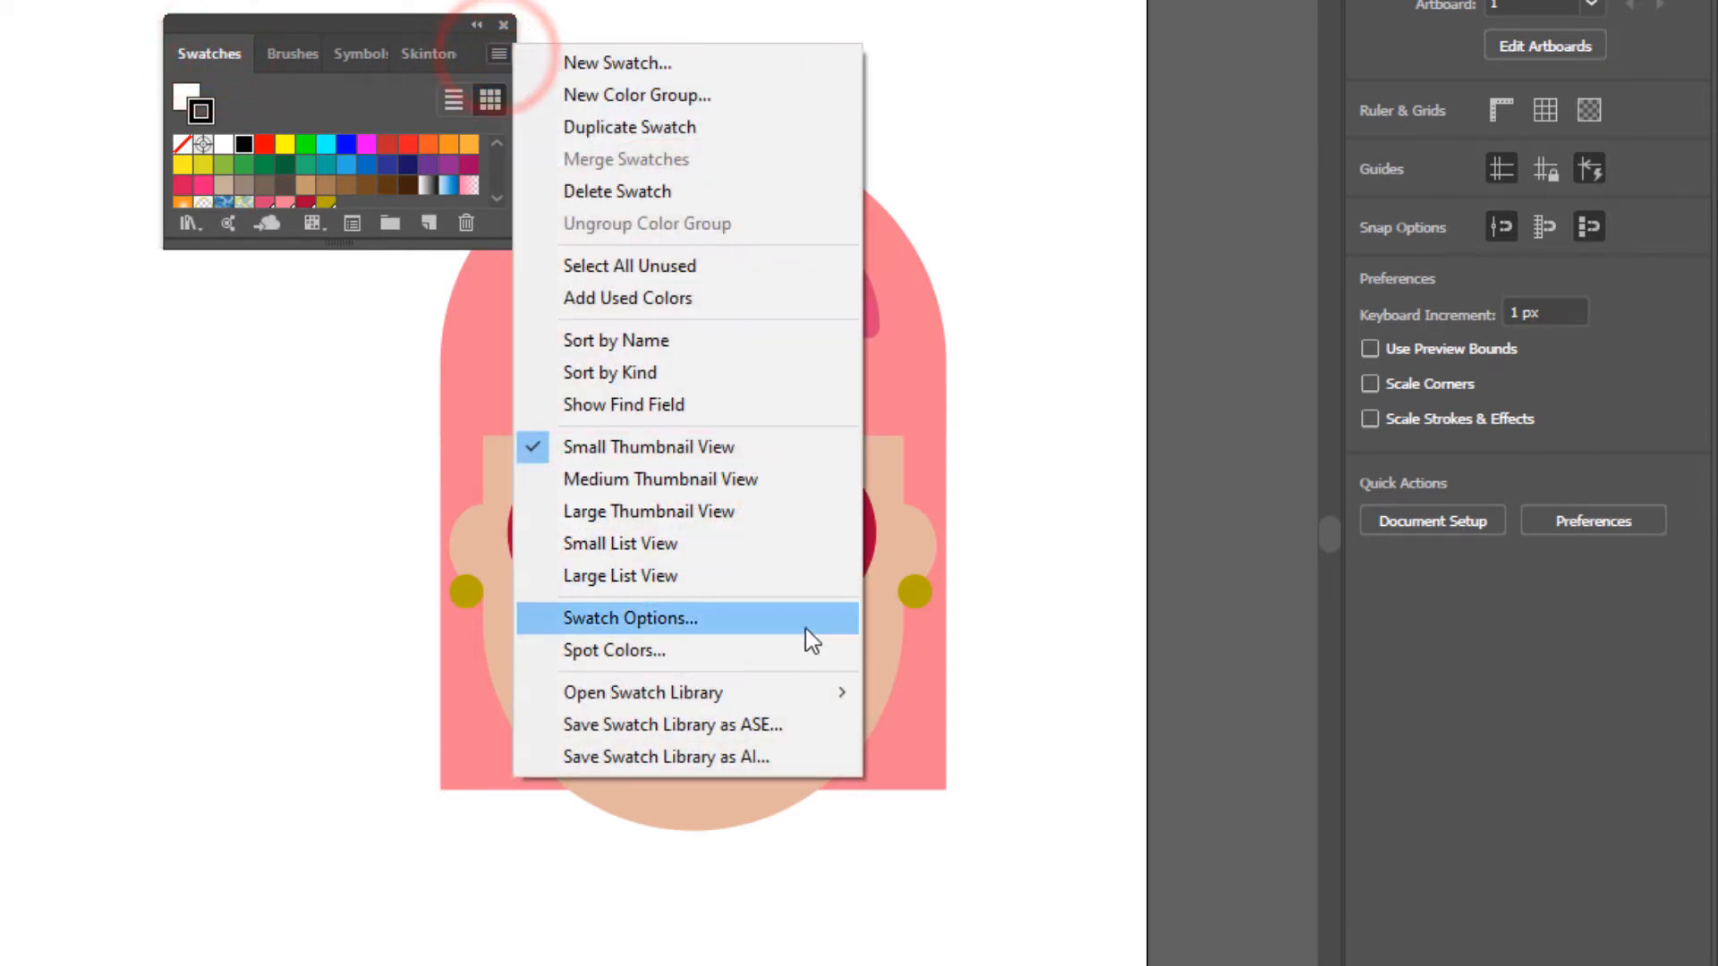
pyautogui.moveTo(848, 693)
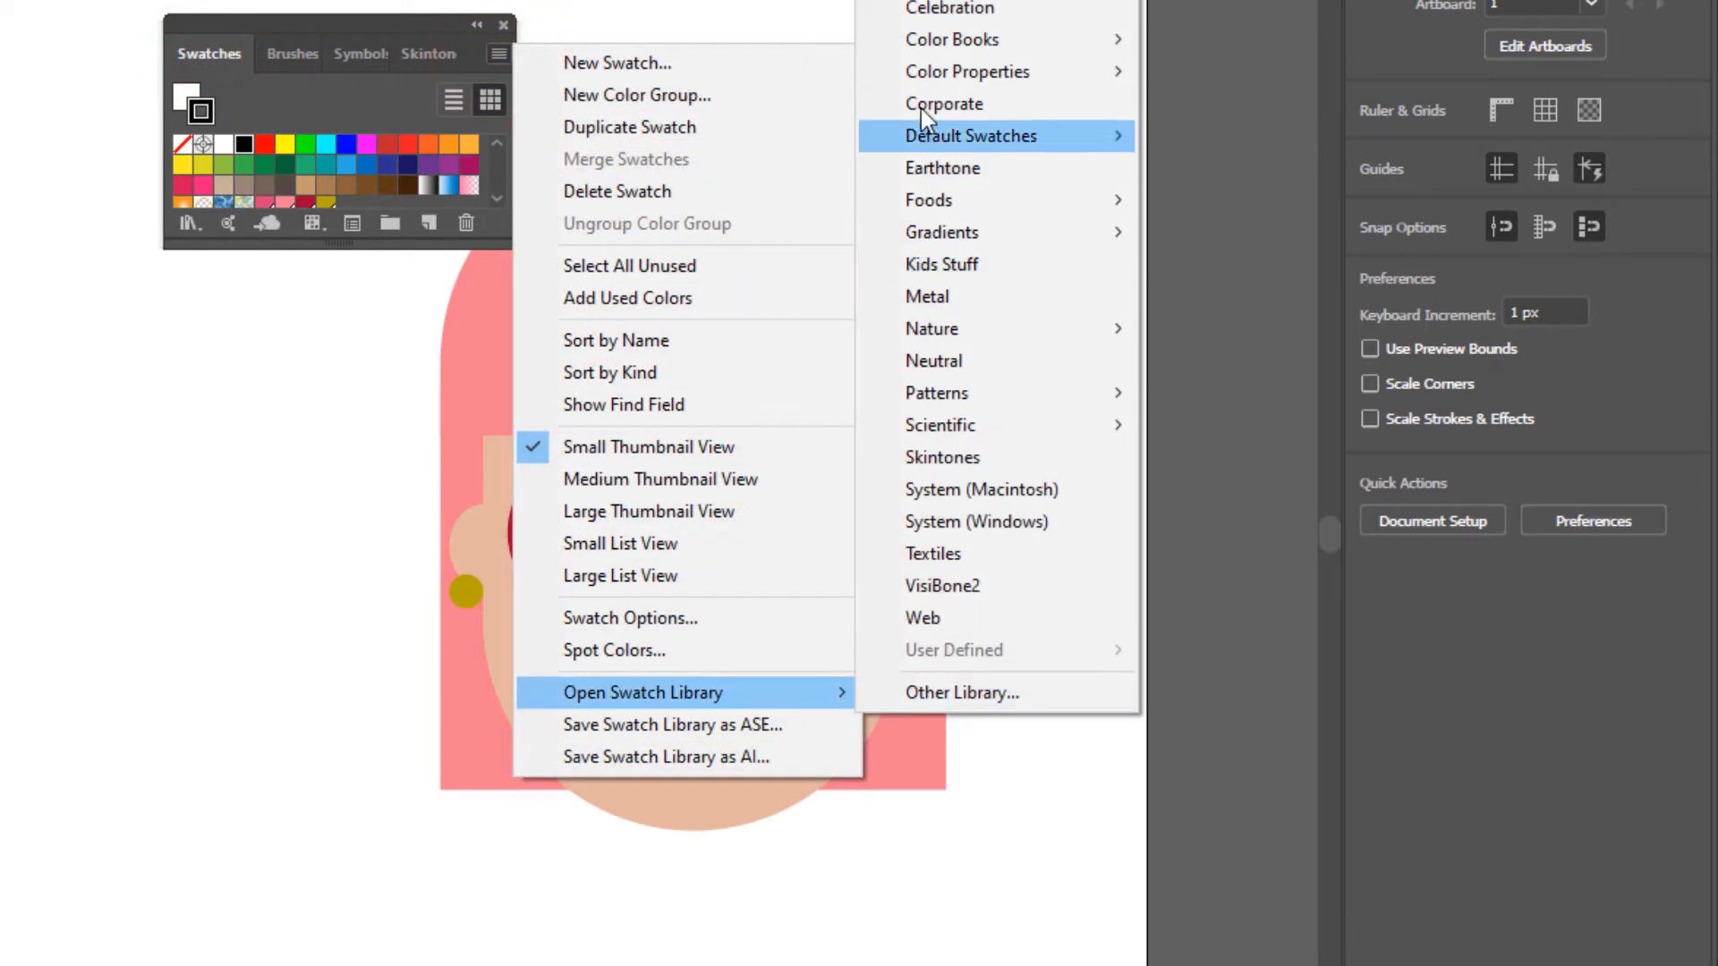
pyautogui.moveTo(930, 40)
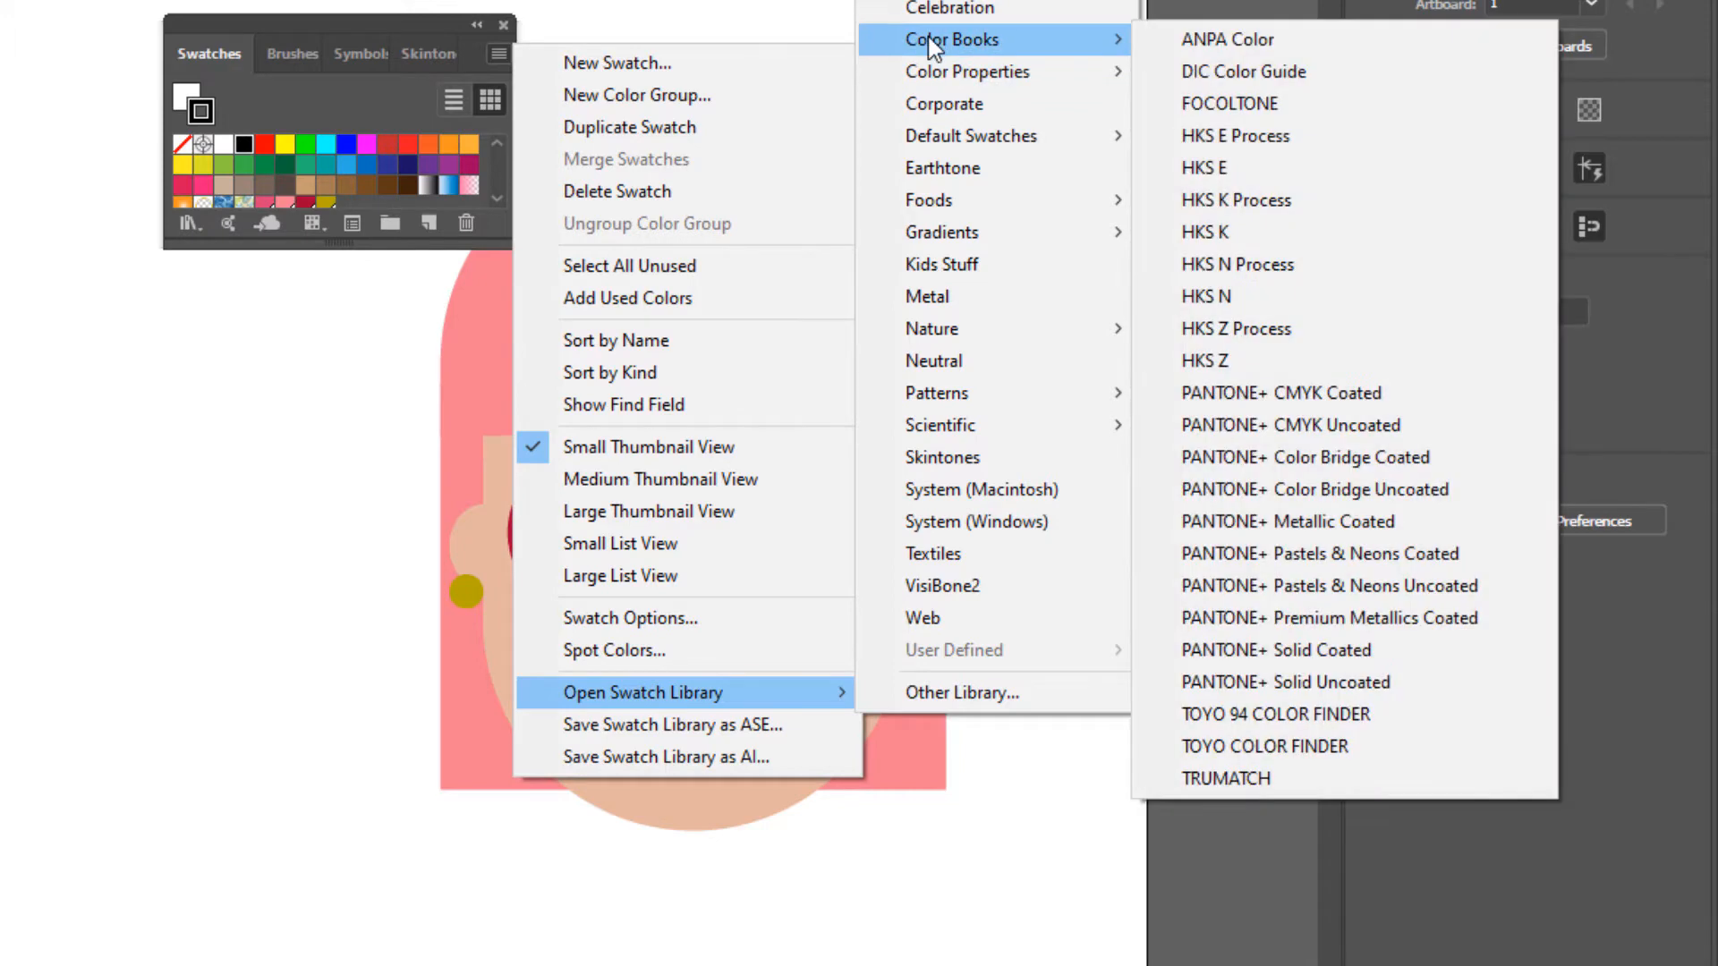
pyautogui.click(1228, 772)
# - Separate Symbols and Brushes from the swatch group, close Brushes, and move the swatch group beside the pink-haired face and lengthen it
pyautogui.moveTo(335, 77); pyautogui.dragTo(30, 156)
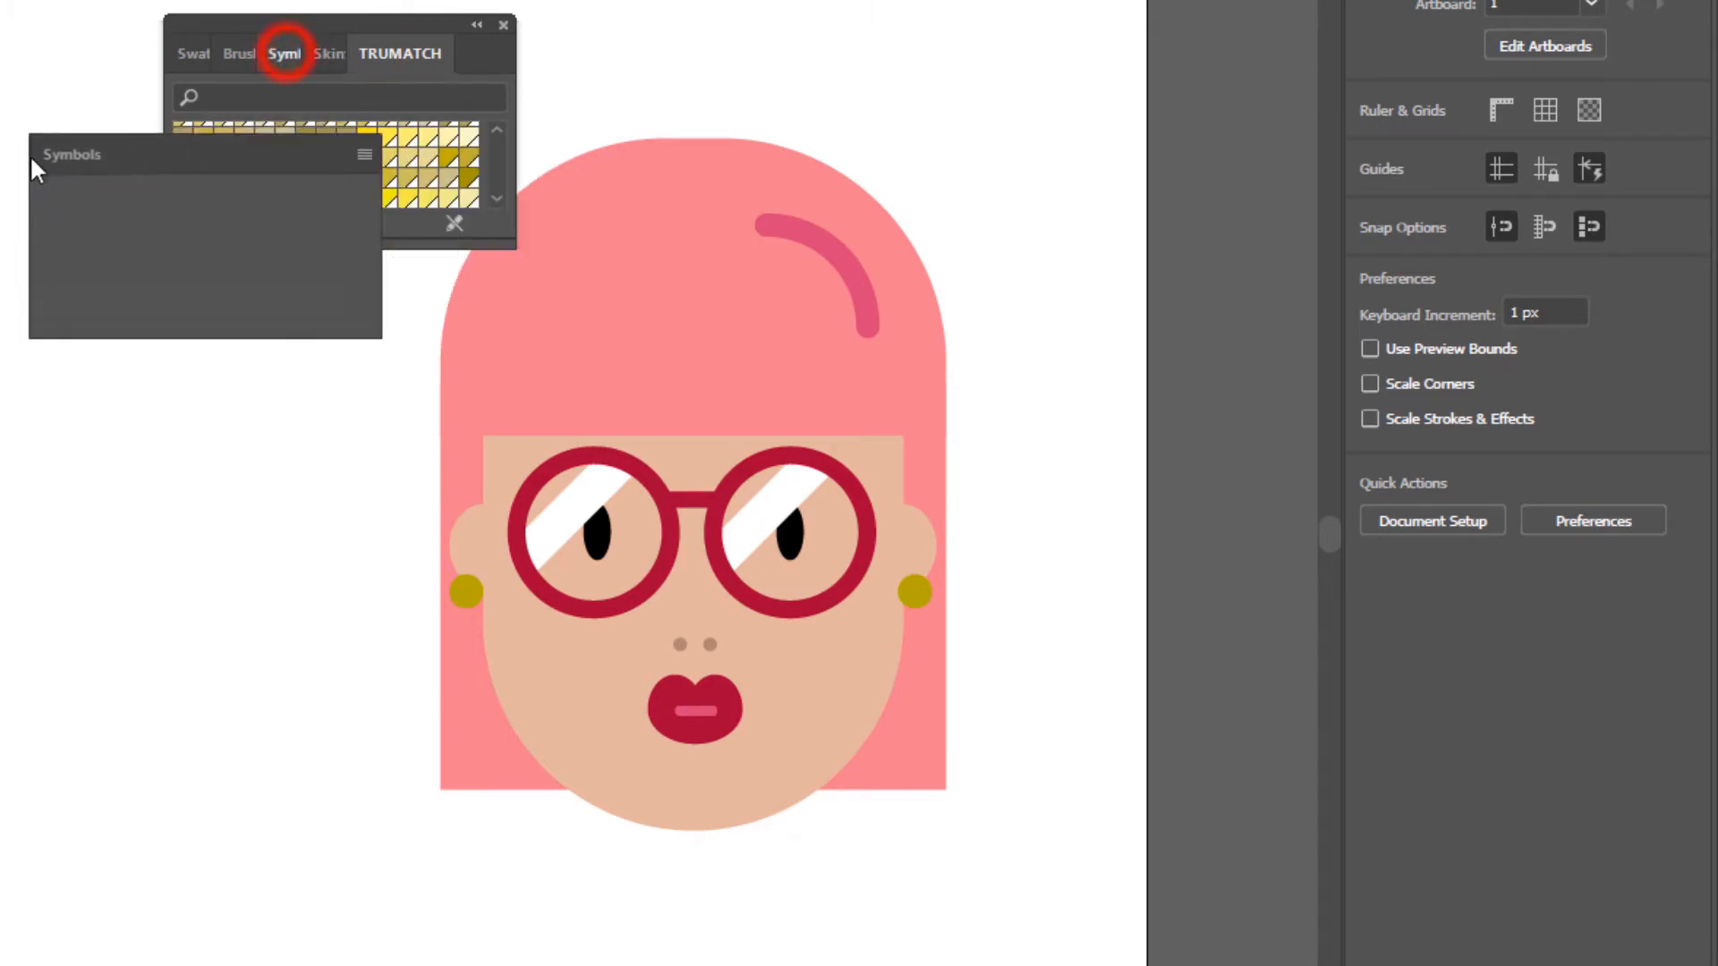
pyautogui.click(338, 131)
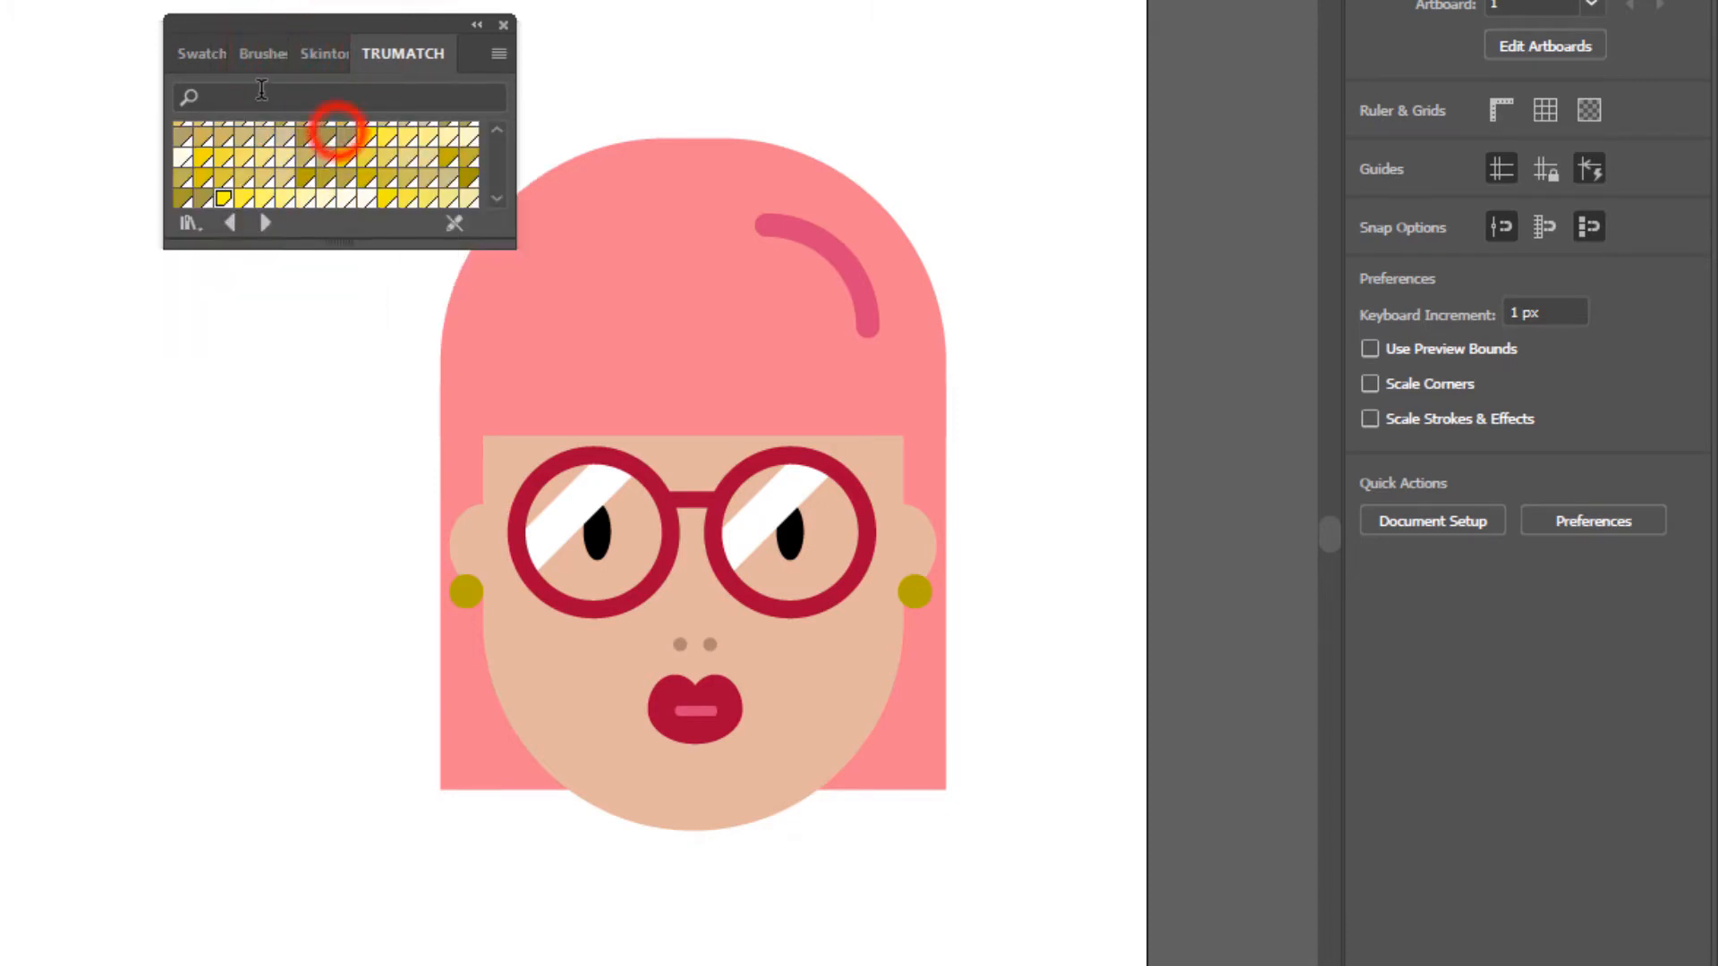
pyautogui.moveTo(265, 52); pyautogui.dragTo(89, 174)
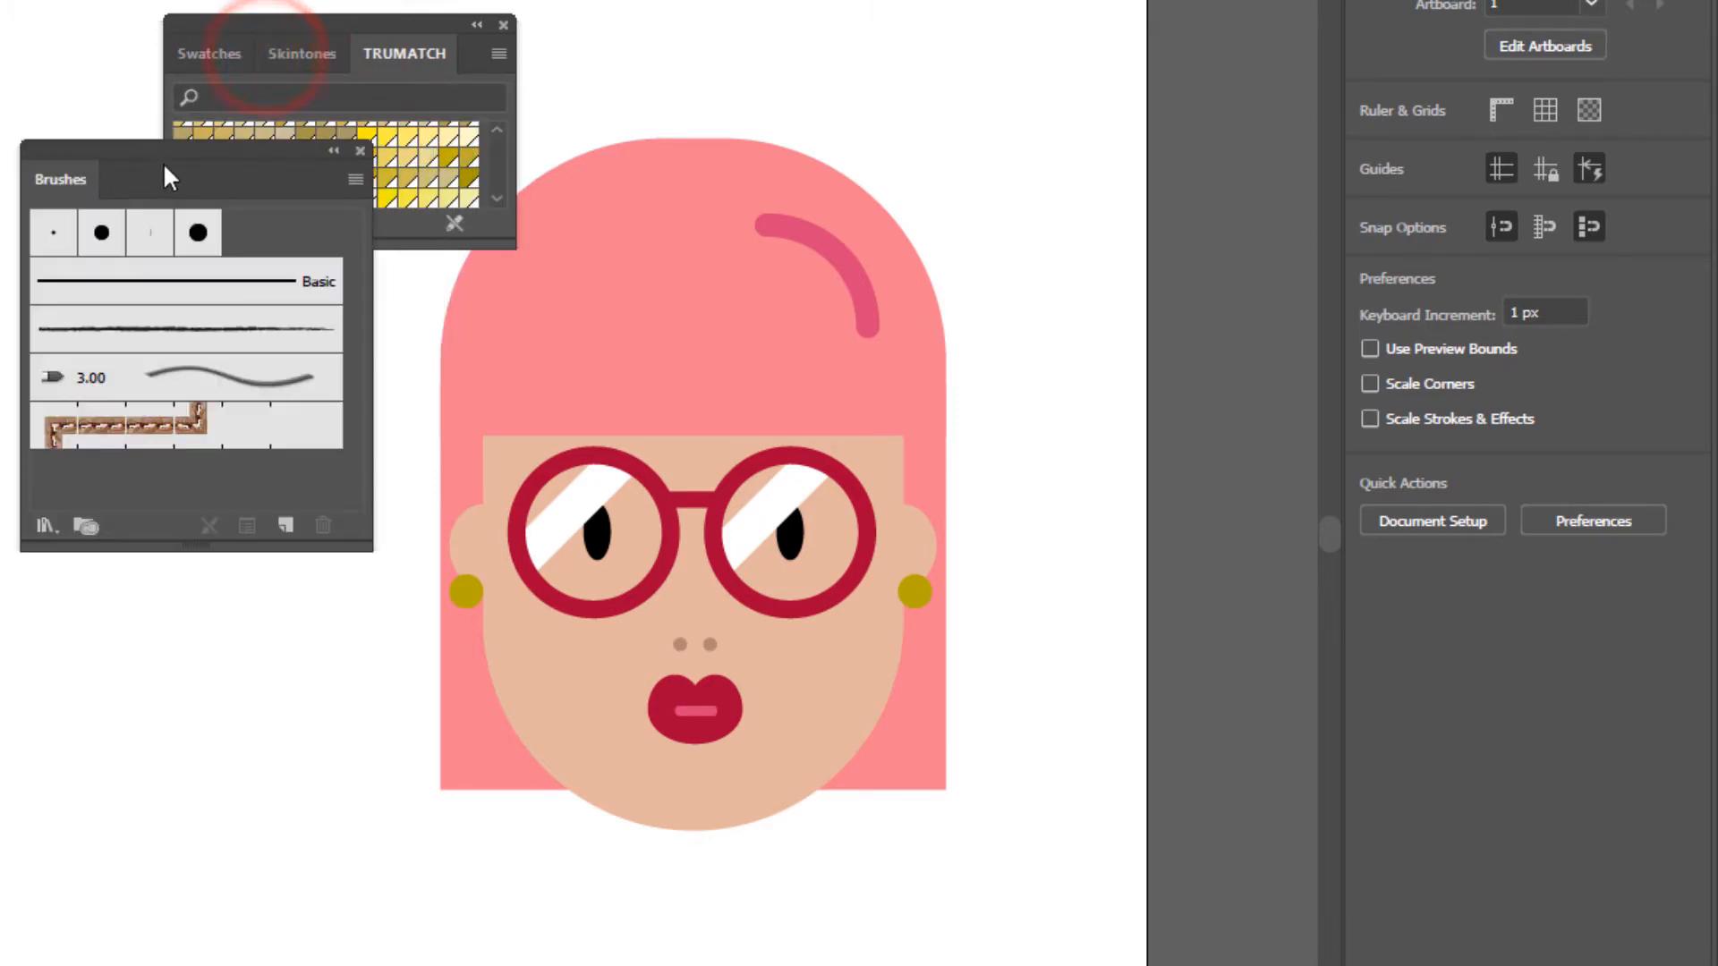
pyautogui.click(361, 150)
pyautogui.click(290, 22)
pyautogui.moveTo(290, 22); pyautogui.dragTo(1083, 111)
pyautogui.moveTo(1130, 334); pyautogui.dragTo(1136, 766)
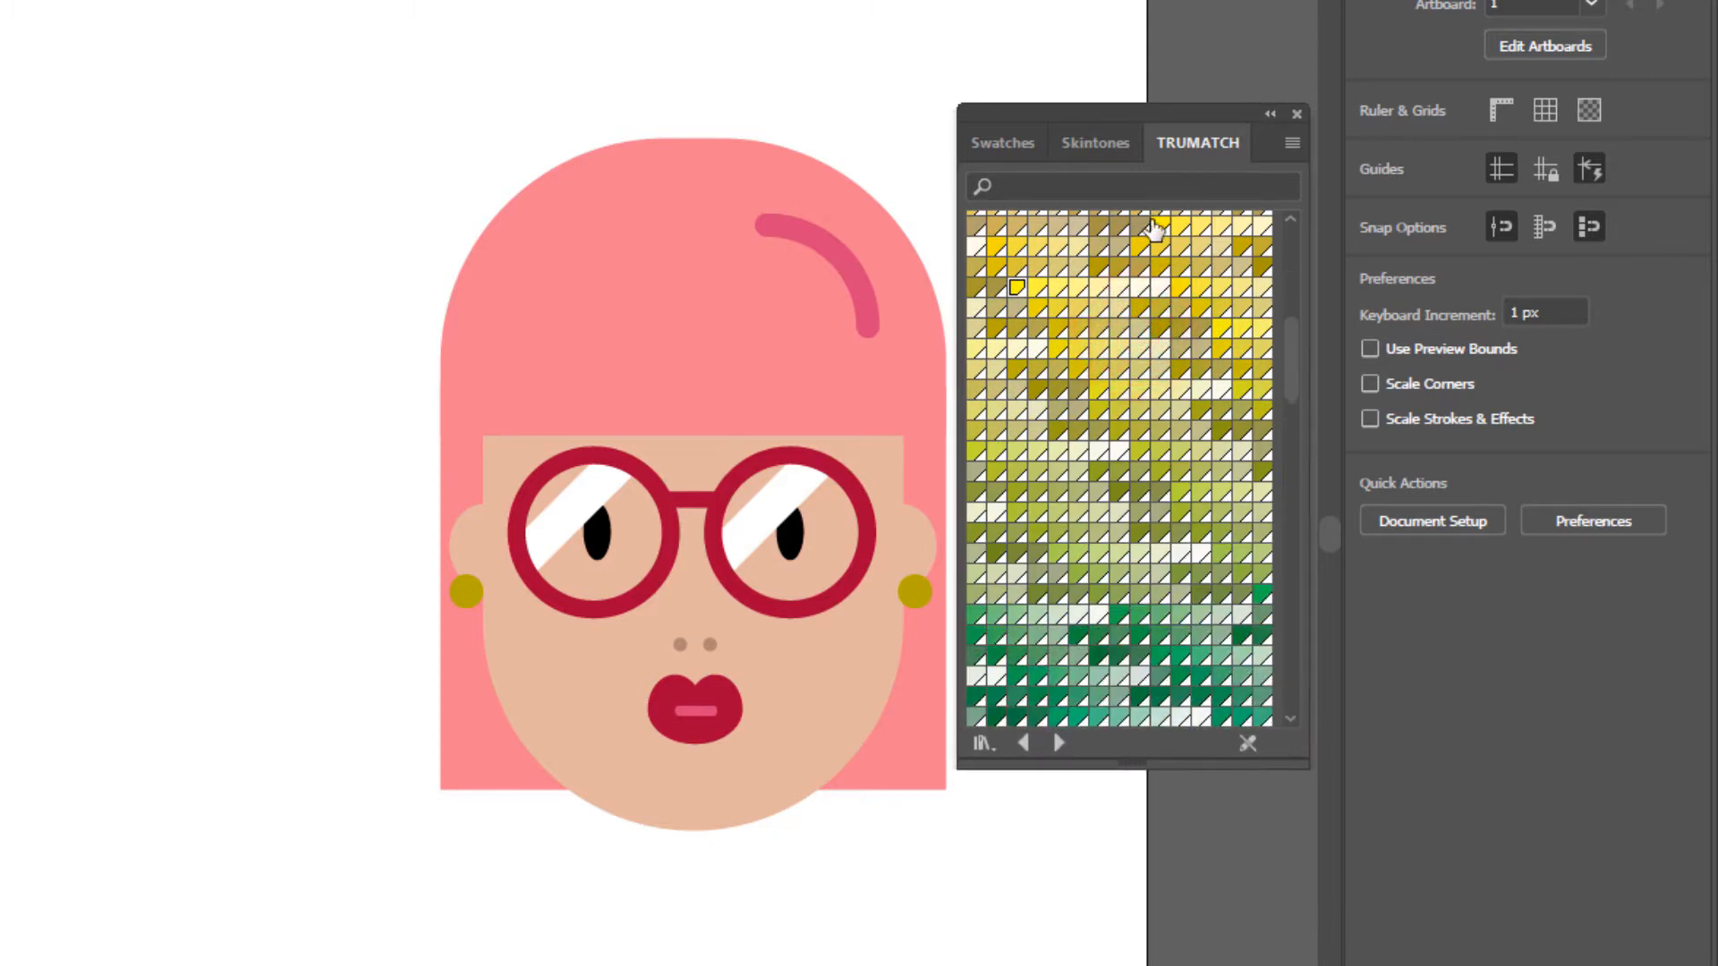
# - Set the fill to a medium brown from the Skintones library and the stroke to None
pyautogui.click(1111, 145)
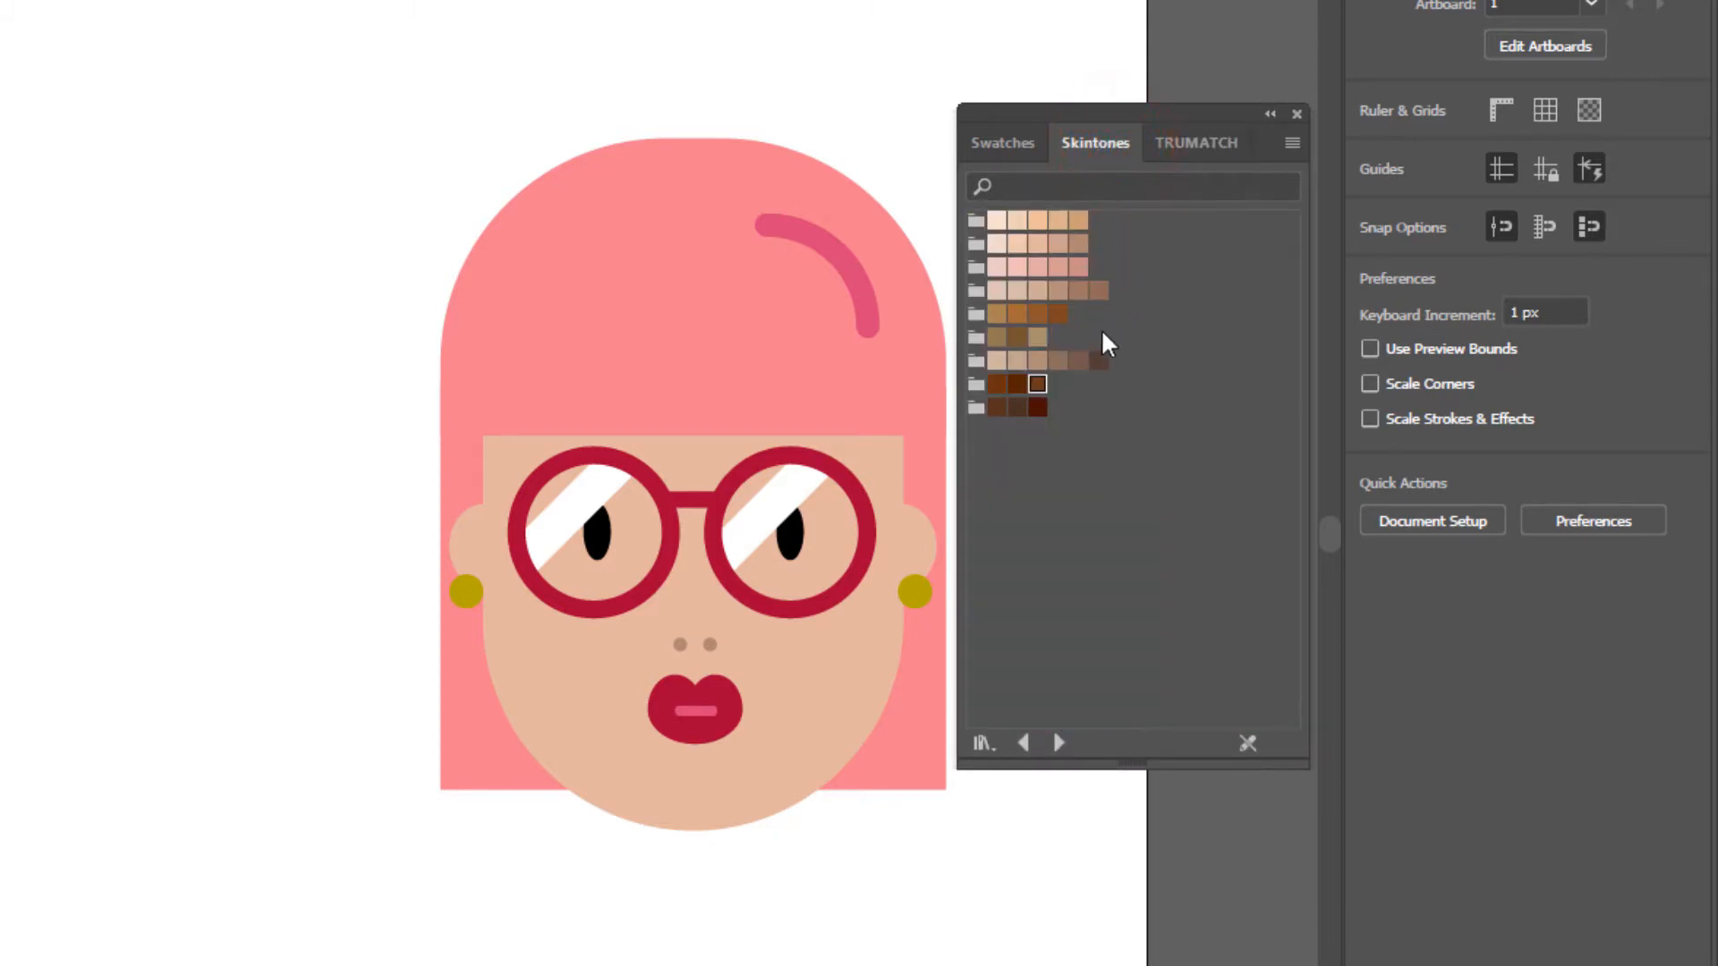
pyautogui.click(1016, 317)
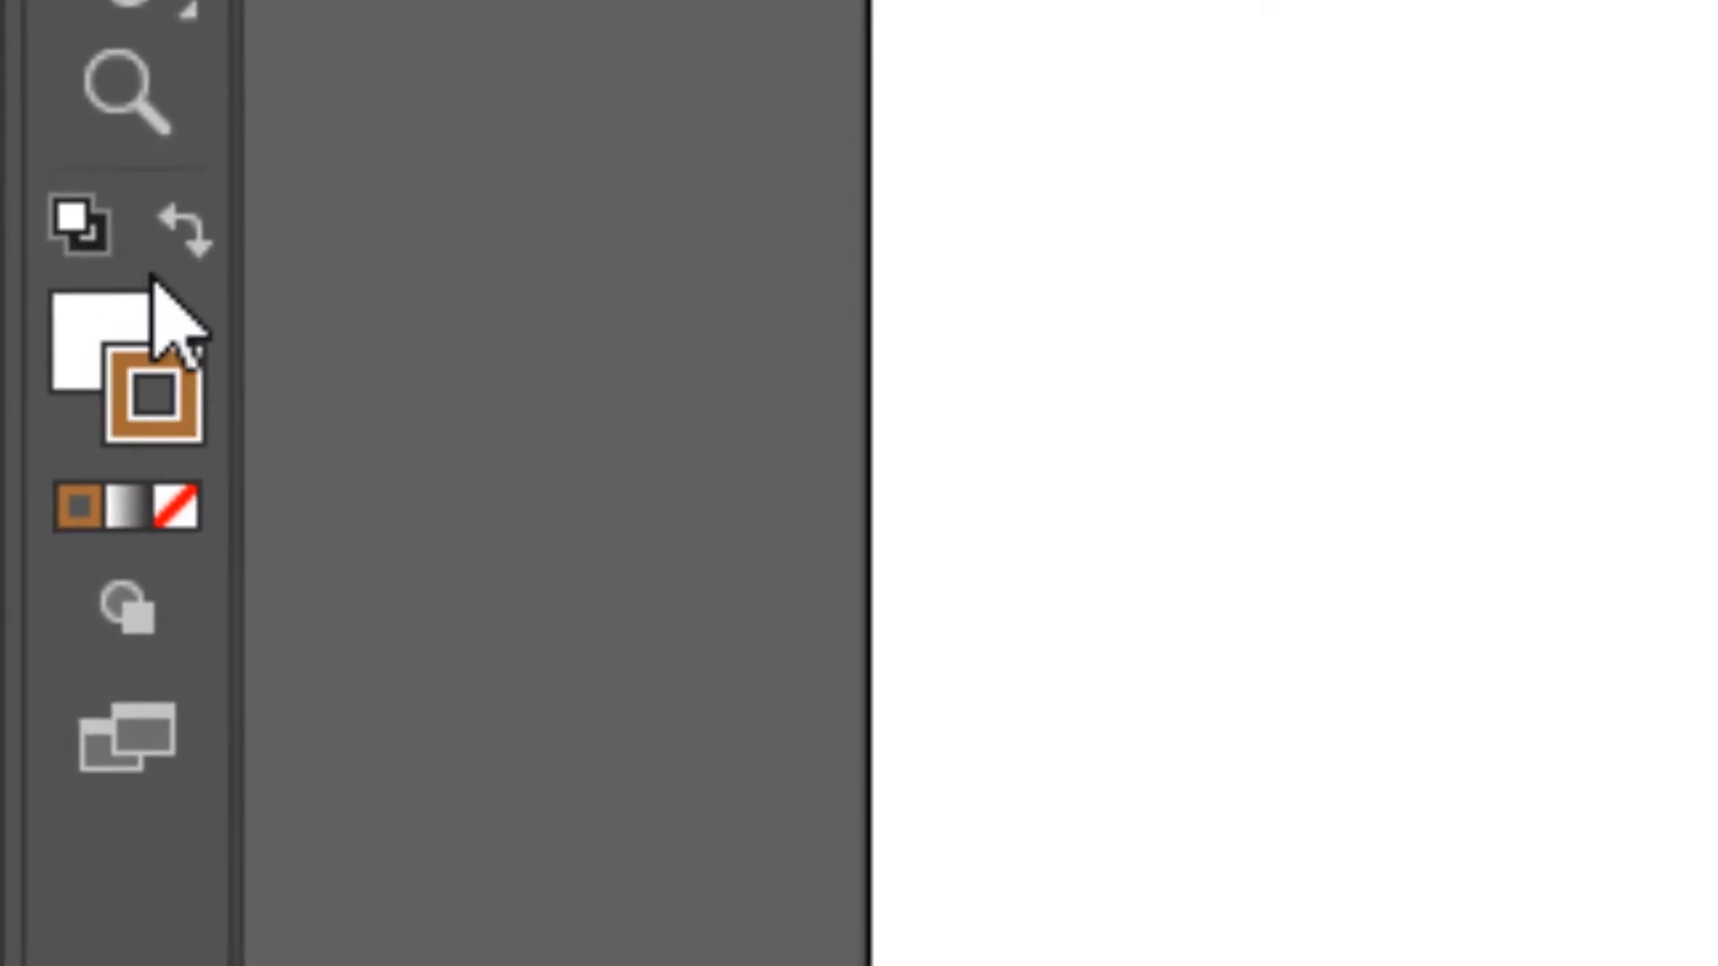
pyautogui.click(185, 230)
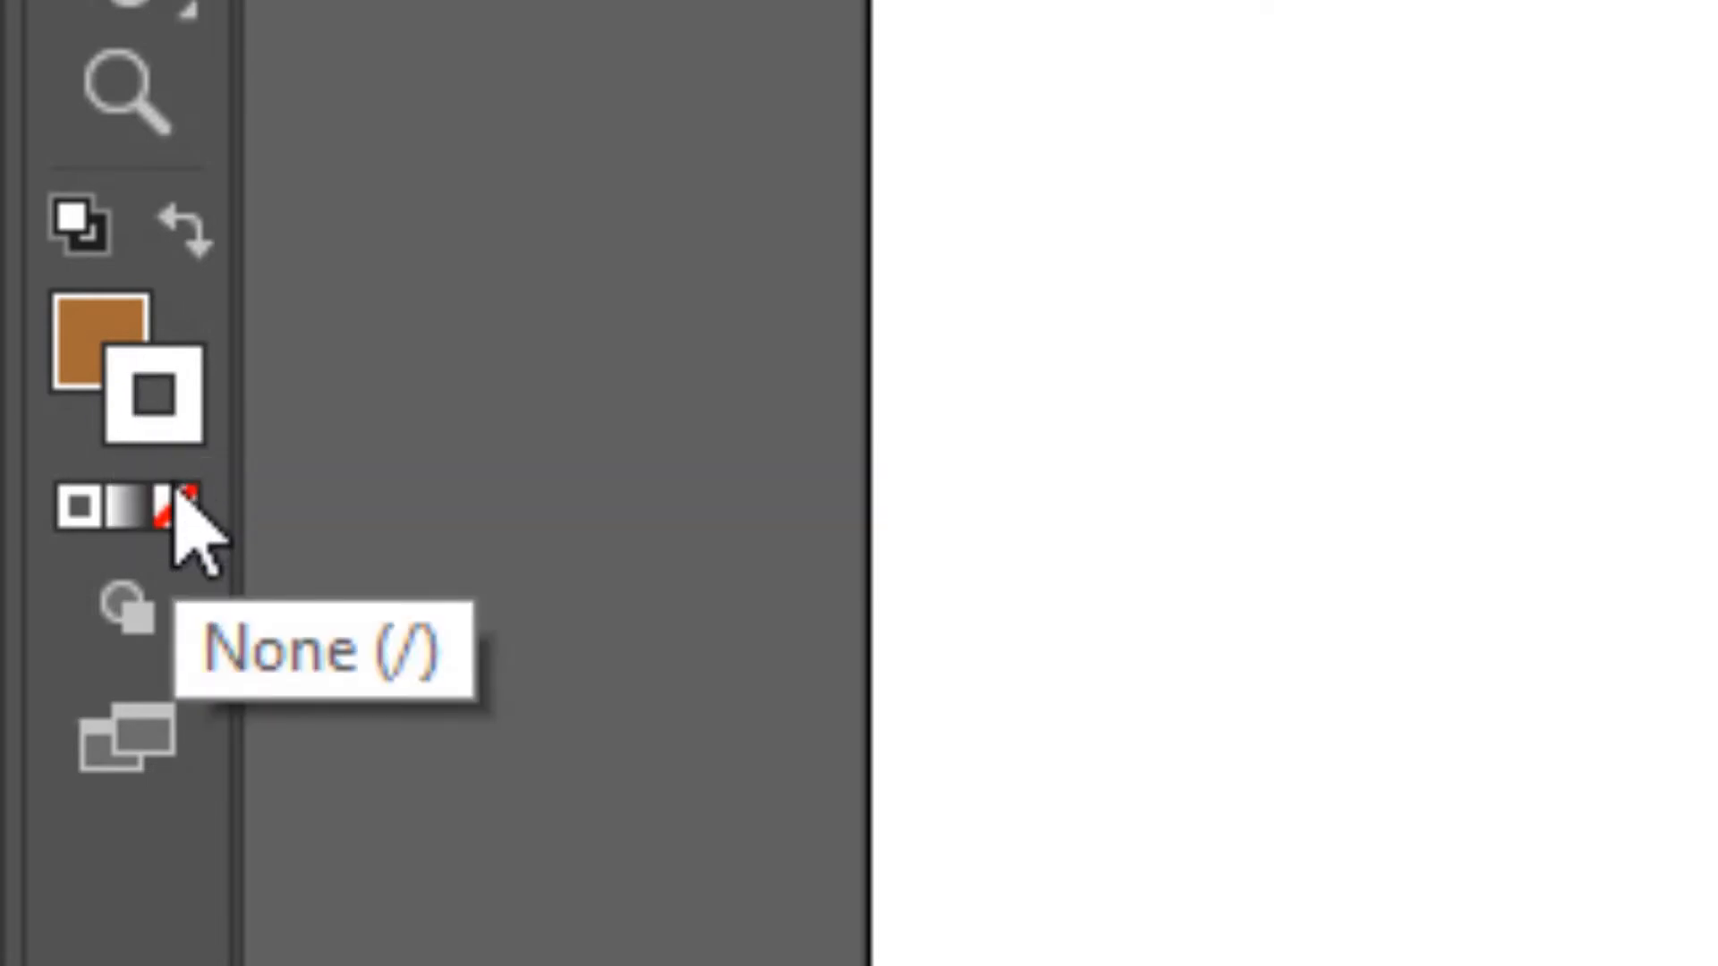
pyautogui.click(175, 502)
pyautogui.click(78, 331)
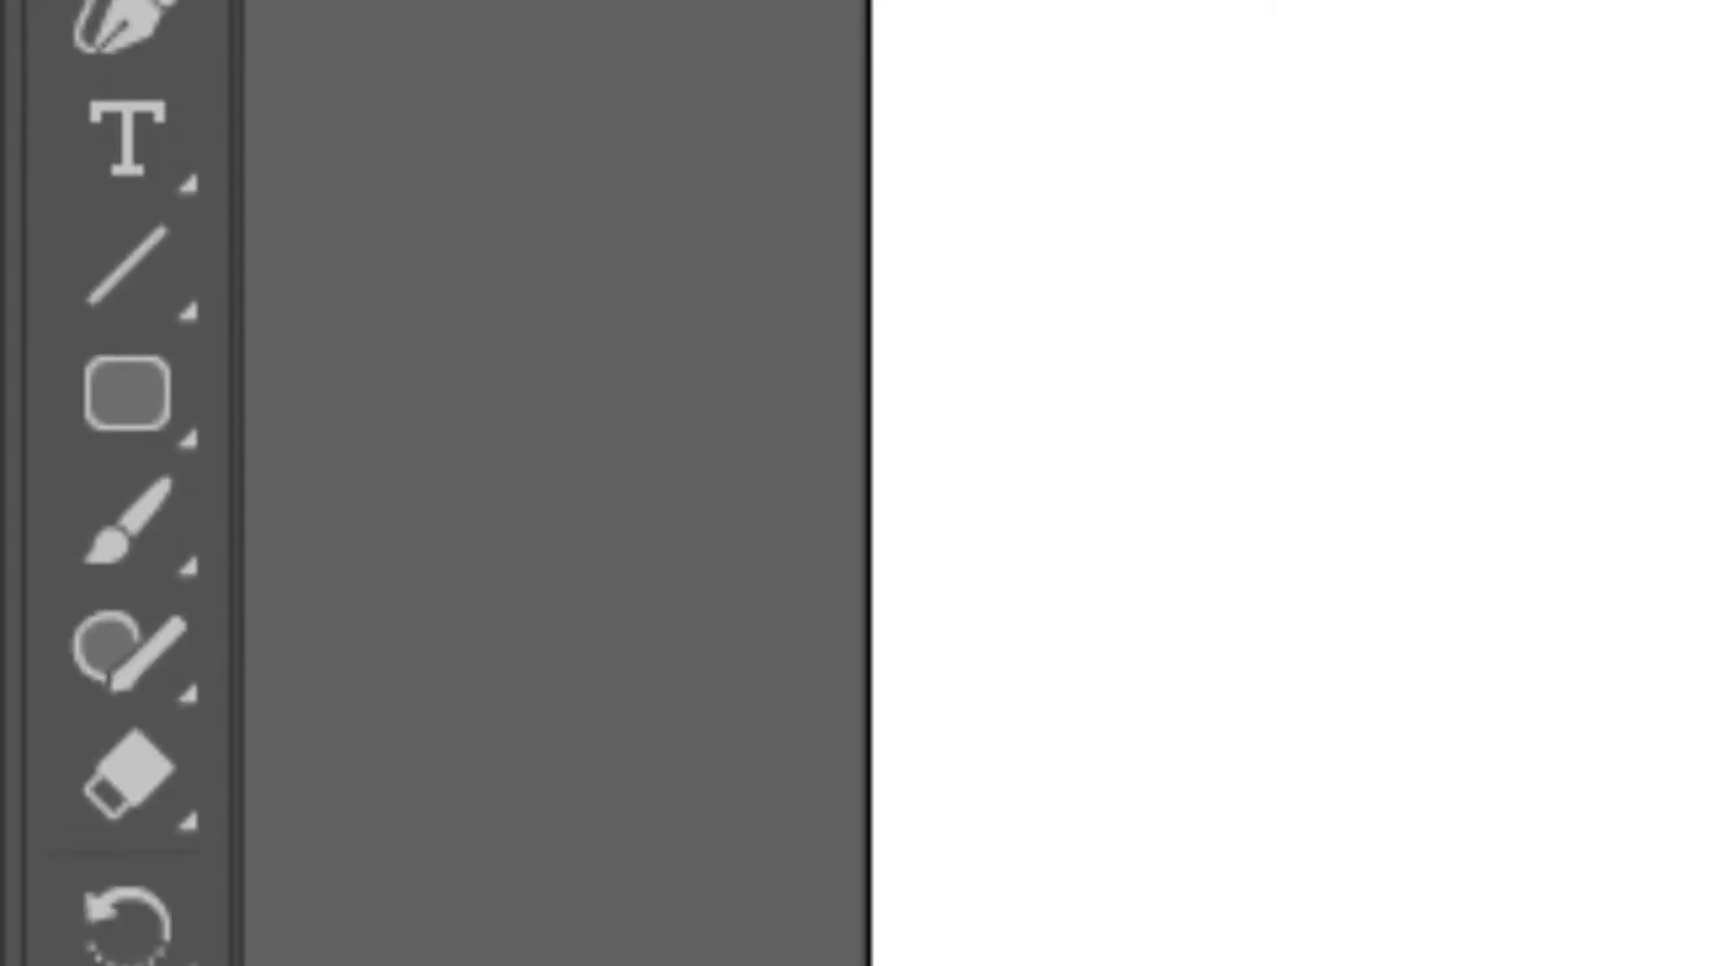
# - Draw a rounded rectangle about 292 by 406 px left of the pink-haired face and round its corners to the maximum
pyautogui.click(143, 392)
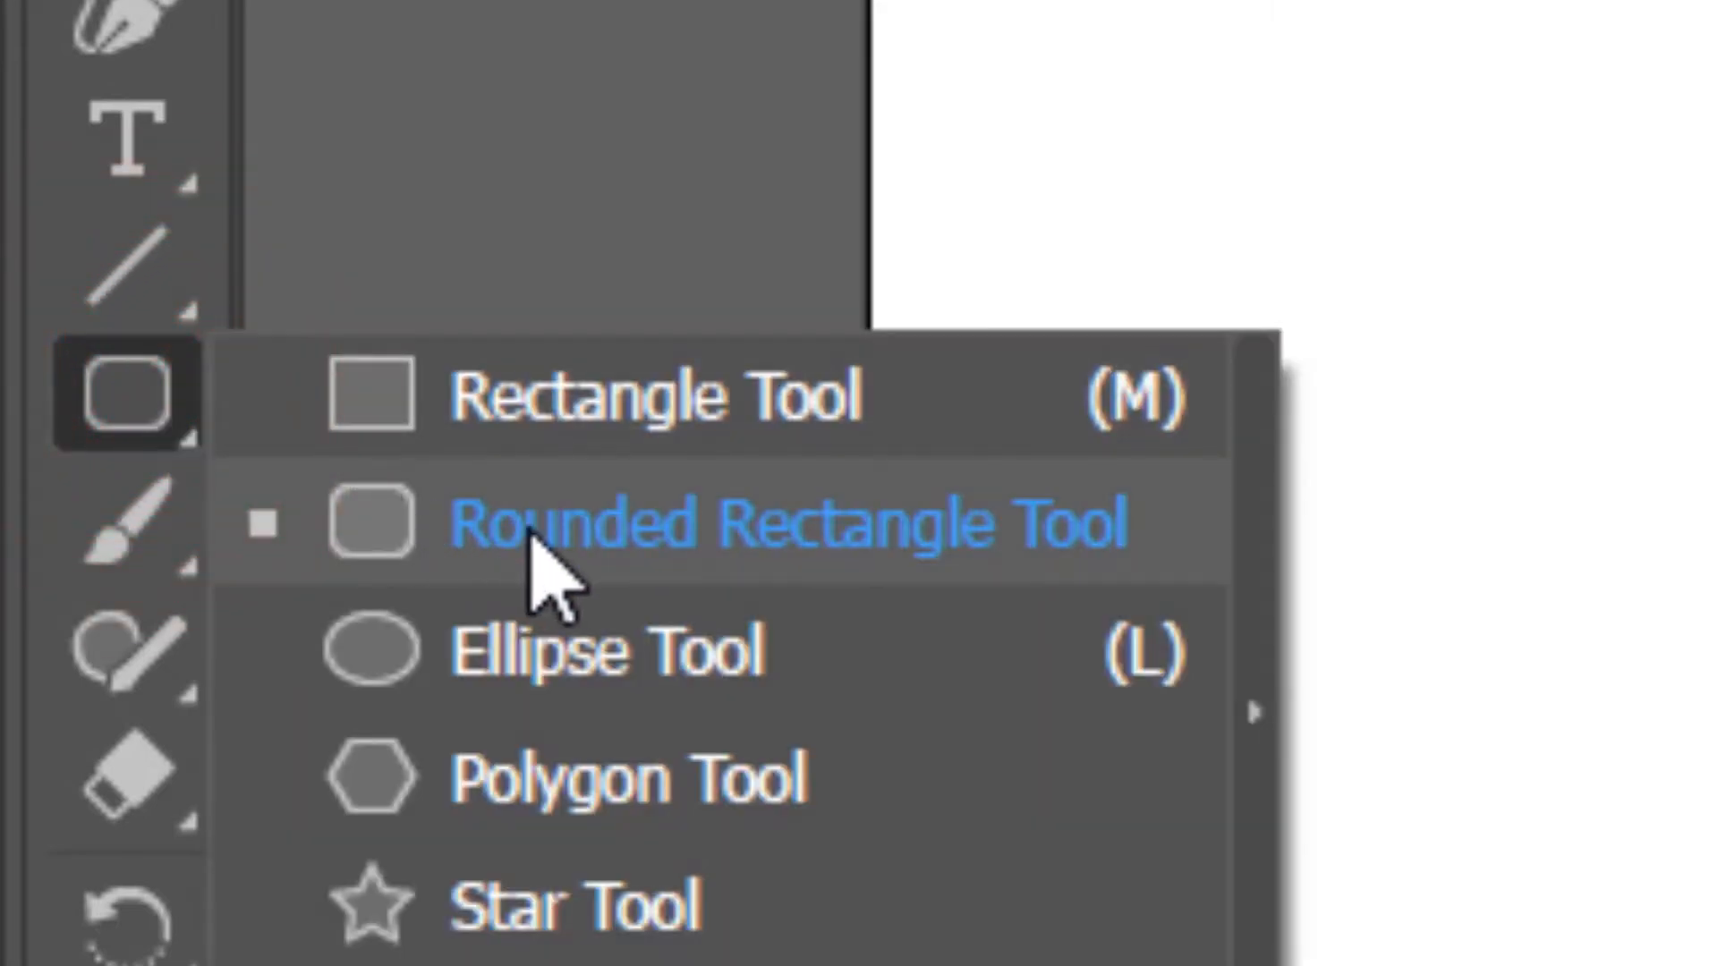
pyautogui.click(411, 533)
pyautogui.moveTo(1038, 345); pyautogui.dragTo(1670, 965)
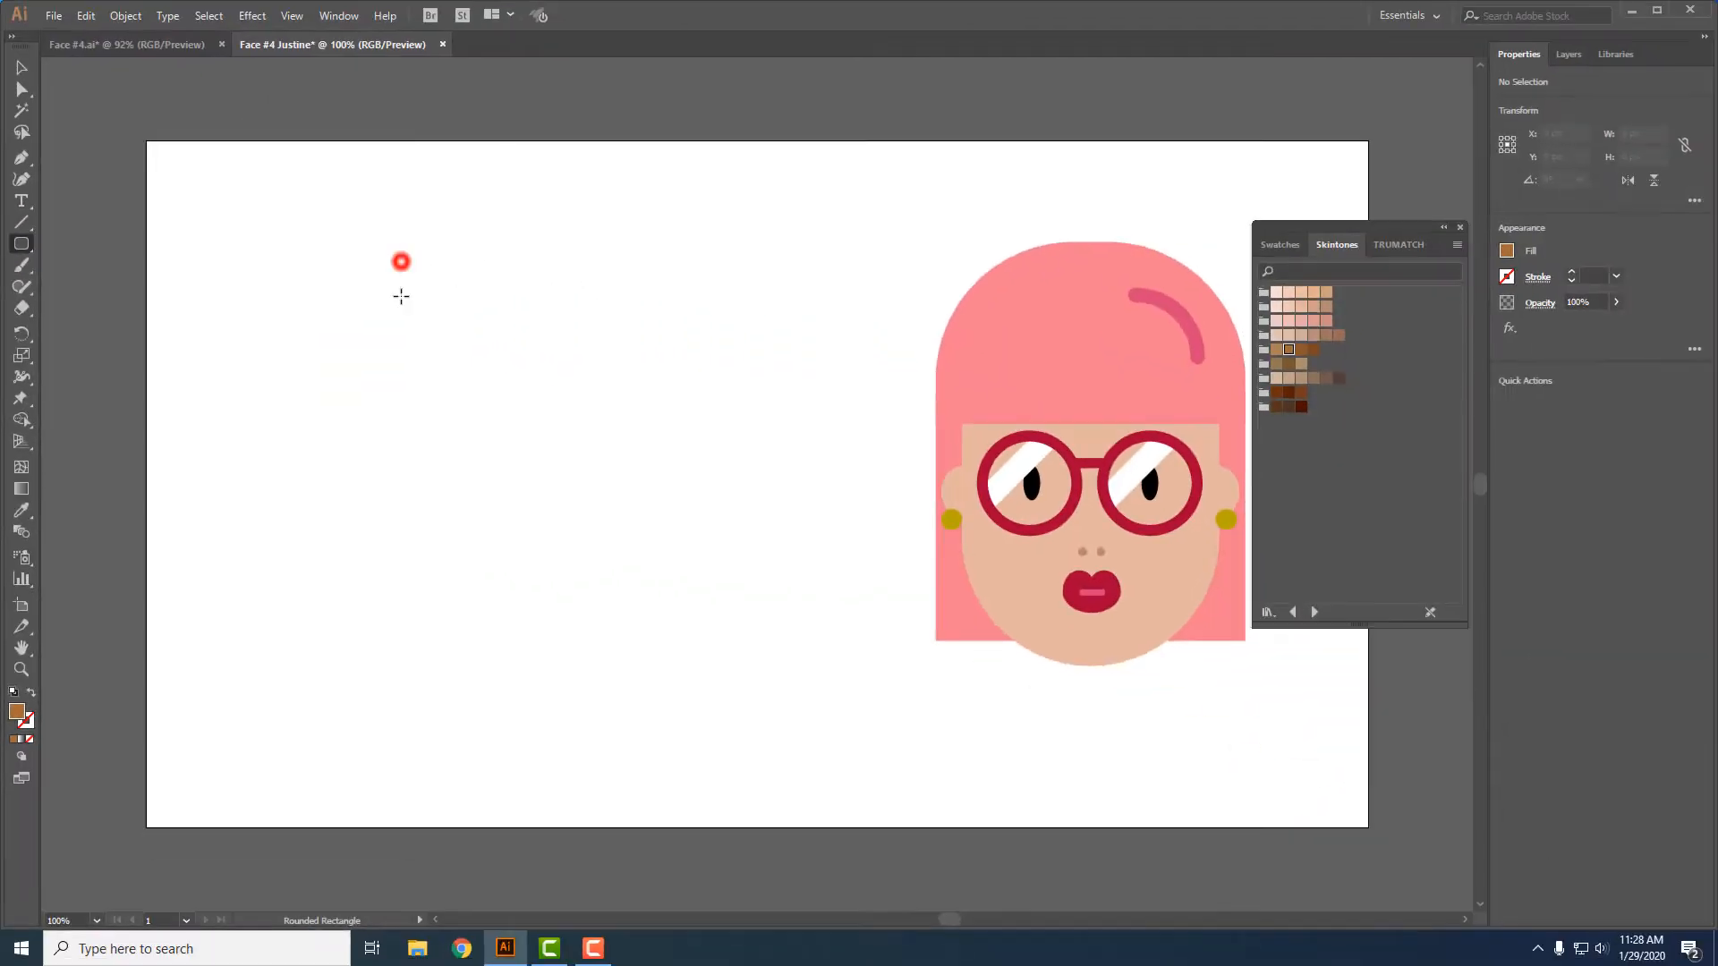
pyautogui.moveTo(647, 624); pyautogui.dragTo(662, 624)
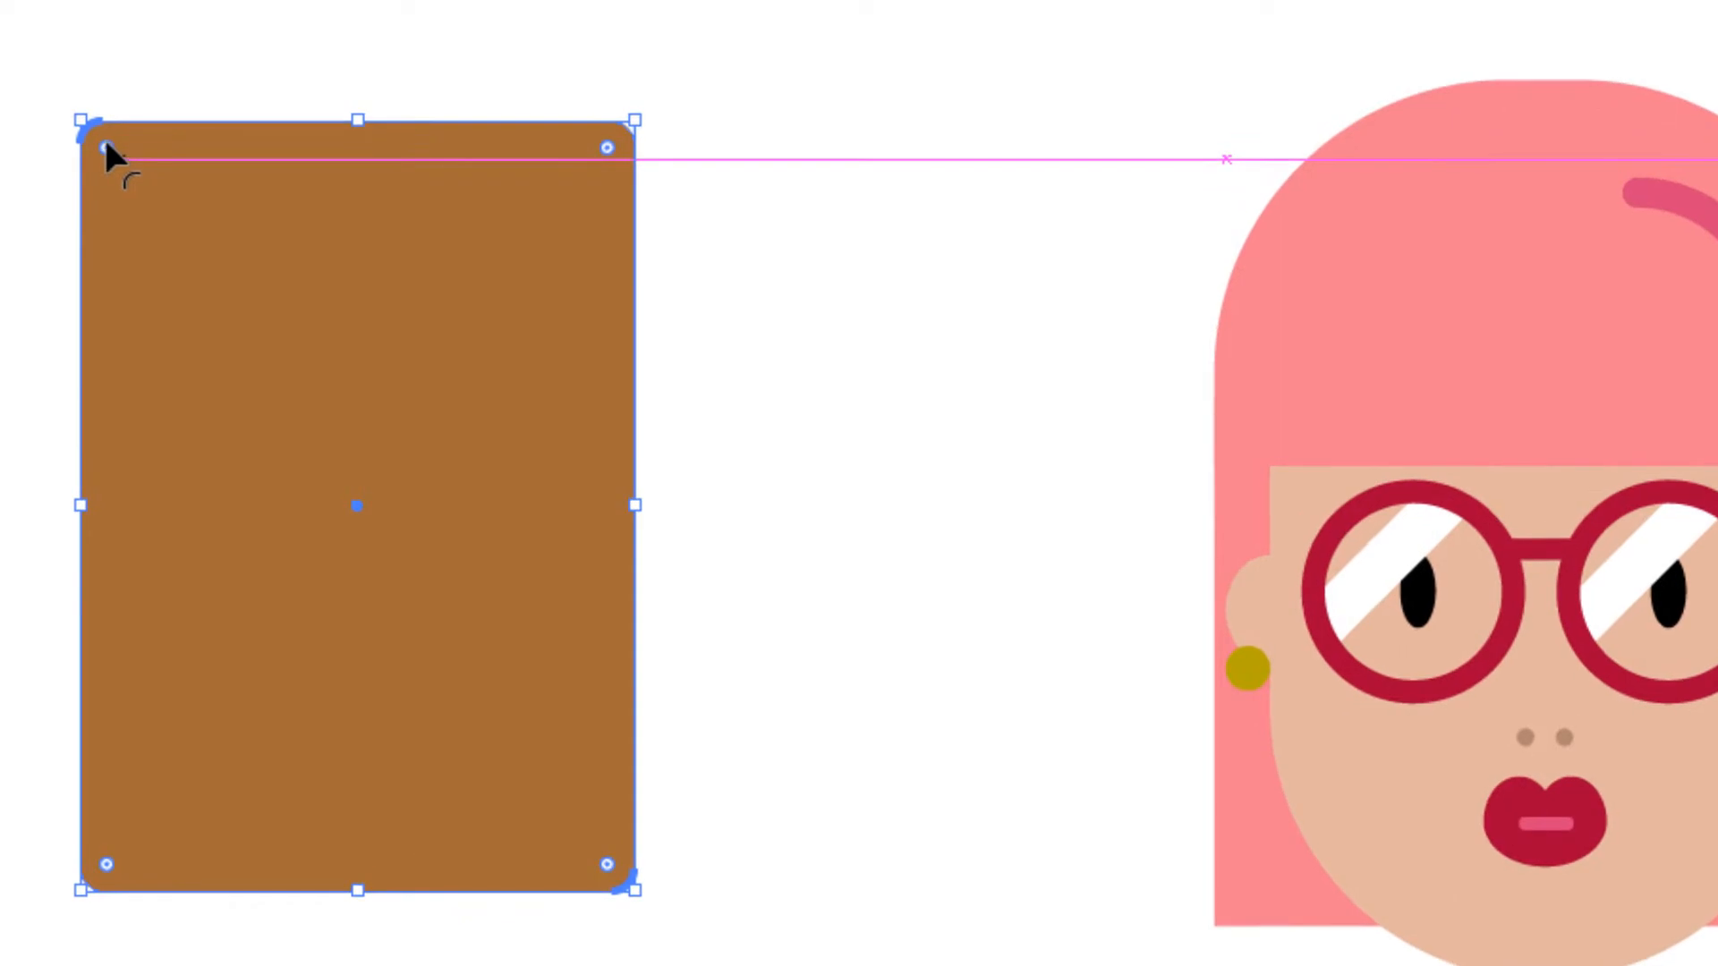
pyautogui.moveTo(103, 149); pyautogui.dragTo(371, 444)
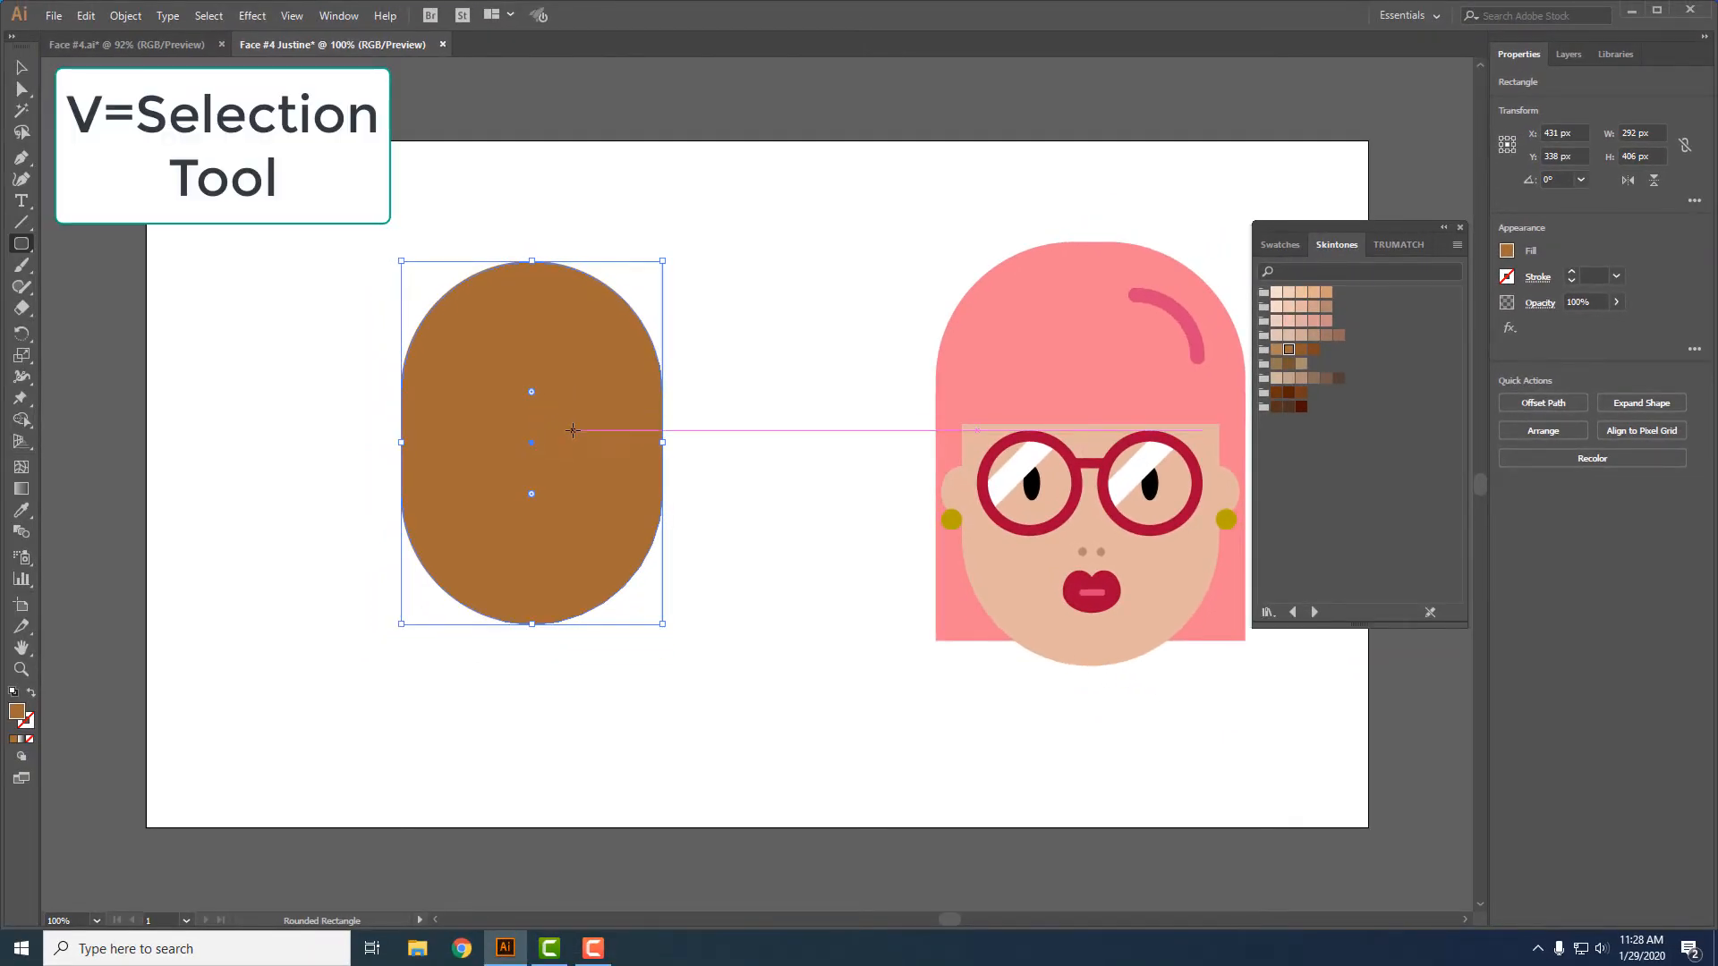
# - Copy the brown face shape, paste it in front, and scale the copy up slightly and proportionally from its center
pyautogui.press('v')
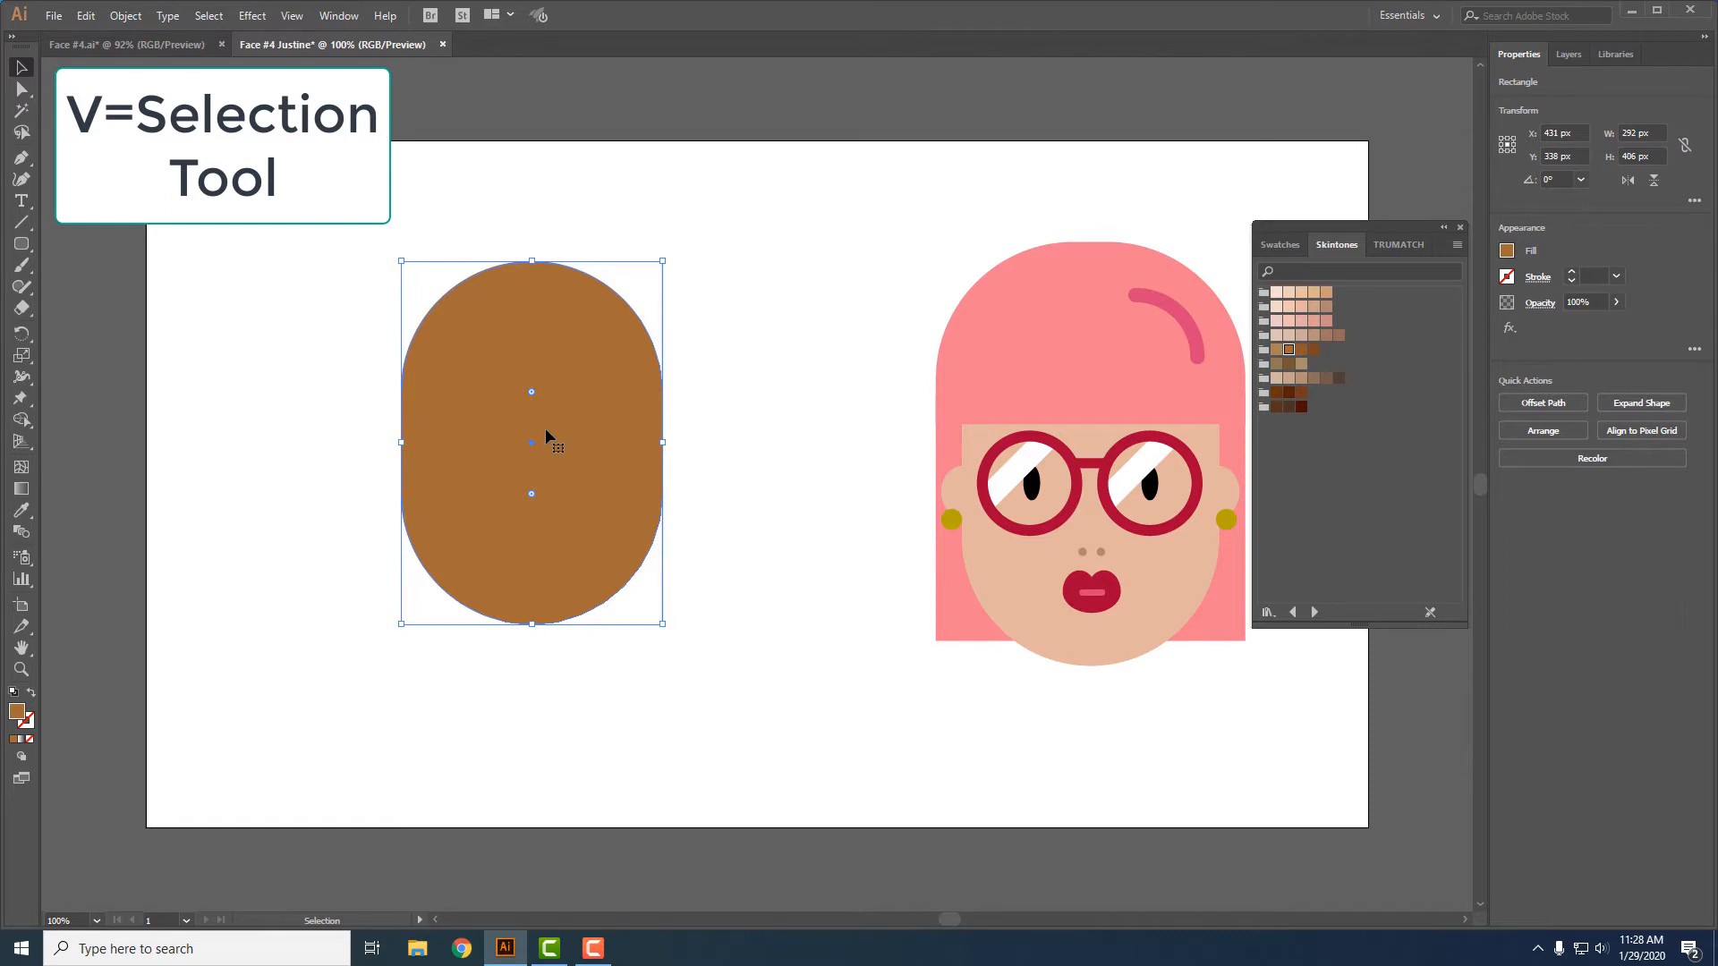
pyautogui.press('a')
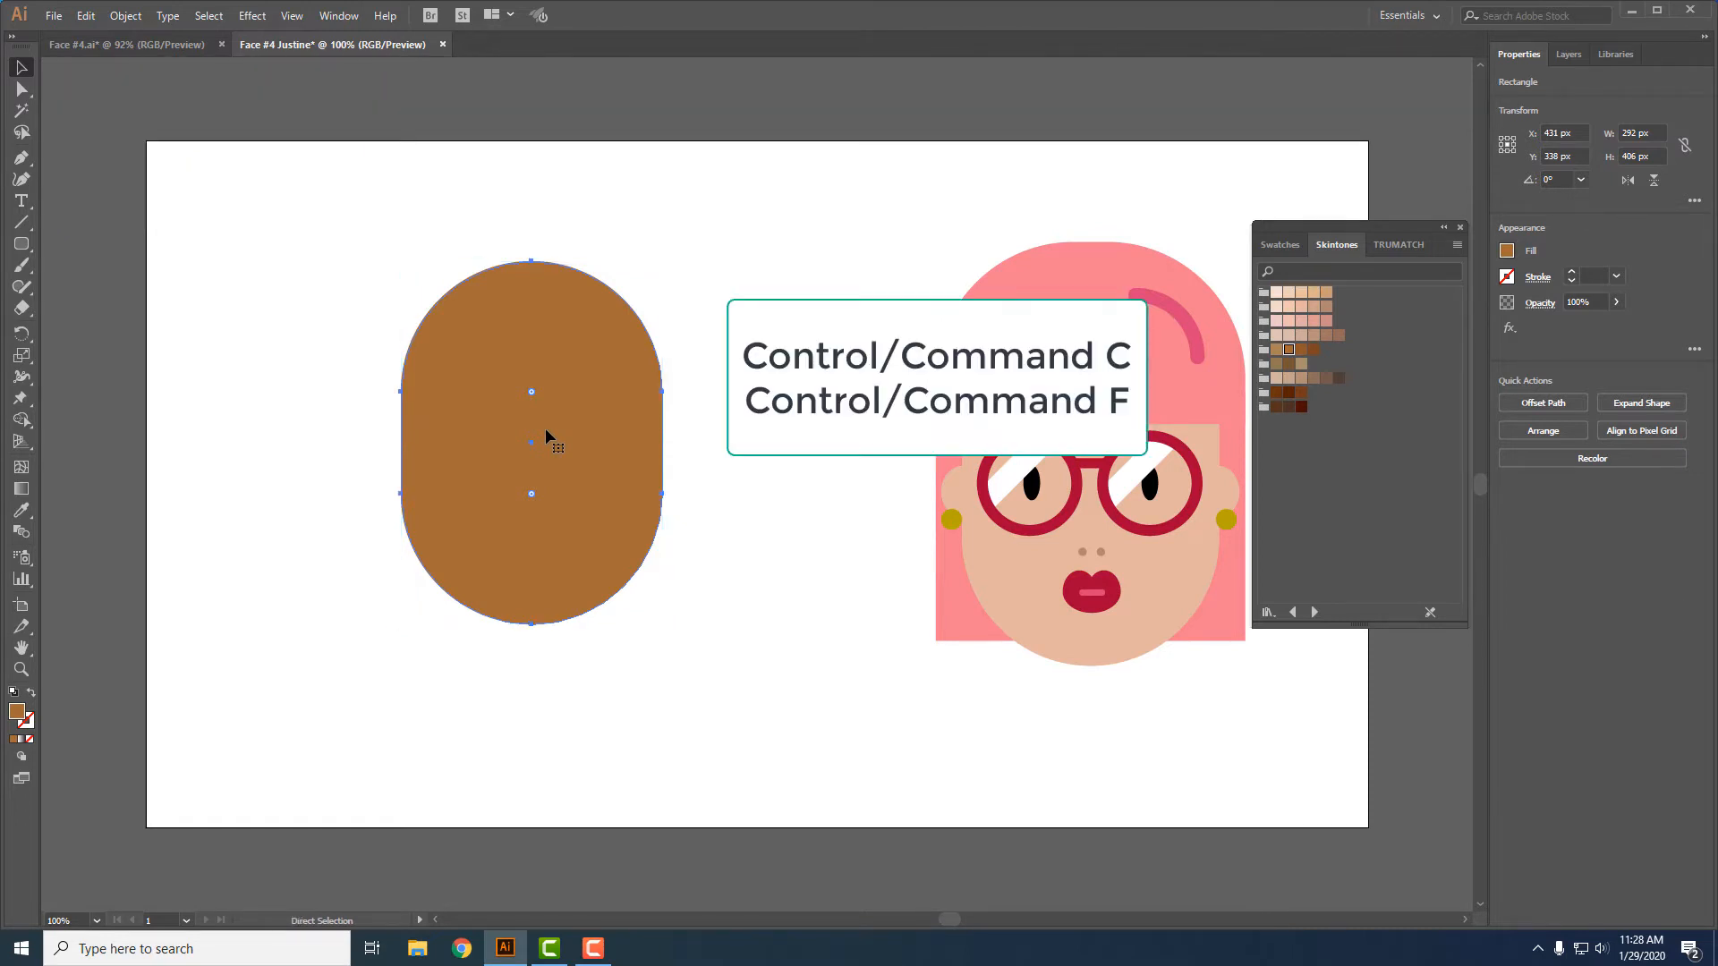
pyautogui.press('v')
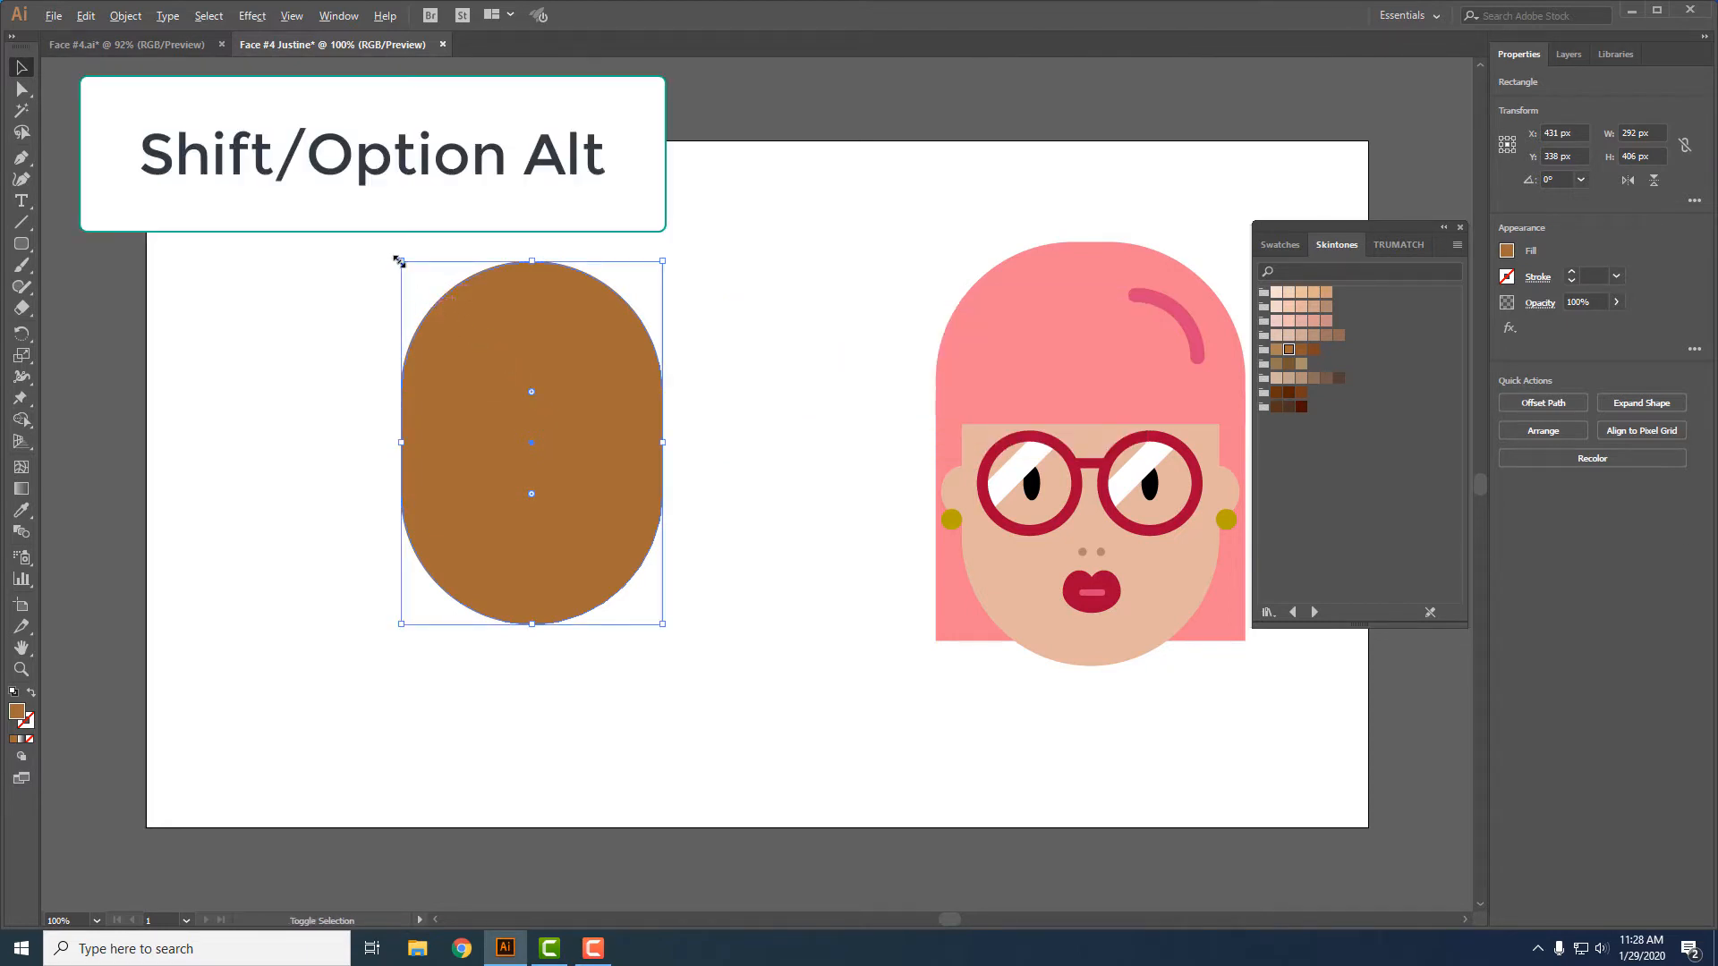
pyautogui.moveTo(400, 260); pyautogui.dragTo(372, 232)
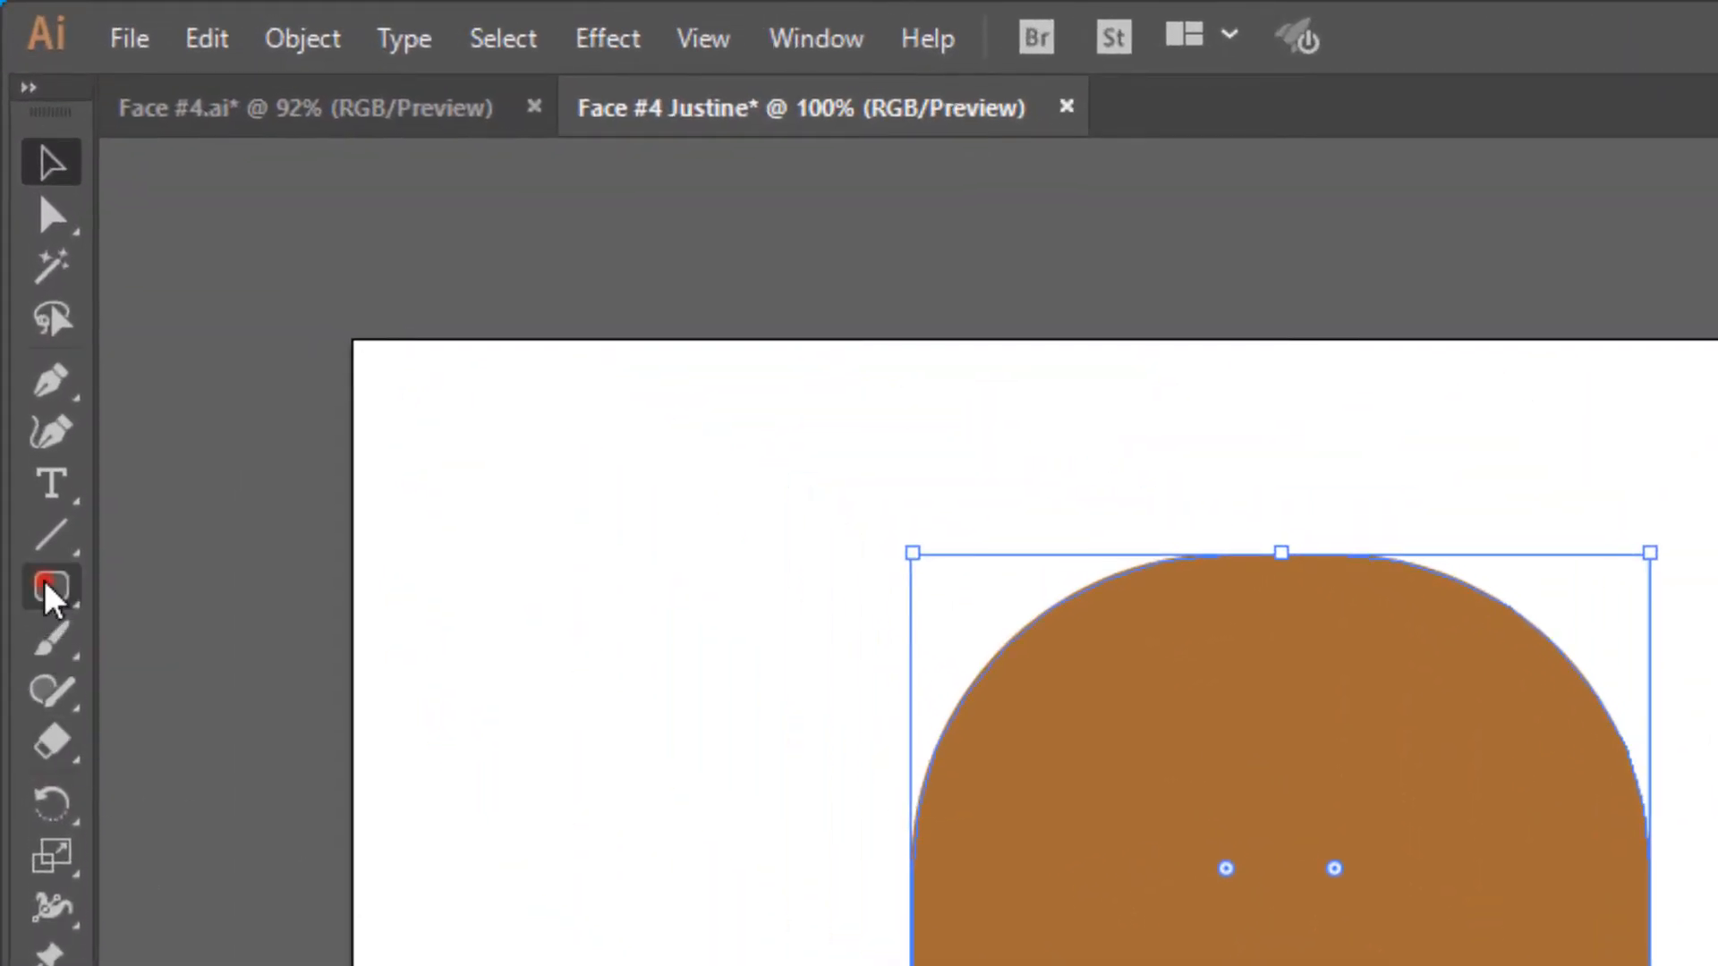
# - Draw a rectangle about 492 by 318 px over the lower part of the brown shapes, extending past both sides
pyautogui.click(47, 590)
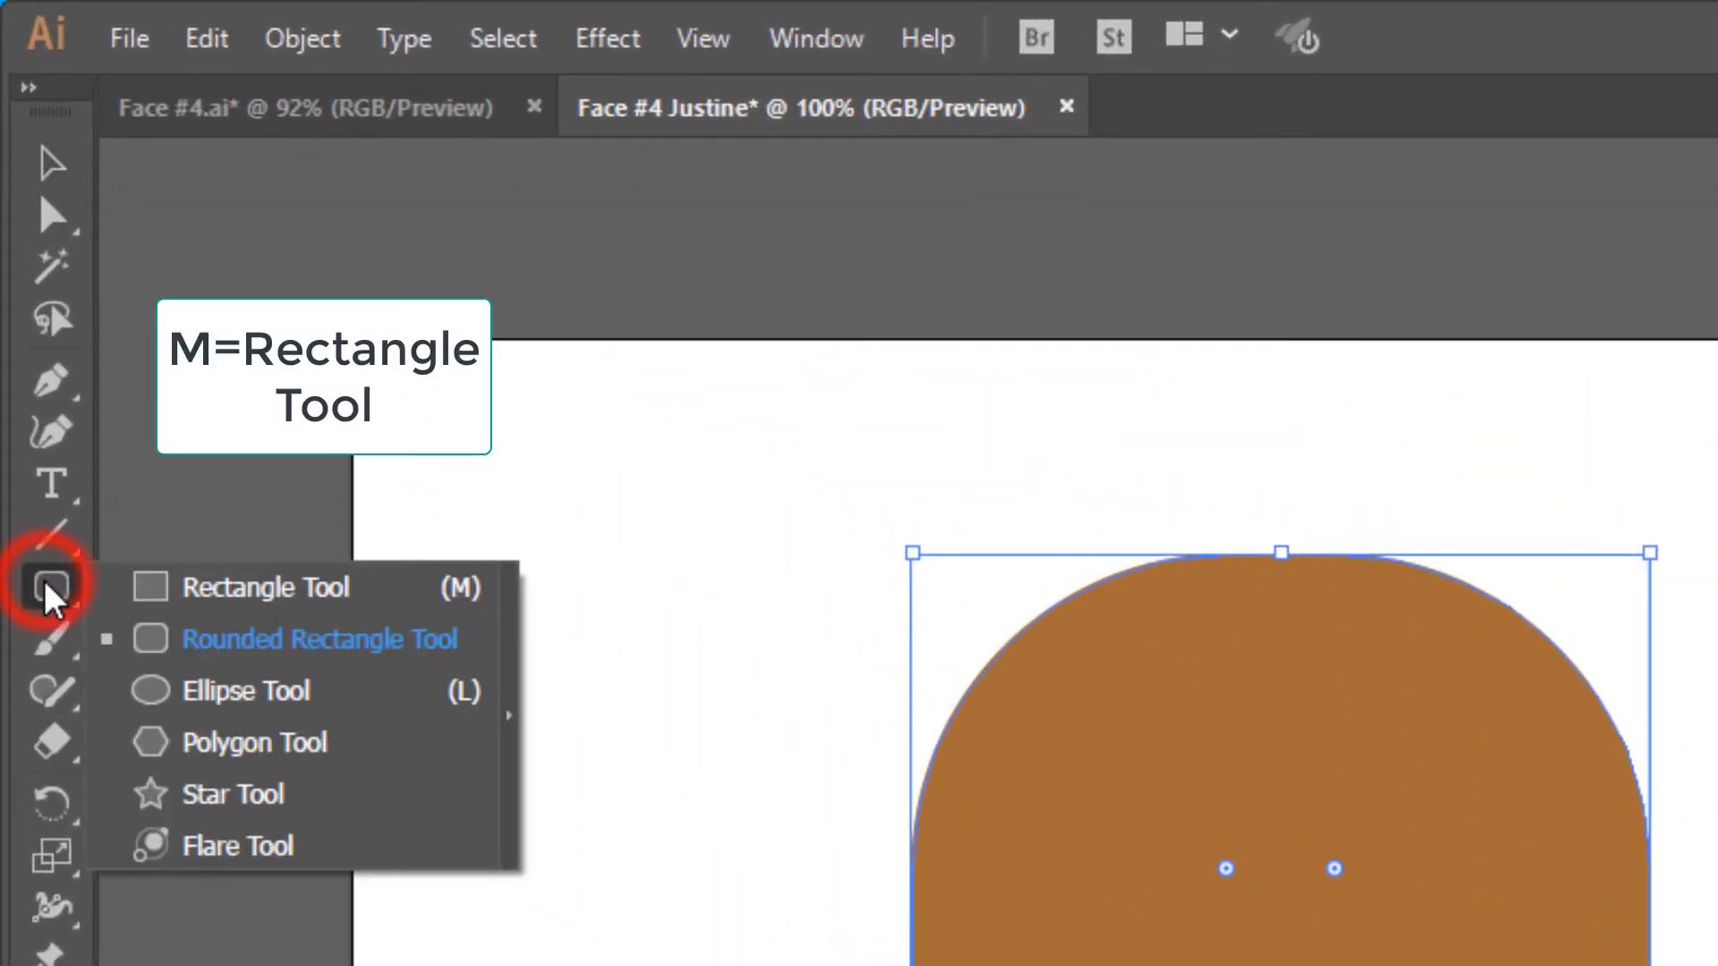
pyautogui.click(248, 594)
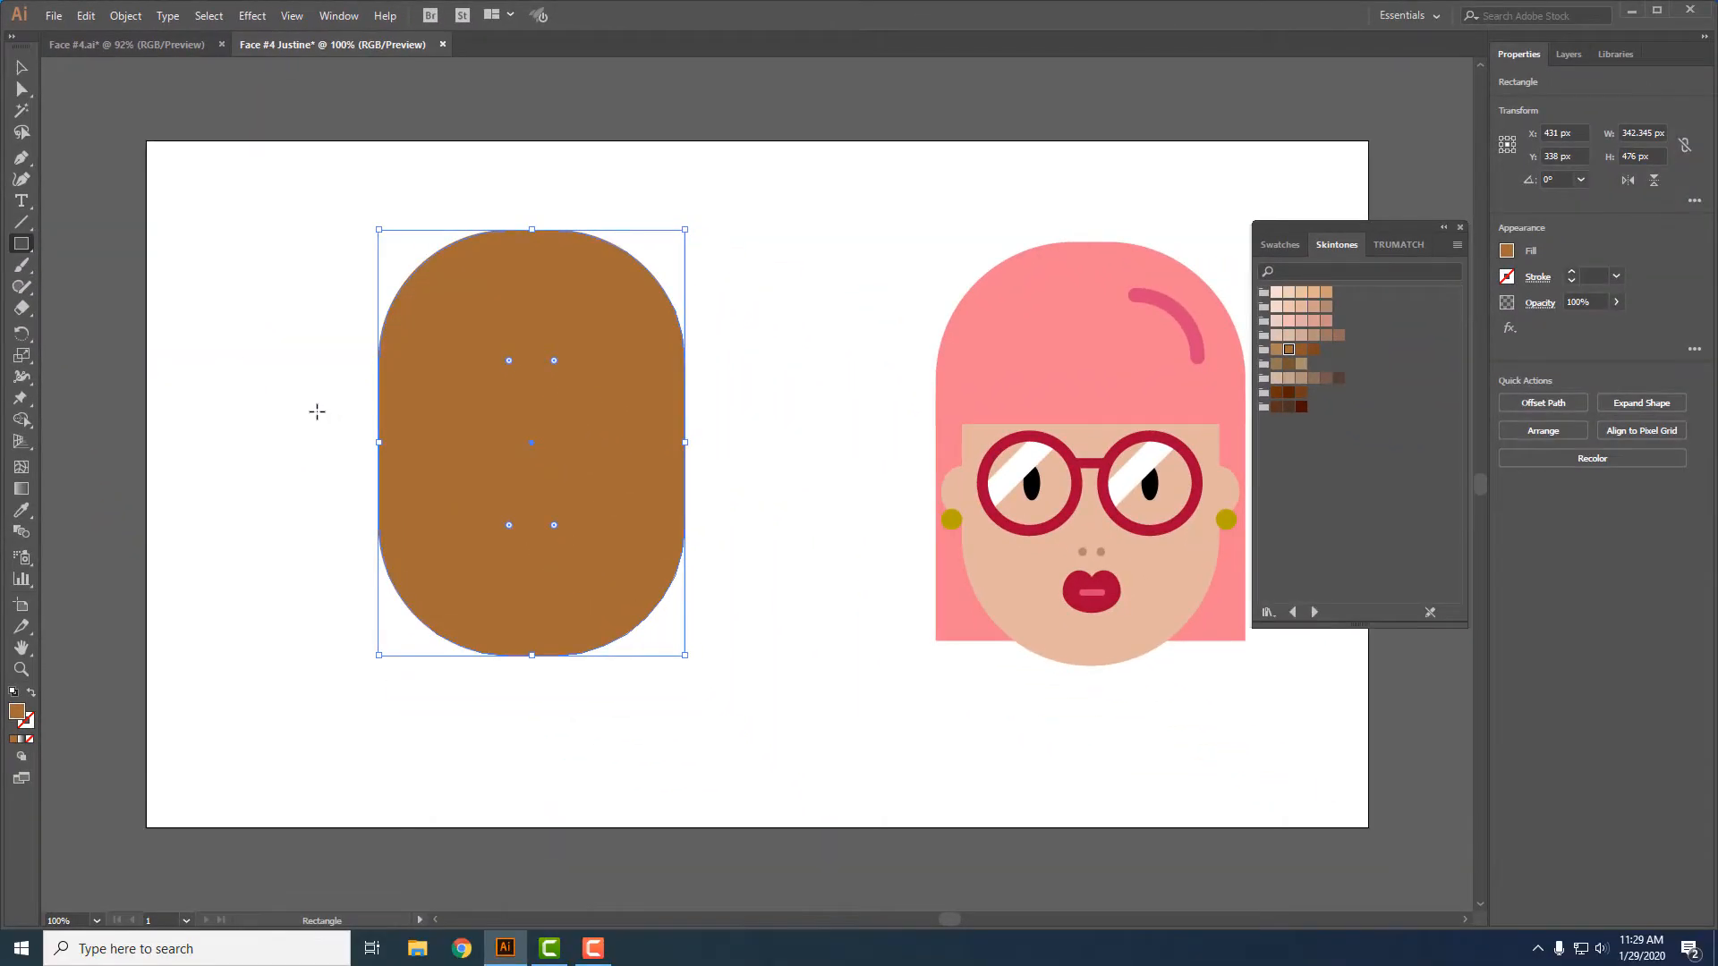
pyautogui.moveTo(317, 412); pyautogui.dragTo(758, 696)
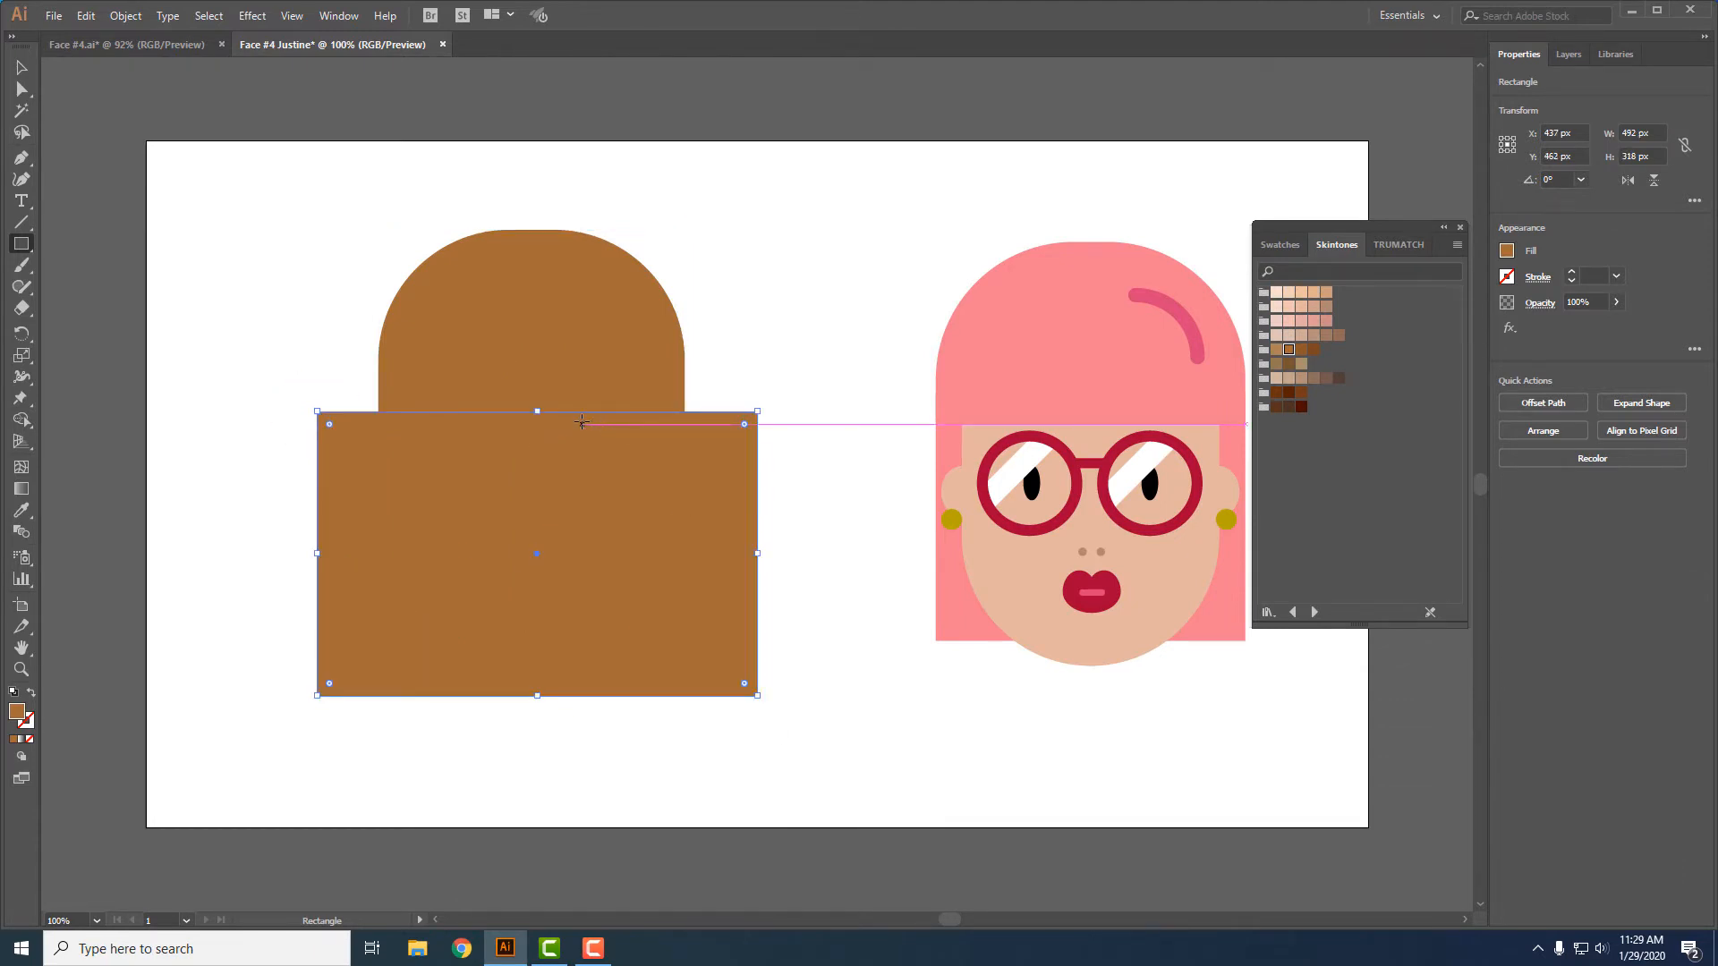
# - Subtract the rectangle from the enlarged face copy with Minus Front and fill the remaining cap with the darkest red-brown Skintones swatch
pyautogui.press('v')
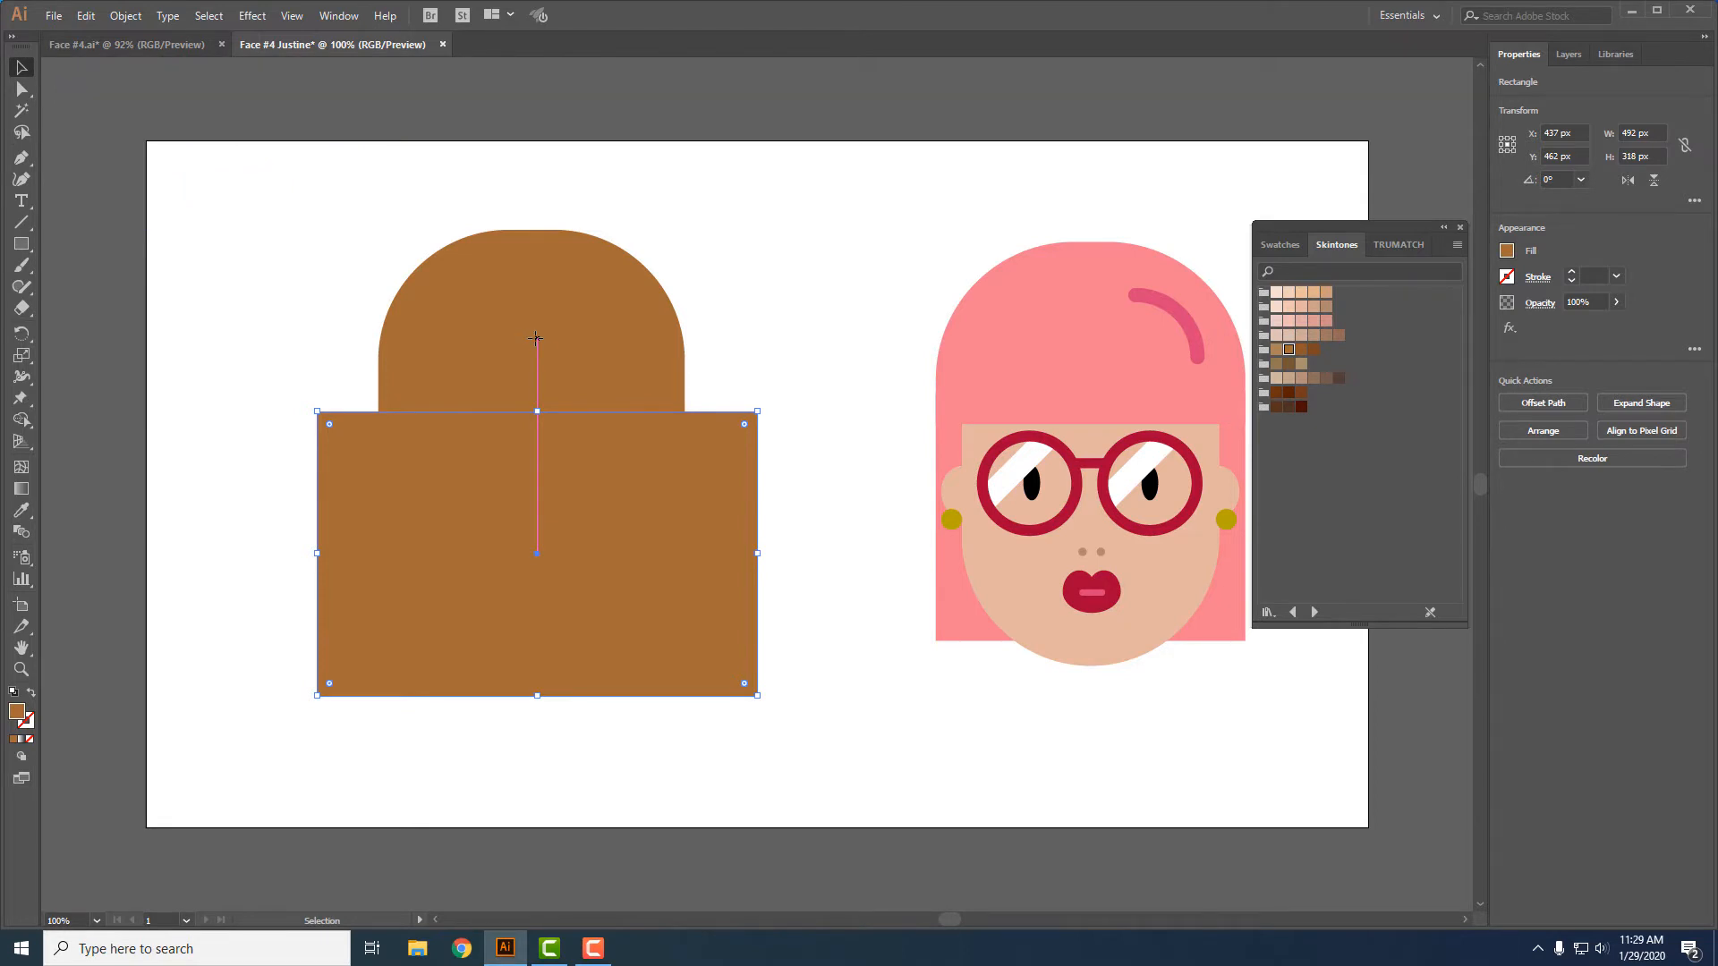
pyautogui.keyDown('shift'); pyautogui.click(529, 328); pyautogui.keyUp('shift')
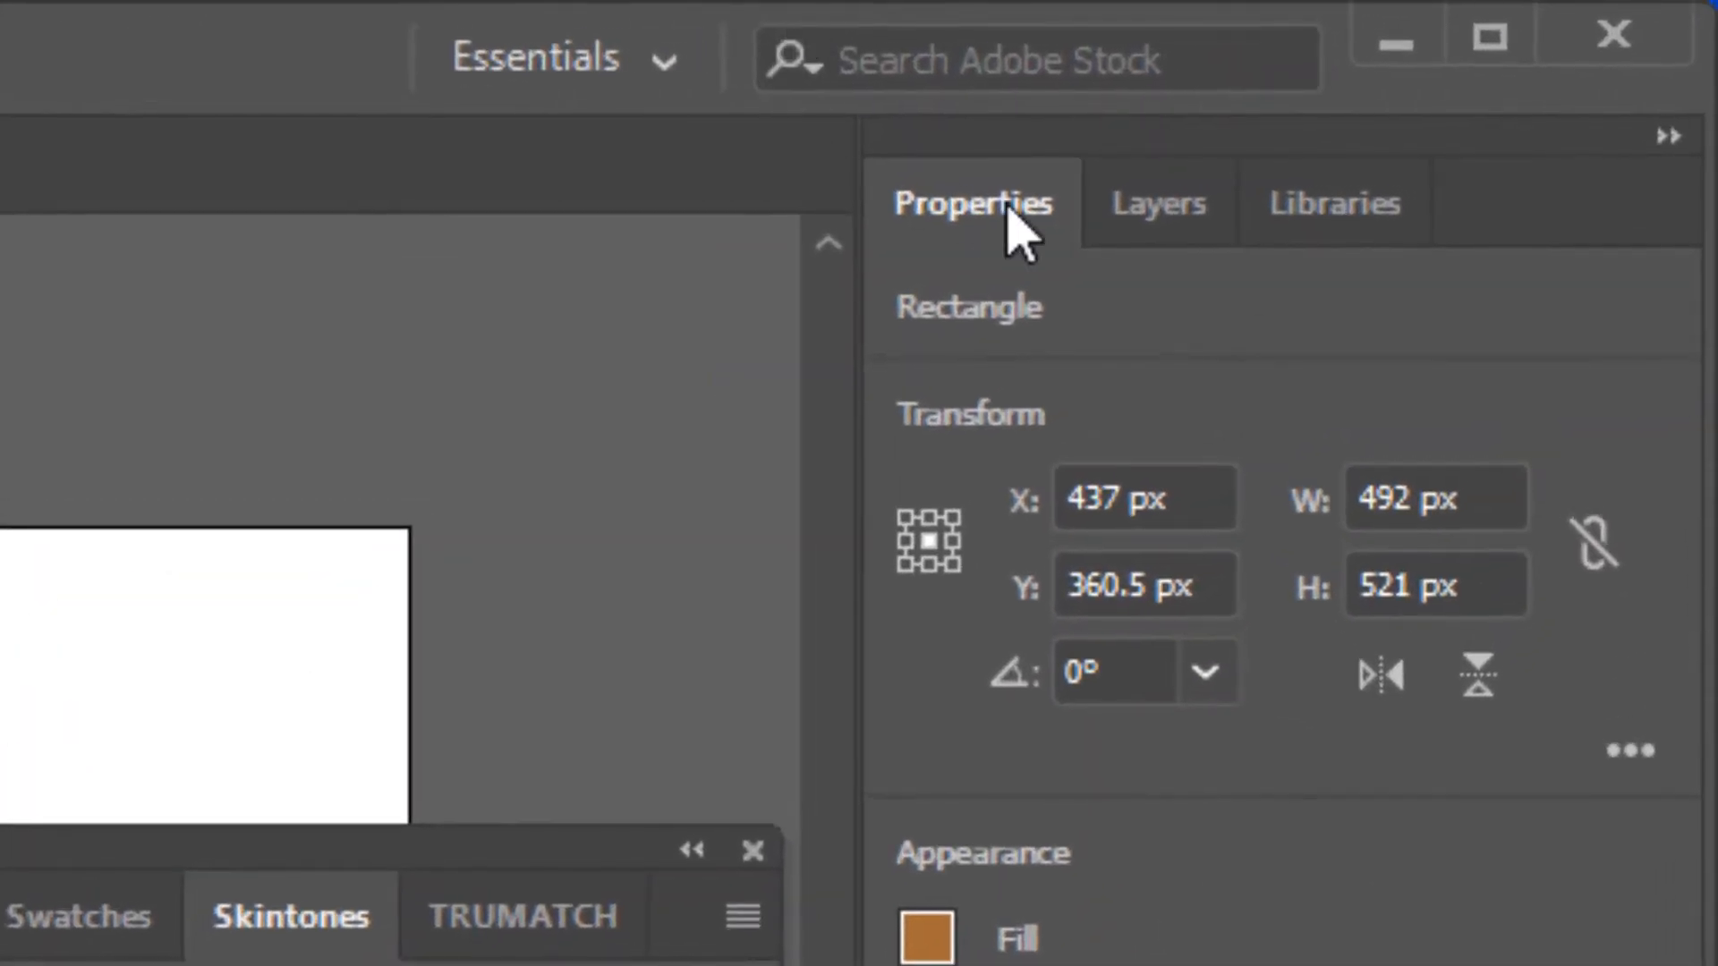
pyautogui.click(995, 215)
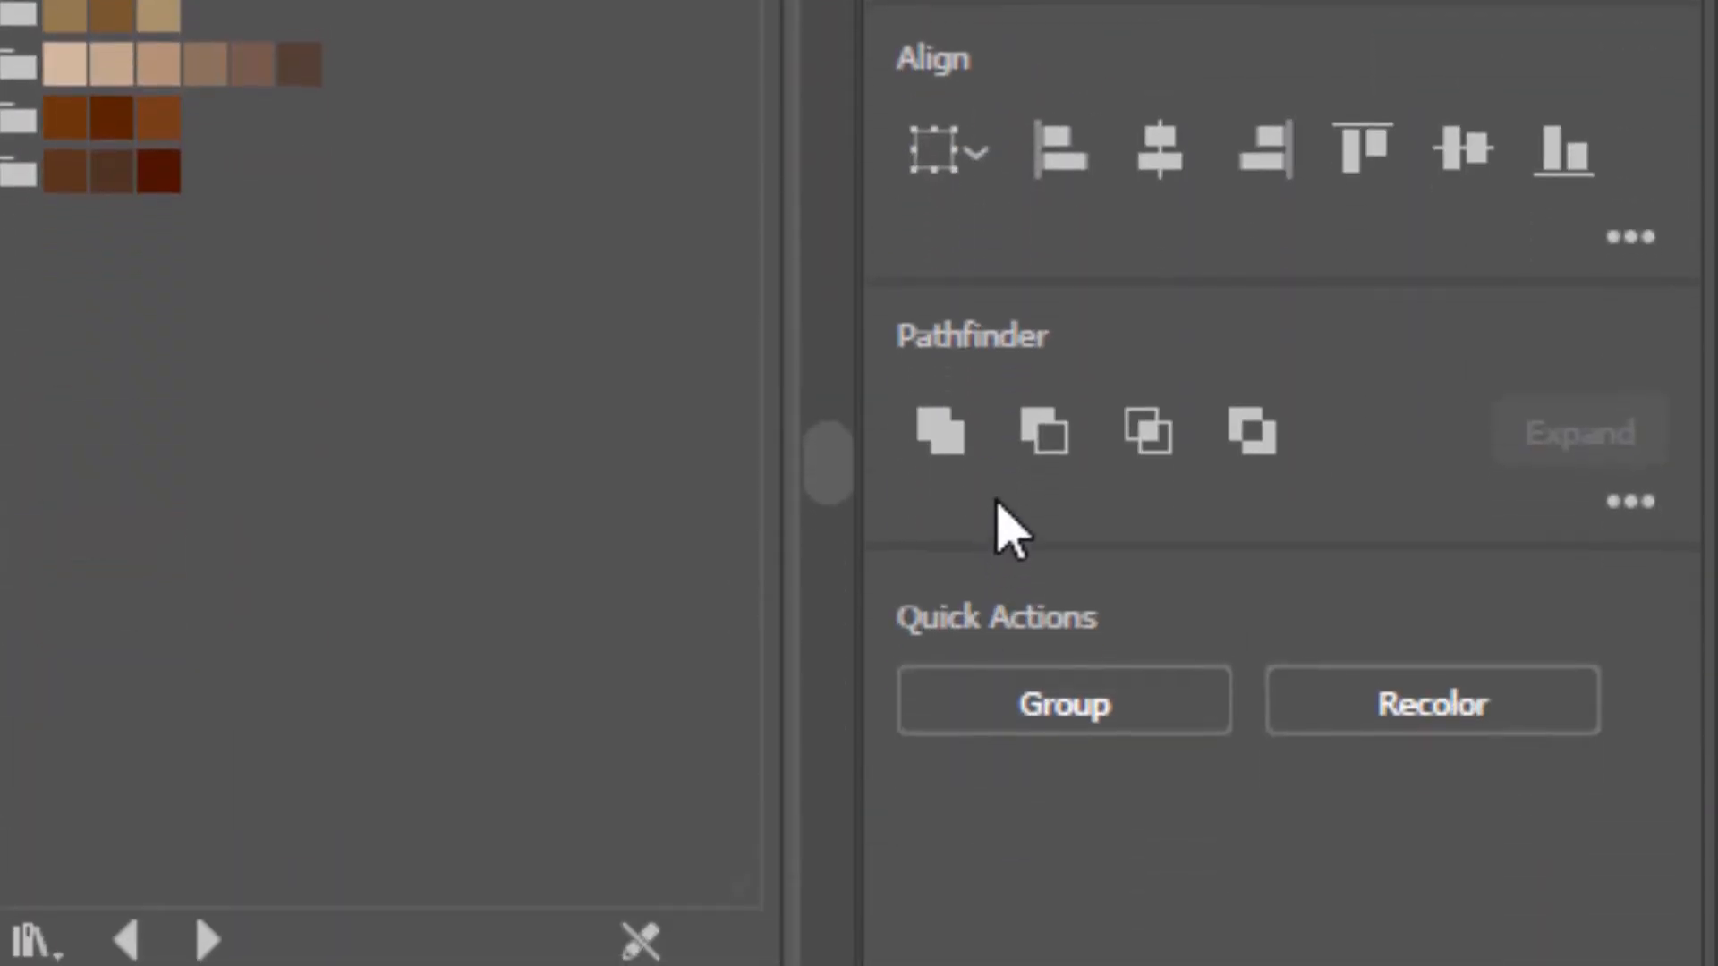
pyautogui.click(1055, 443)
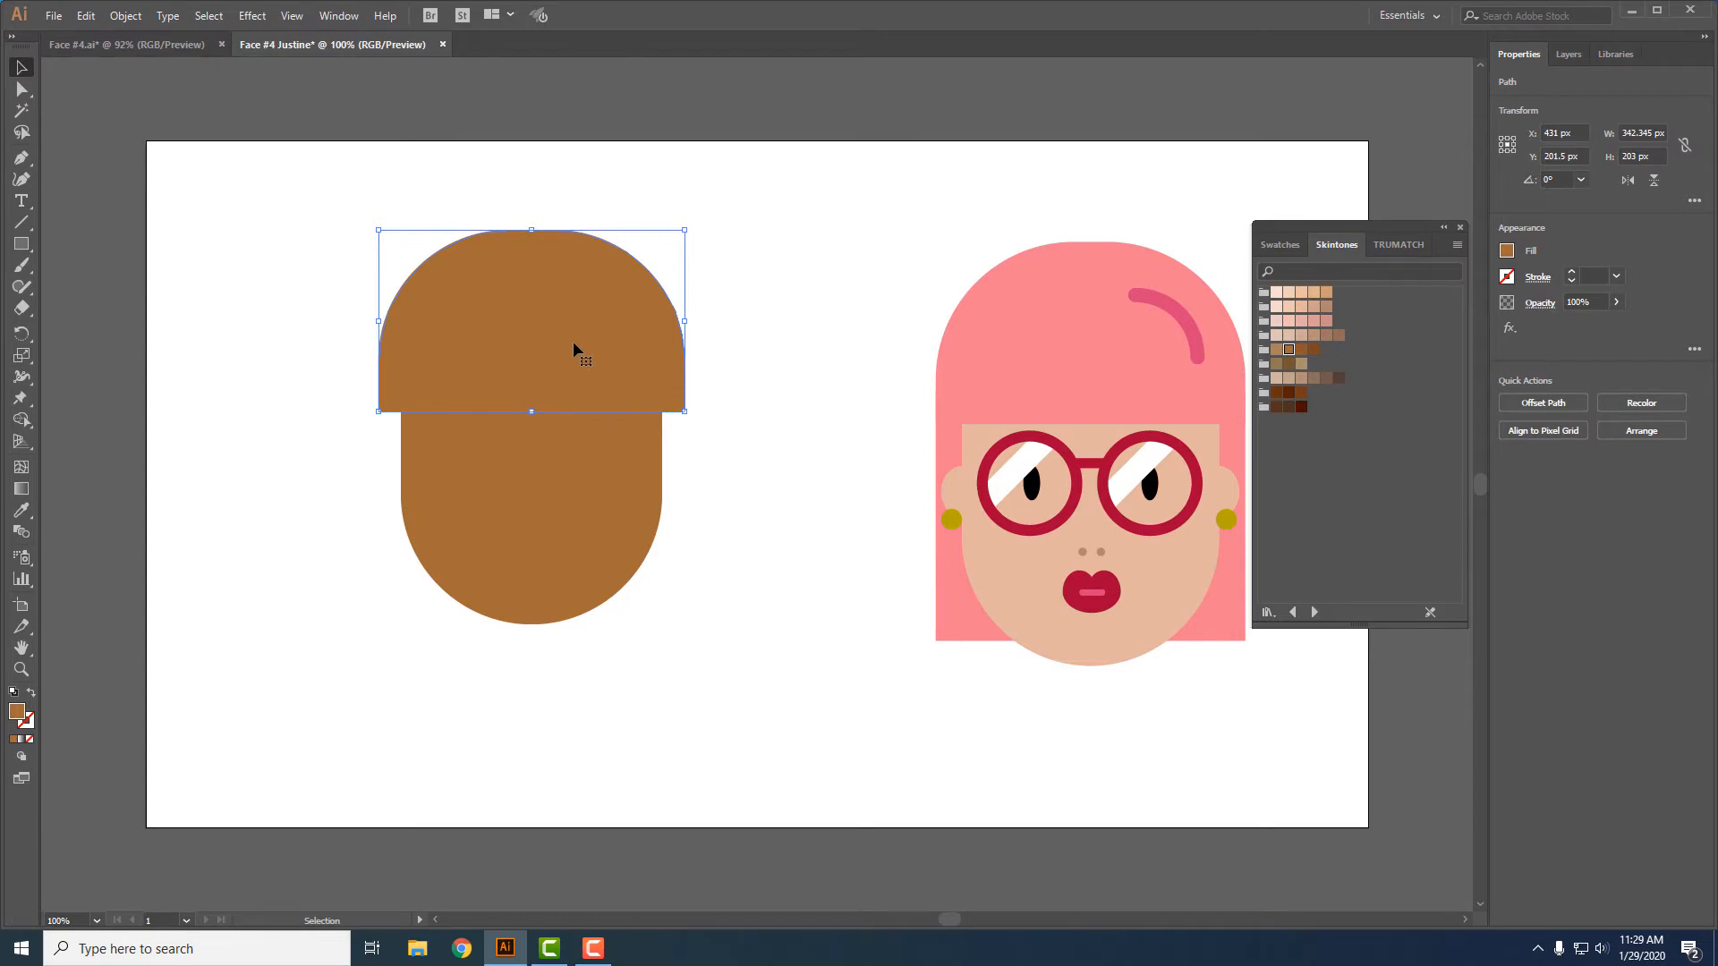
pyautogui.click(1302, 408)
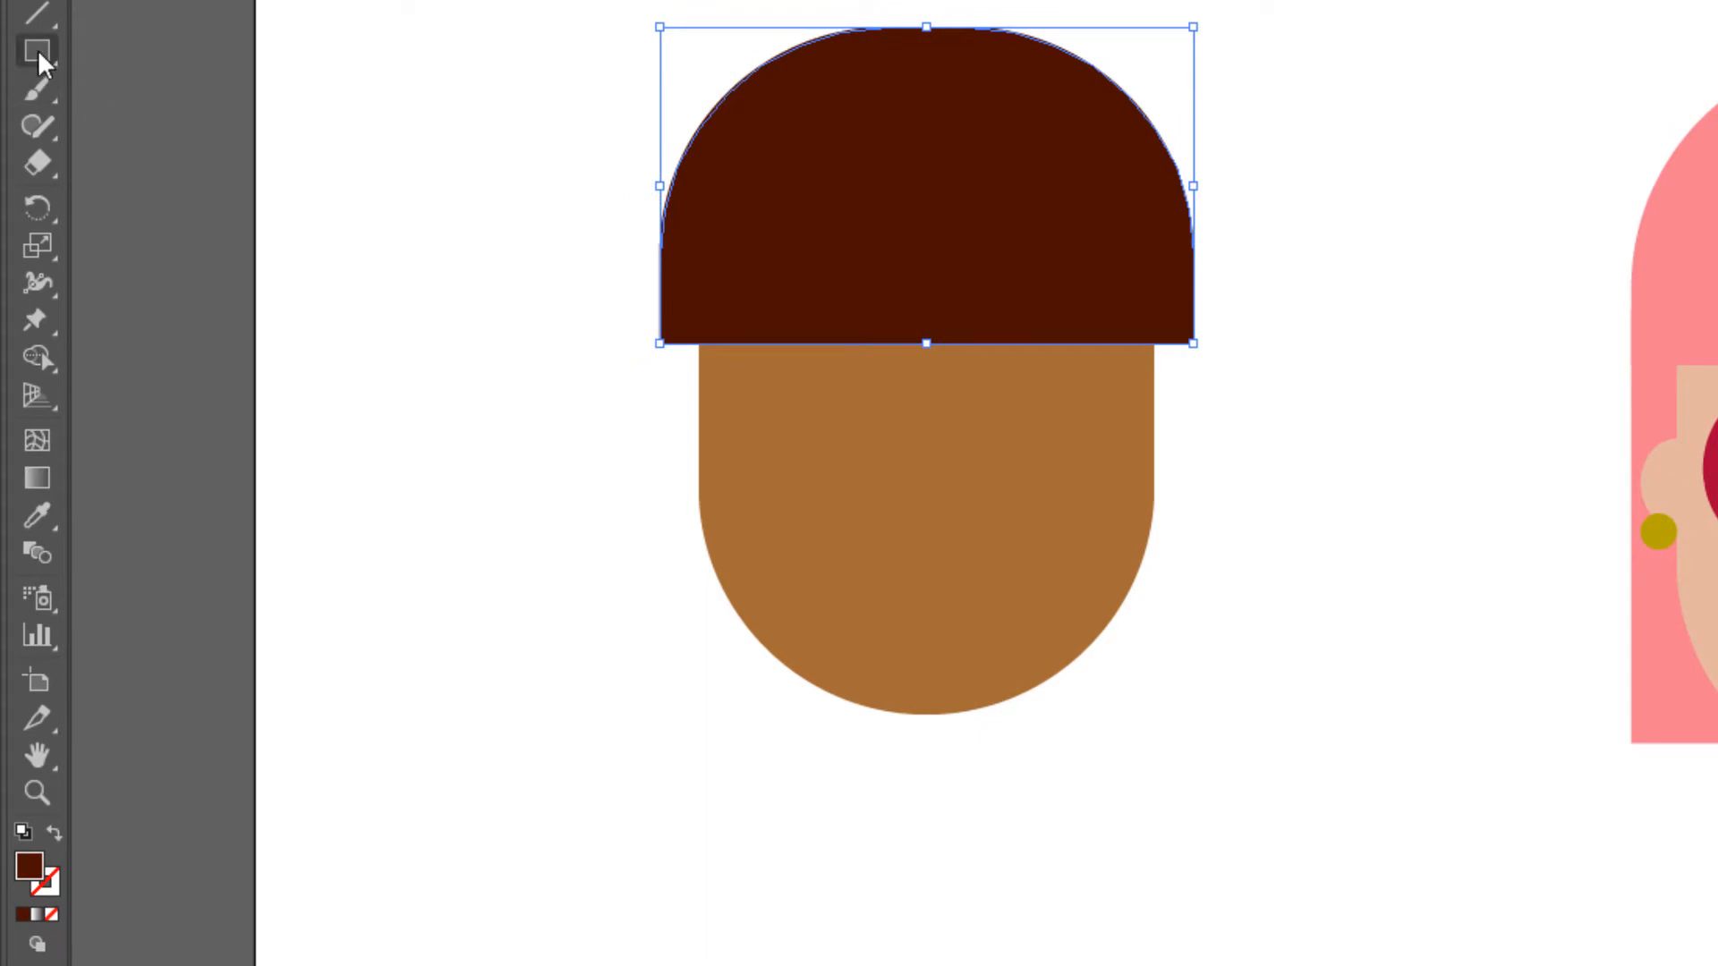
# - Draw a dark brown rectangle as wide as the hair cap from its lower part to just above the chin and send it to back
pyautogui.click(38, 52)
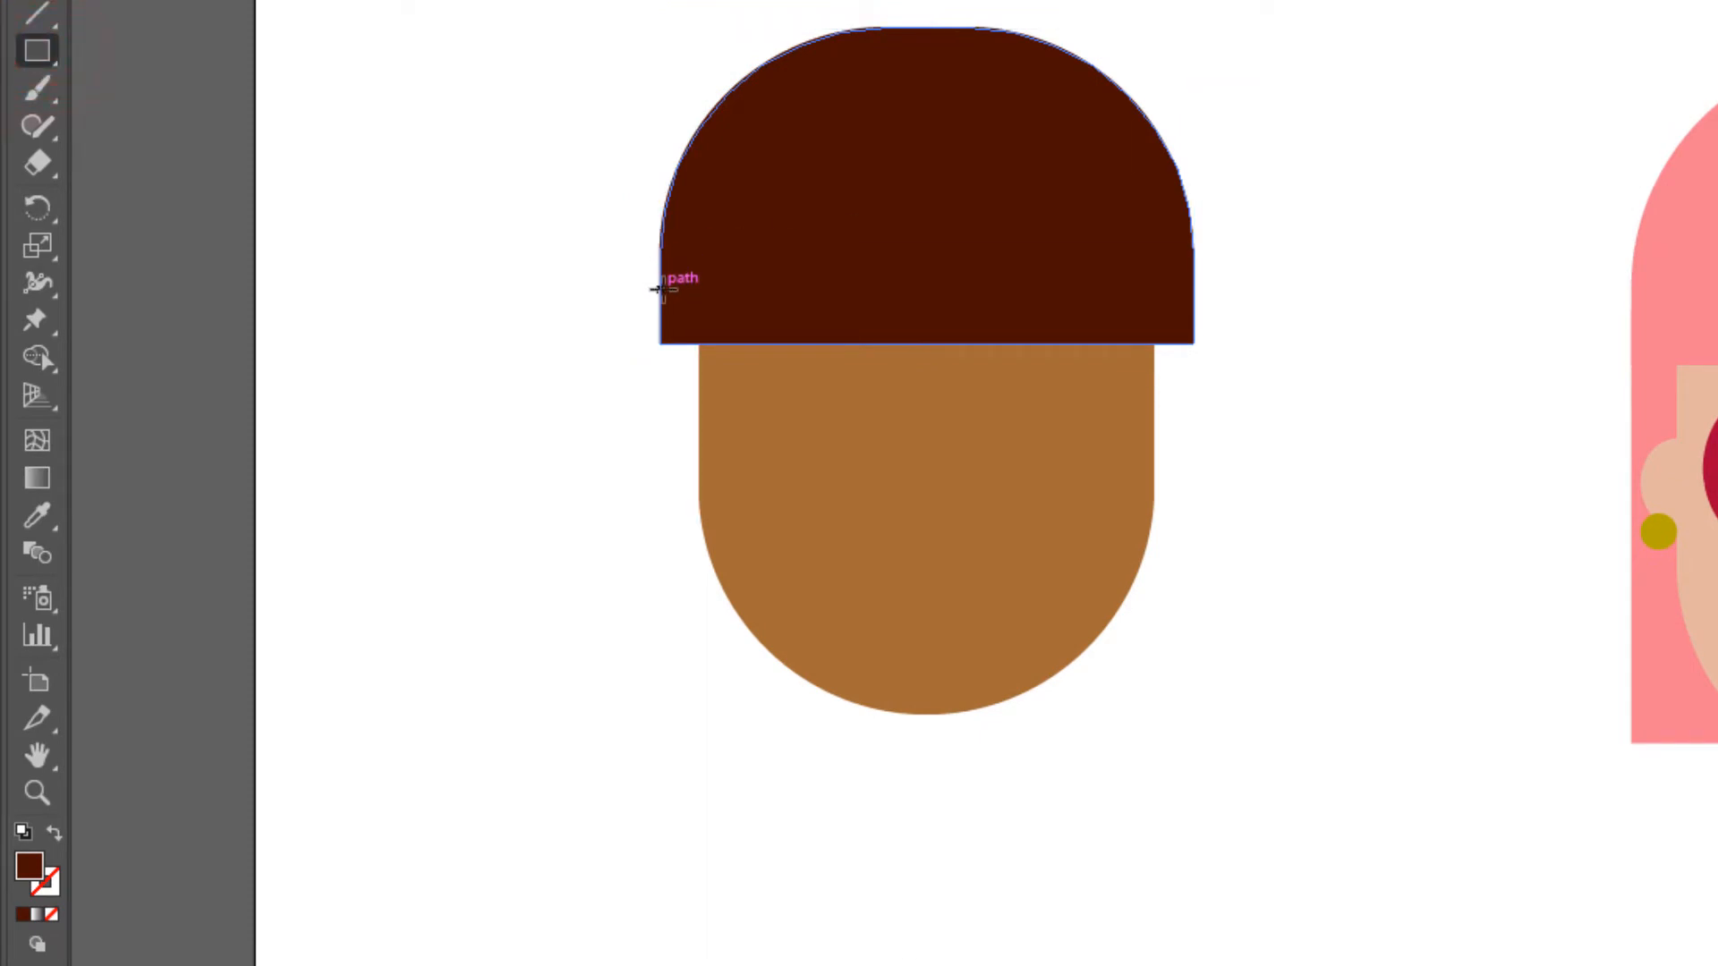
pyautogui.moveTo(660, 287); pyautogui.dragTo(1196, 654)
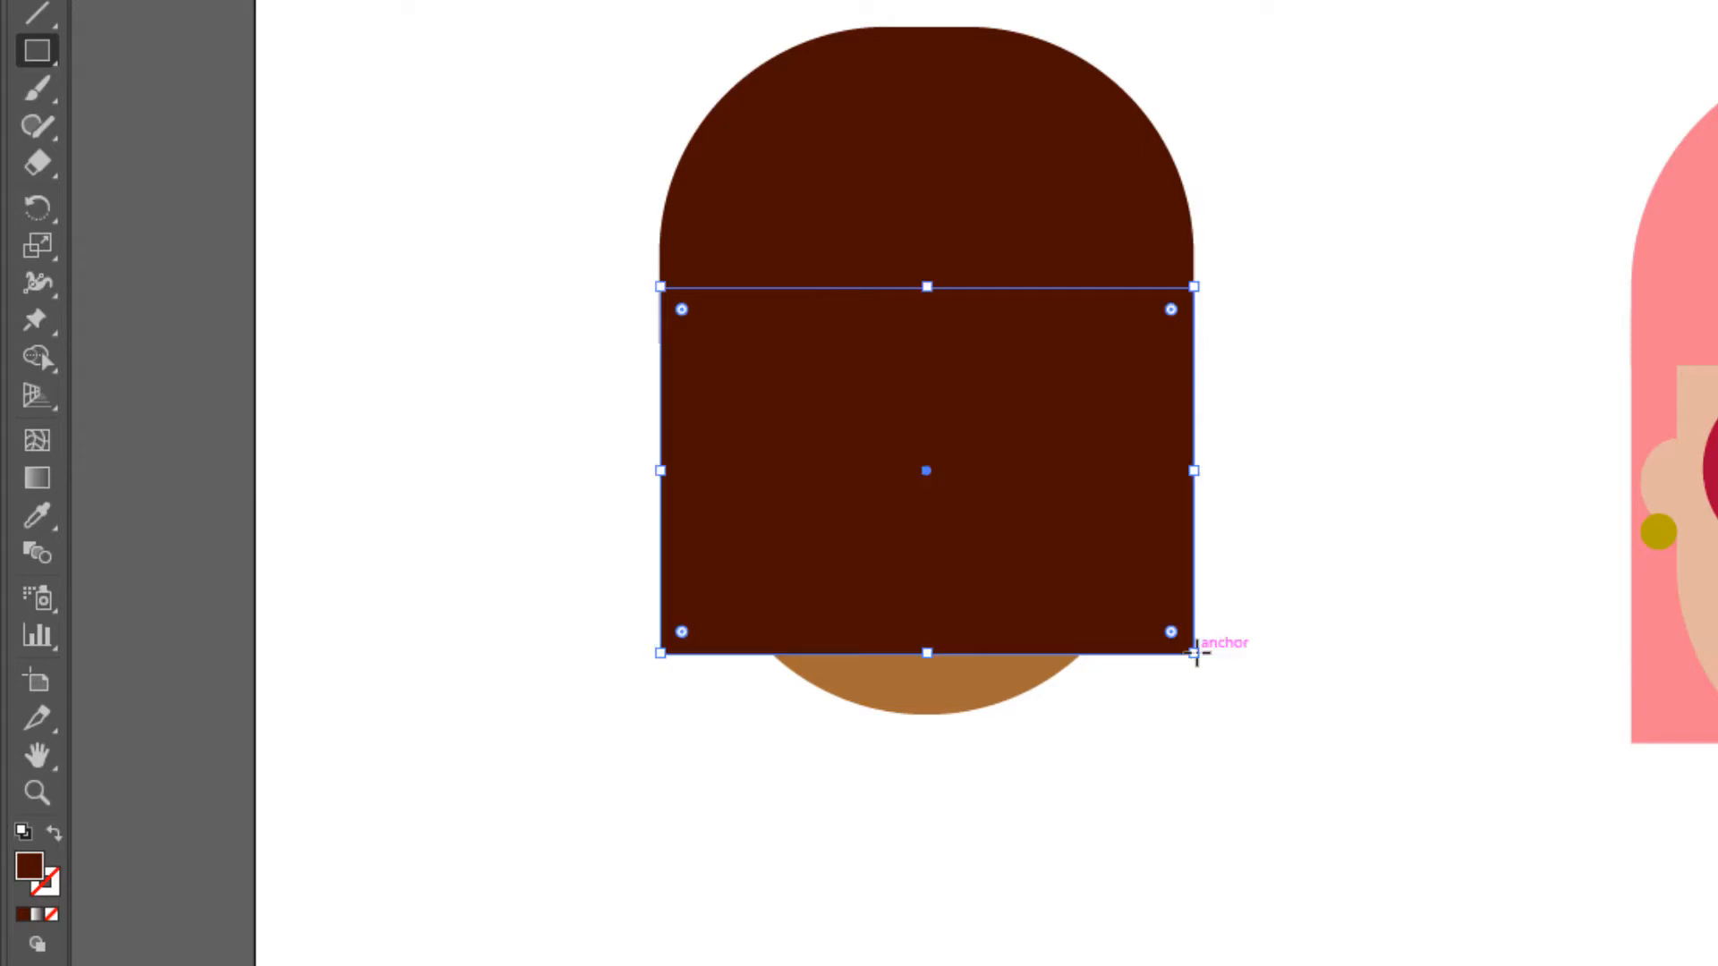
pyautogui.rightClick(938, 437)
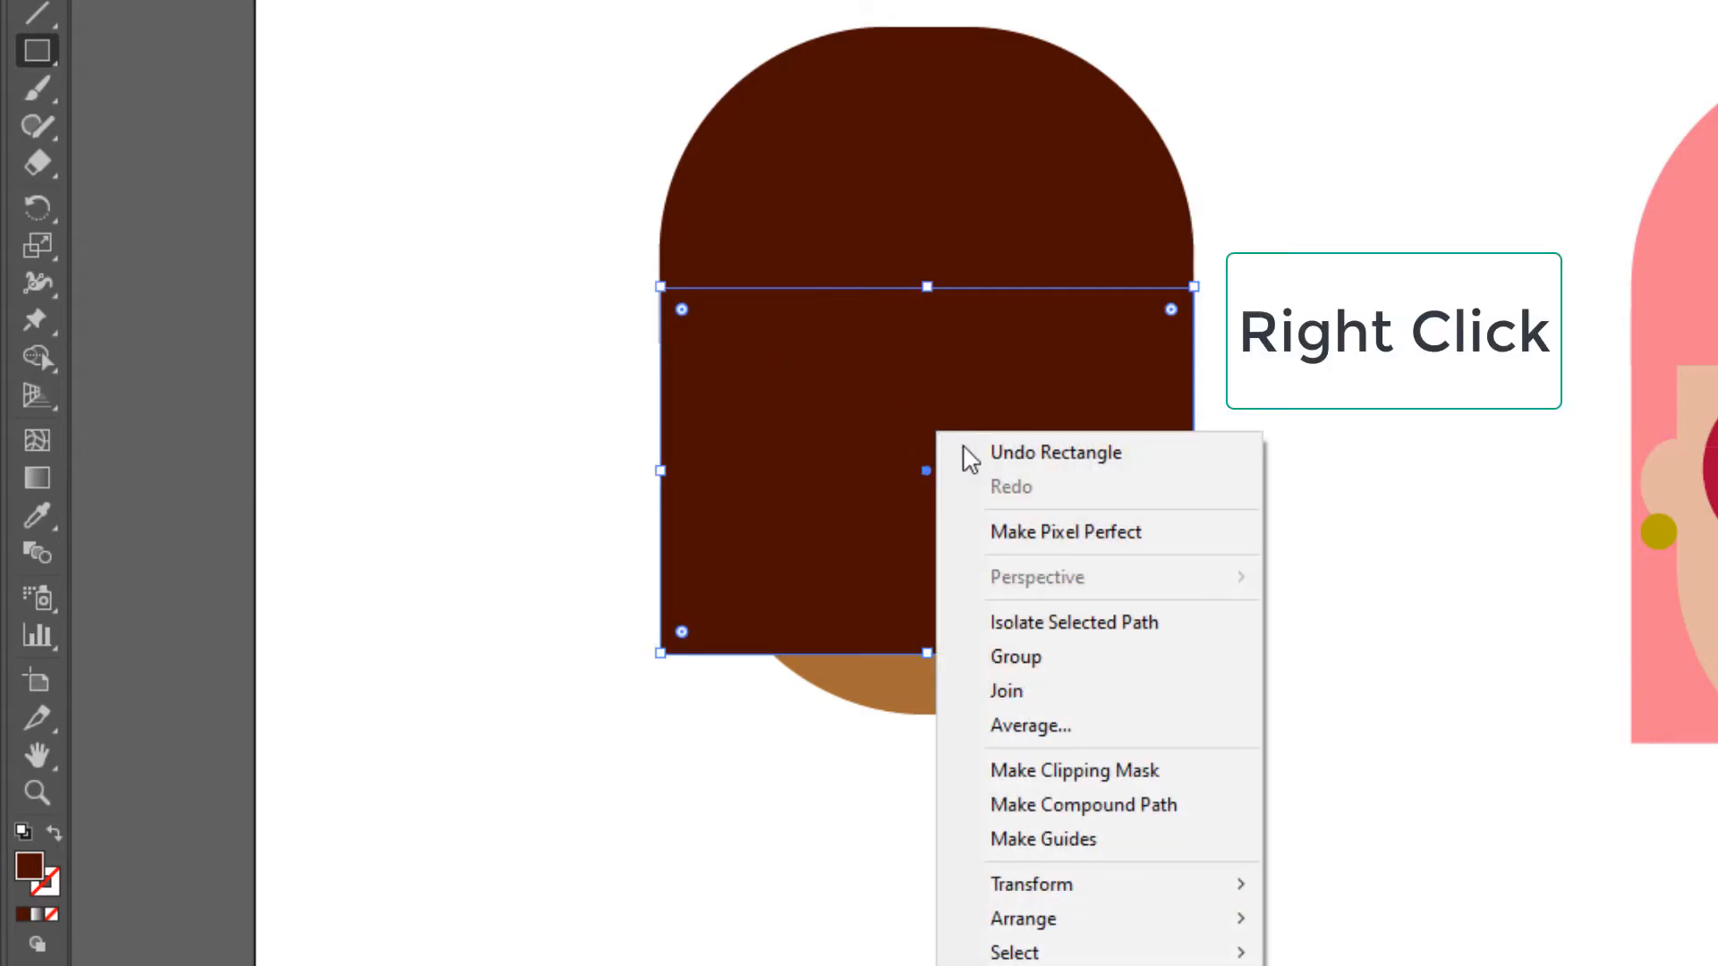
pyautogui.moveTo(1225, 920)
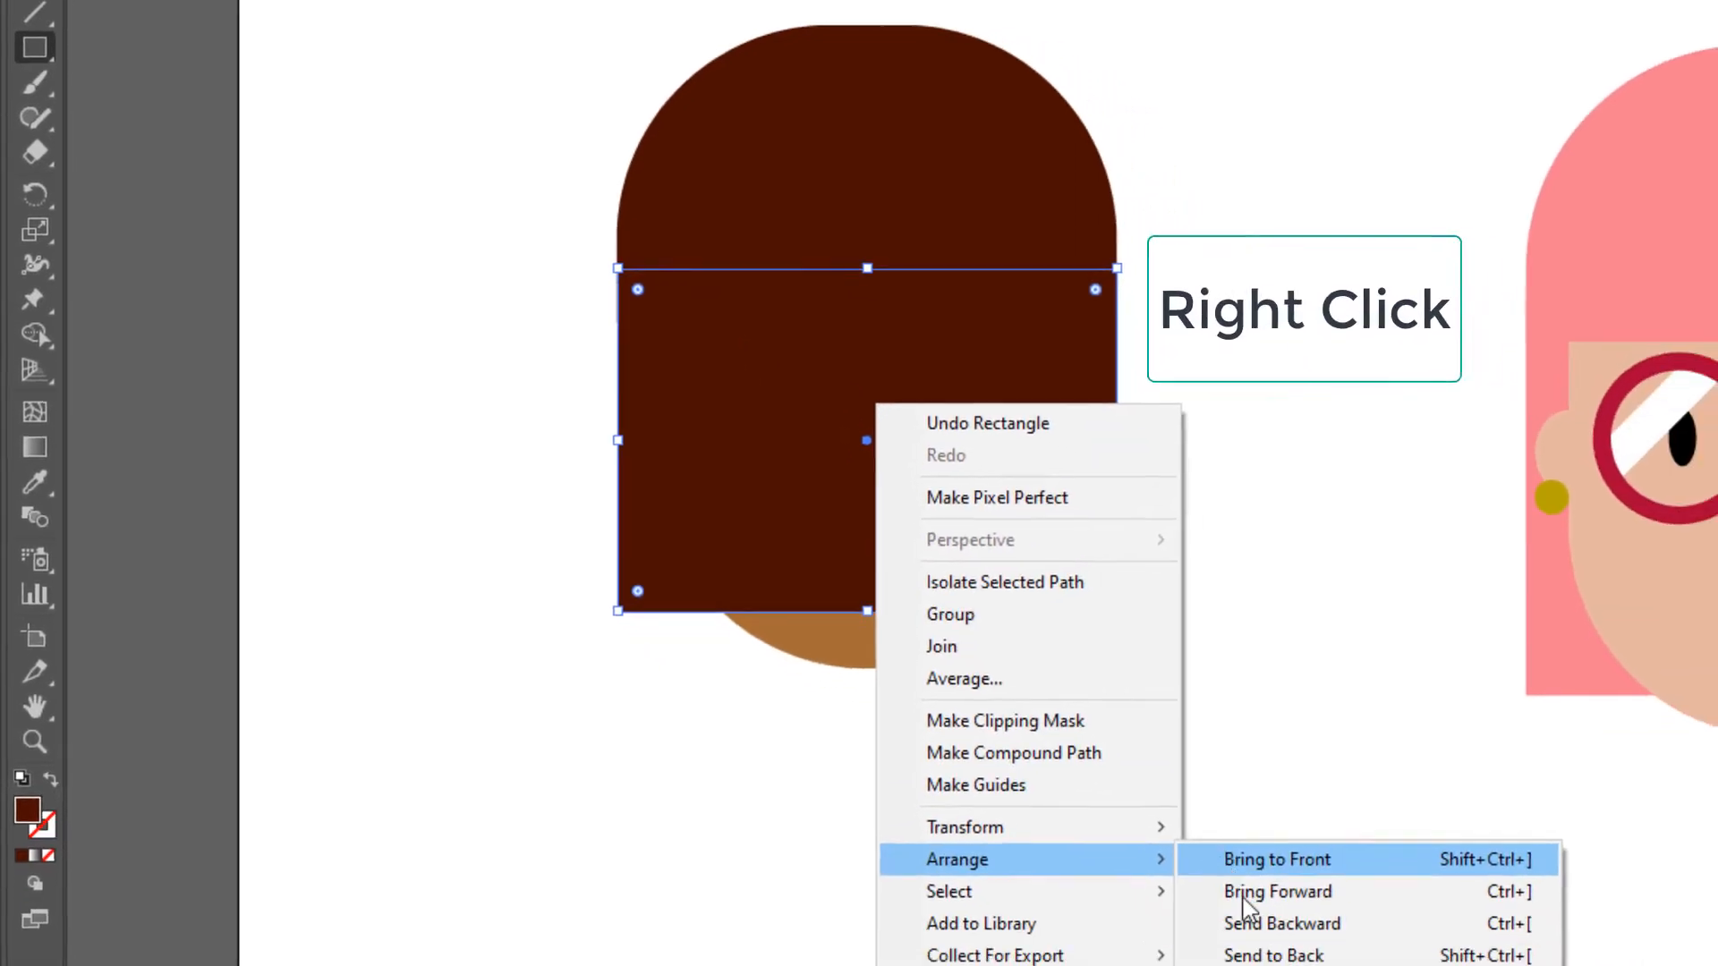
pyautogui.click(1221, 932)
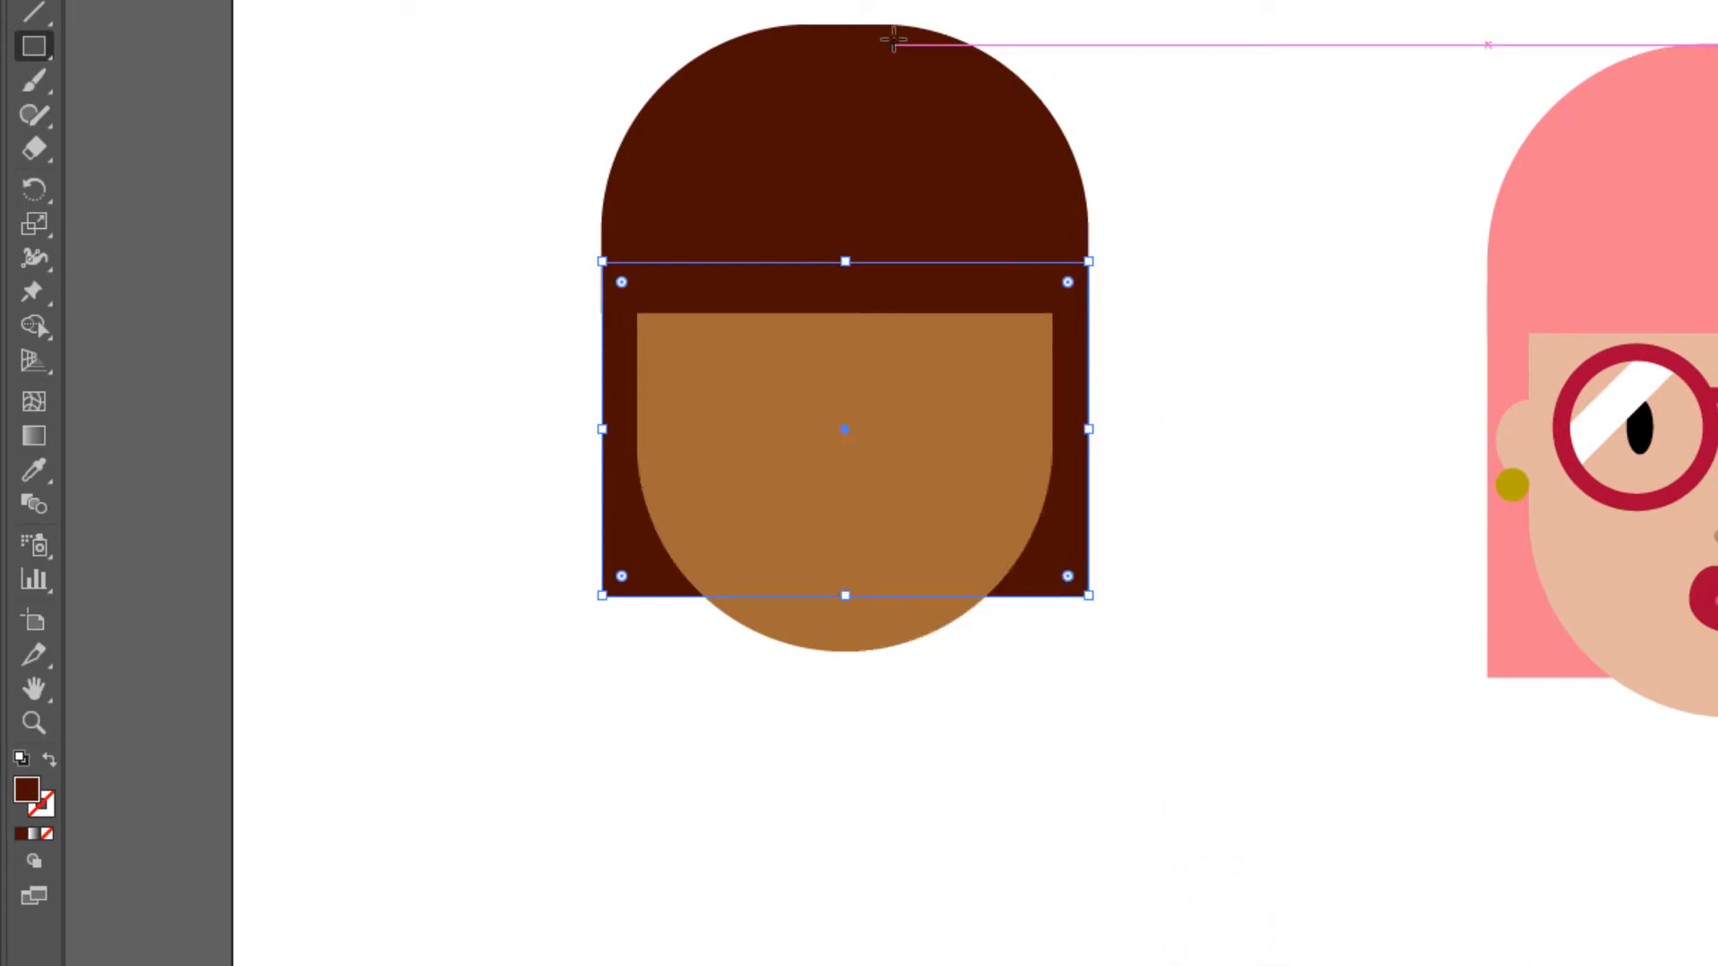
# - Draw a small upright ellipse as an ear on the face's left edge and fill it with the face's medium brown Skintones swatch
pyautogui.click(34, 47)
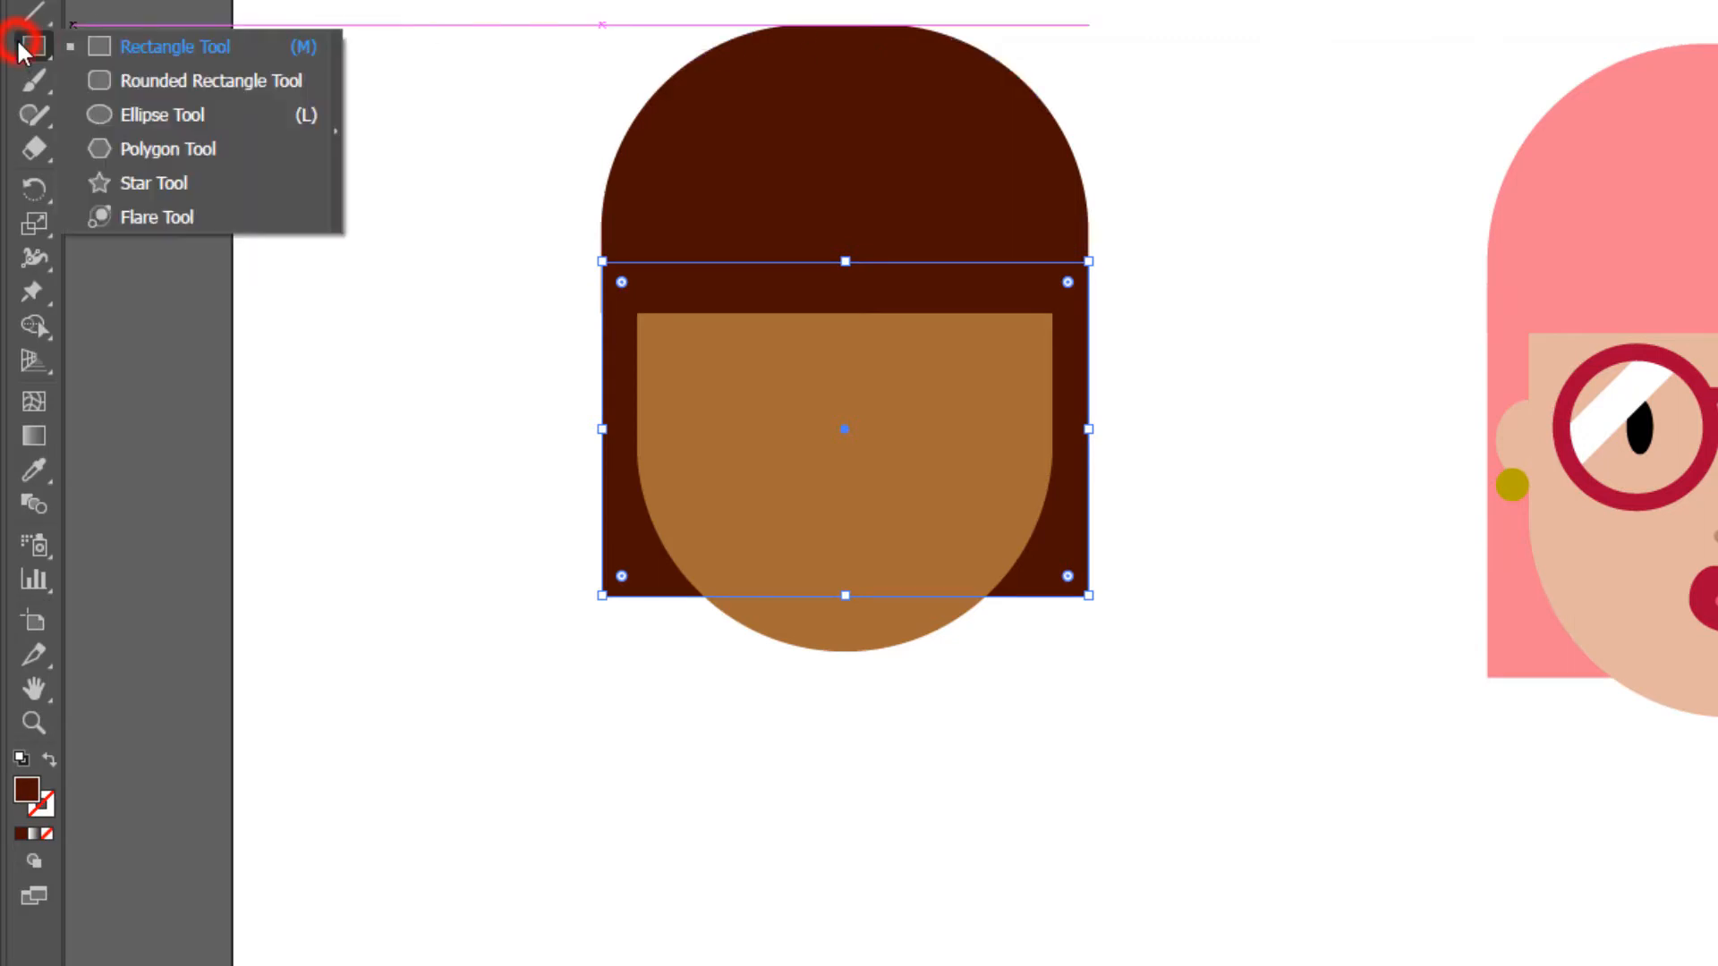
pyautogui.click(187, 113)
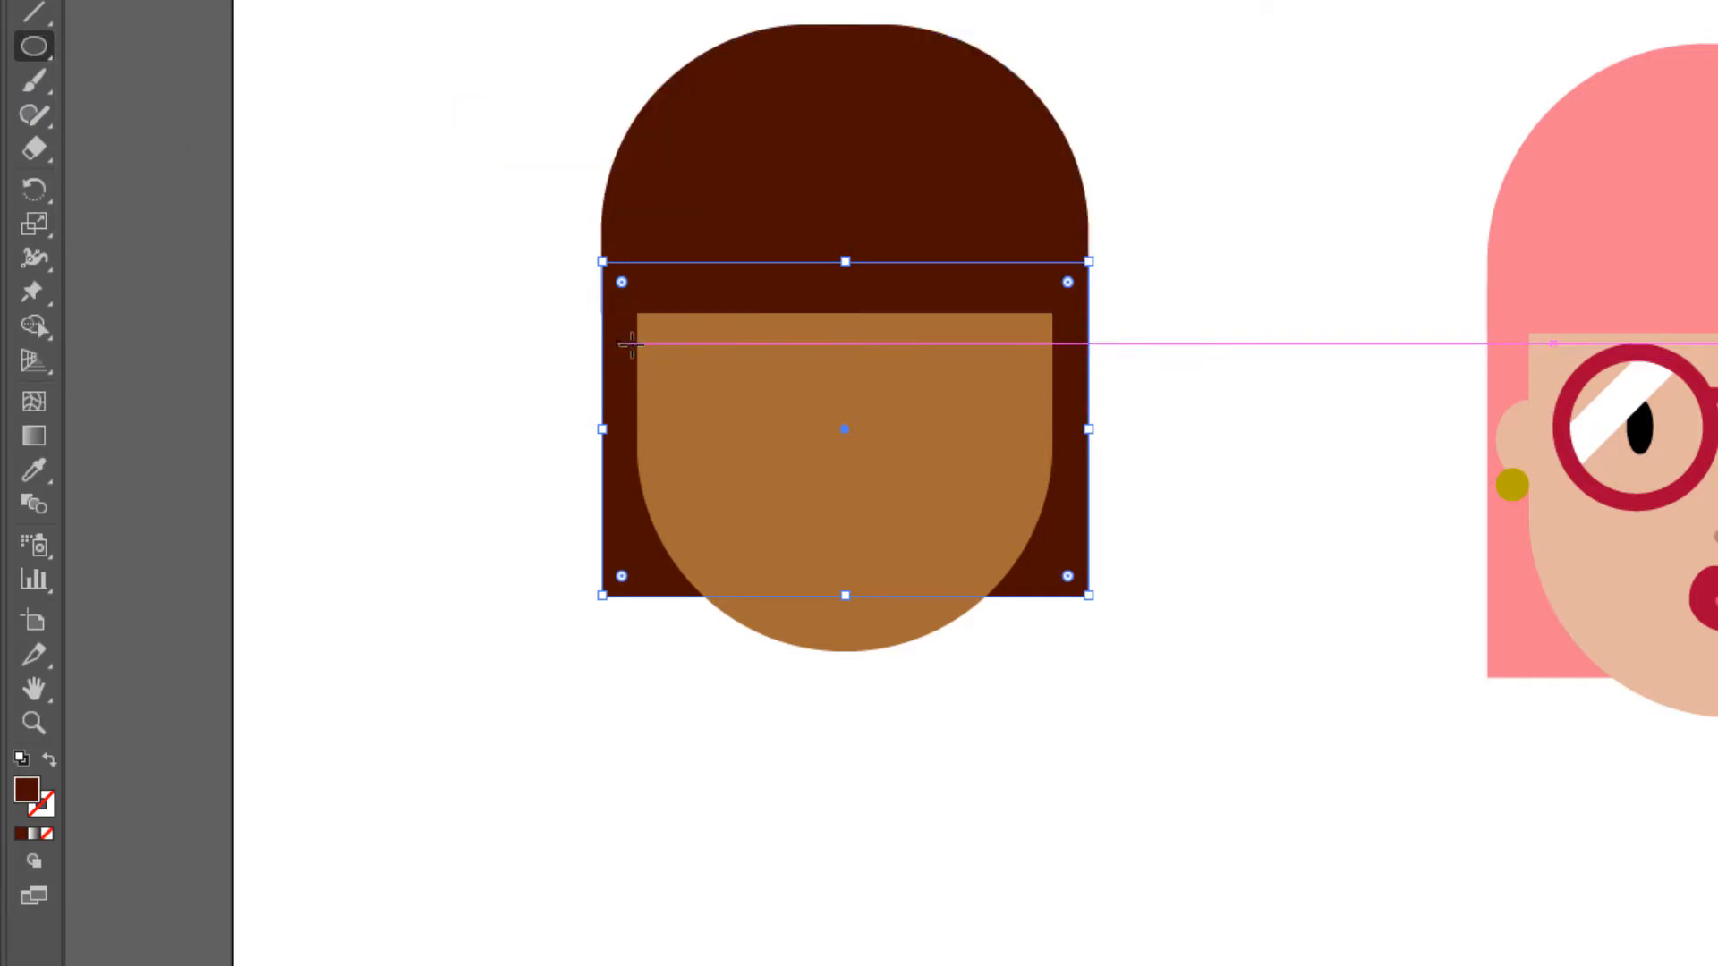
pyautogui.moveTo(617, 345); pyautogui.dragTo(657, 419)
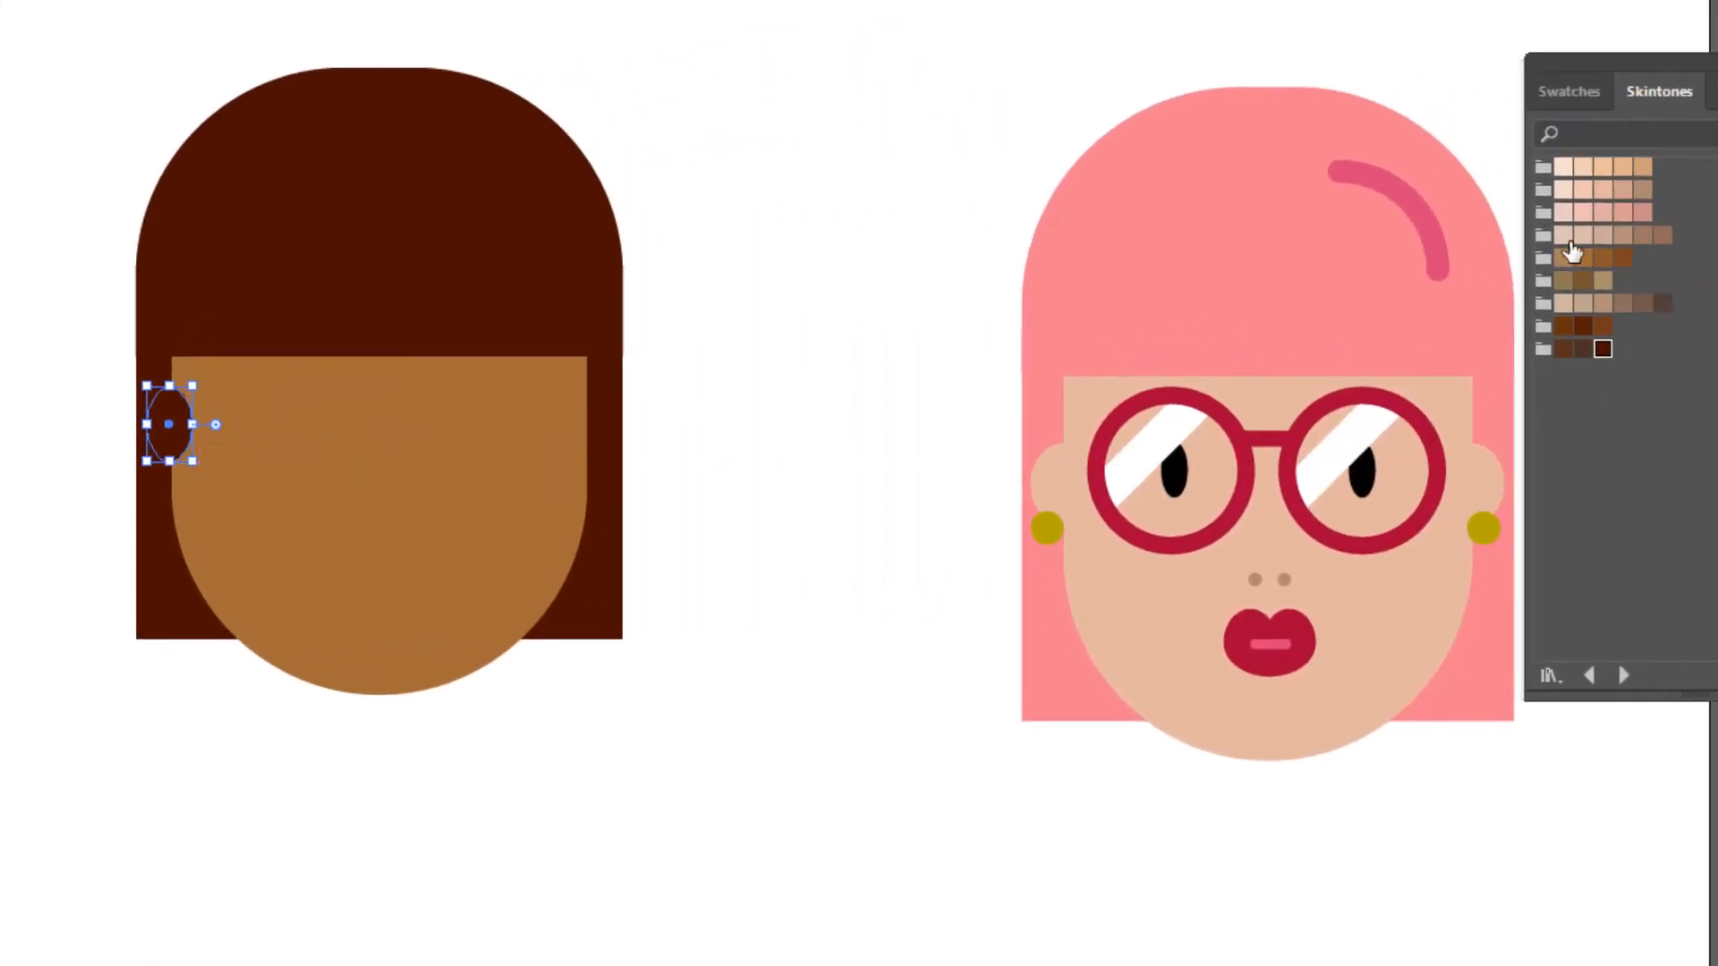
pyautogui.click(1581, 260)
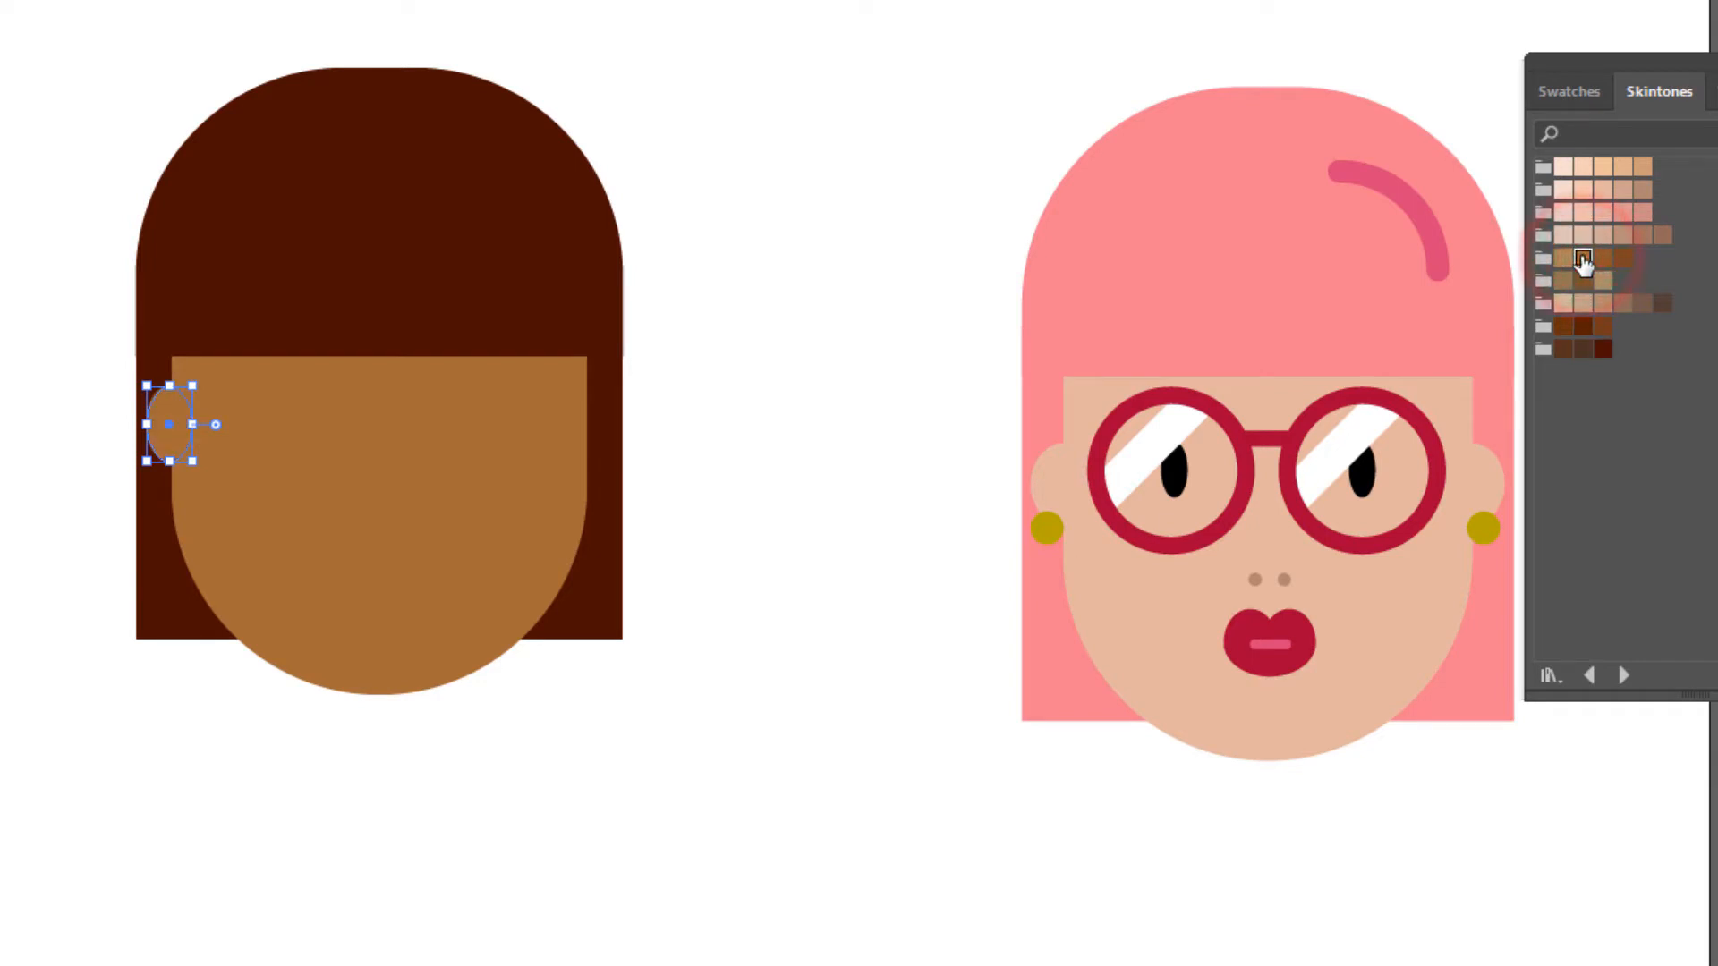
# - Duplicate the ear straight across to the face's right edge and deselect it
pyautogui.press('v')
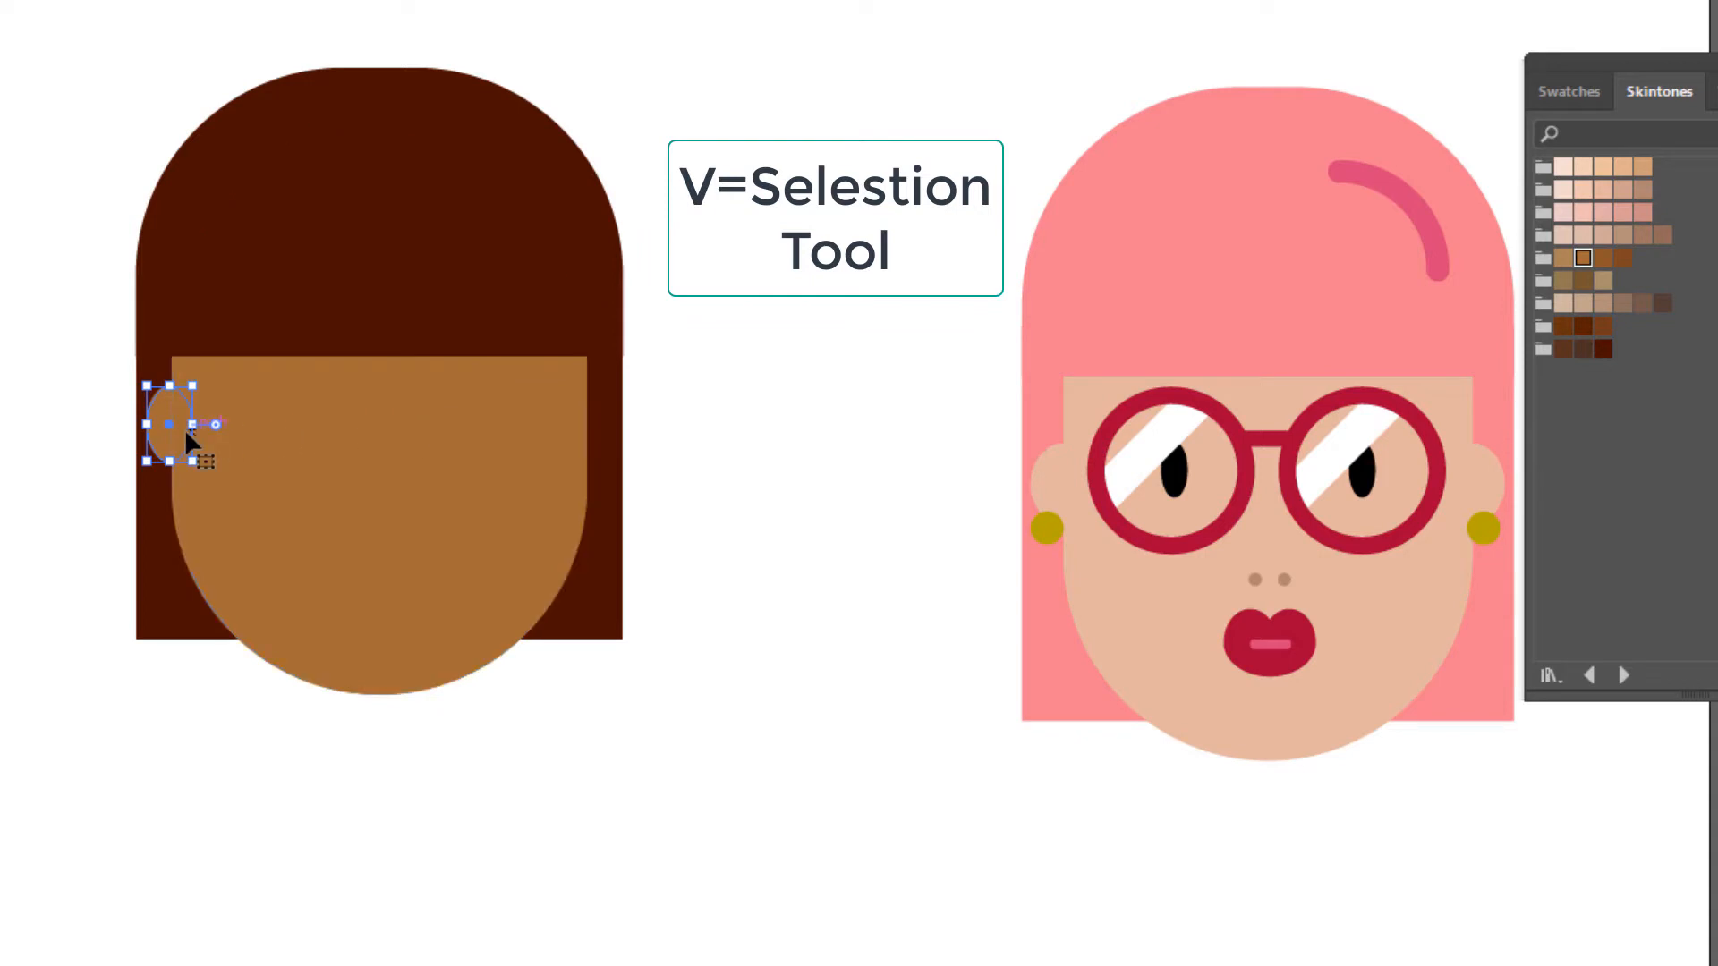
pyautogui.moveTo(165, 426); pyautogui.dragTo(586, 426)
pyautogui.click(762, 442)
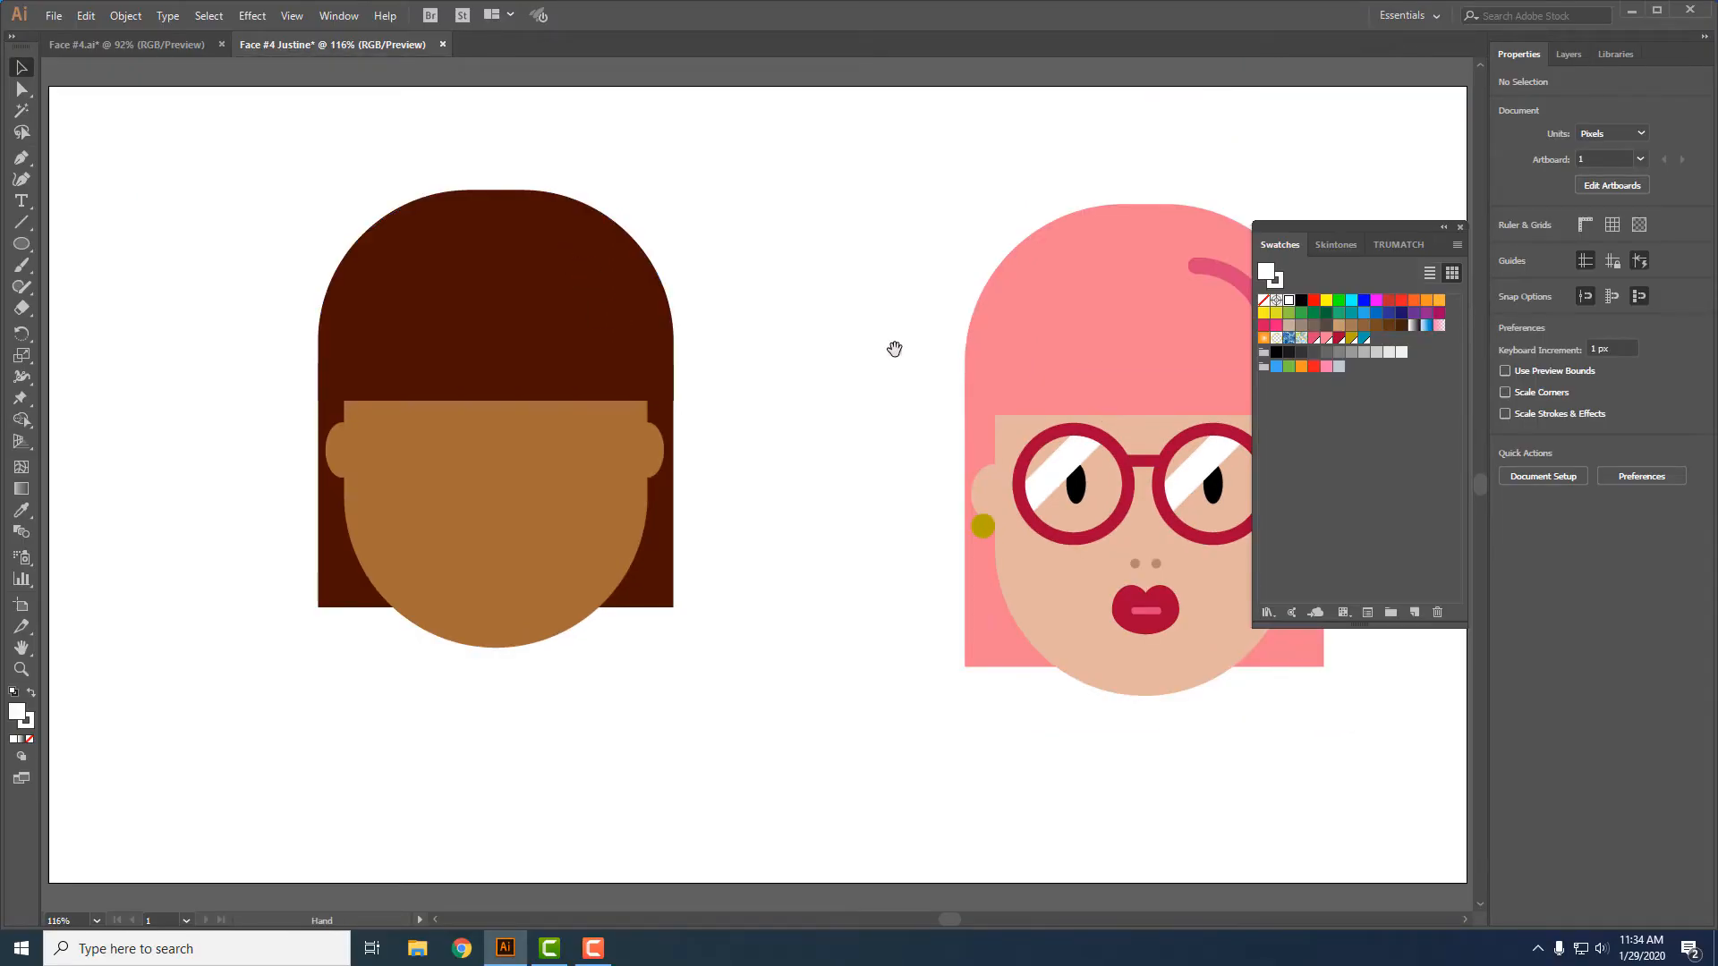
# - Draw a circle about 171 px in diameter on the empty area between the brown face's hair and the pink-haired face
pyautogui.moveTo(895, 349); pyautogui.dragTo(817, 341)
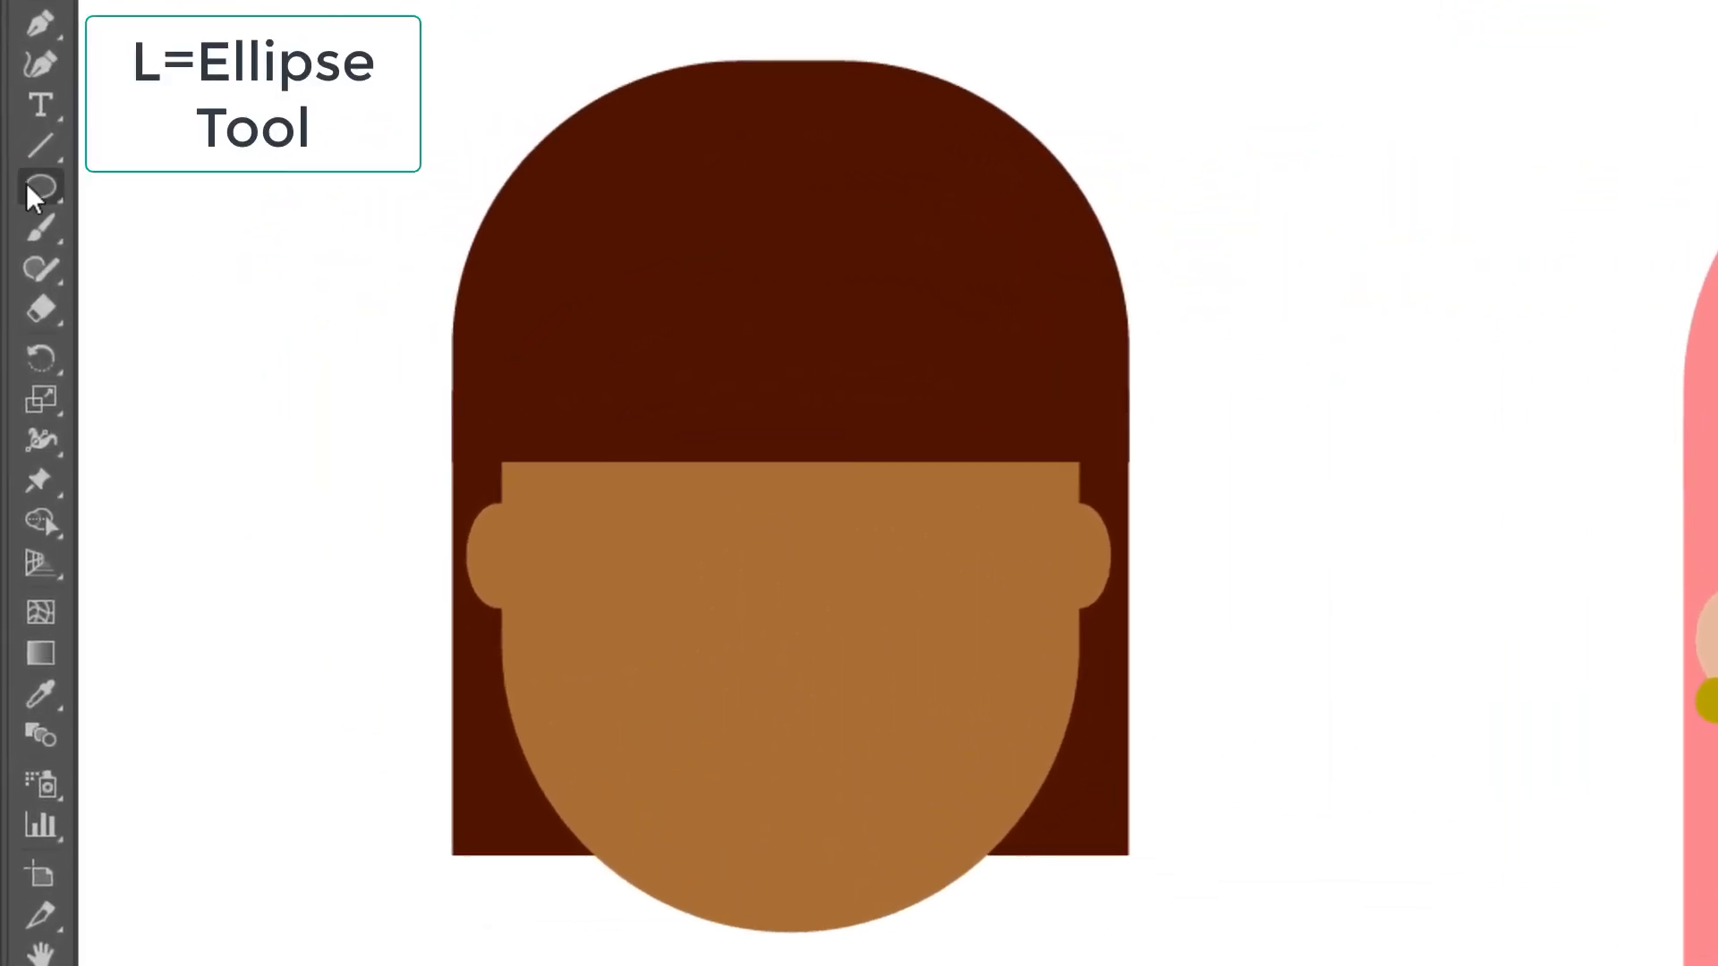
pyautogui.click(19, 244)
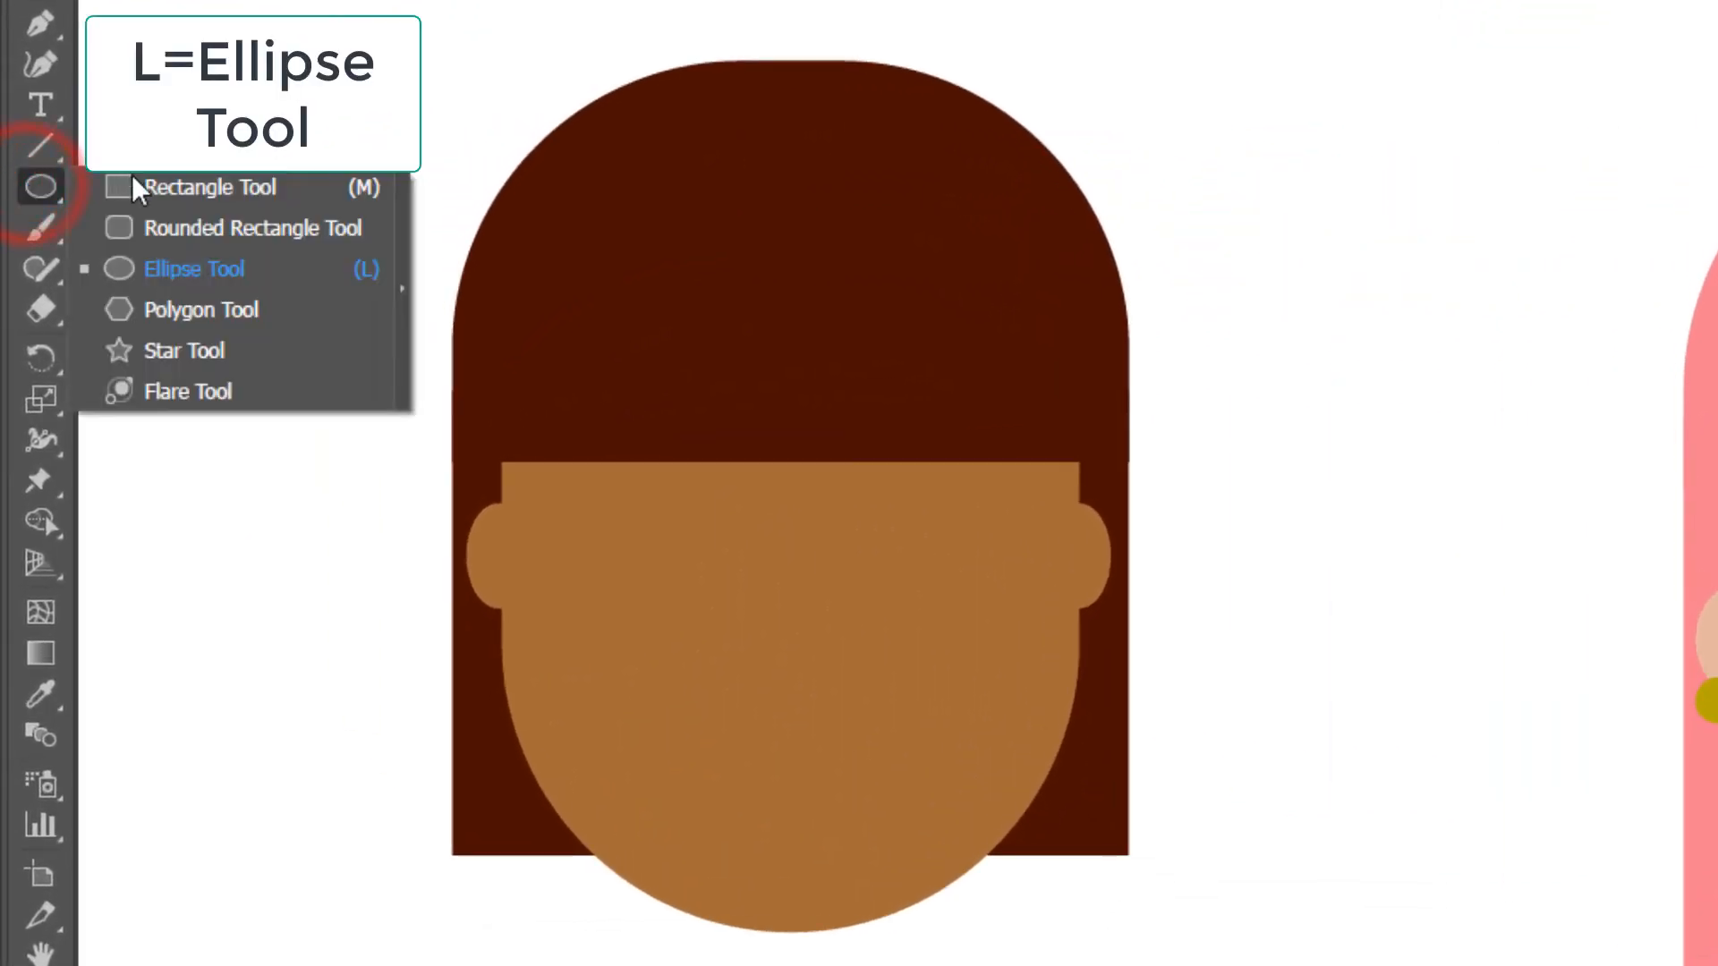
pyautogui.click(167, 269)
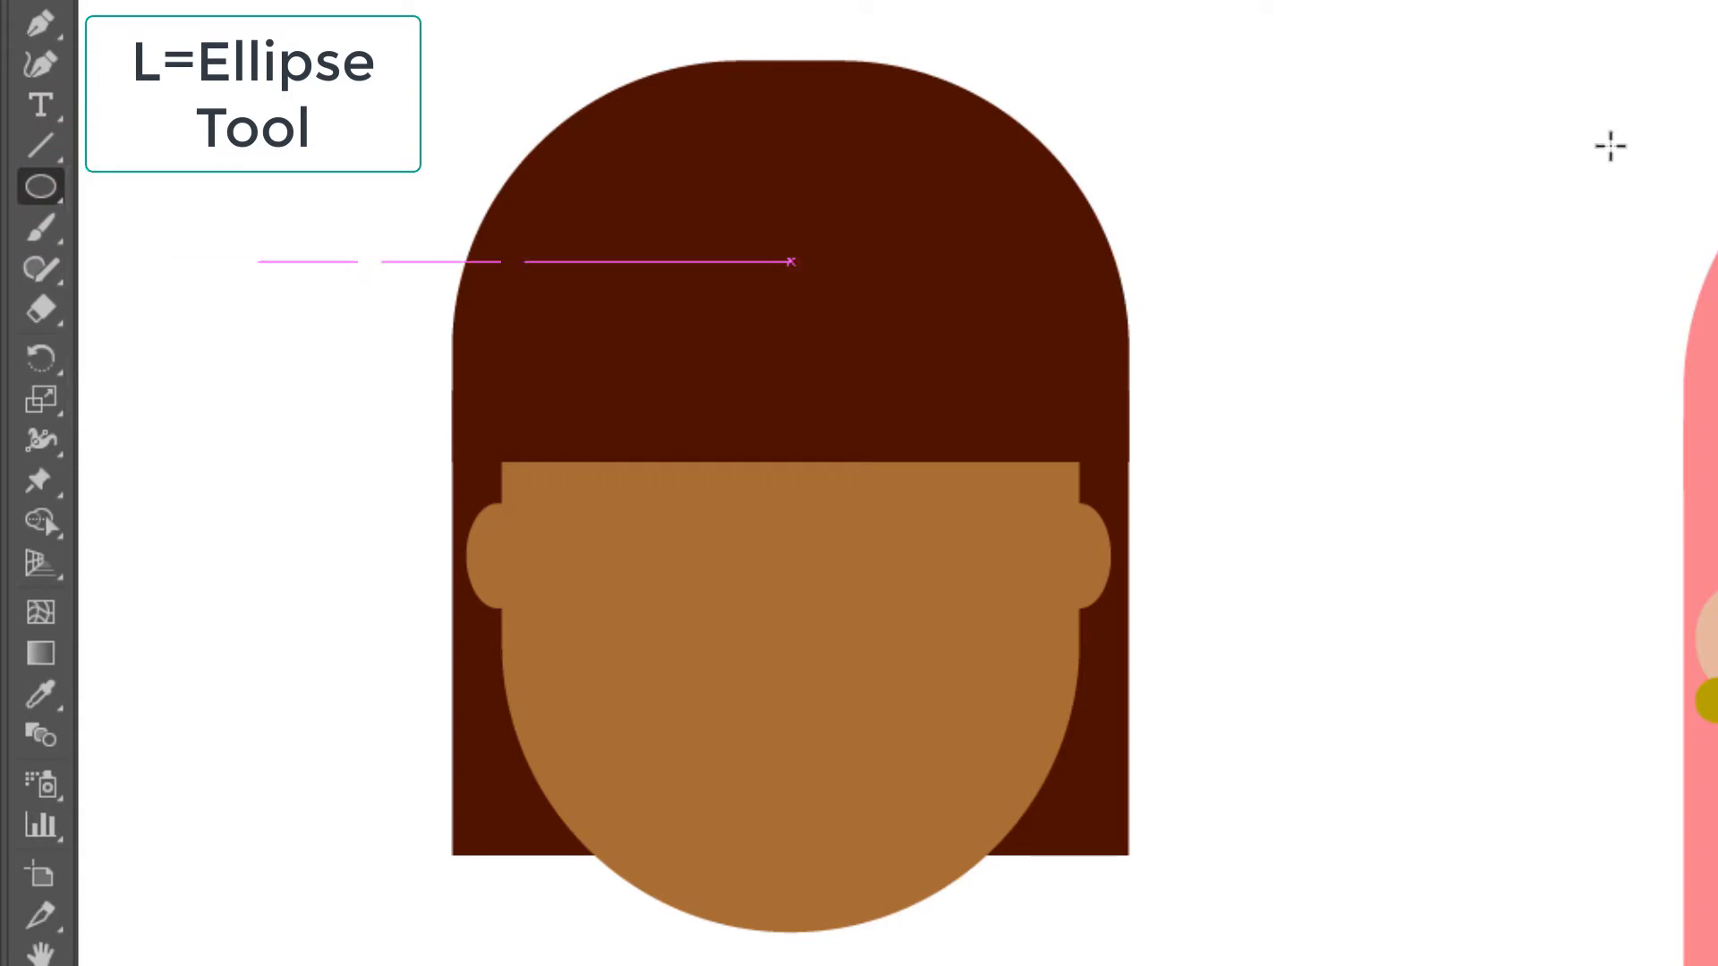
pyautogui.moveTo(1203, 68); pyautogui.dragTo(1540, 404)
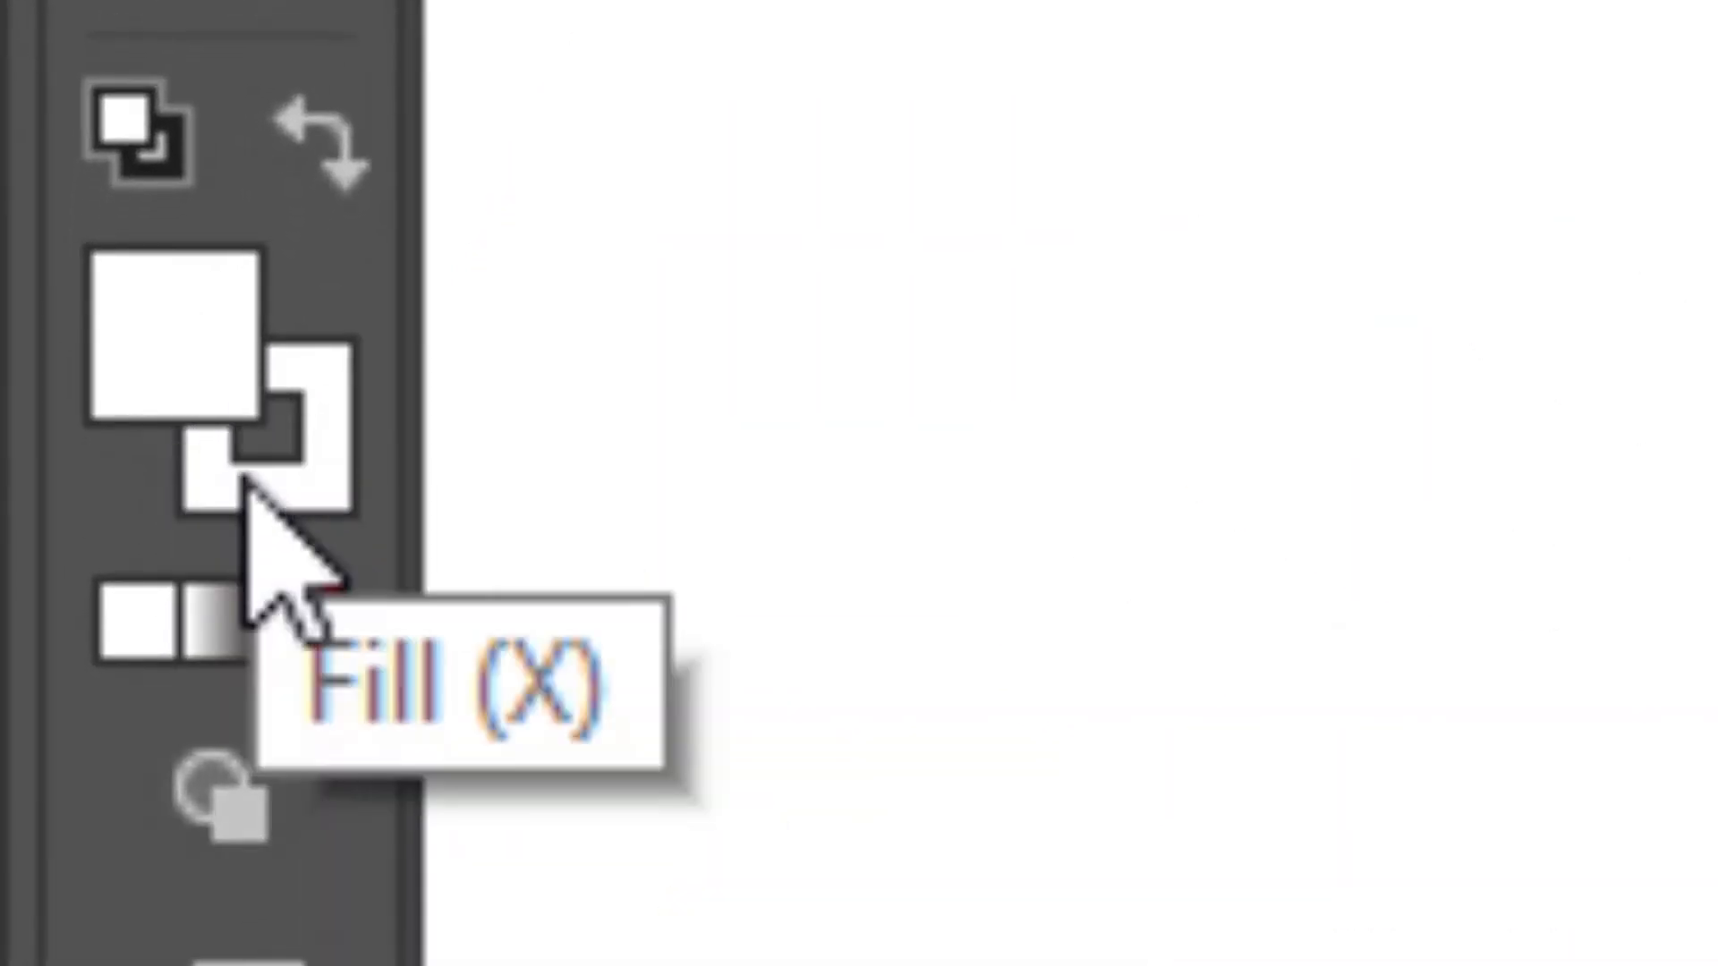
# - Set the circle's fill to None and its stroke to dark brown 603813 with a 12 pt weight
pyautogui.click(301, 591)
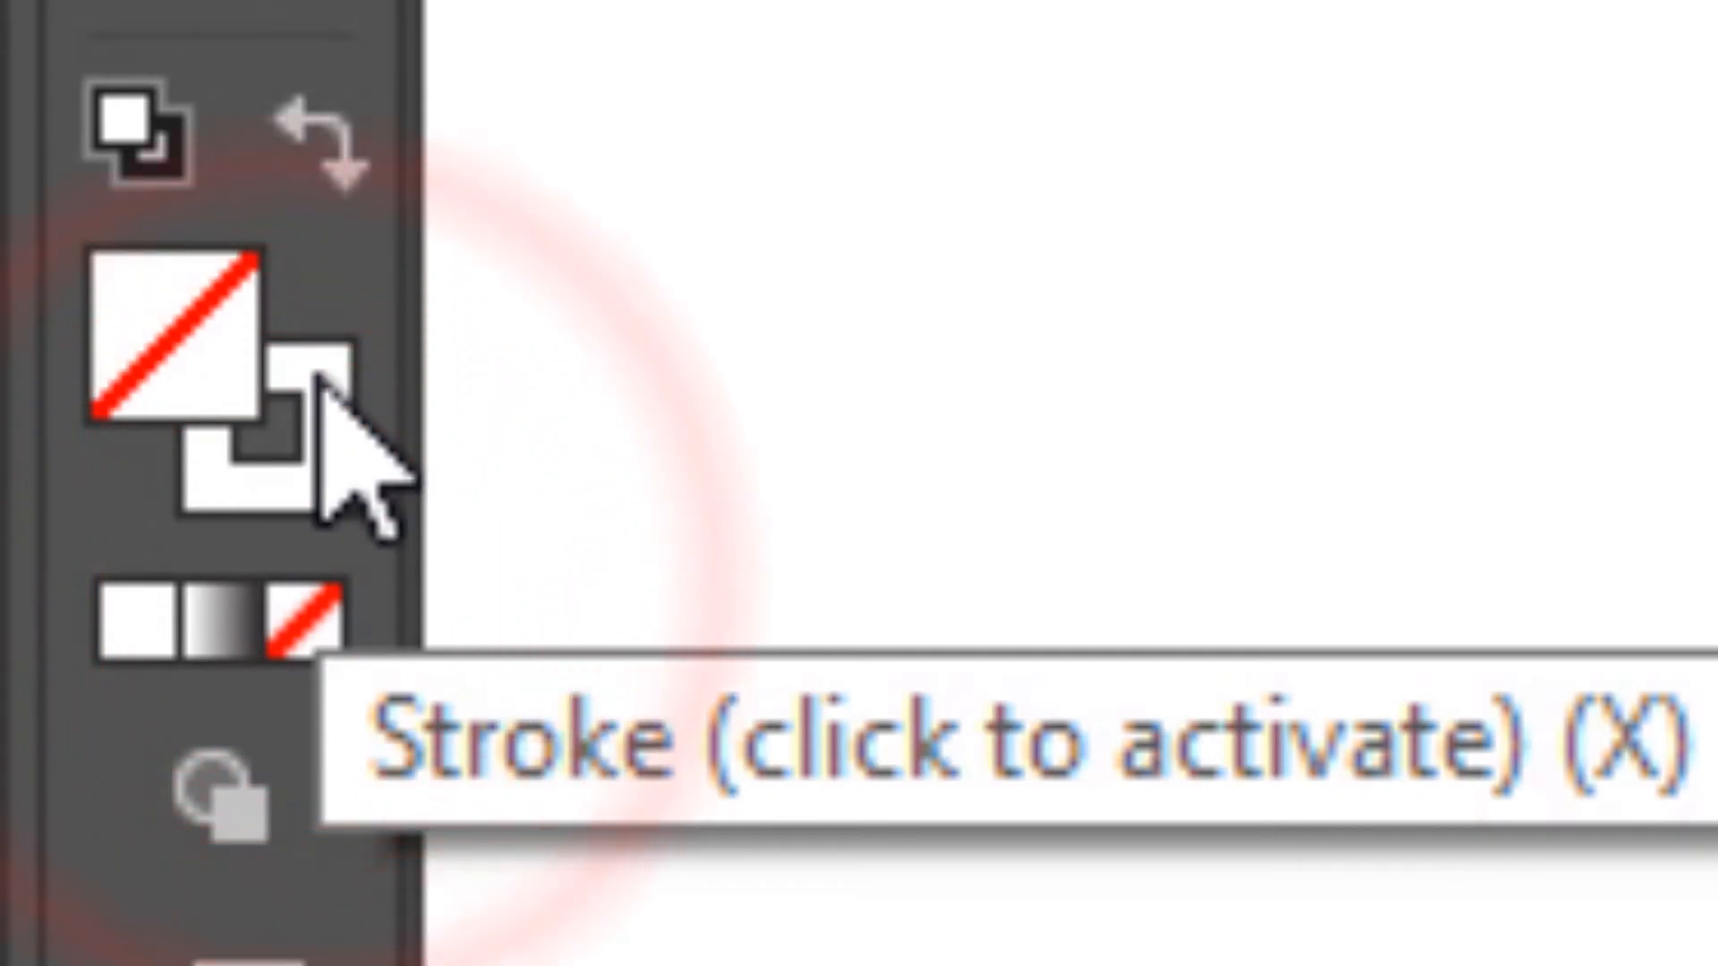
pyautogui.click(320, 381)
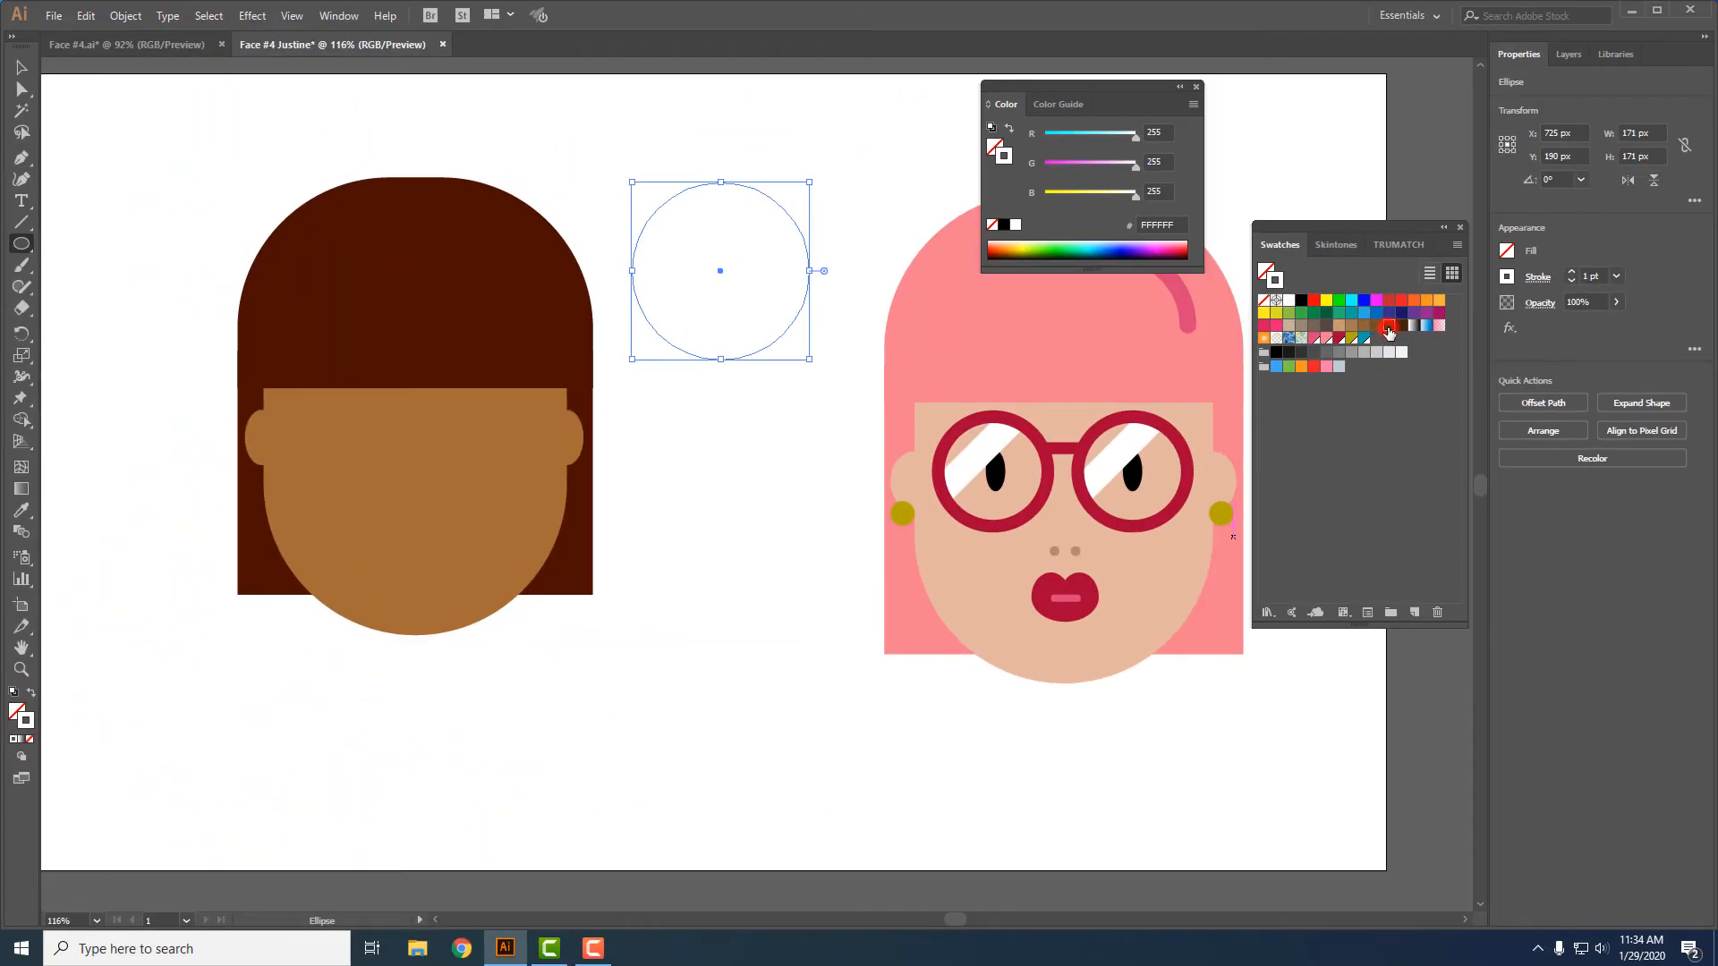
pyautogui.click(1388, 326)
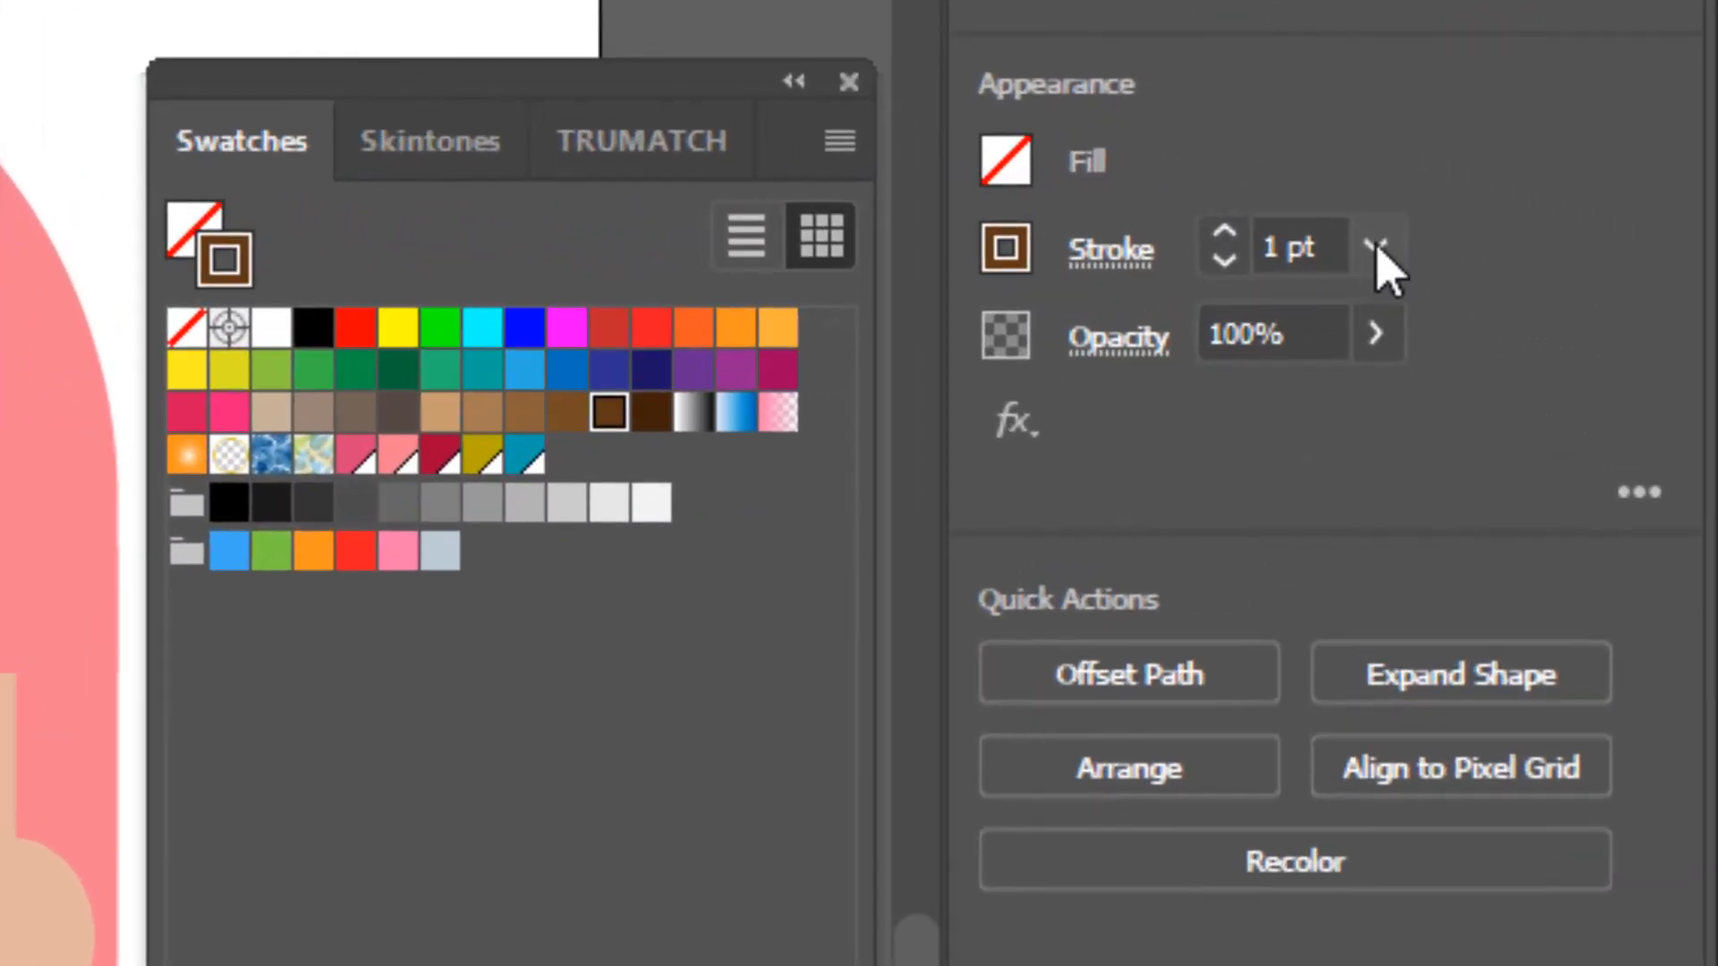
pyautogui.click(1616, 276)
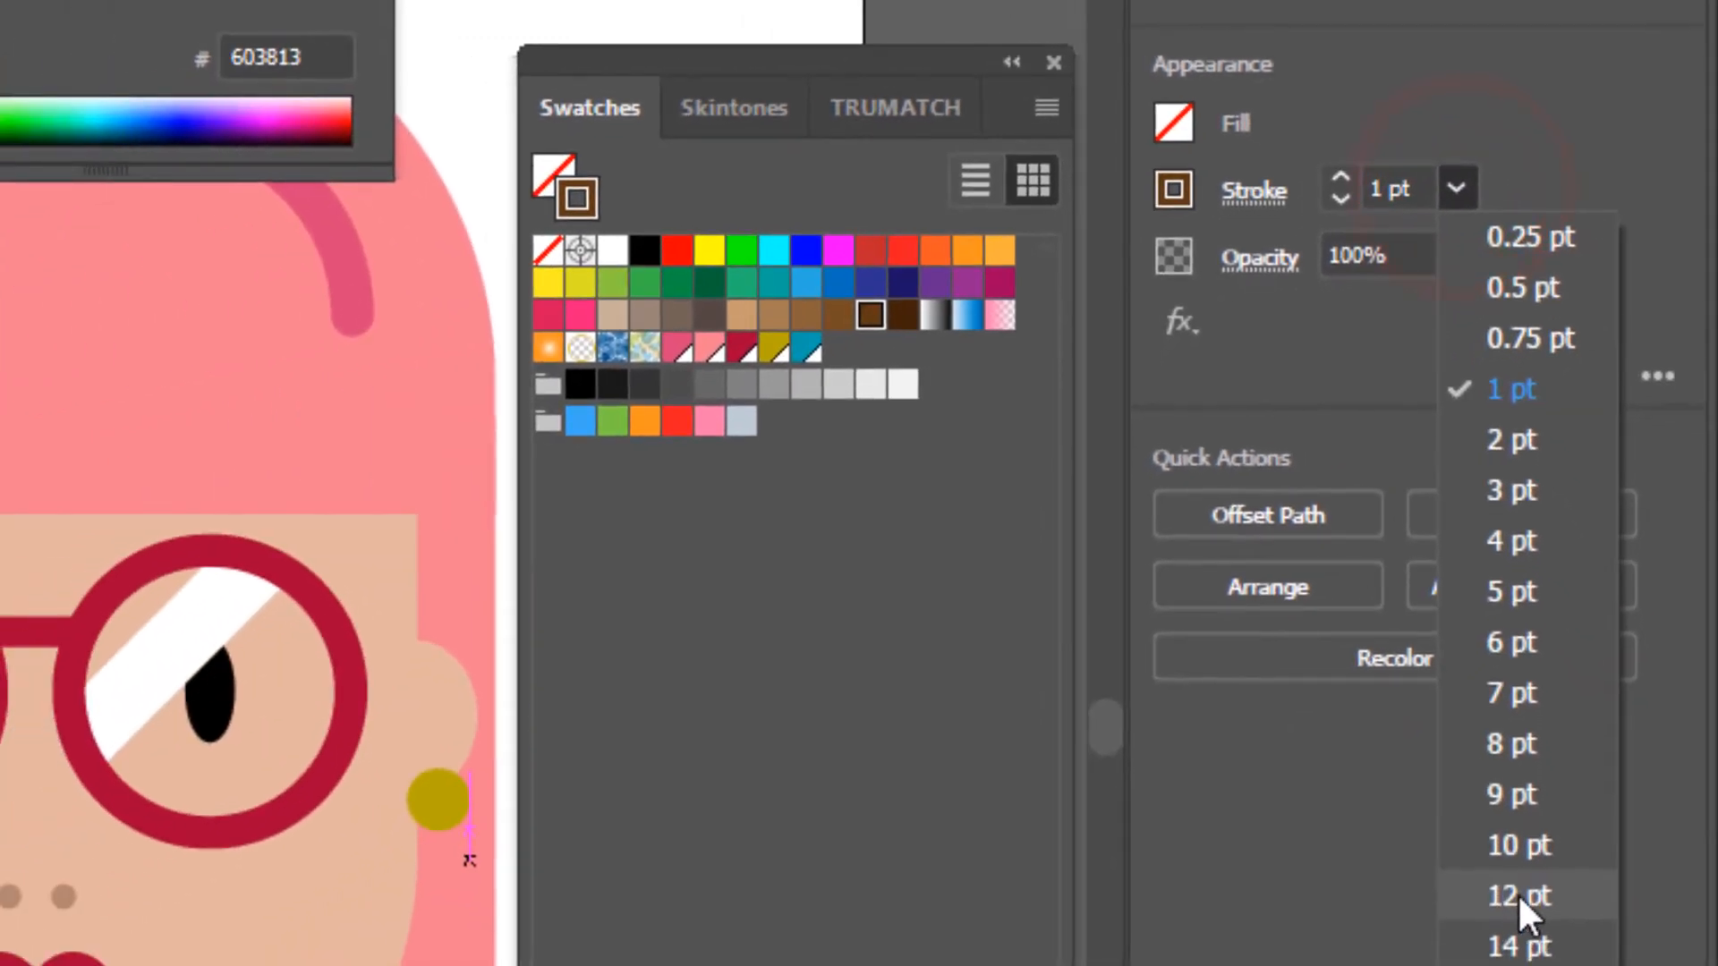
pyautogui.click(1518, 892)
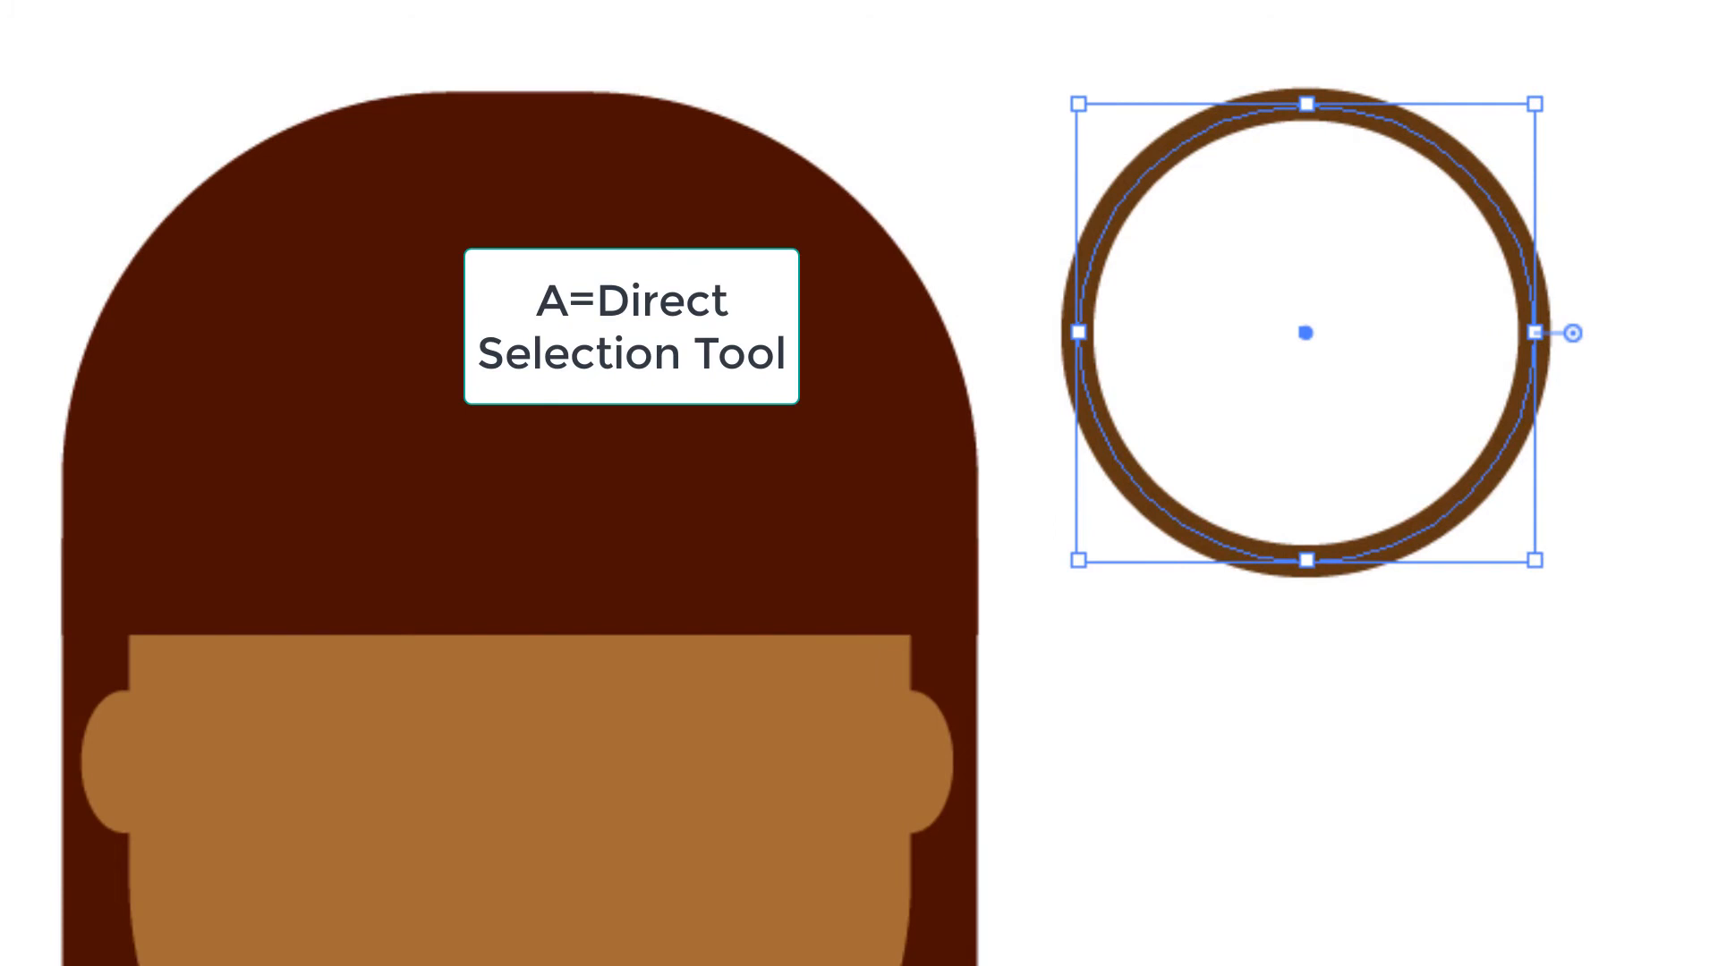
# - Delete the circle's left and bottom anchor points with Direct Selection to leave only the upper-right quarter arc
pyautogui.press('a')
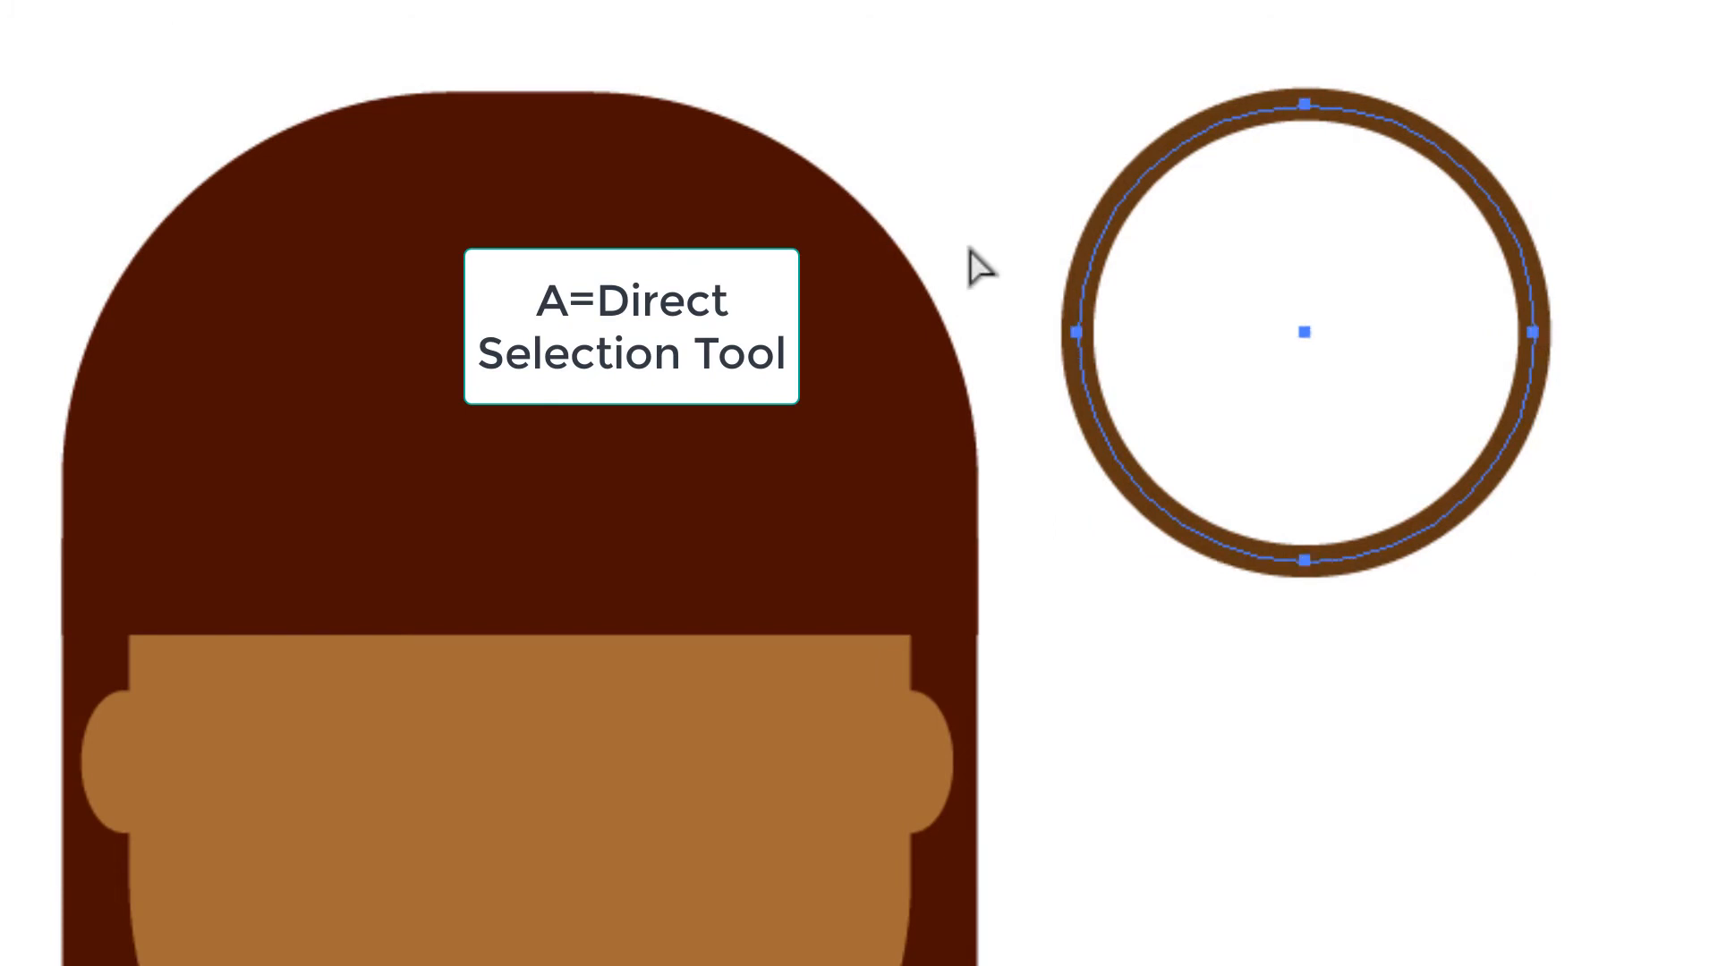
pyautogui.moveTo(1002, 233); pyautogui.dragTo(1371, 614)
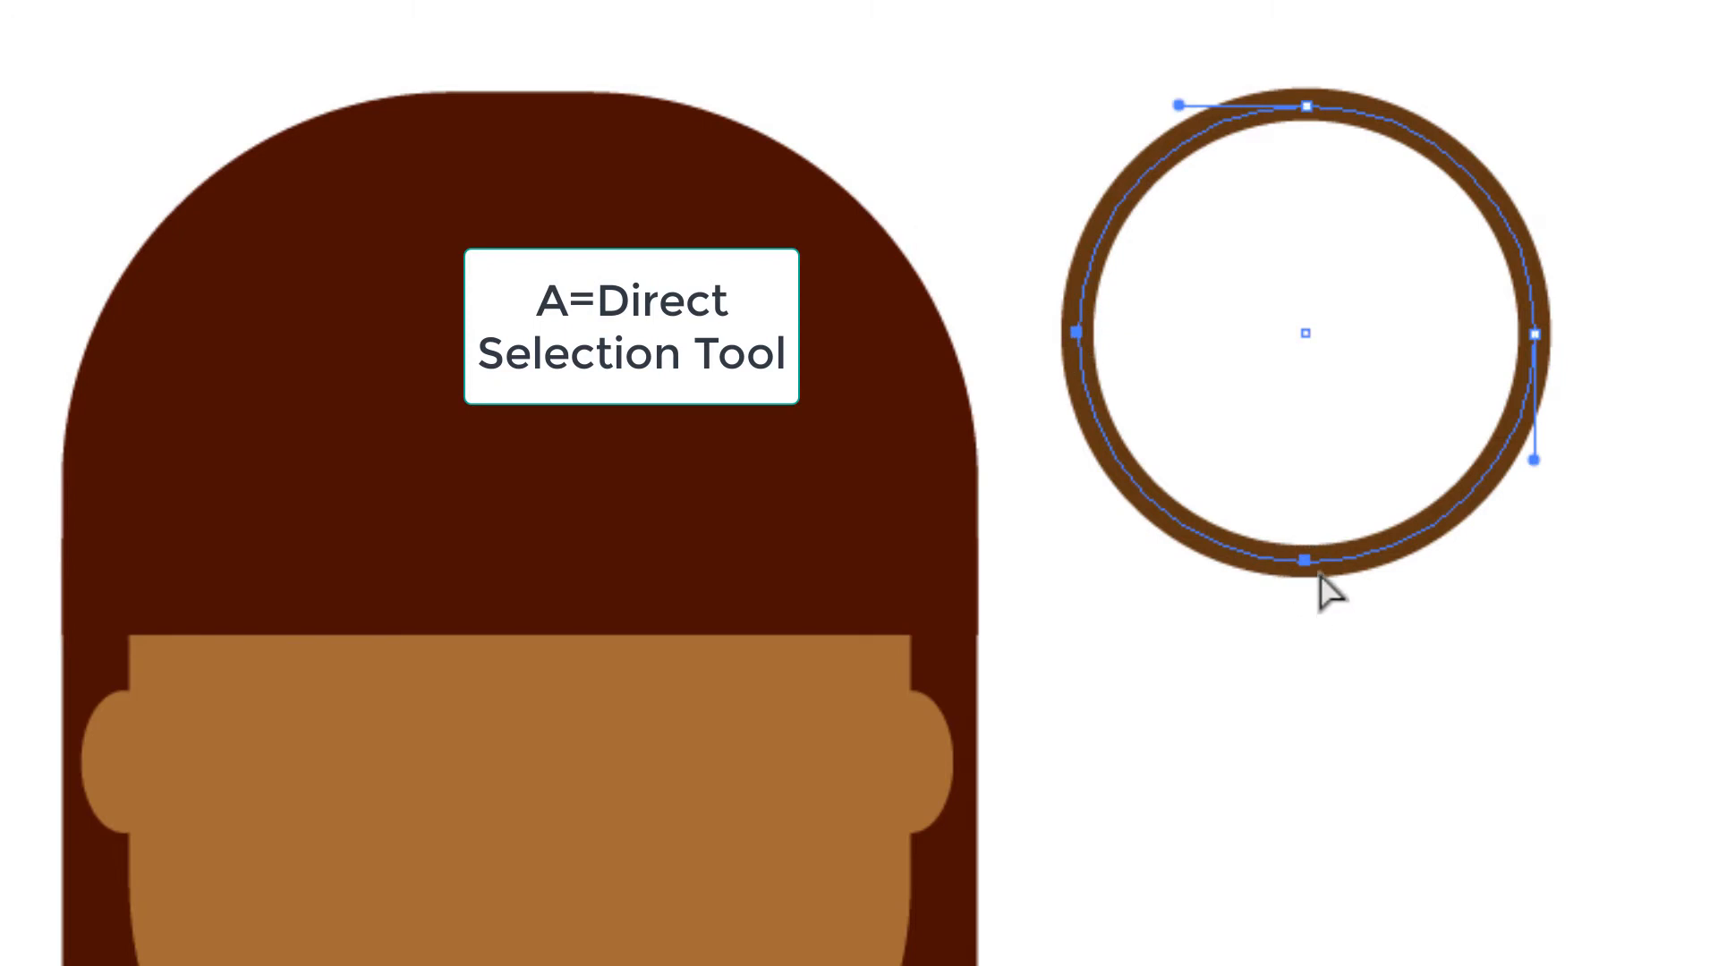
pyautogui.press('Delete')
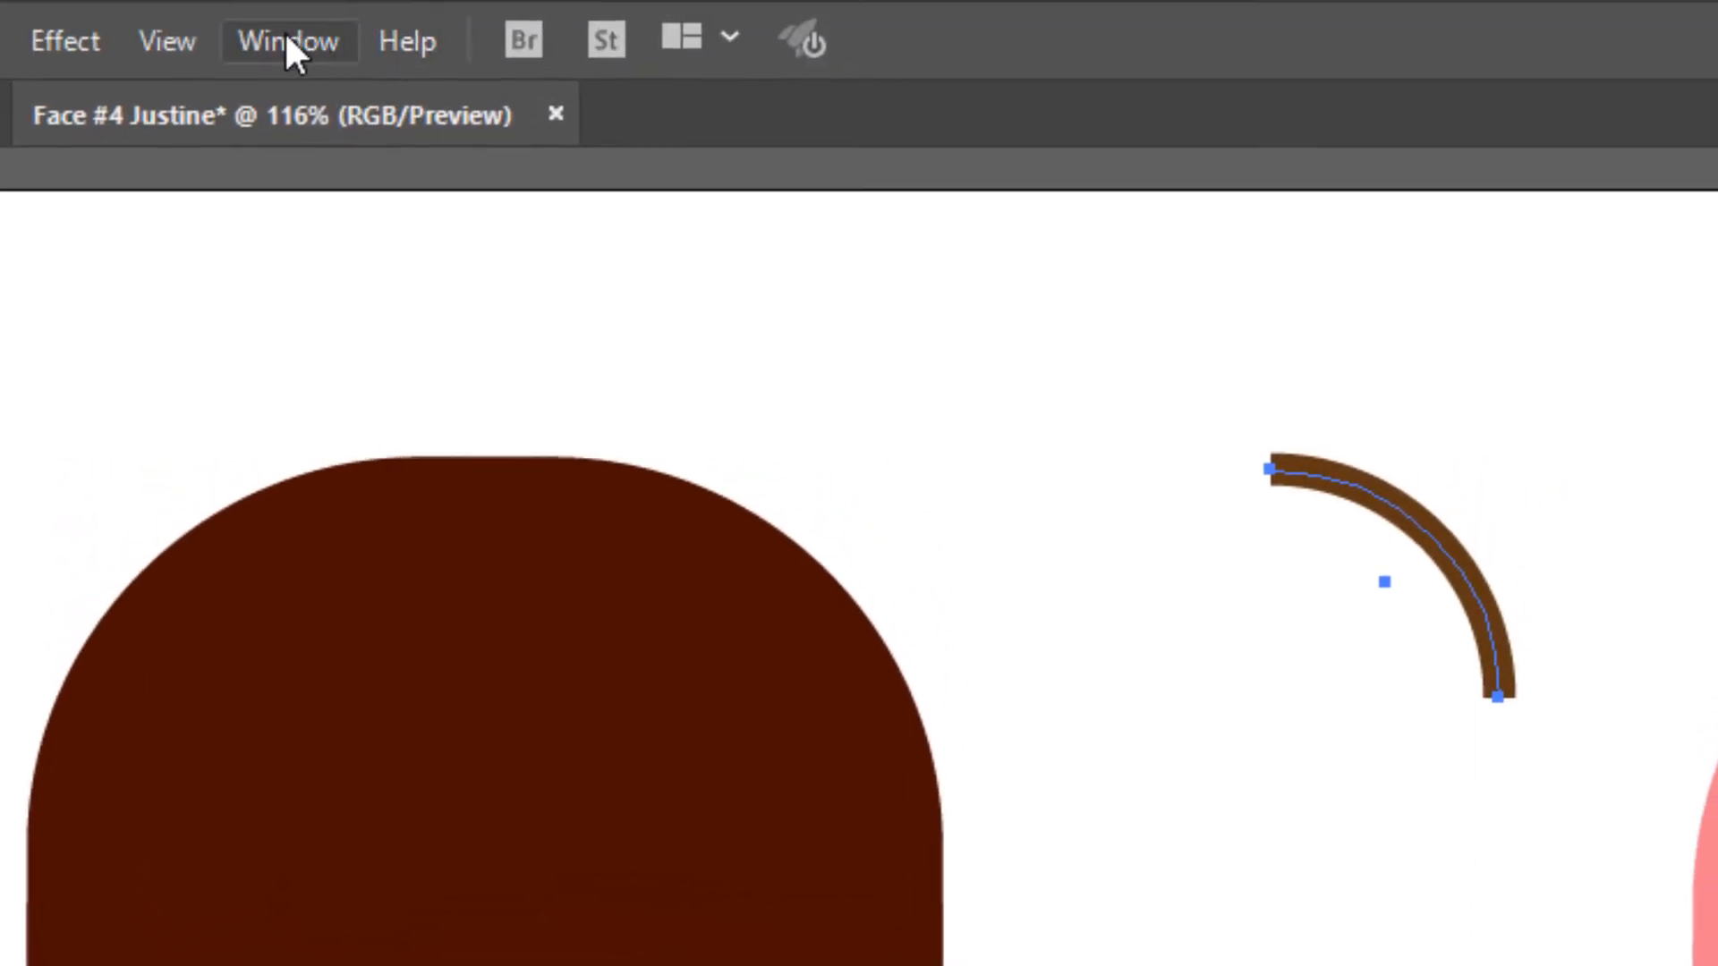
# - Show the full Stroke options beside the quarter arc and give the arc a round cap
pyautogui.click(285, 30)
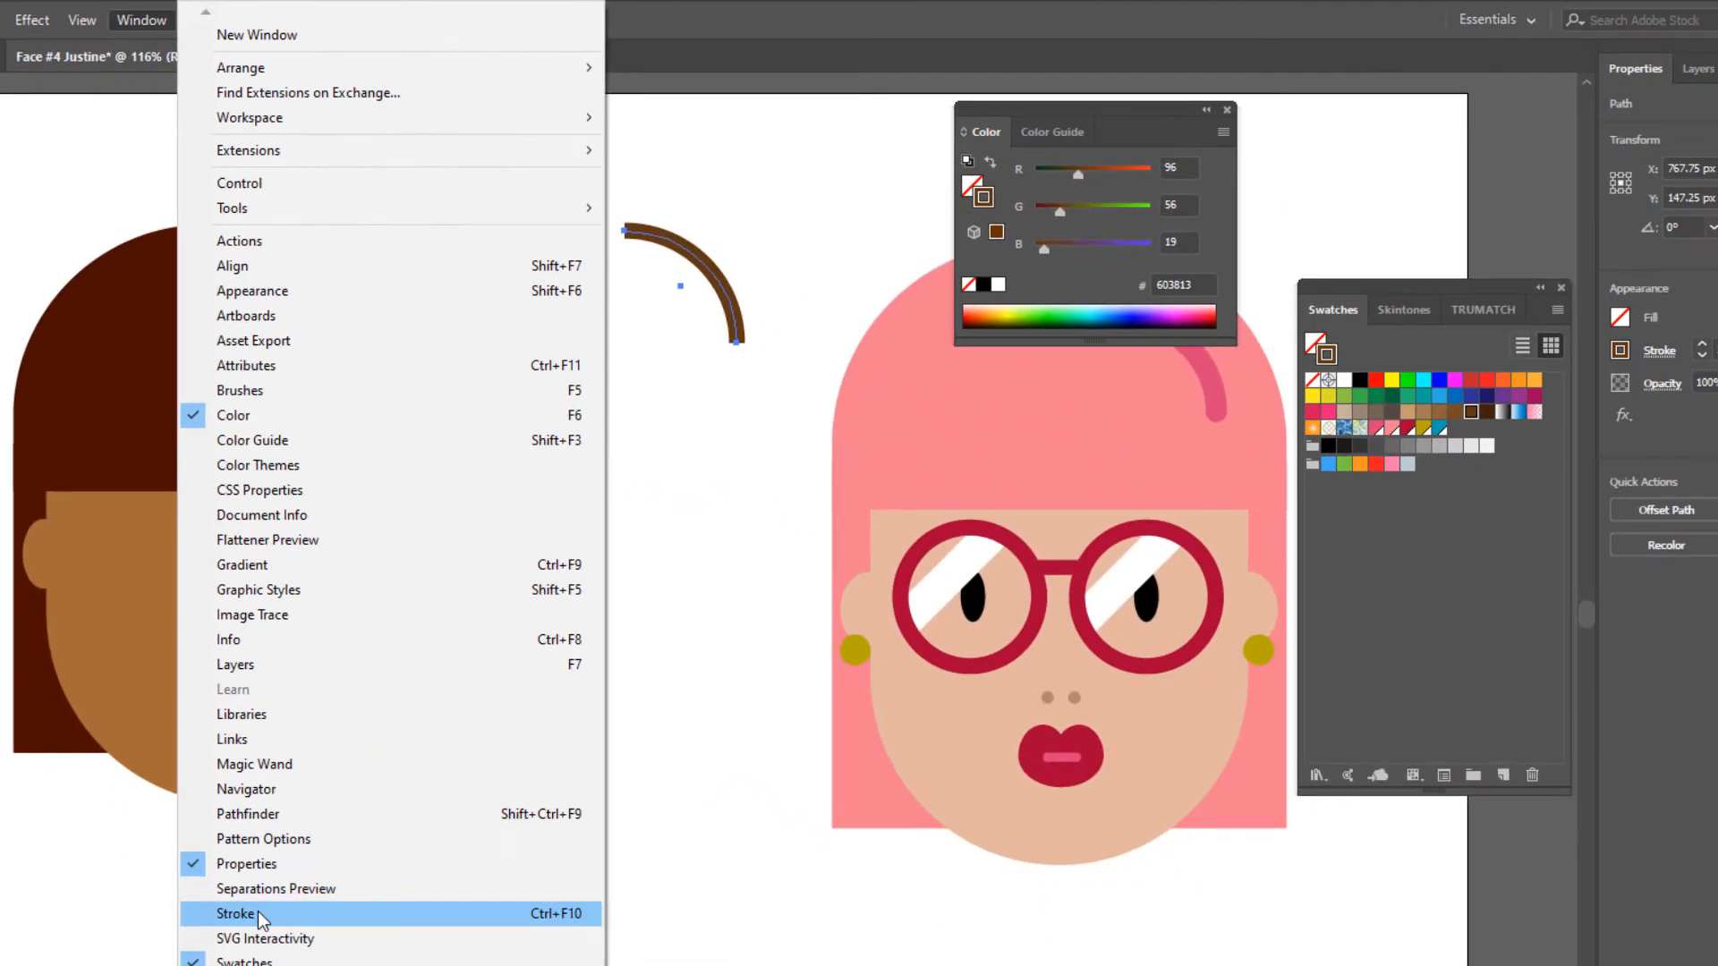
pyautogui.click(239, 914)
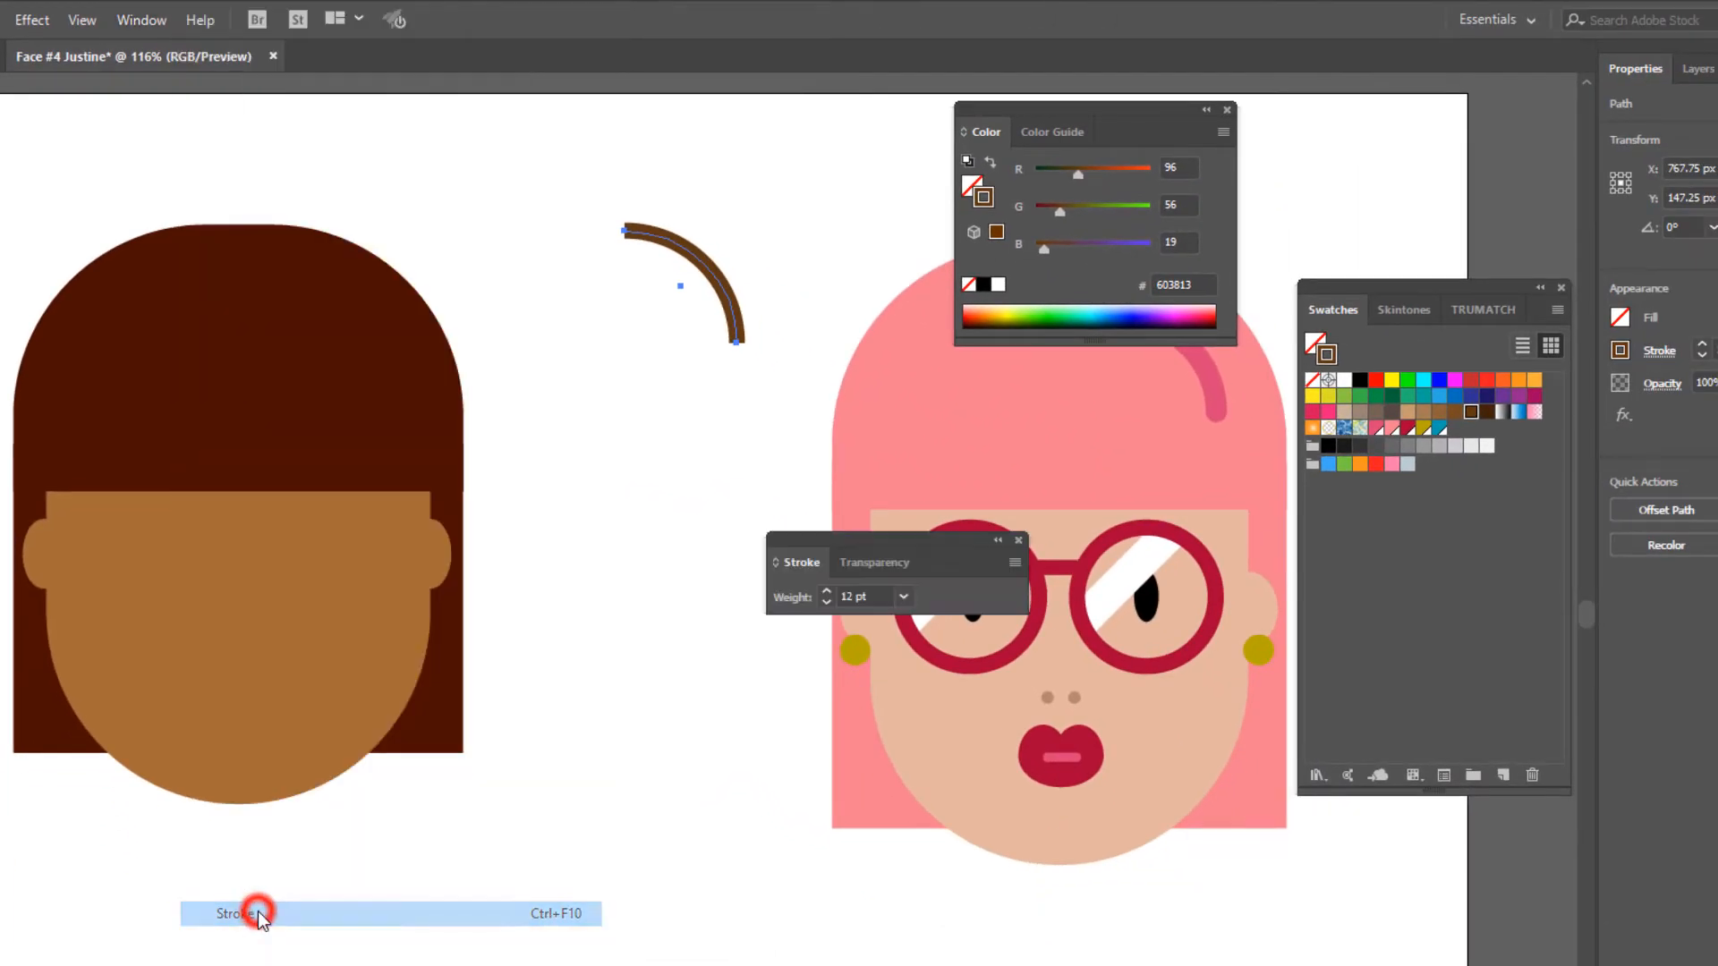
pyautogui.click(1017, 562)
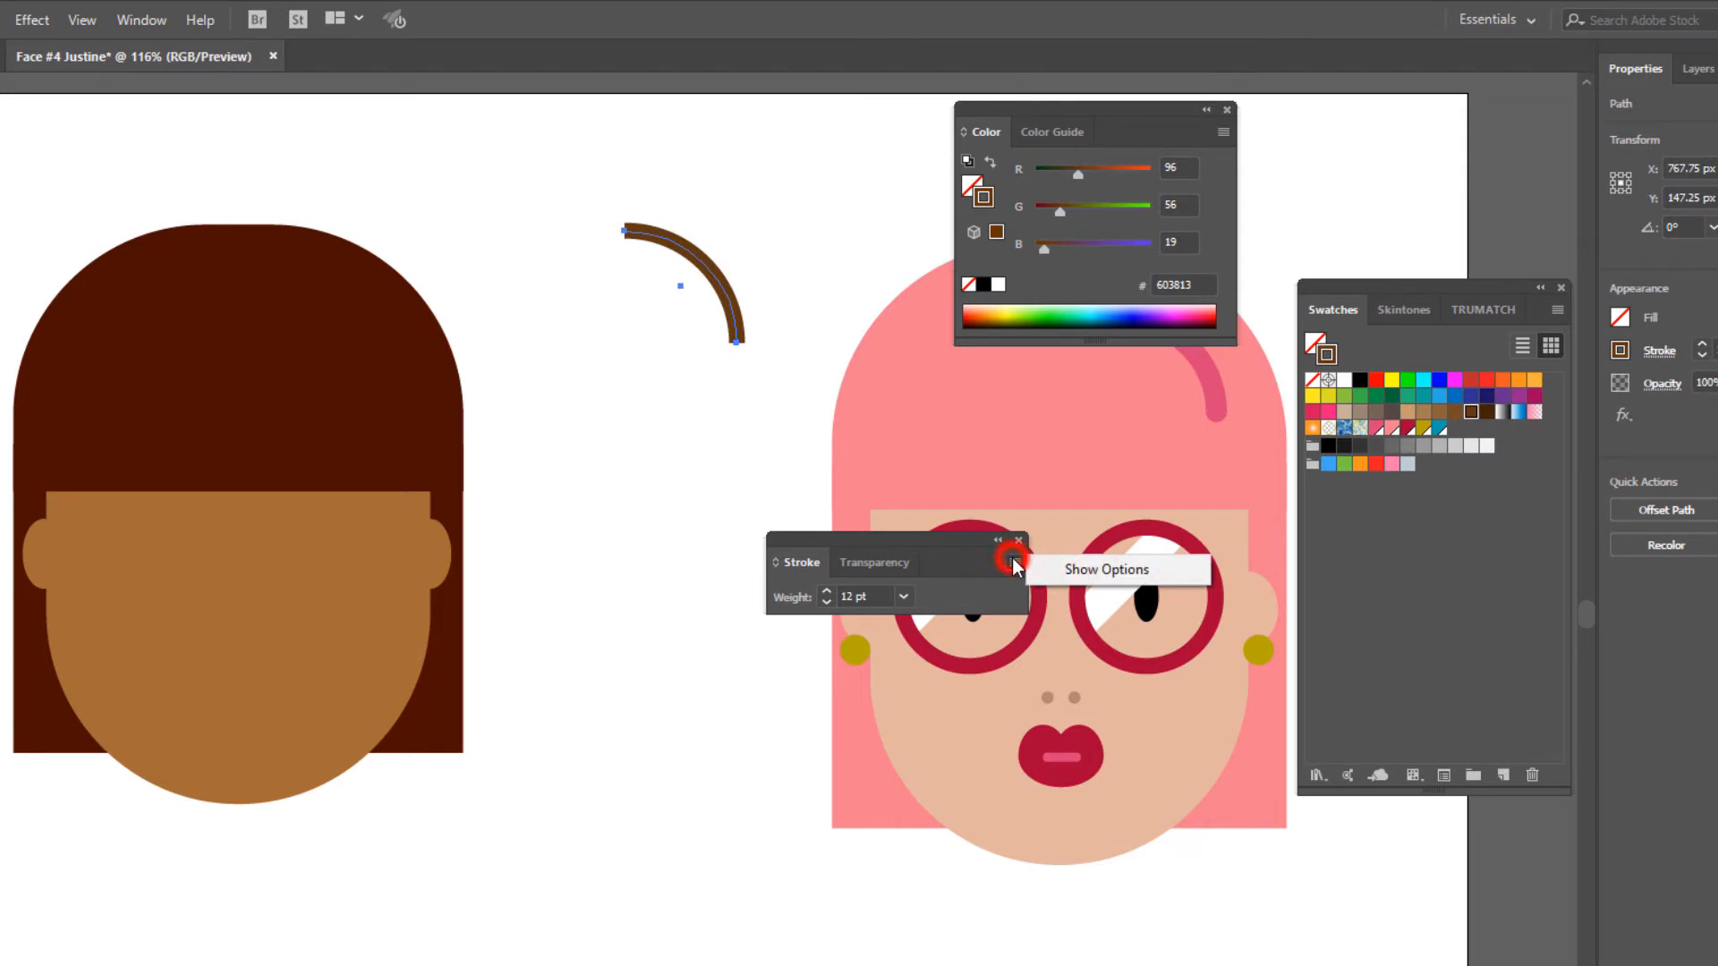
pyautogui.click(1081, 571)
pyautogui.moveTo(921, 535); pyautogui.dragTo(946, 182)
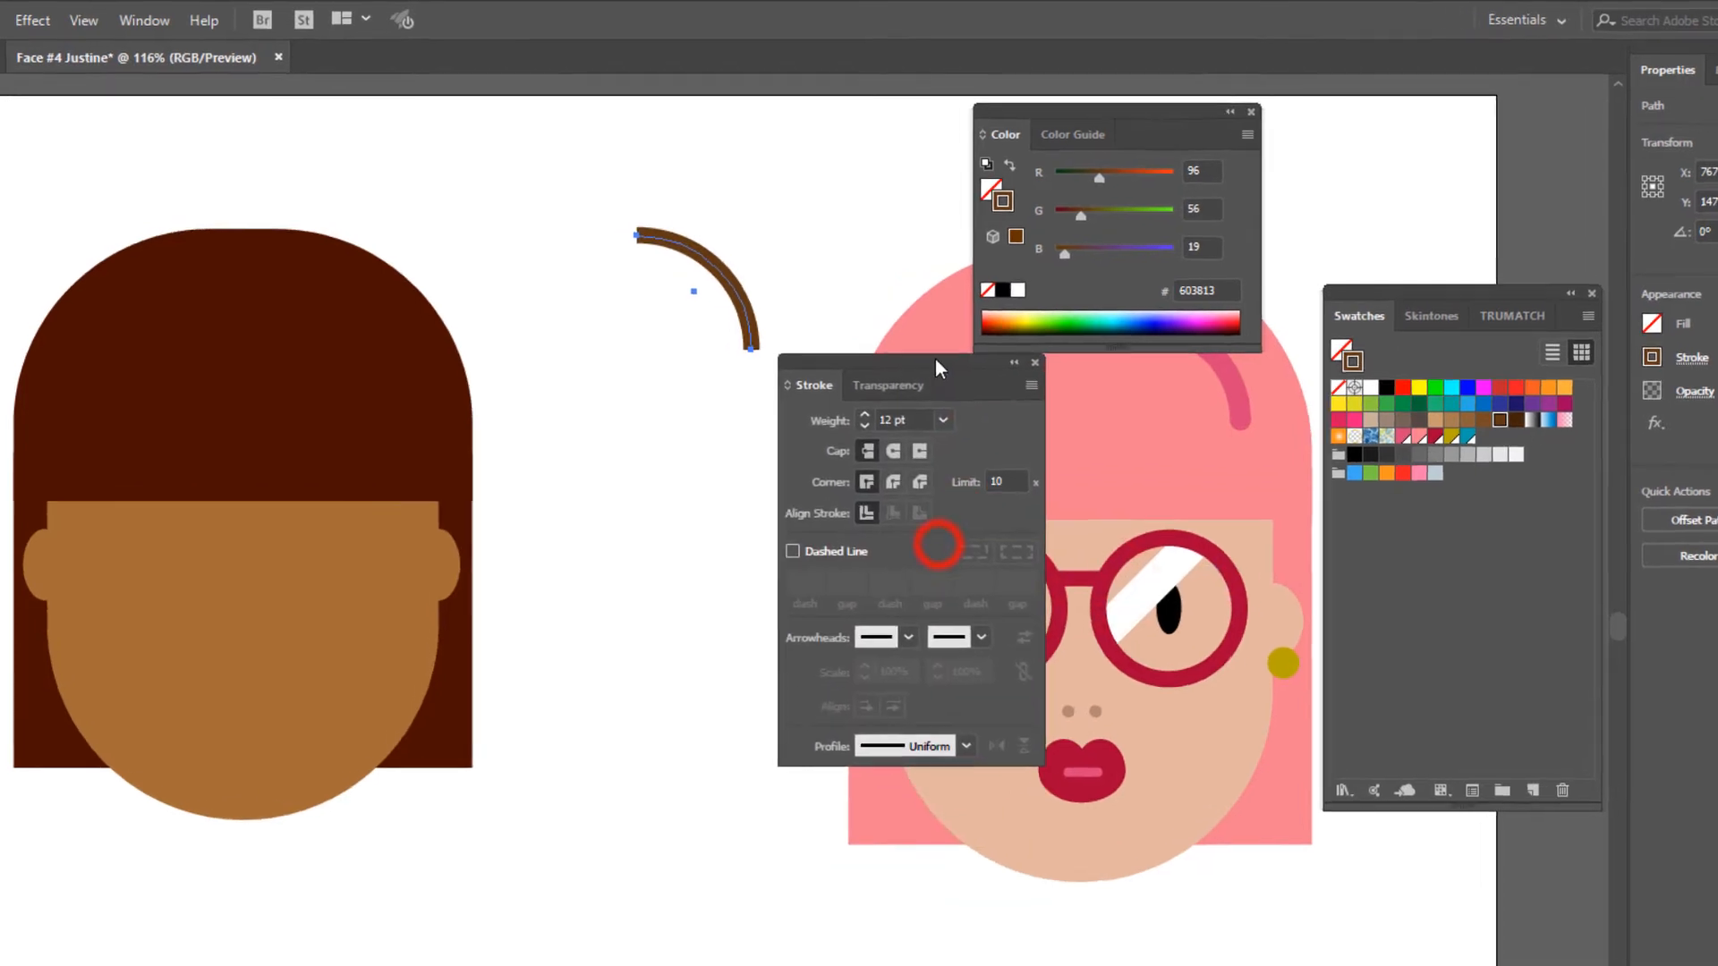
pyautogui.moveTo(1340, 216)
pyautogui.mouseDown()
pyautogui.moveTo(1315, 156)
pyautogui.moveTo(1310, 186)
pyautogui.mouseUp()
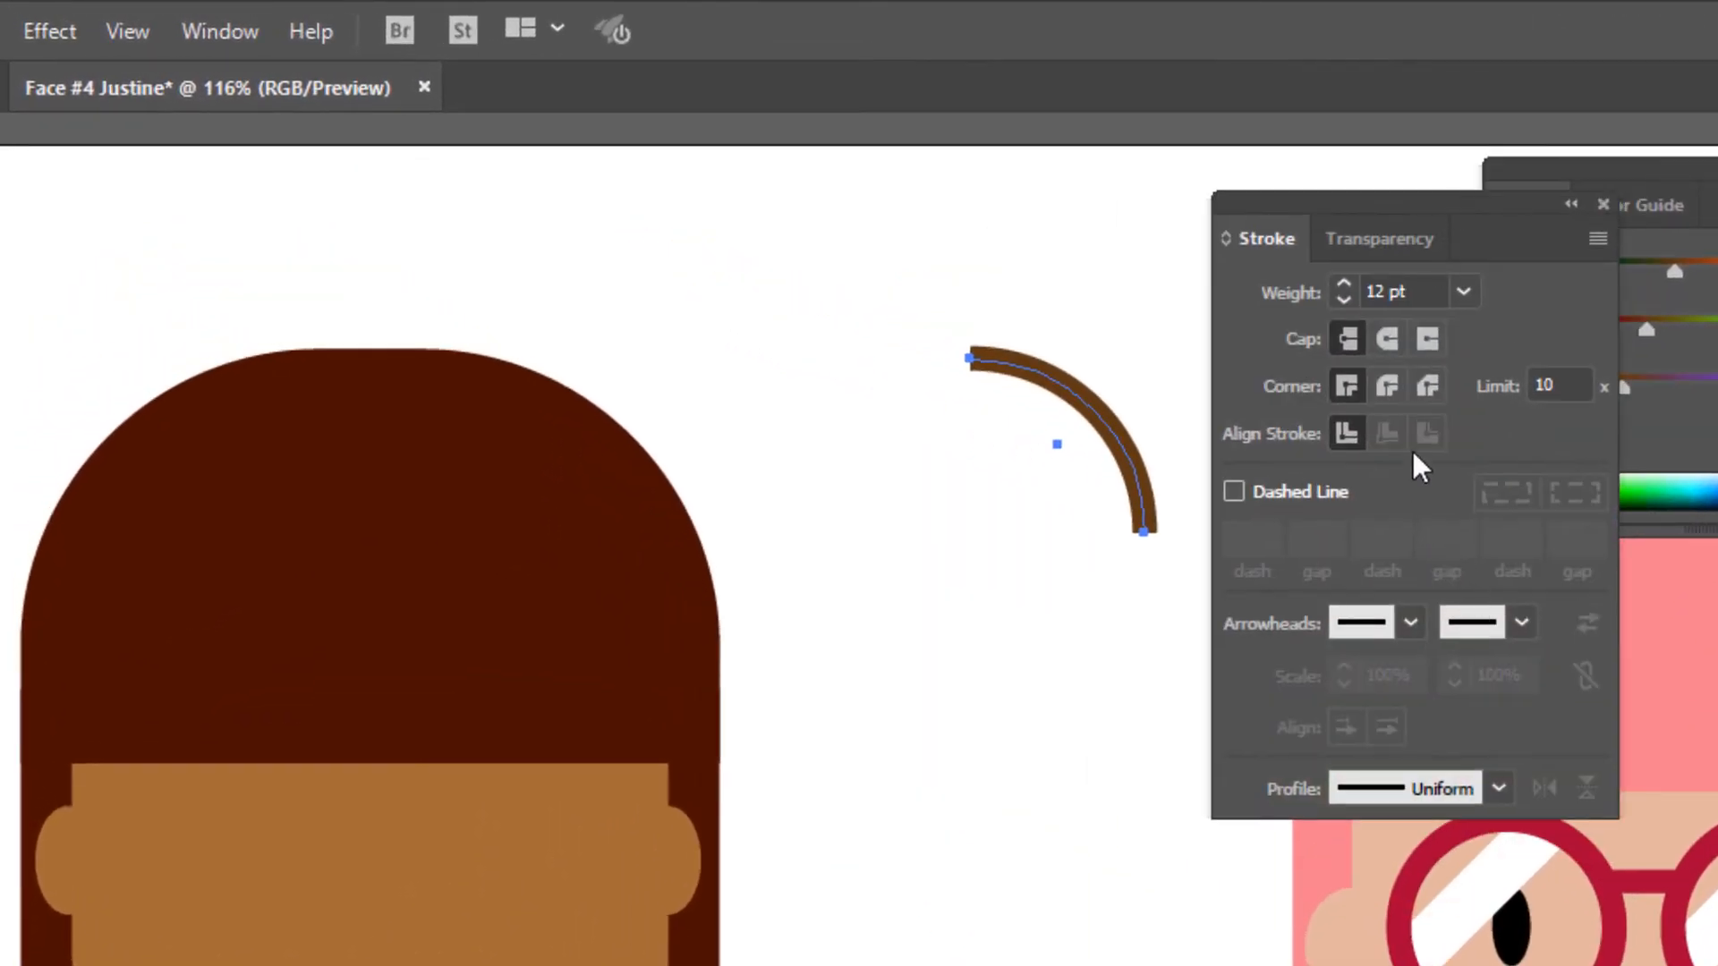
pyautogui.click(1388, 336)
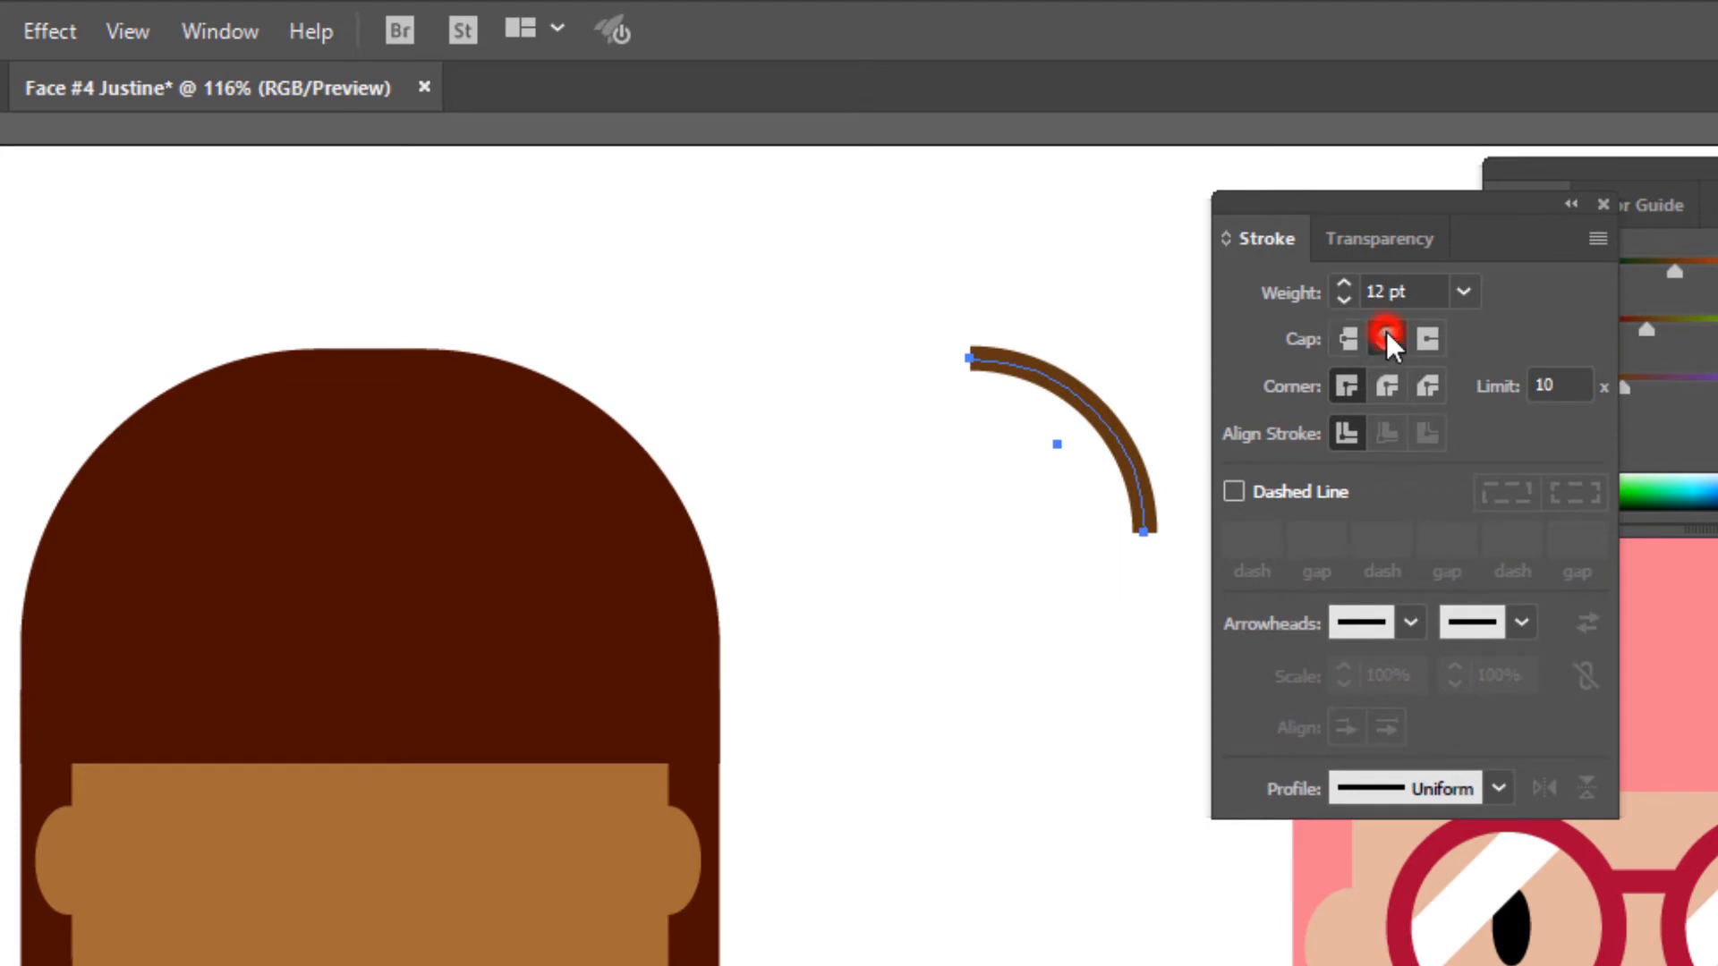
# - Move the dark brown quarter arc onto the upper-right part of the brown face's hair as a highlight and deselect it
pyautogui.click(1065, 383)
pyautogui.moveTo(1027, 401); pyautogui.dragTo(533, 472)
pyautogui.click(874, 526)
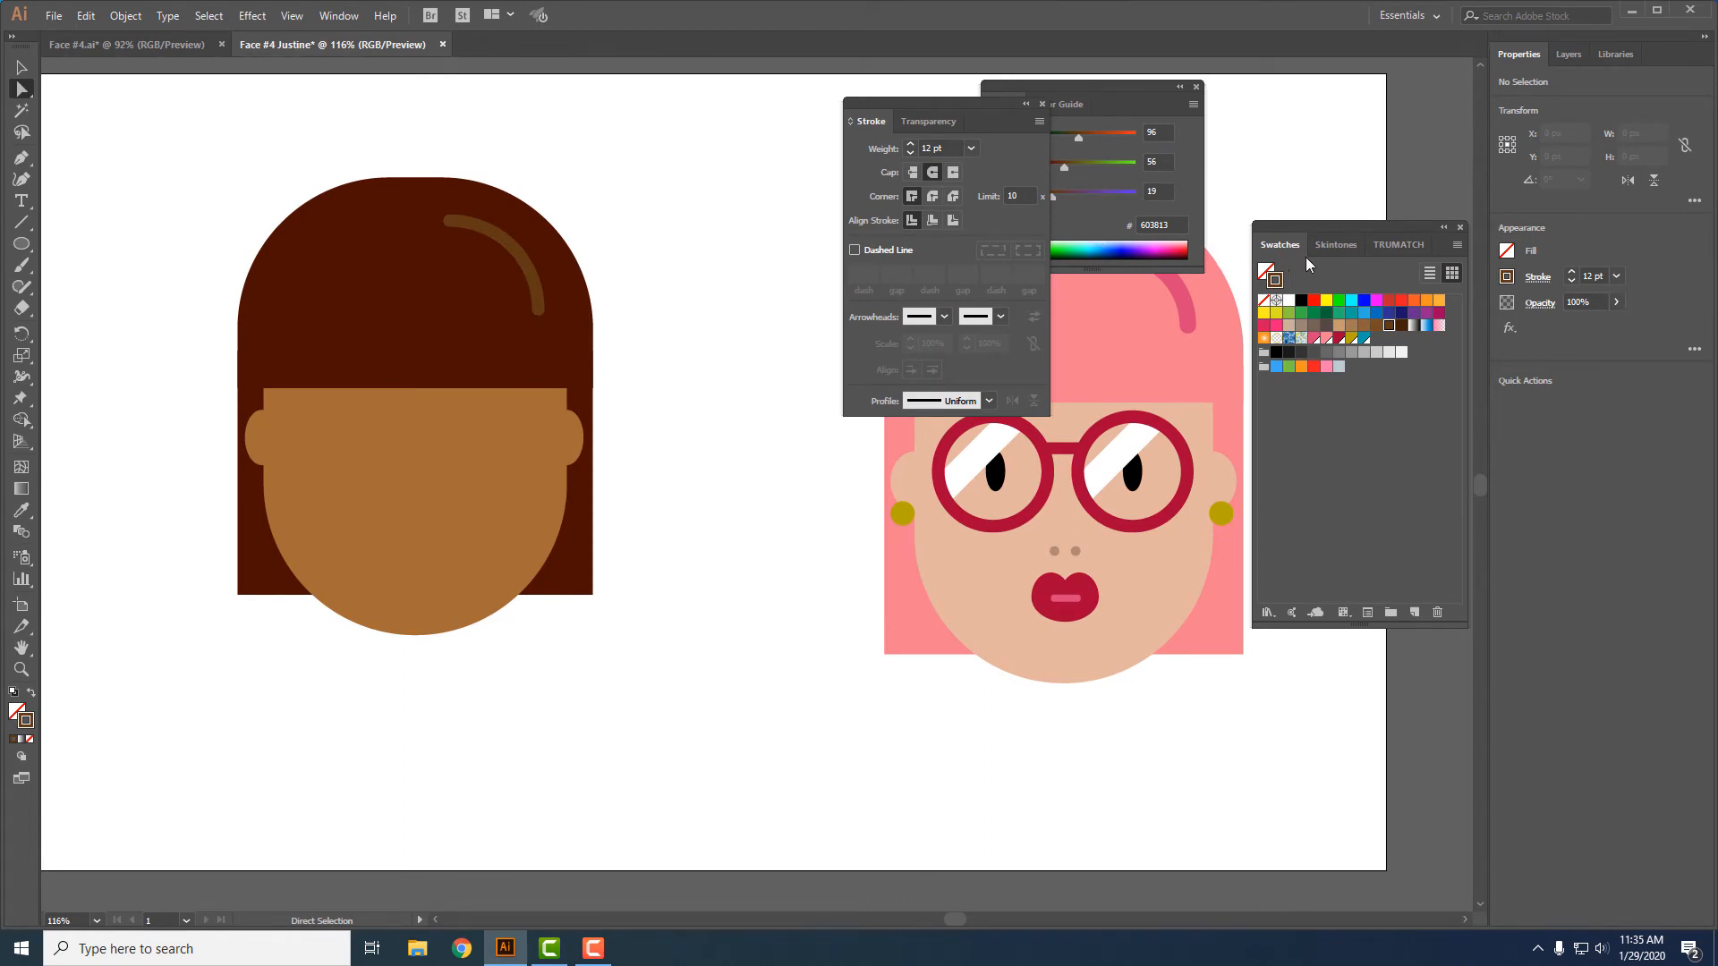
# - Draw an unfilled circle about 101 px in diameter over the brown face's left eye area with a 12 pt TRUMATCH 26-a1 blue stroke
pyautogui.click(1387, 243)
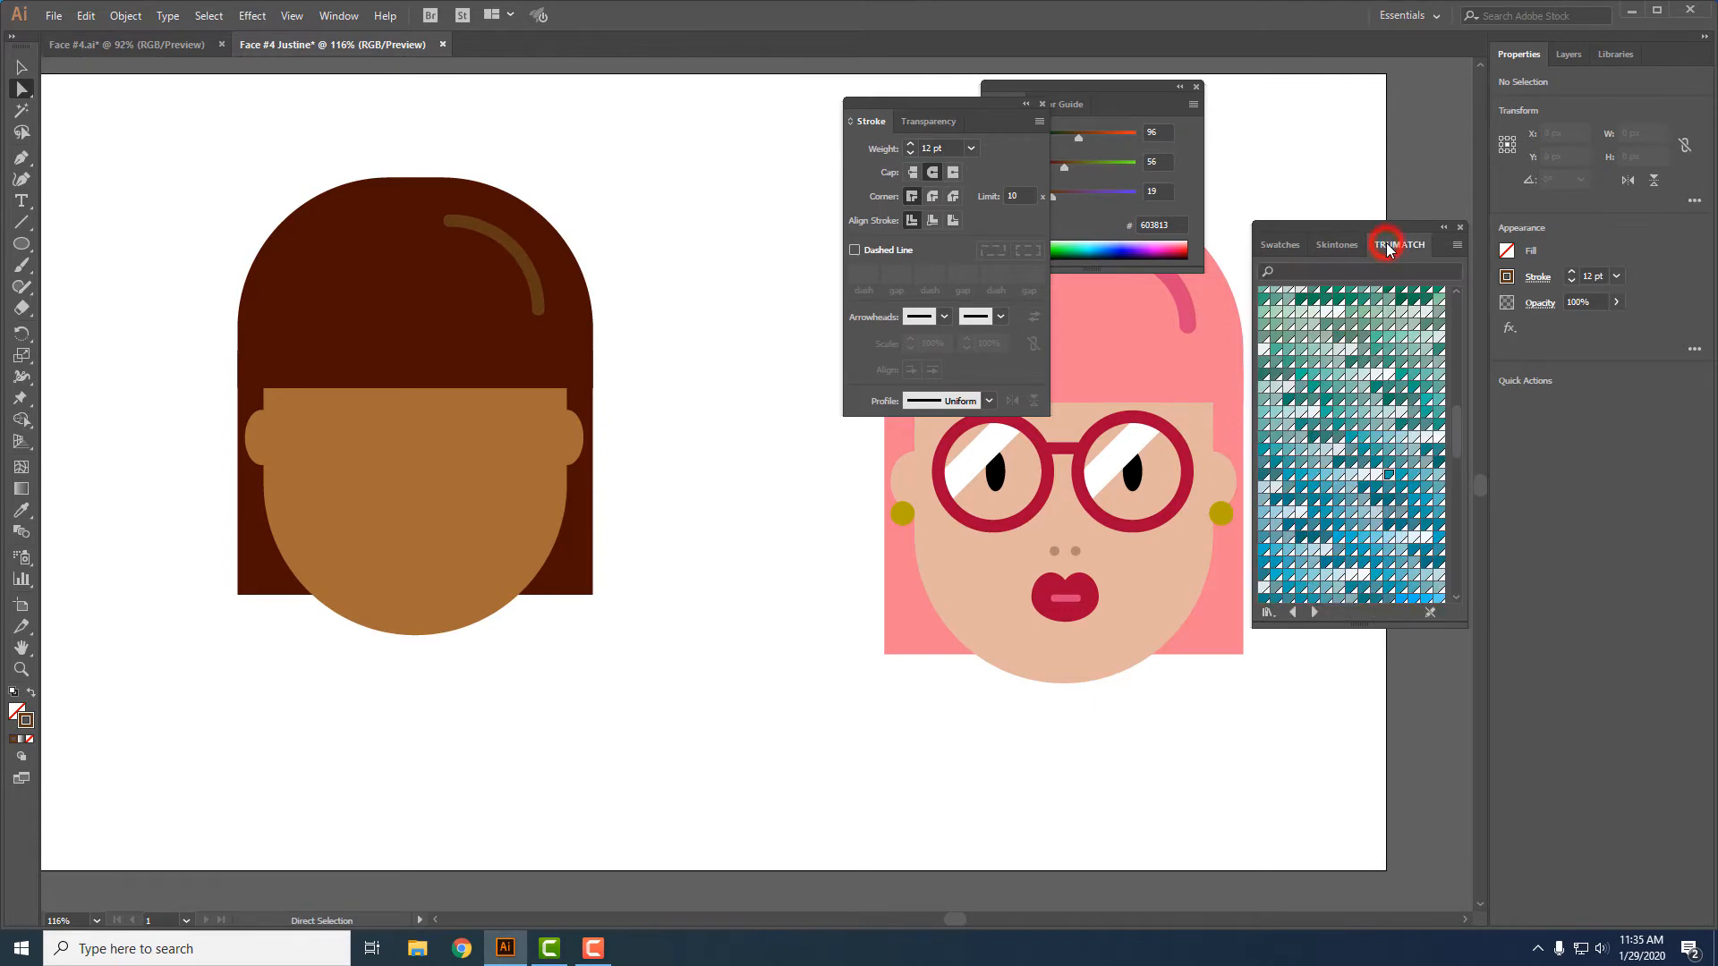
pyautogui.click(1388, 475)
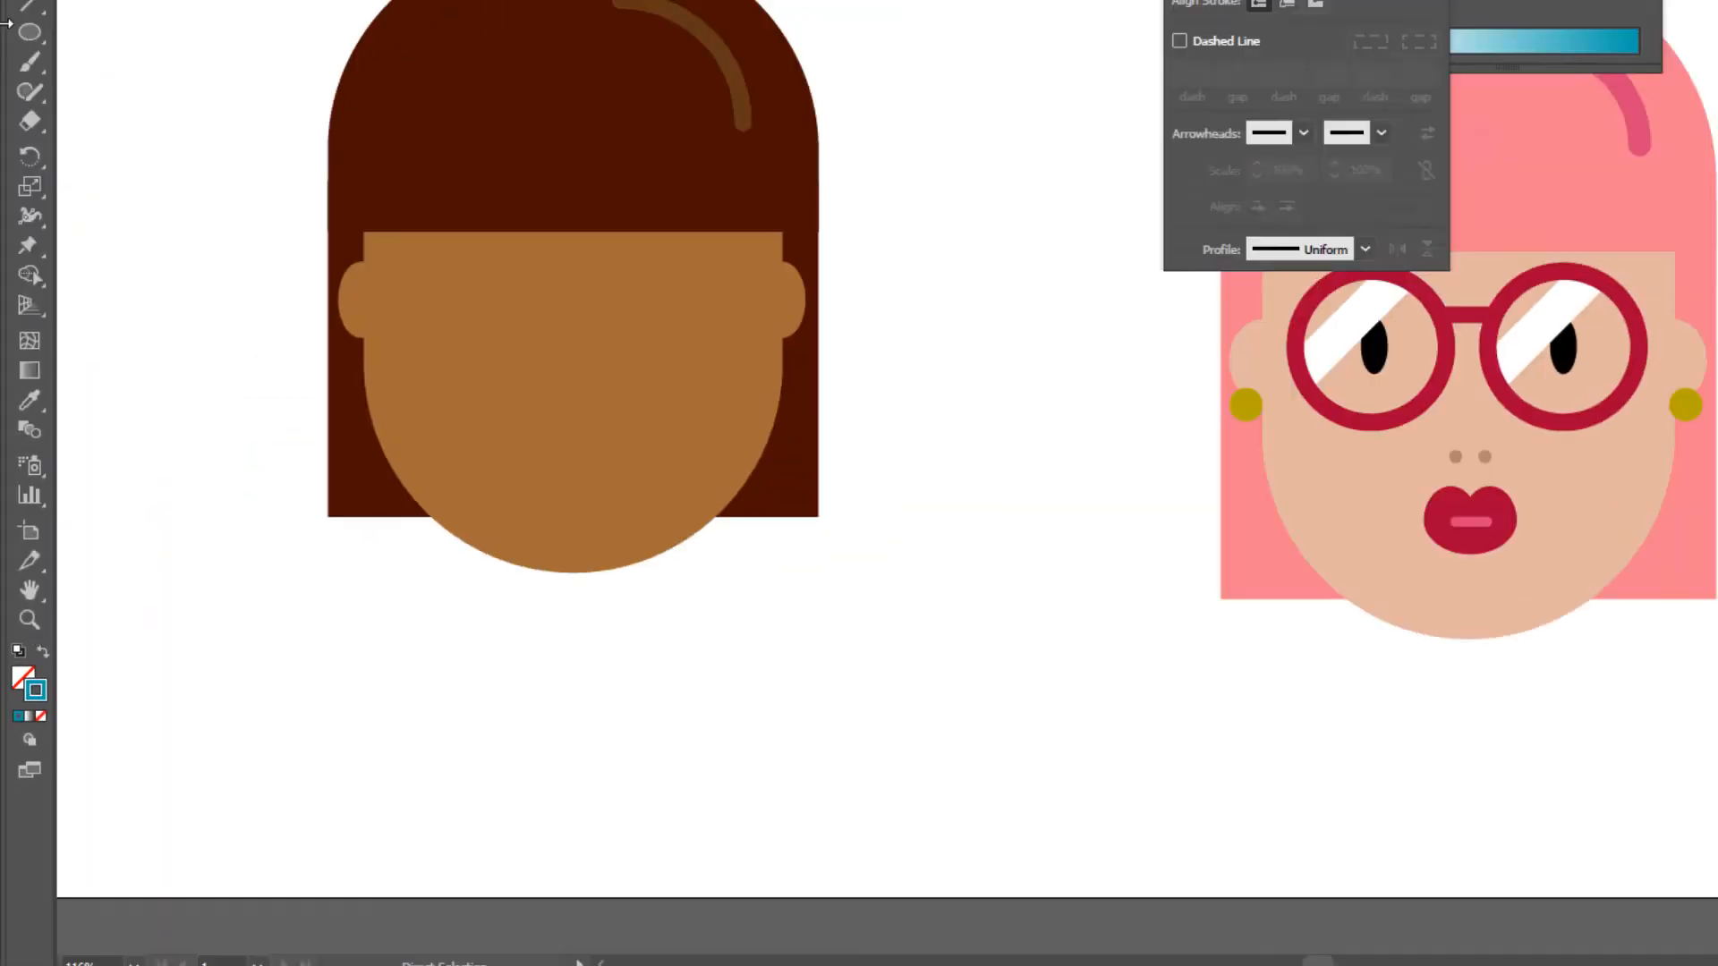
pyautogui.click(30, 34)
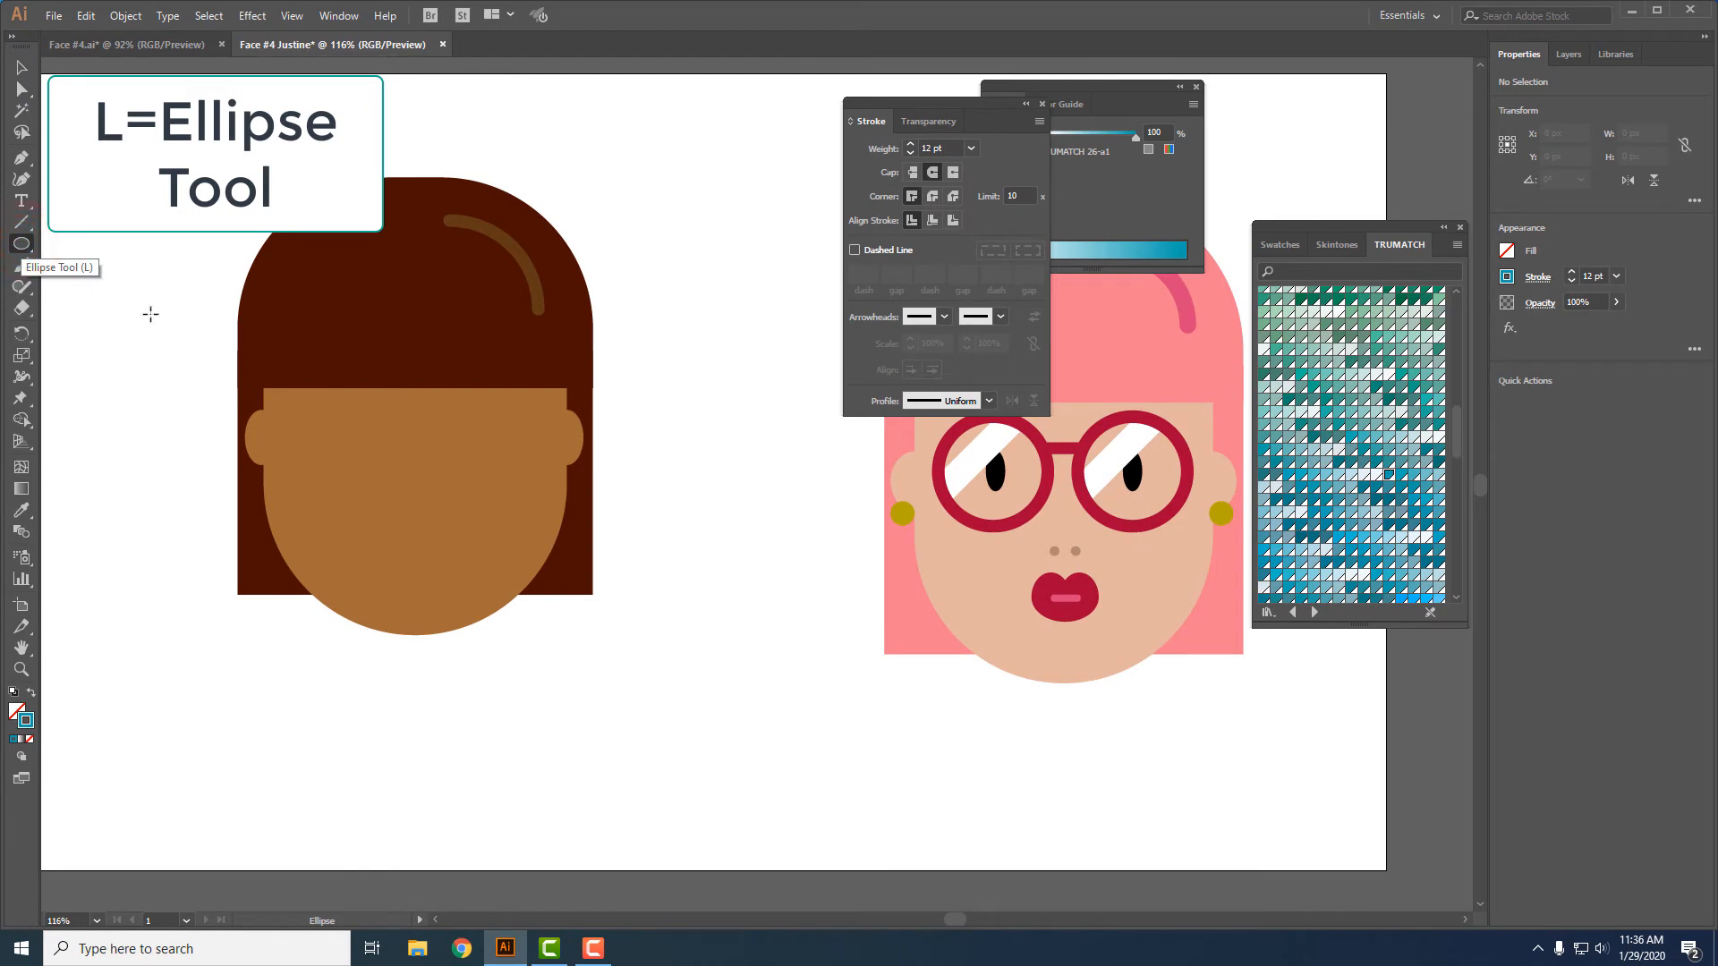
pyautogui.moveTo(295, 398)
pyautogui.mouseDown()
pyautogui.moveTo(359, 446)
pyautogui.moveTo(377, 491)
pyautogui.mouseUp()
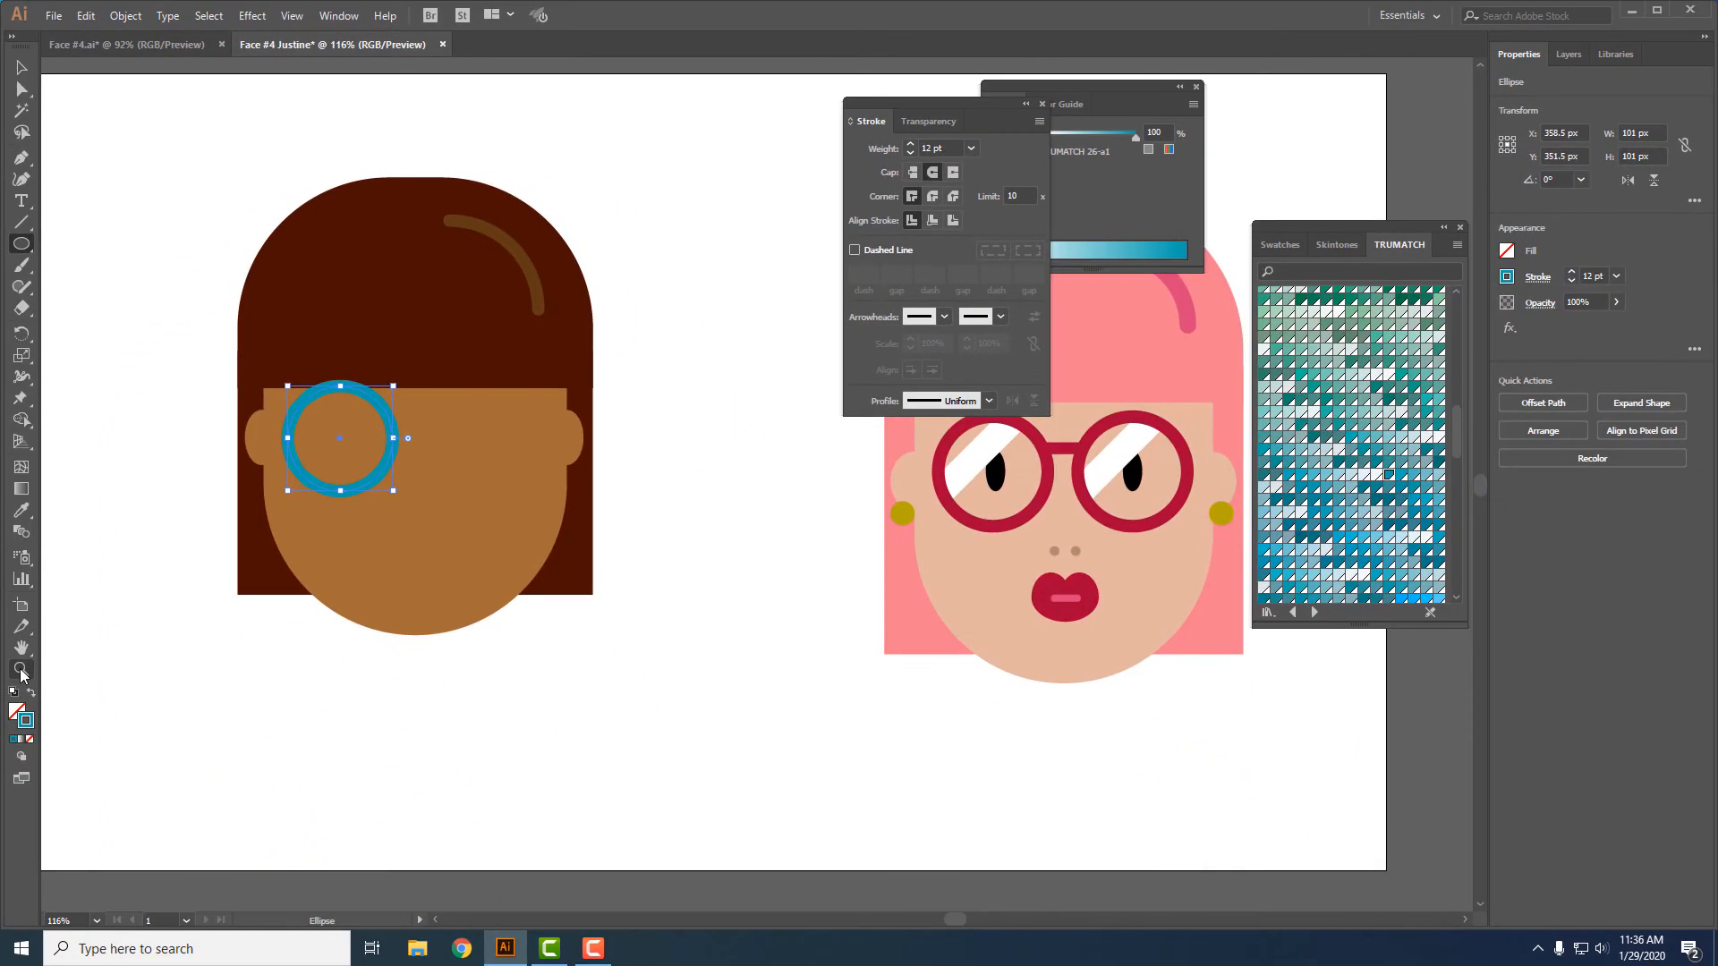
# - Convert the blue circle's stroke into a filled ring shape with Outline Stroke
pyautogui.click(21, 670)
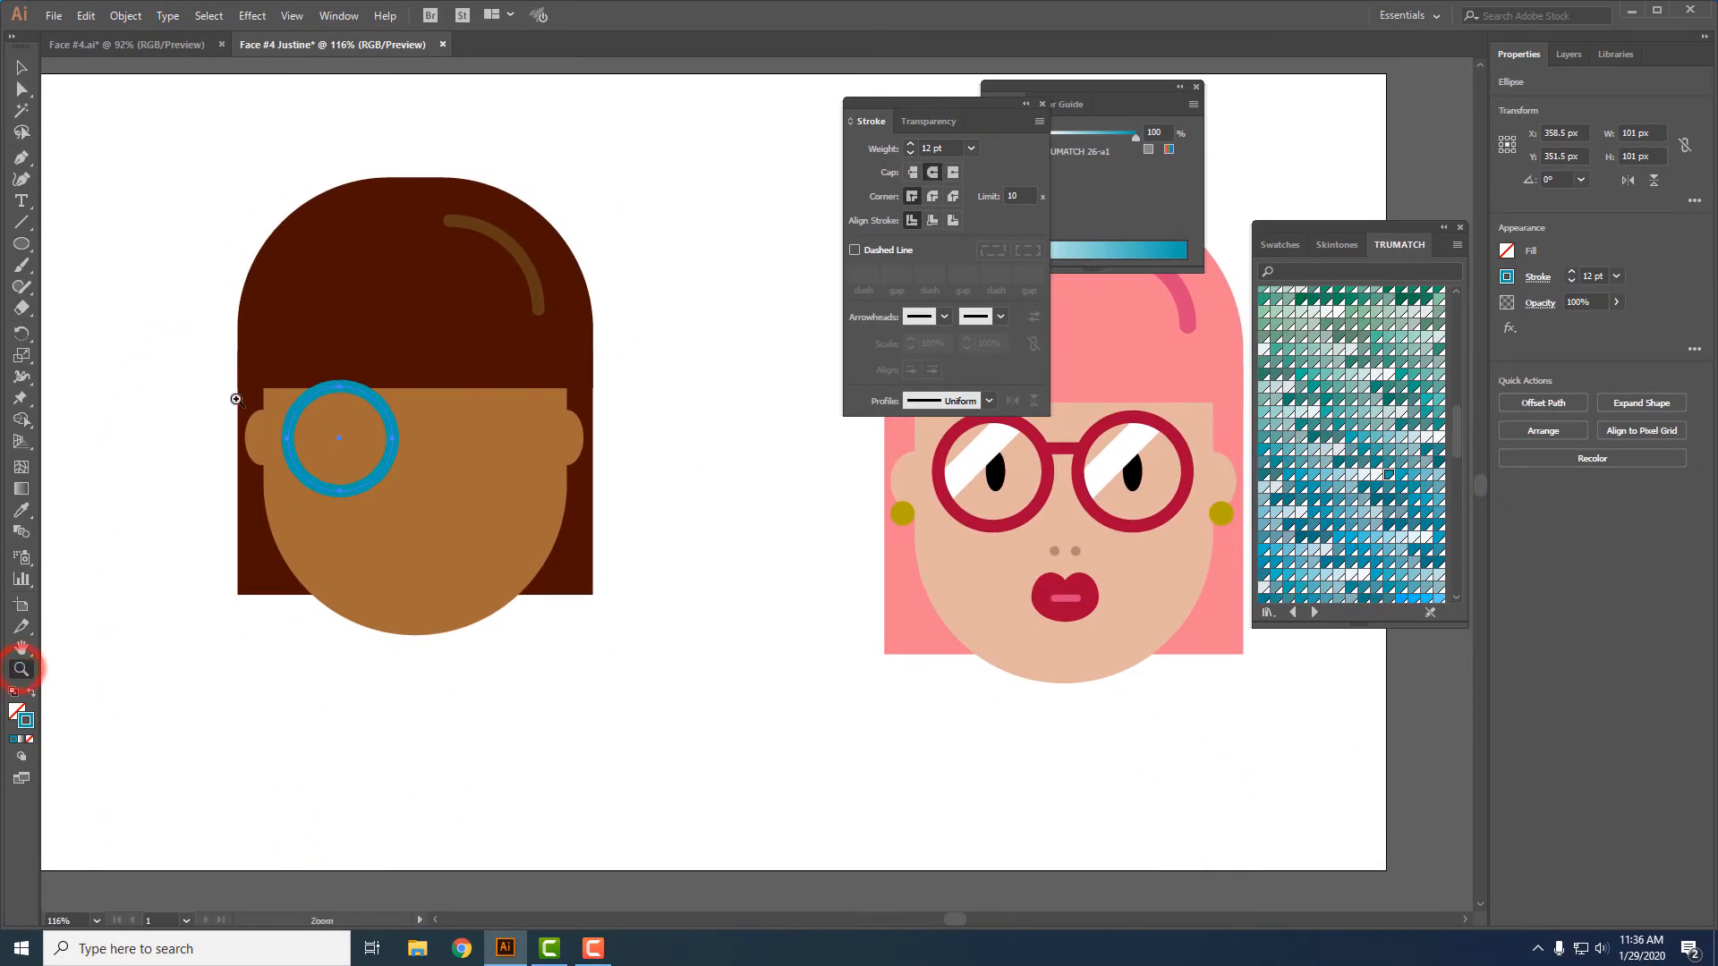
pyautogui.moveTo(259, 365); pyautogui.dragTo(581, 505)
pyautogui.press('v')
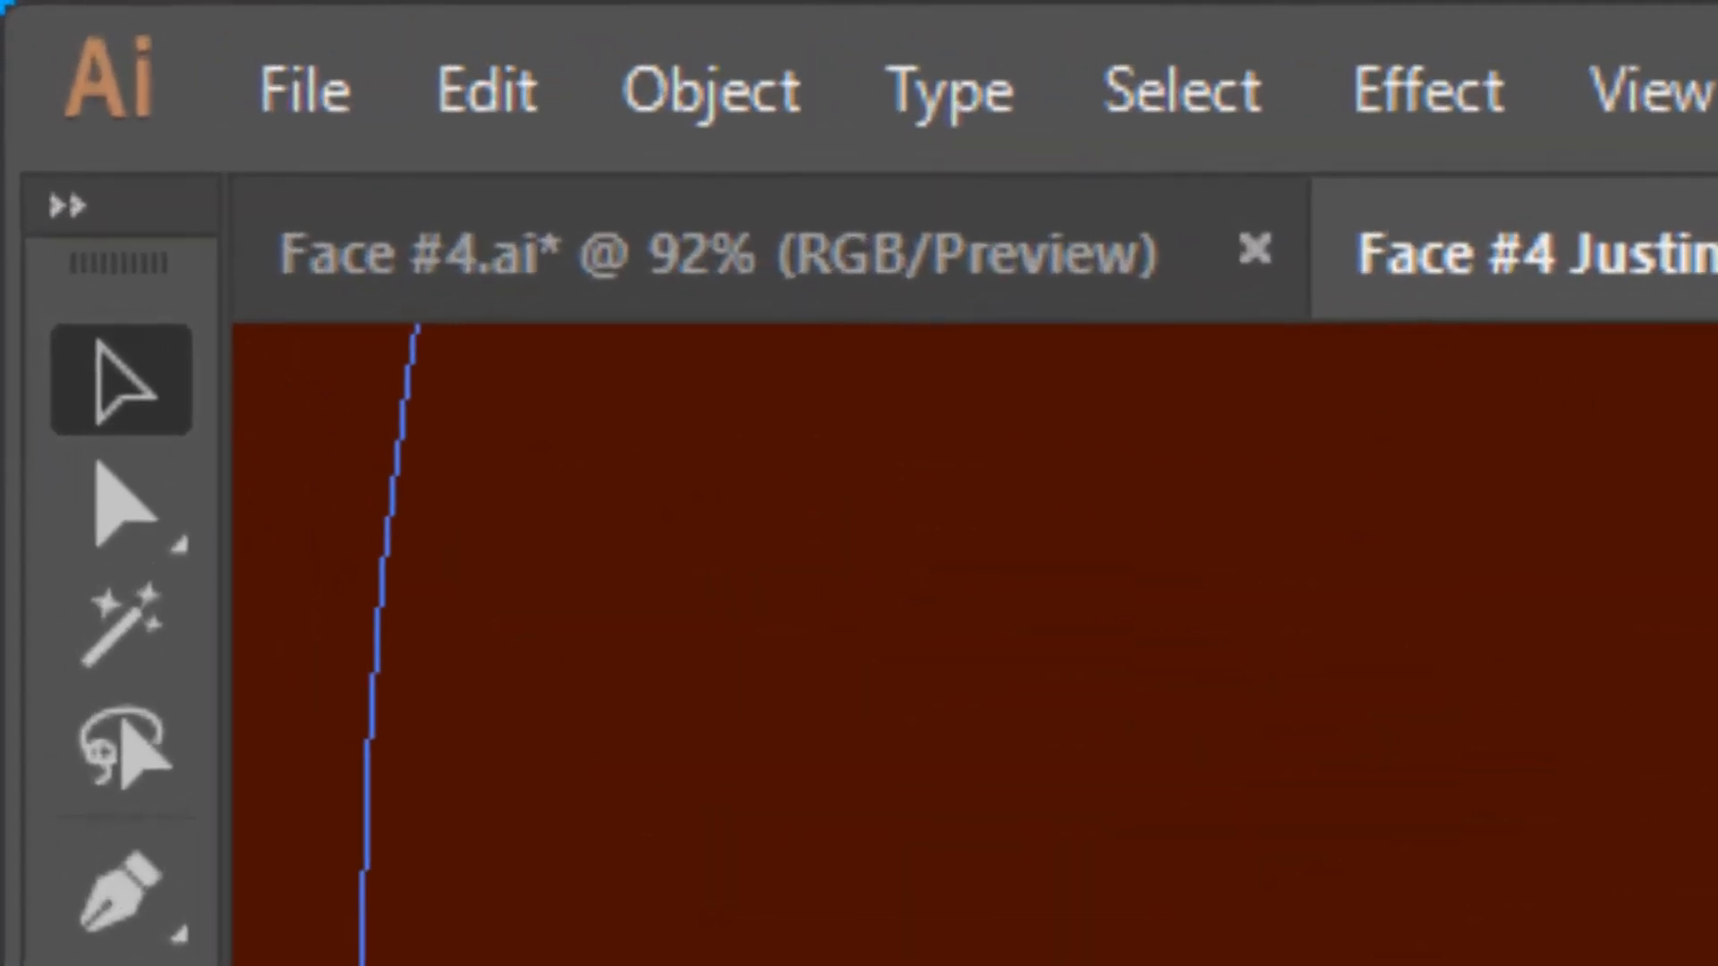
pyautogui.click(702, 85)
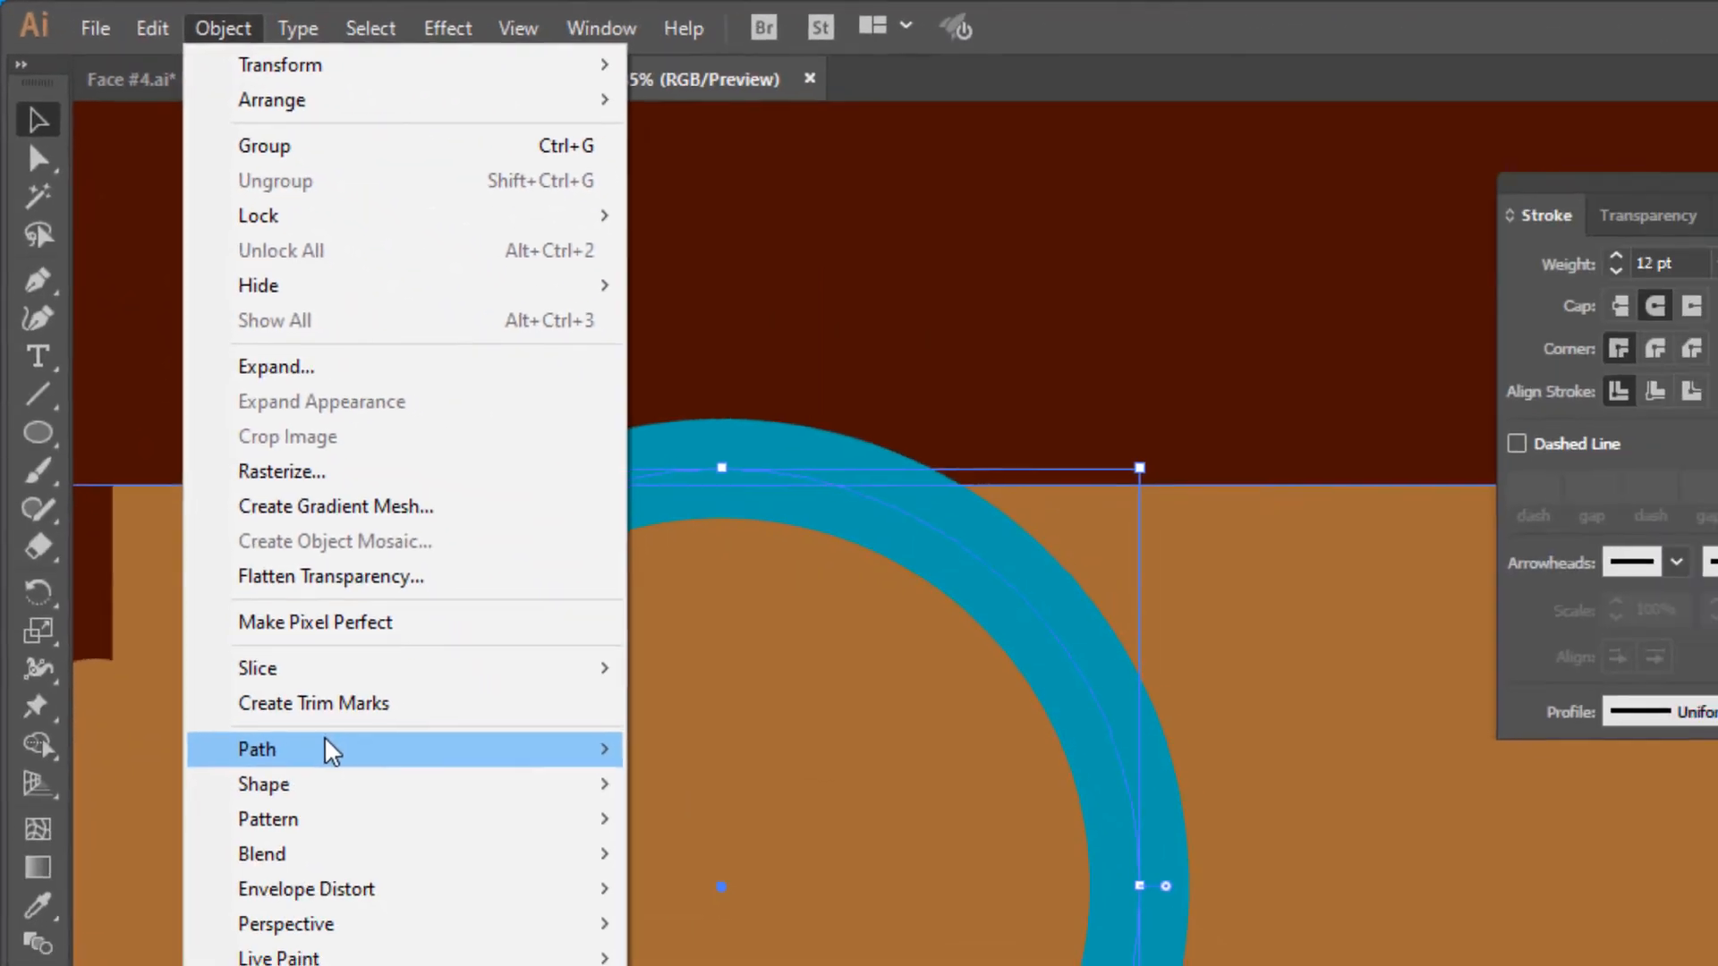
pyautogui.moveTo(547, 759)
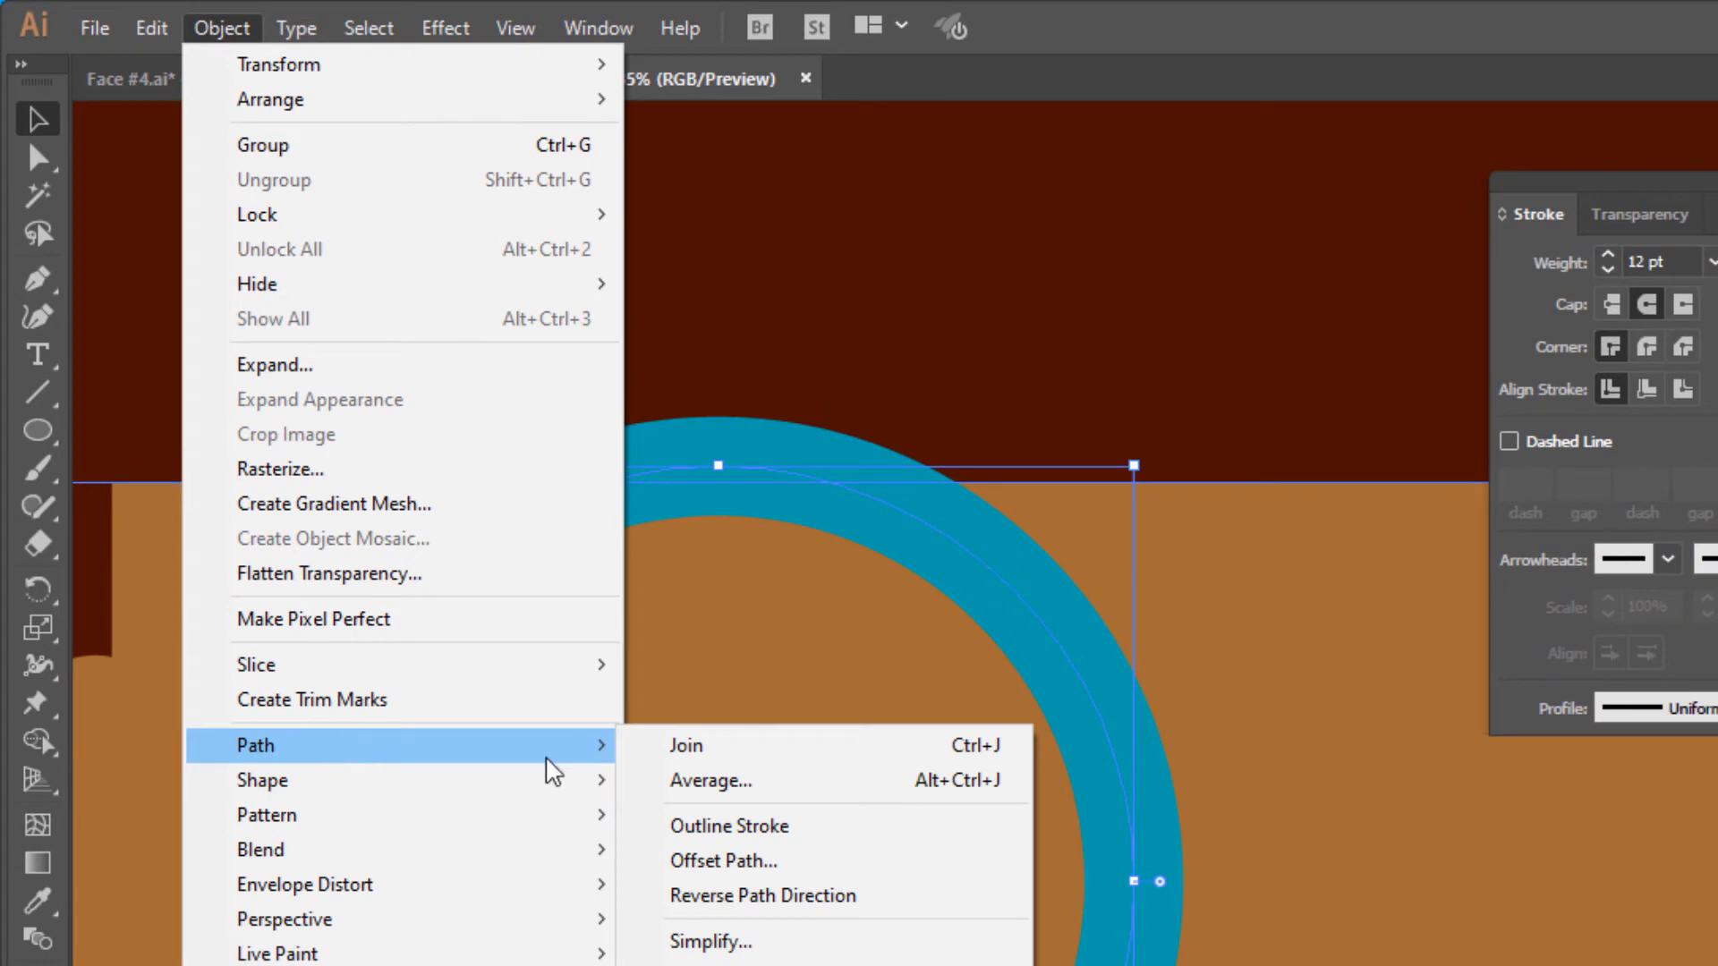
pyautogui.click(742, 829)
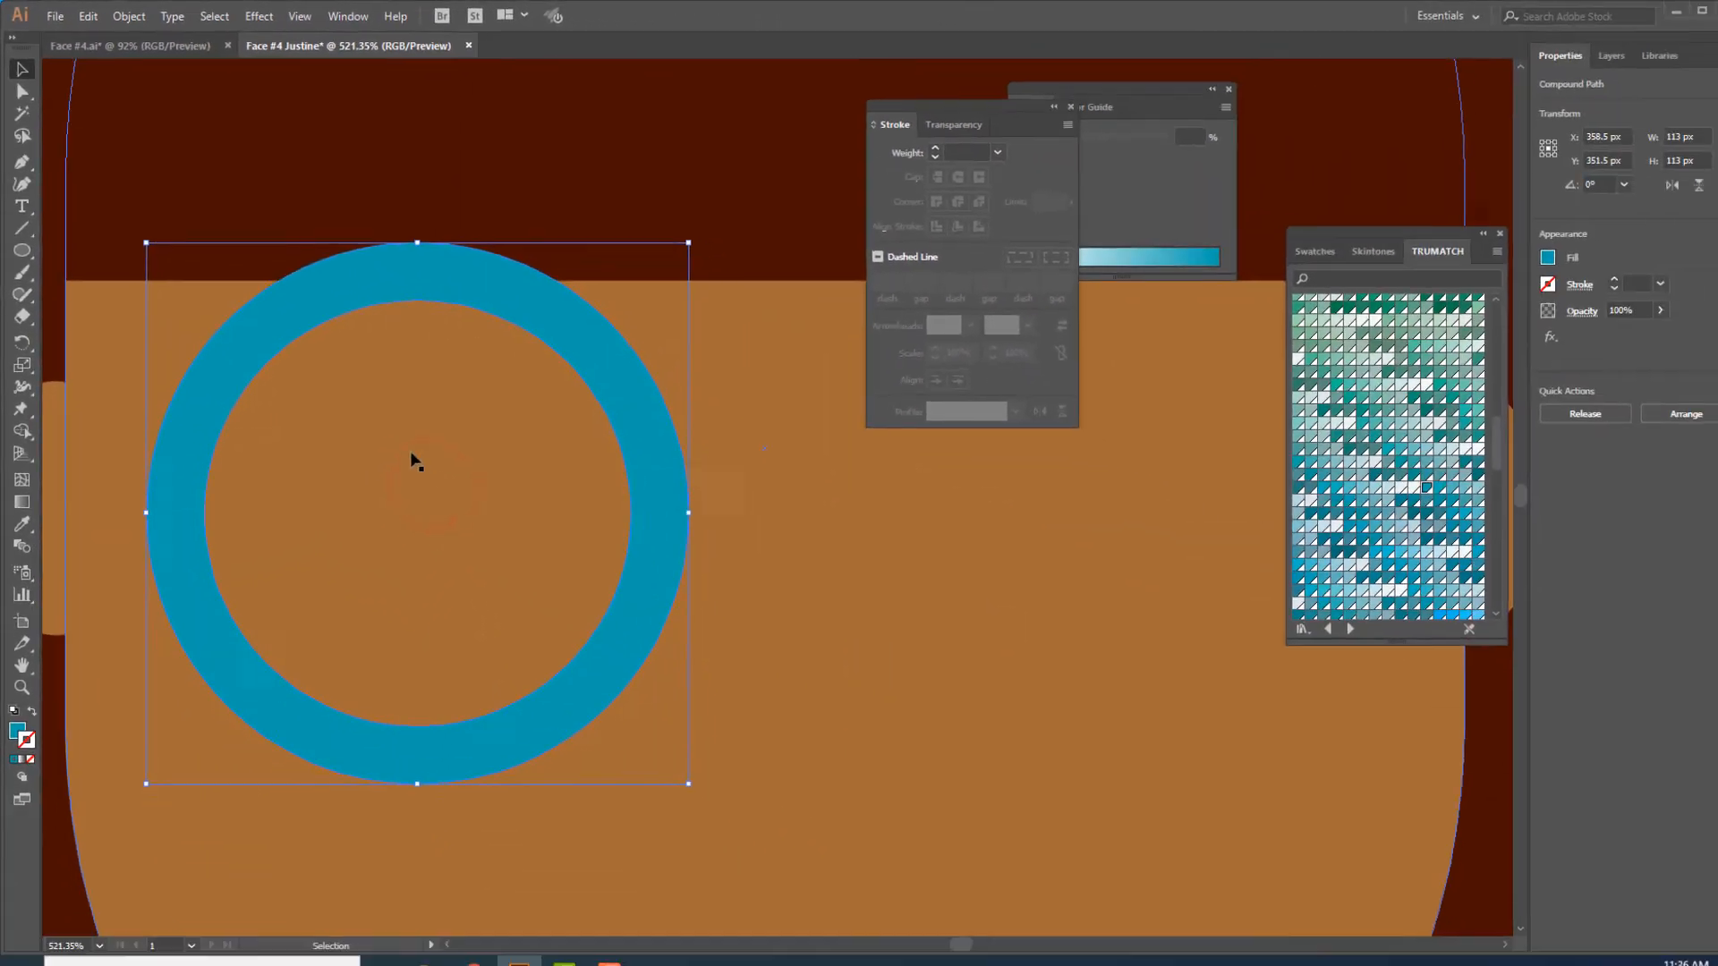
# - Draw a rectangle about 98 by 21 px across the blue ring and give it a white fill and no stroke
pyautogui.click(21, 243)
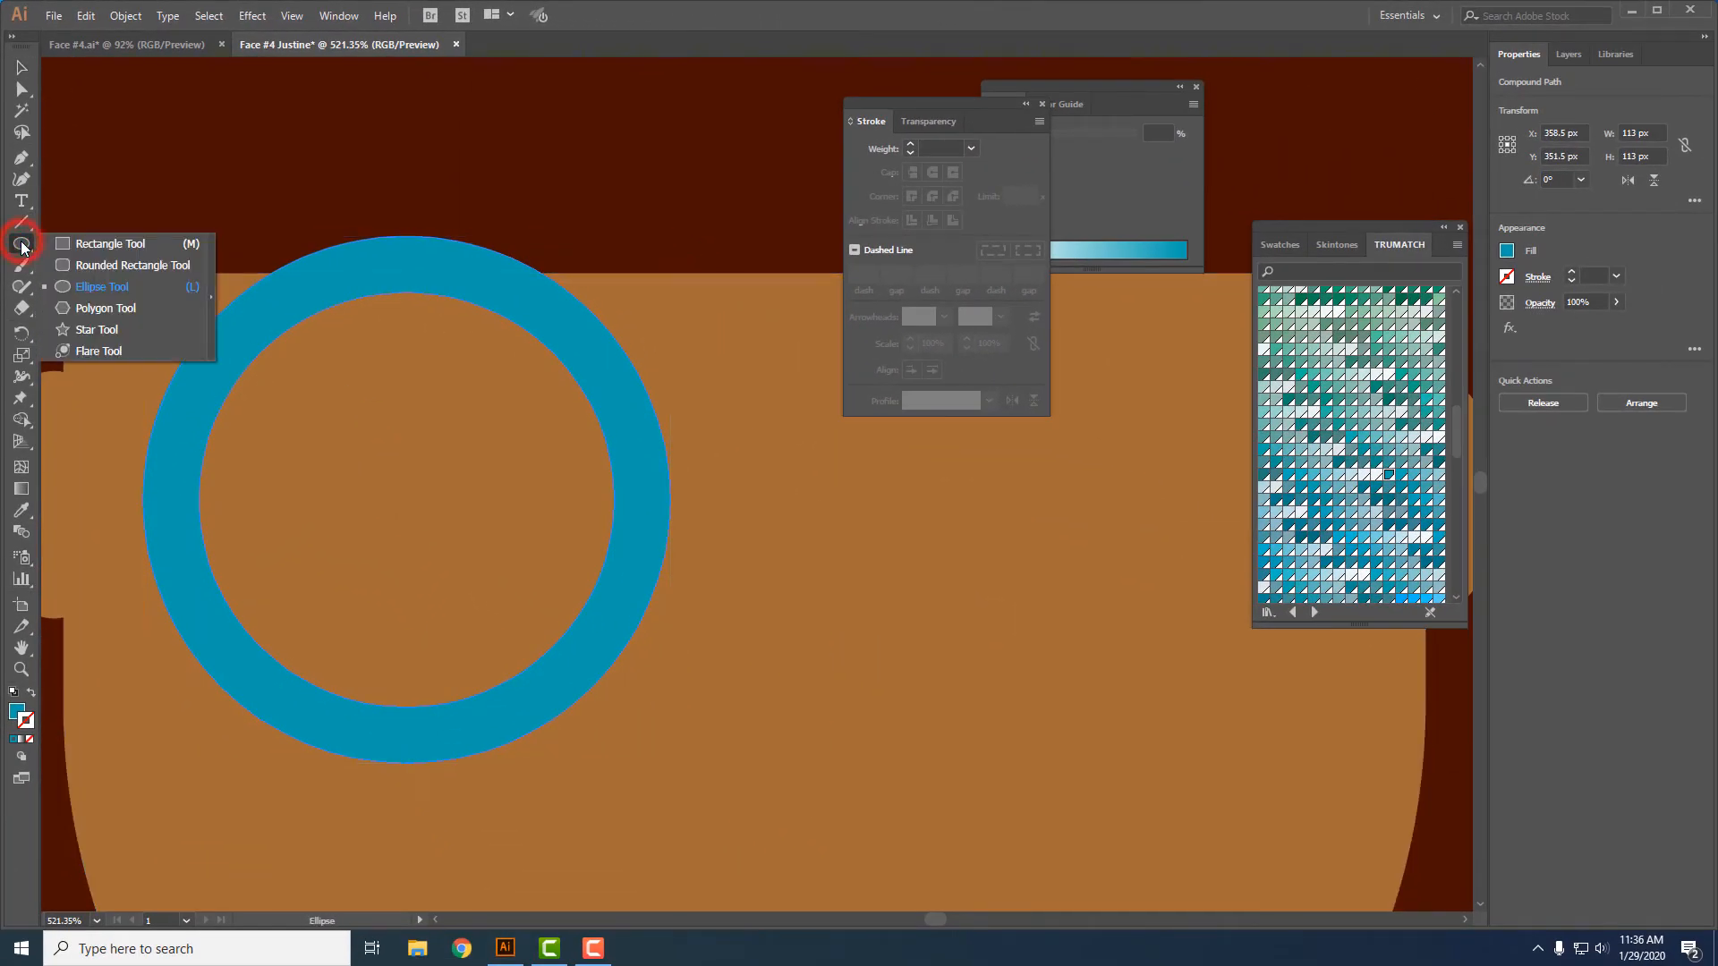
pyautogui.click(84, 244)
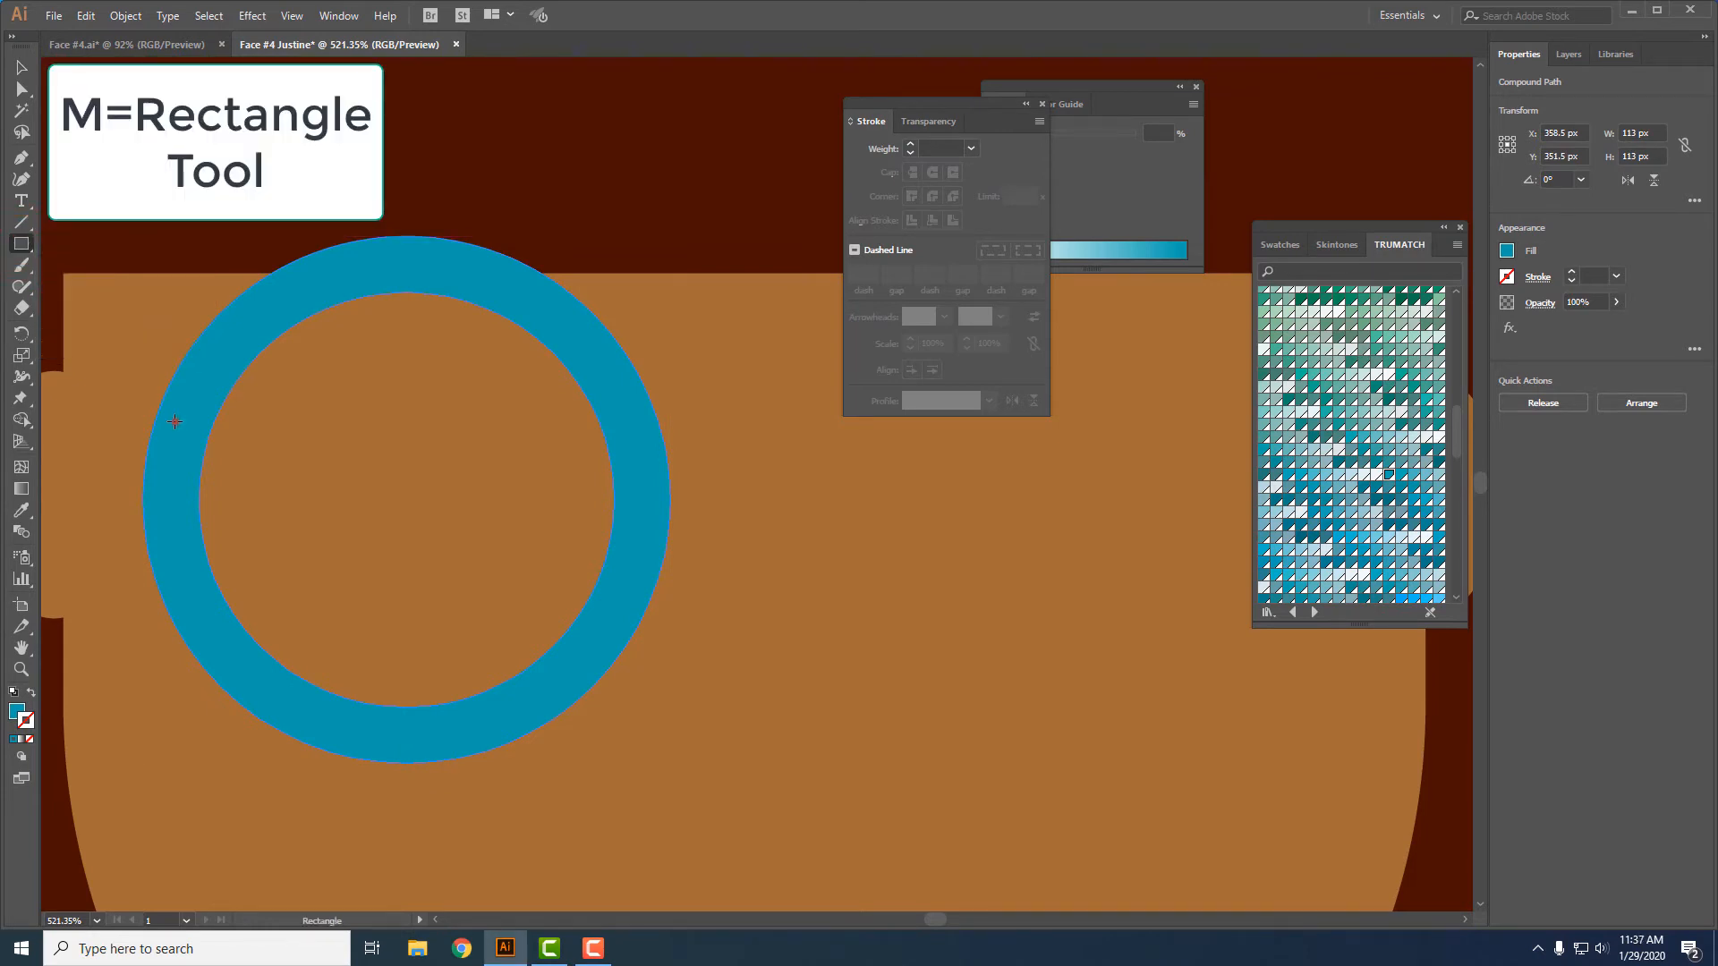
pyautogui.moveTo(174, 421)
pyautogui.mouseDown()
pyautogui.moveTo(206, 474)
pyautogui.moveTo(483, 456)
pyautogui.moveTo(634, 522)
pyautogui.mouseUp()
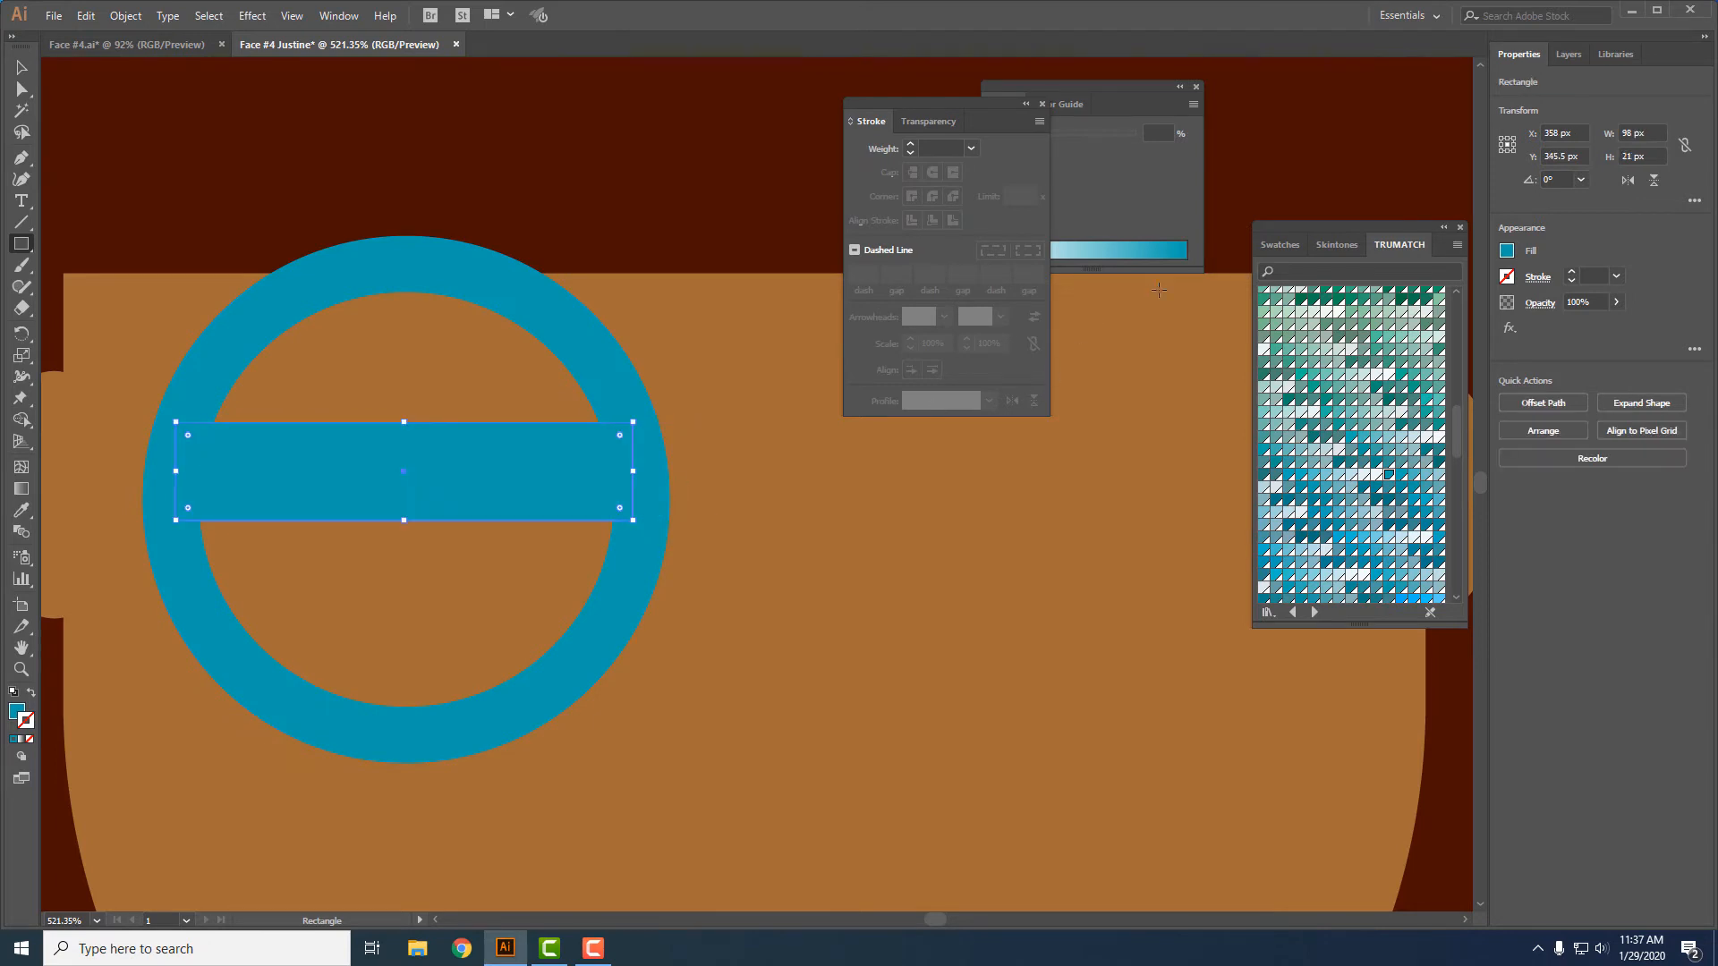
pyautogui.click(1269, 247)
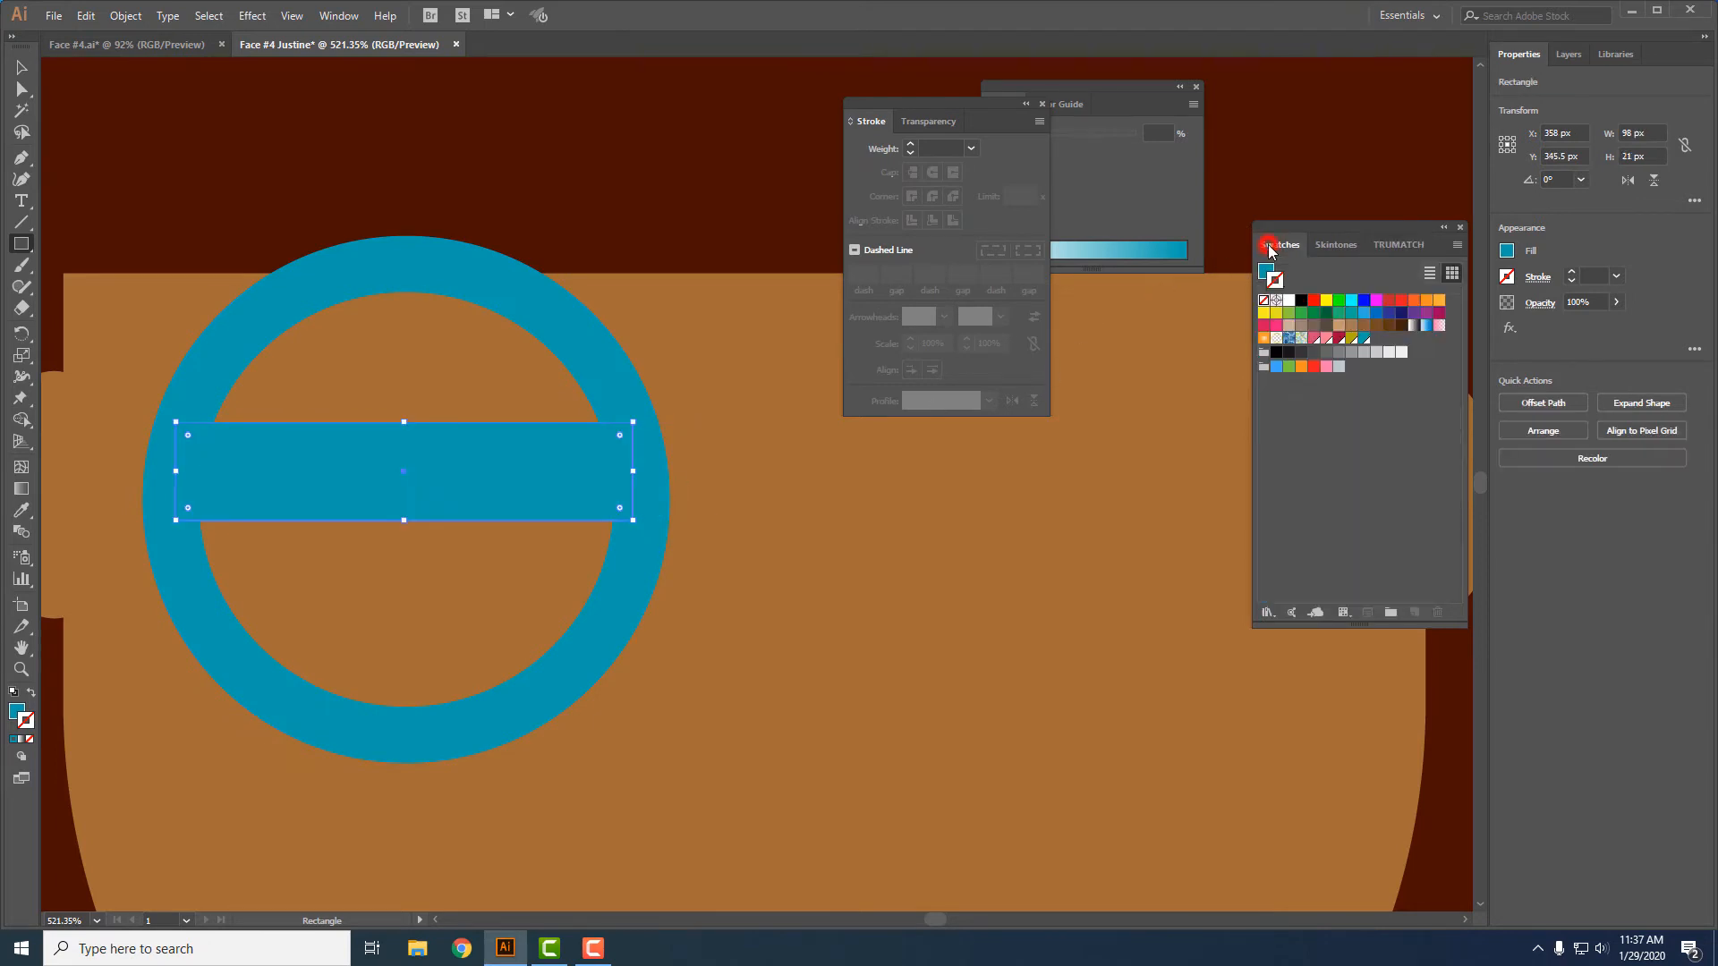
pyautogui.click(1288, 302)
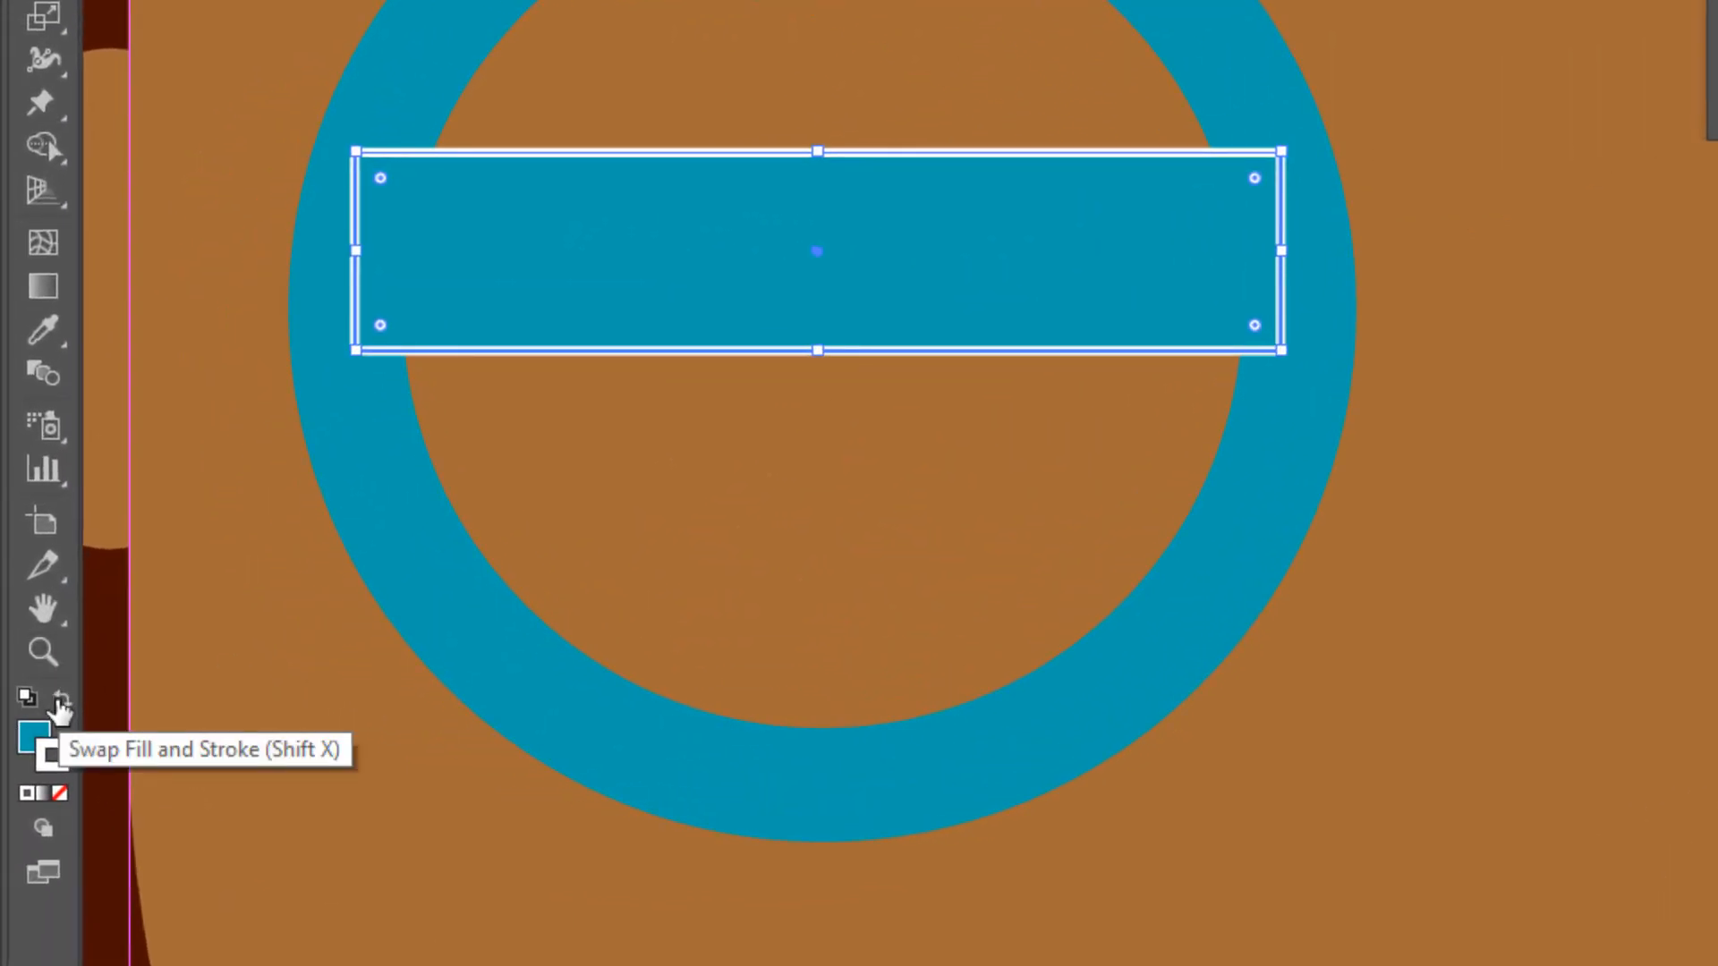
pyautogui.click(59, 702)
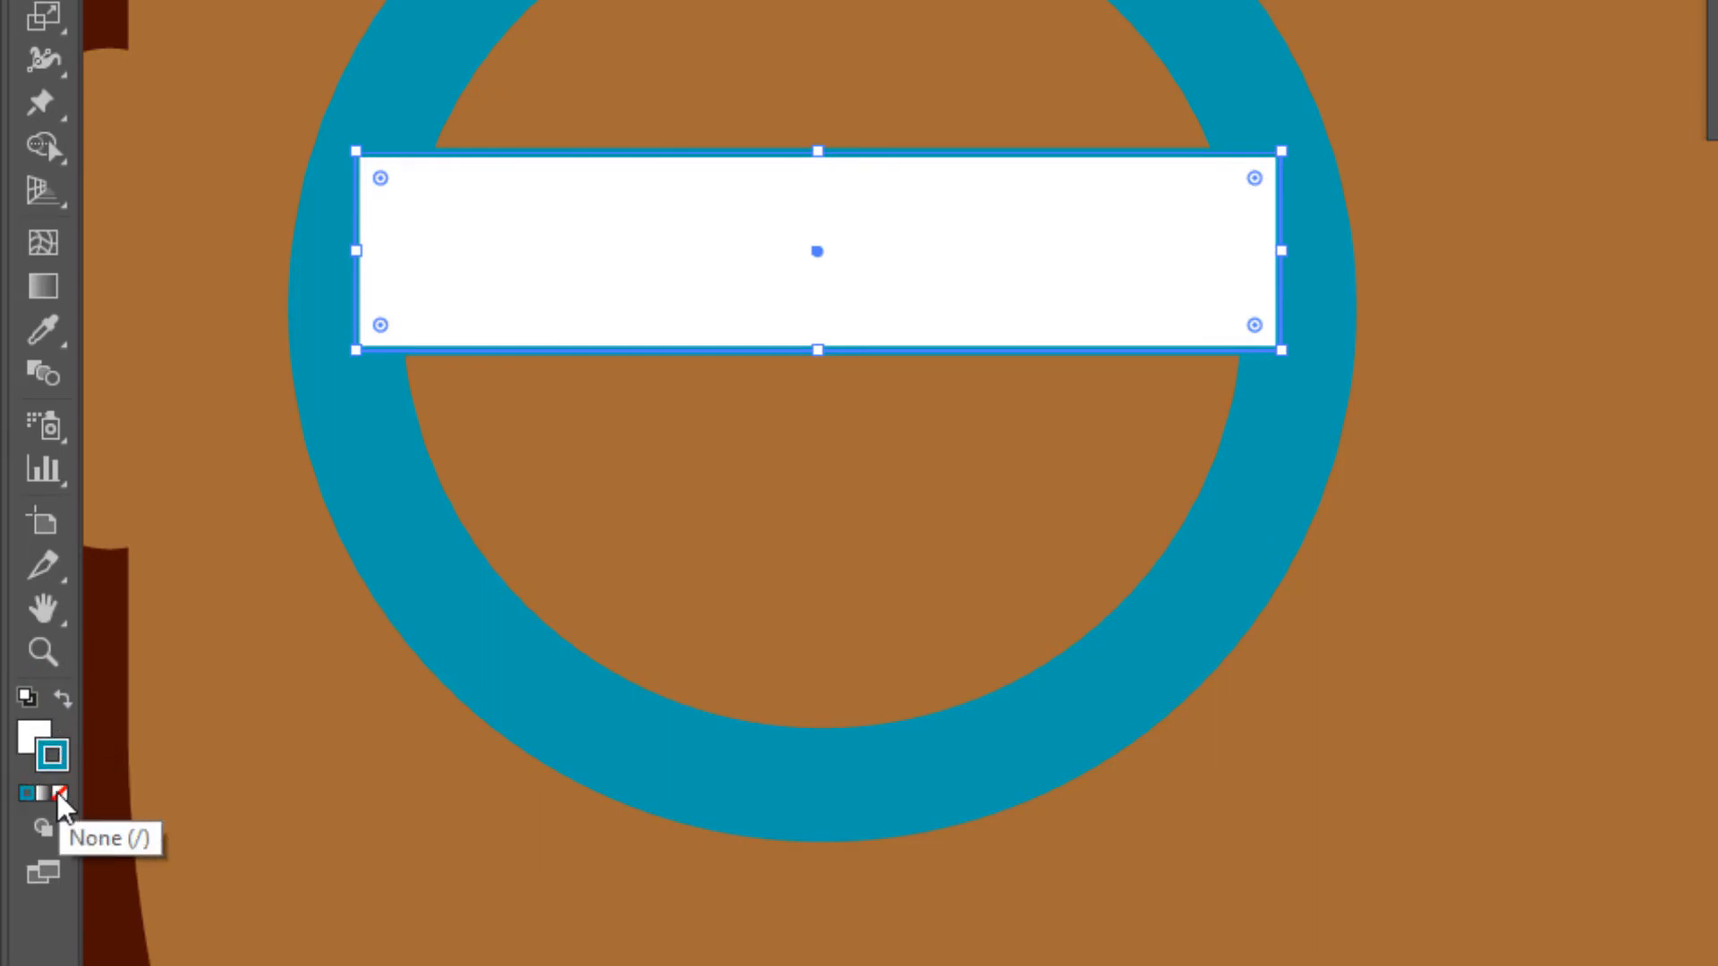
pyautogui.click(57, 792)
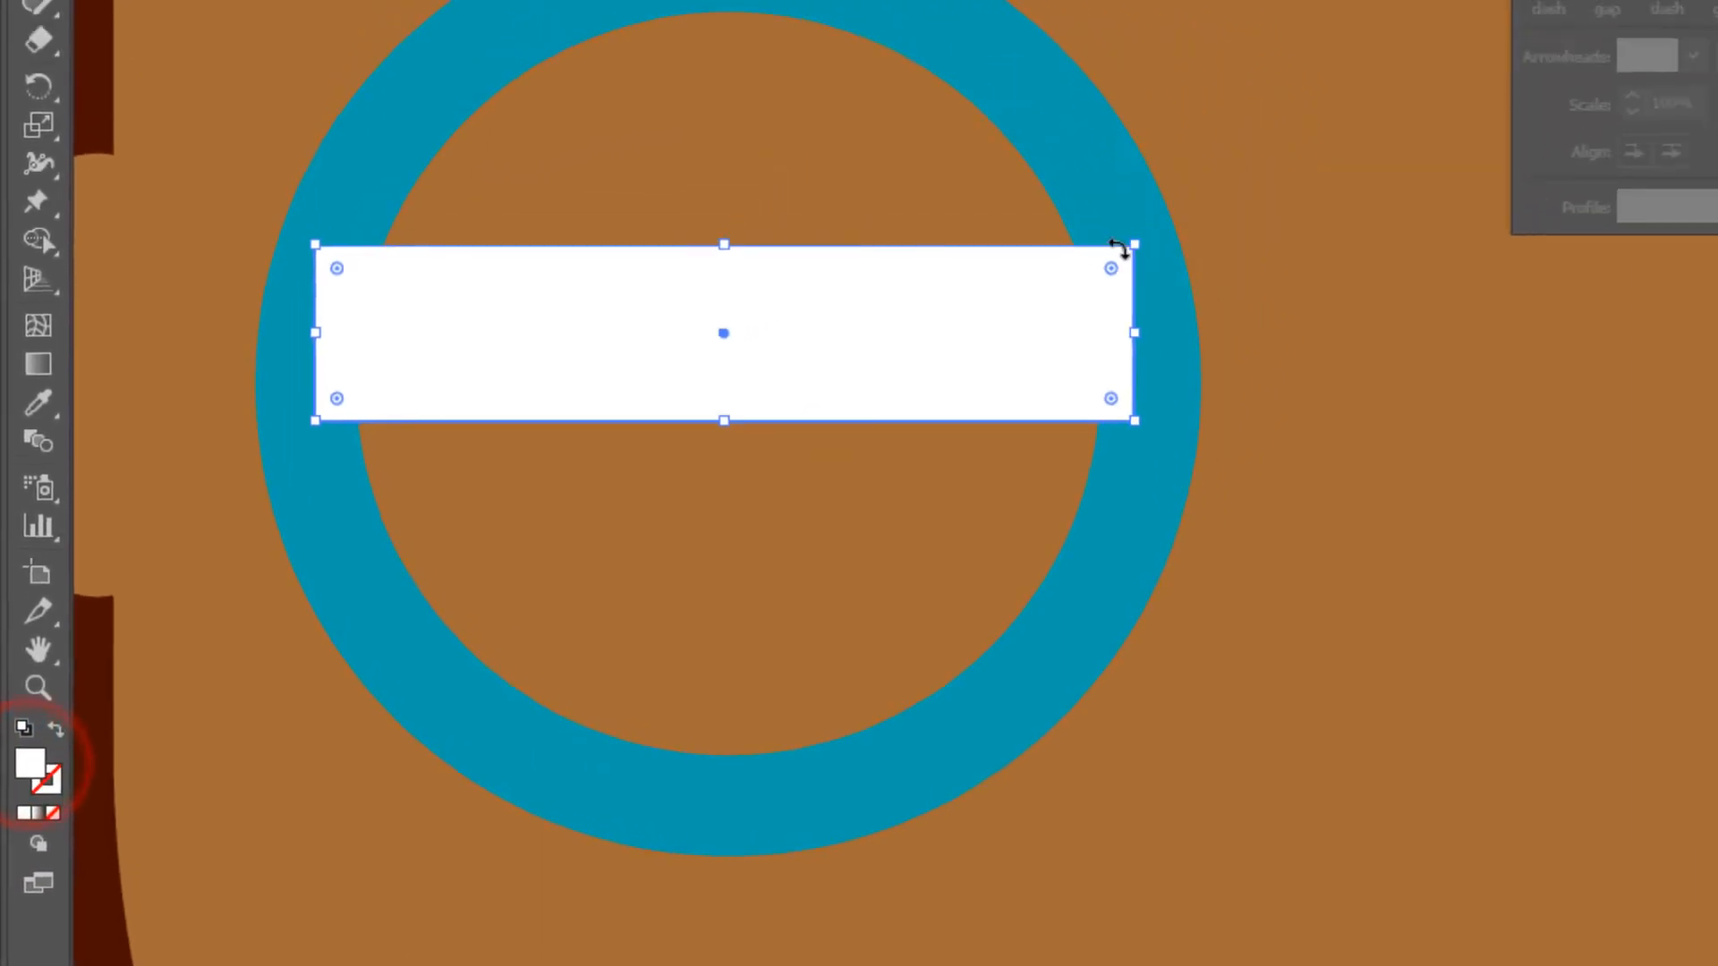
# - Rotate the white bar diagonally, move it to the ring's upper-left part and shorten both ends to stay within the ring
pyautogui.press('v')
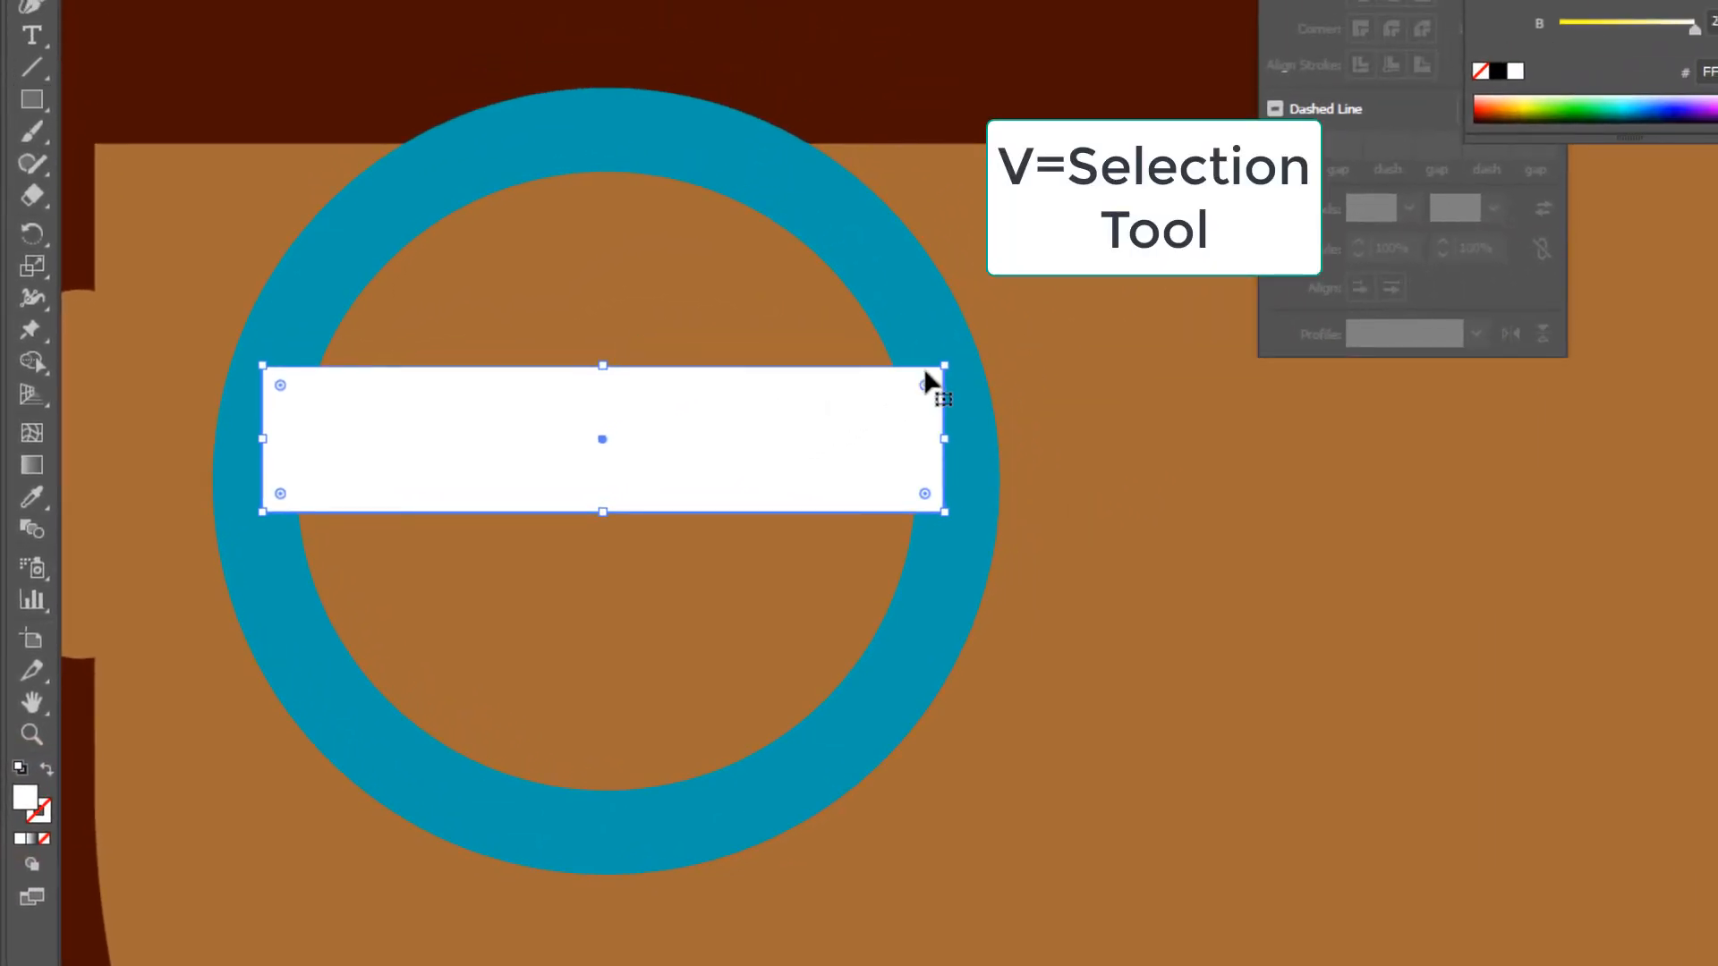
pyautogui.moveTo(950, 359); pyautogui.dragTo(846, 176)
pyautogui.moveTo(624, 413); pyautogui.dragTo(530, 314)
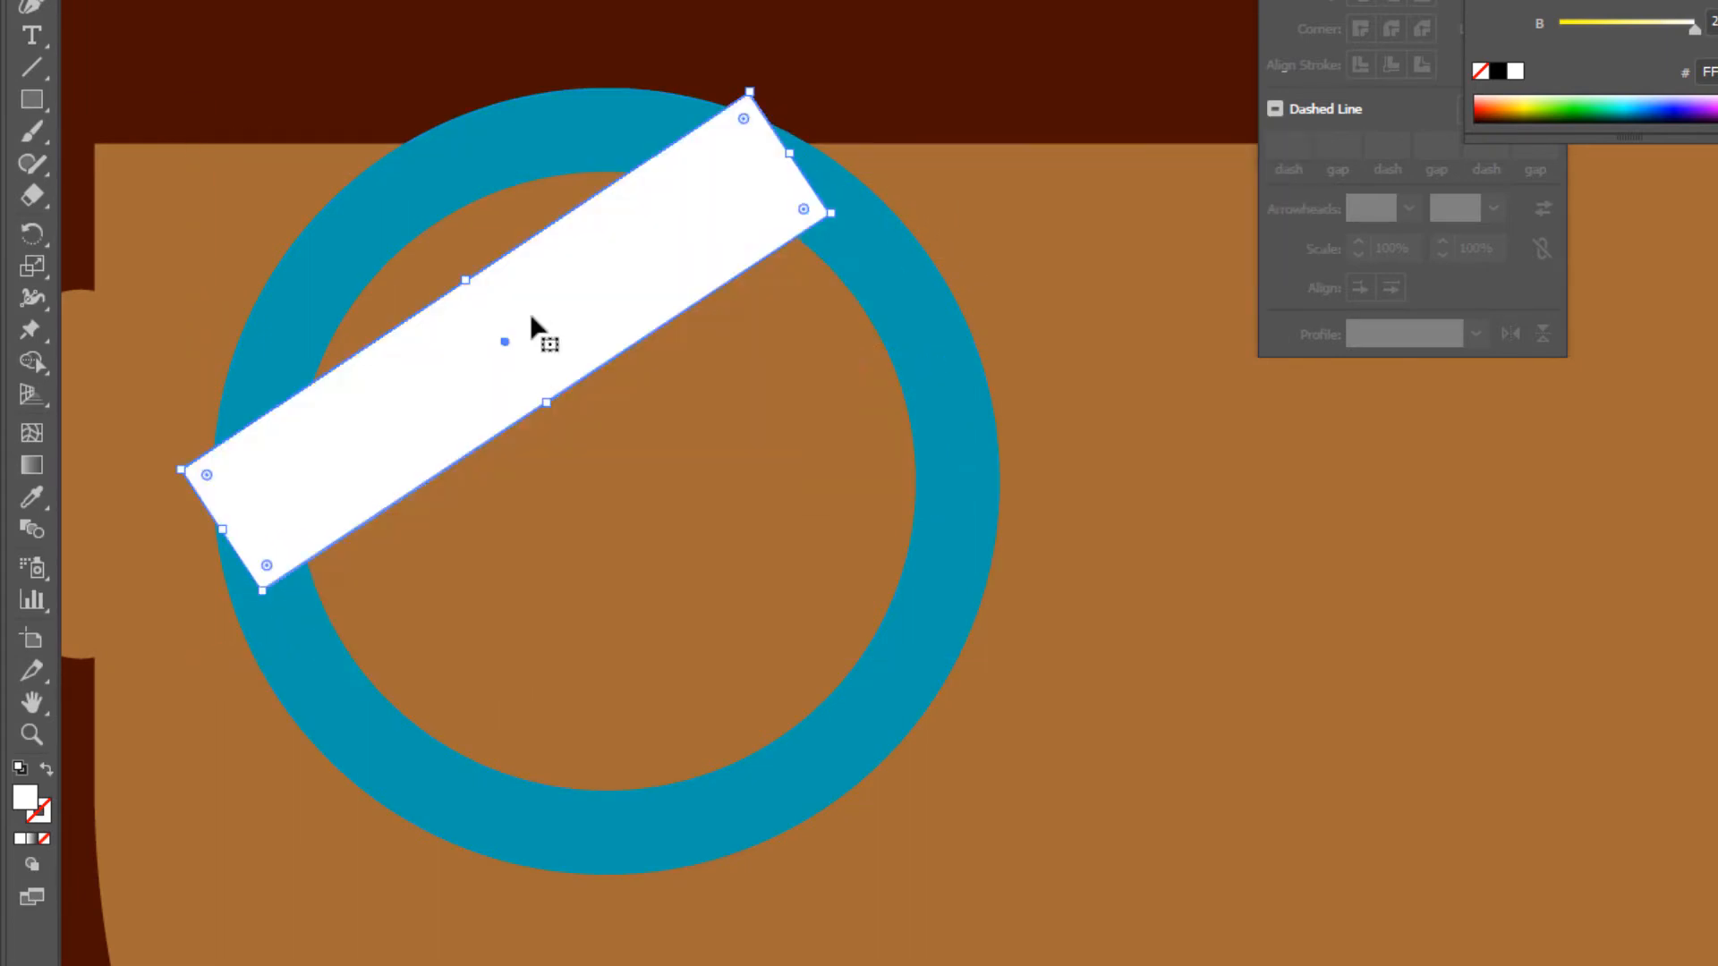
pyautogui.moveTo(785, 157); pyautogui.dragTo(761, 170)
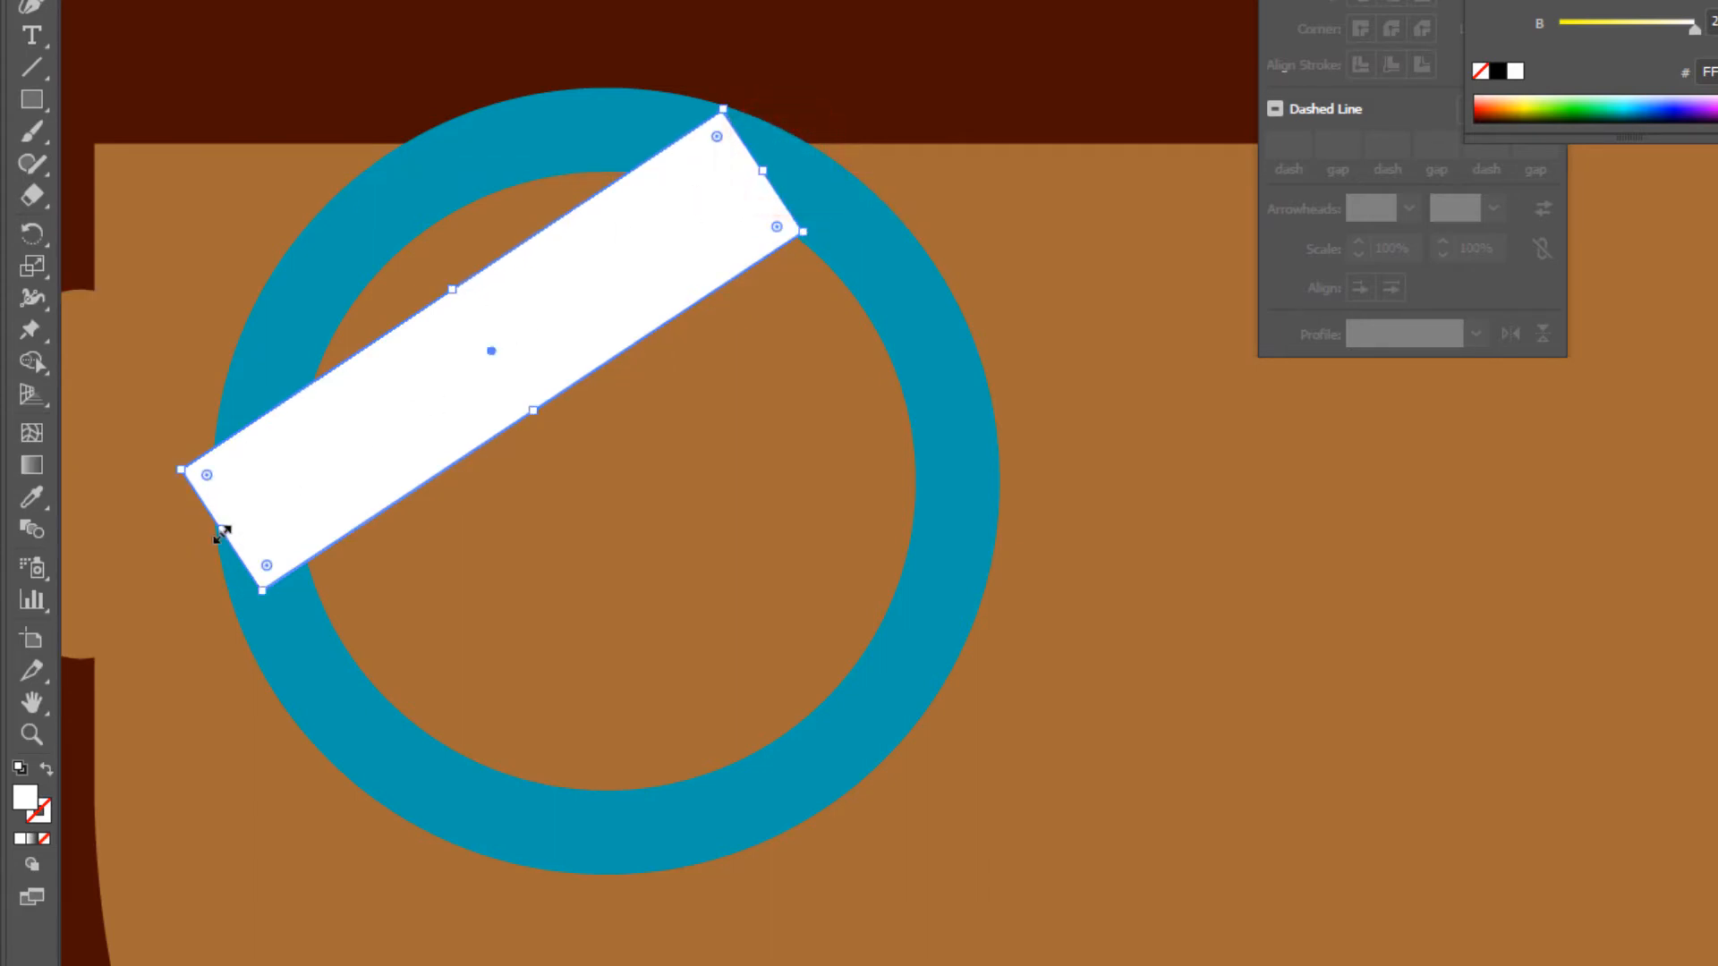
pyautogui.moveTo(222, 533); pyautogui.dragTo(265, 507)
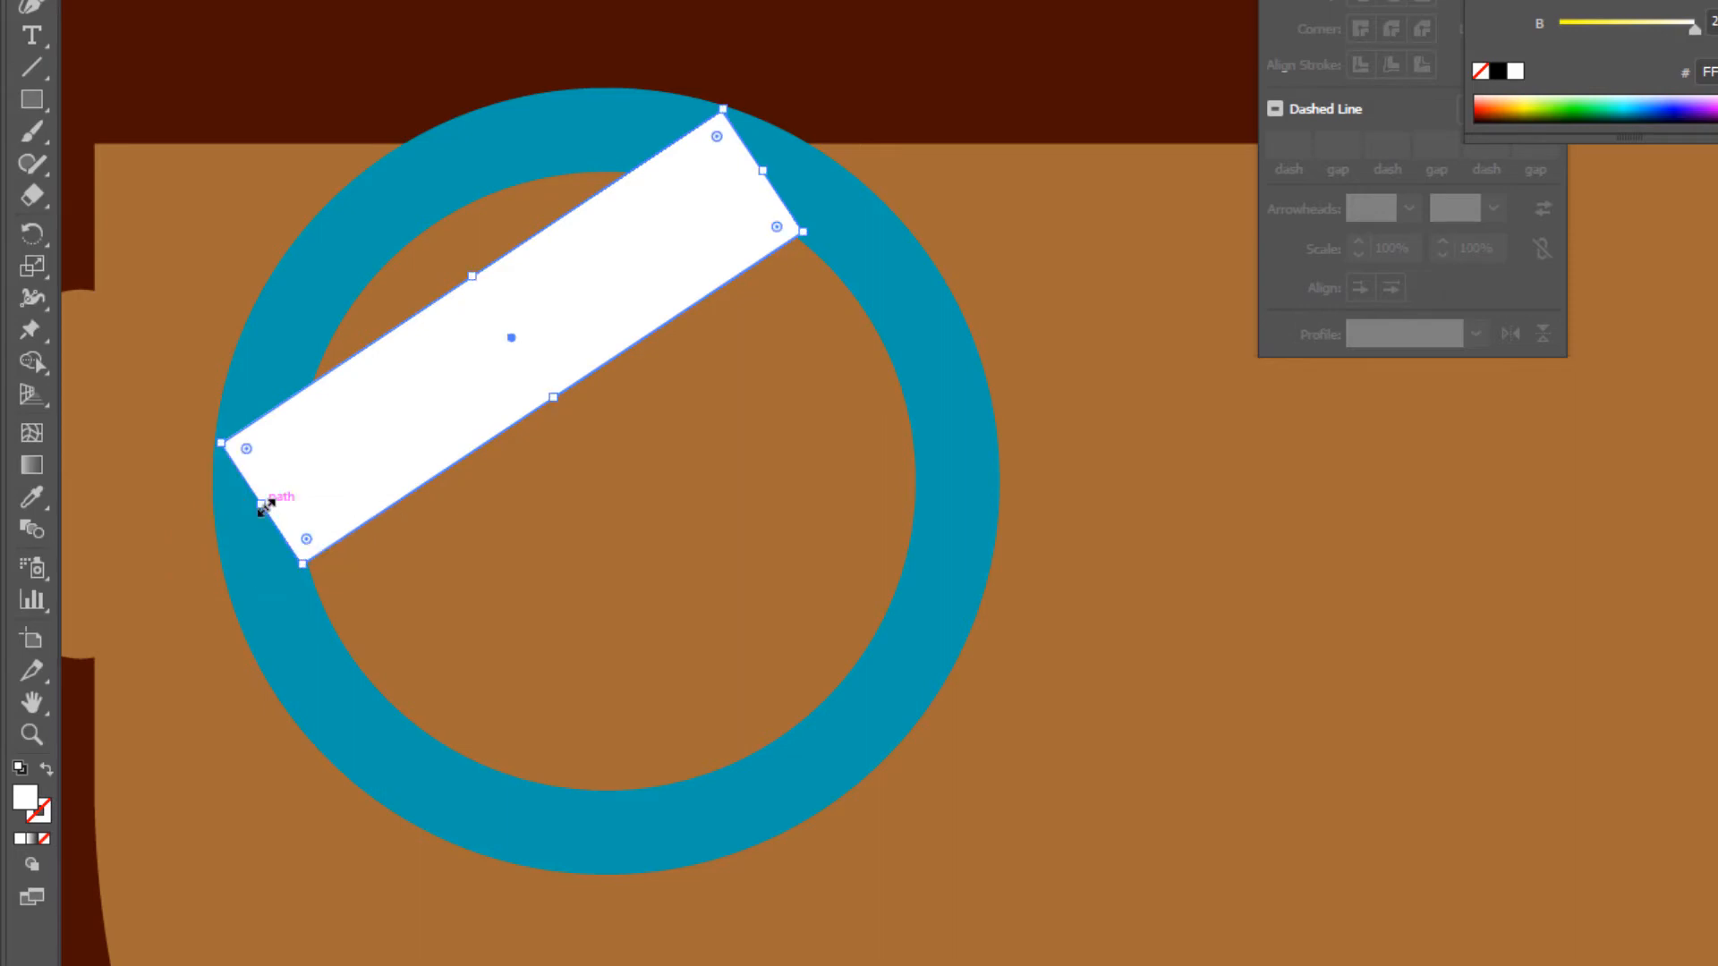
# - Send the white glare bar backward so it sits behind the blue ring
pyautogui.rightClick(499, 337)
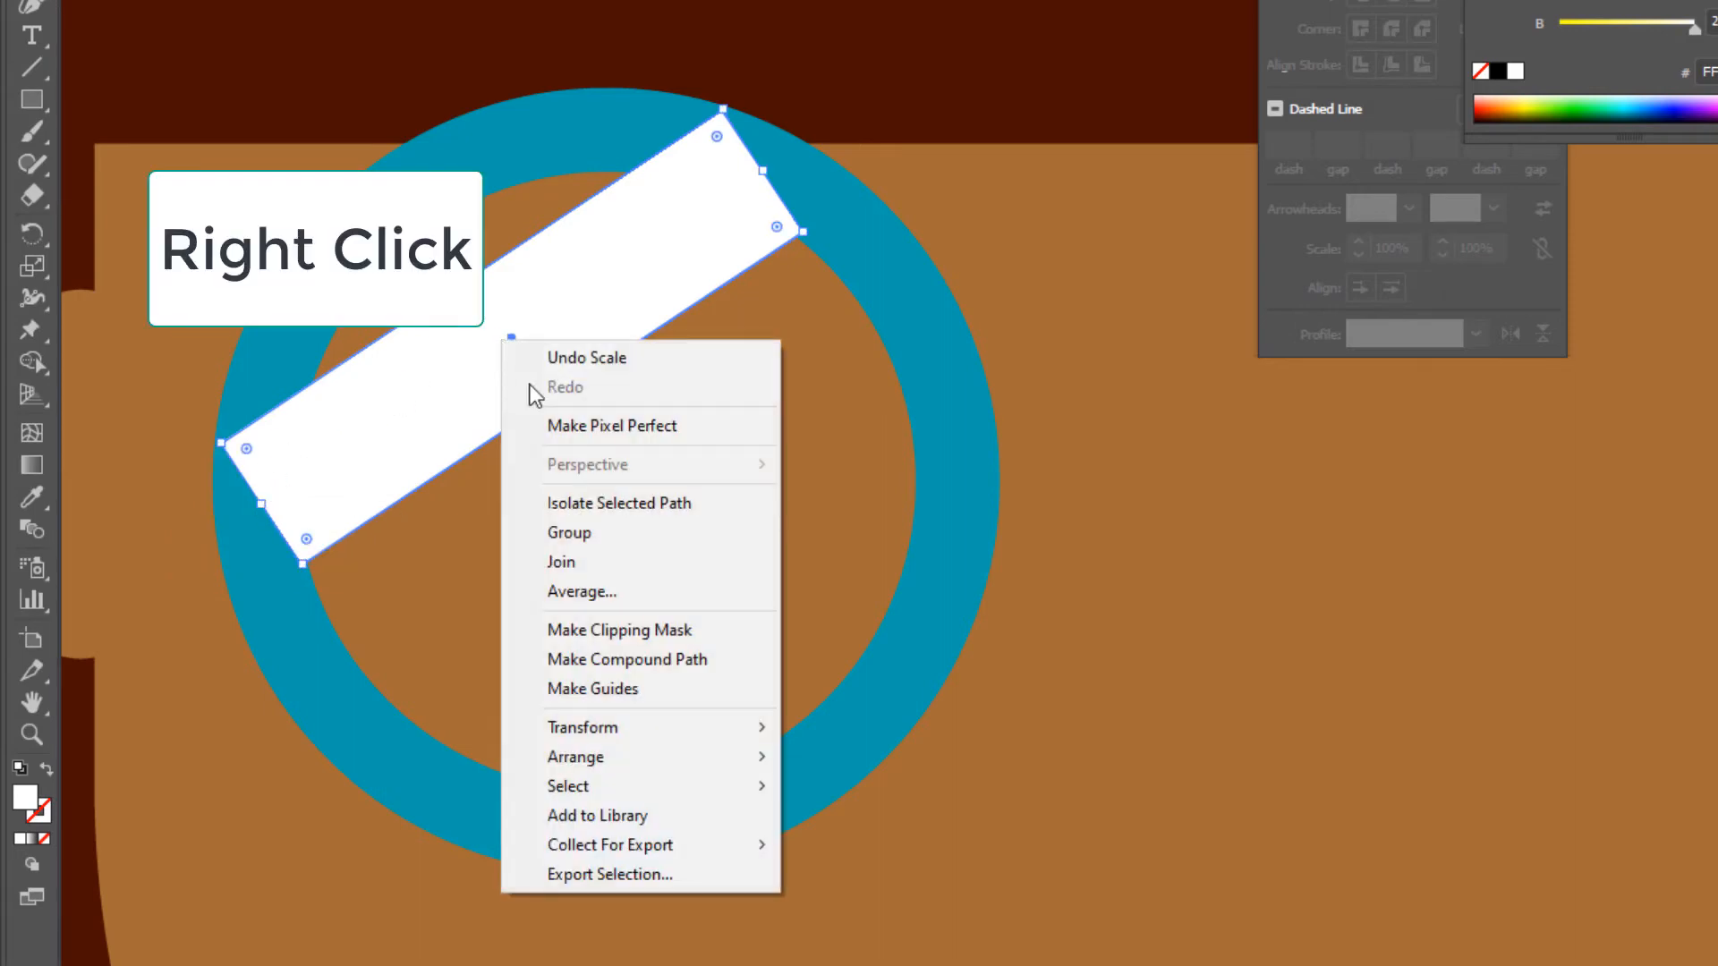
pyautogui.moveTo(633, 762)
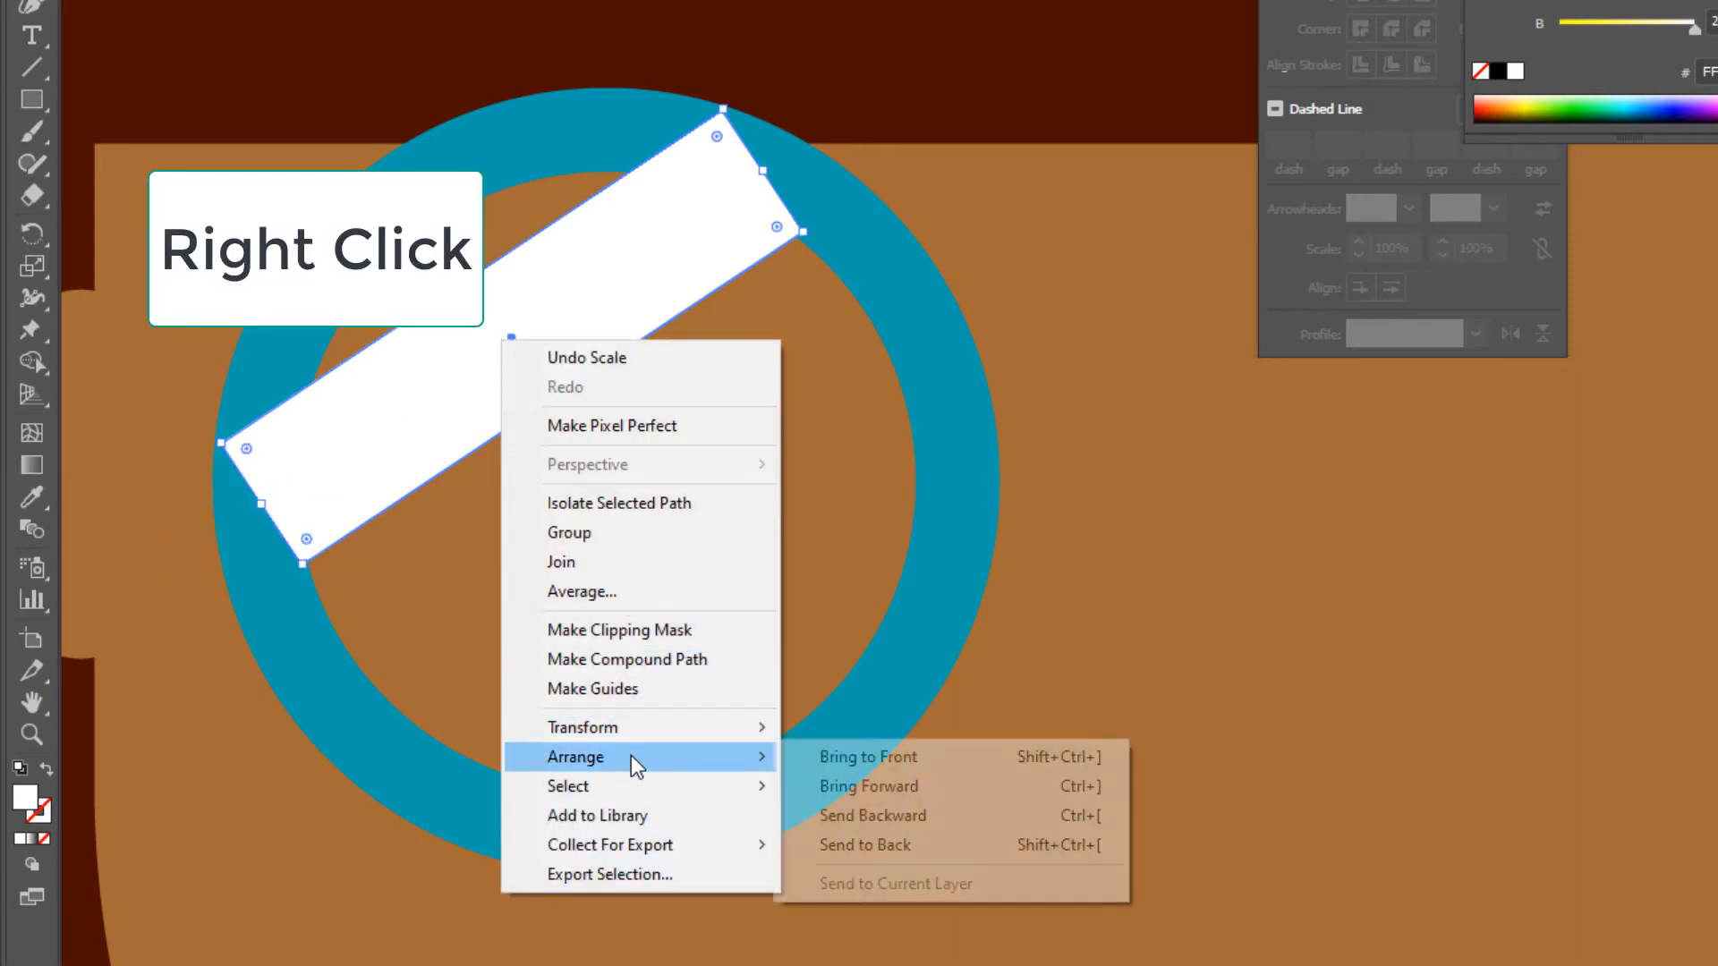
pyautogui.click(868, 816)
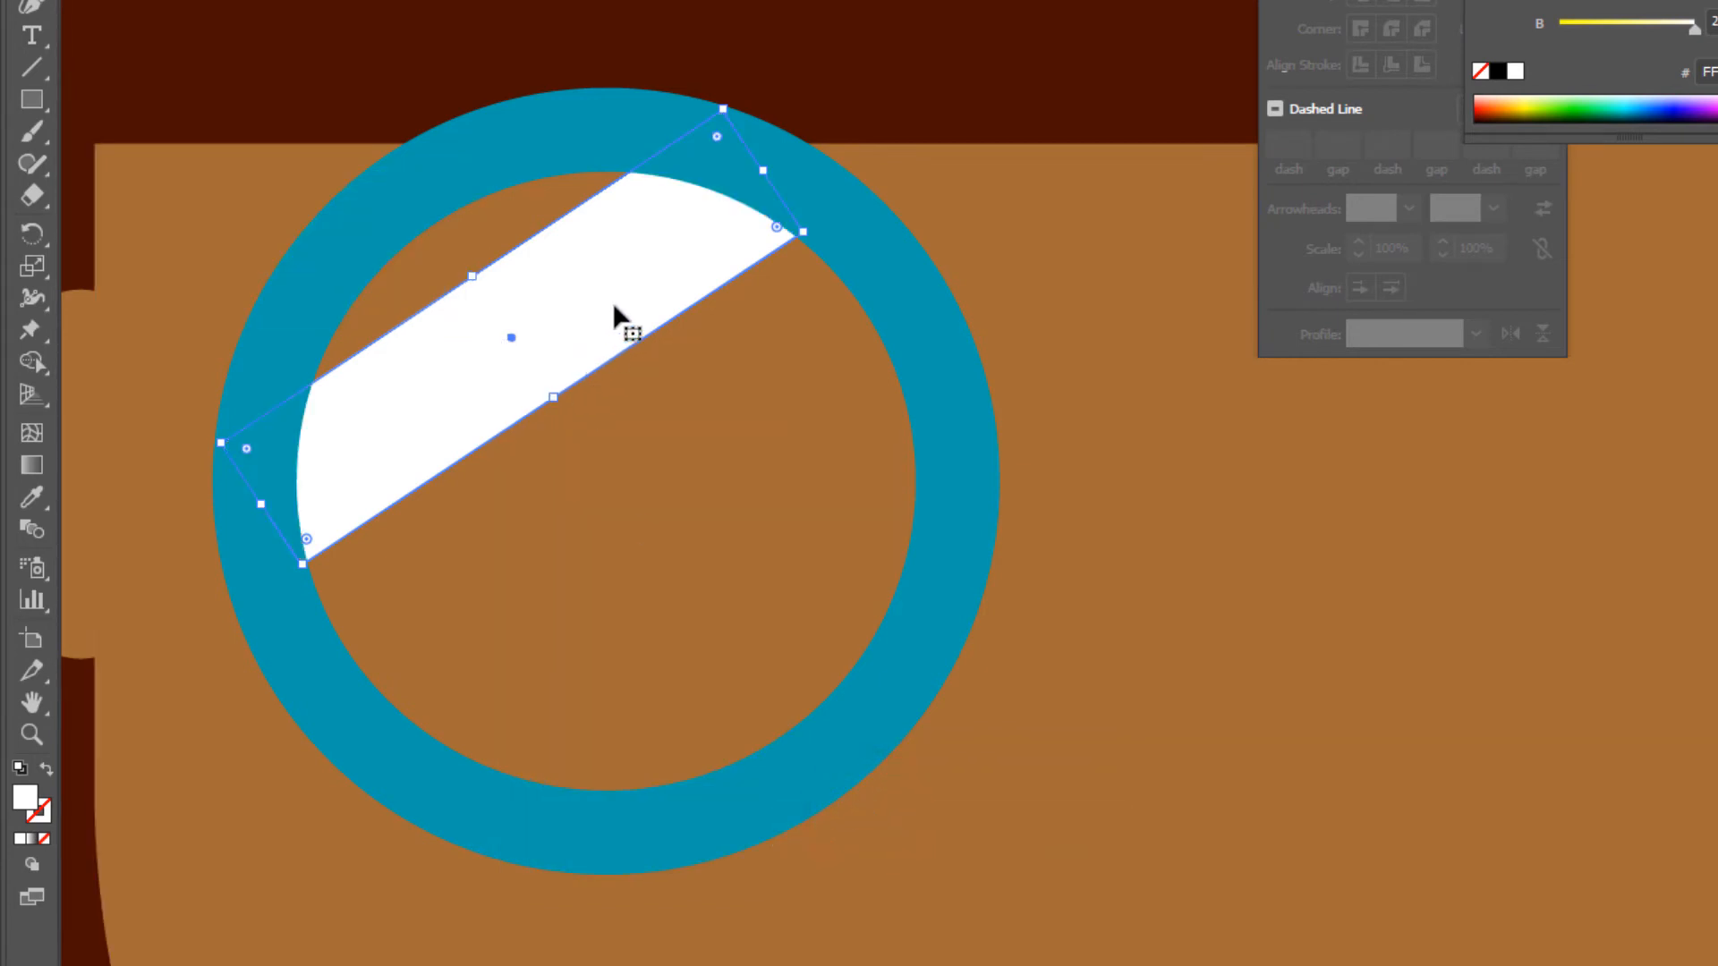
# - Select the blue ring together with its white glare bar and place a duplicate level with it over the right eye area
pyautogui.click(485, 167)
pyautogui.press('shift')
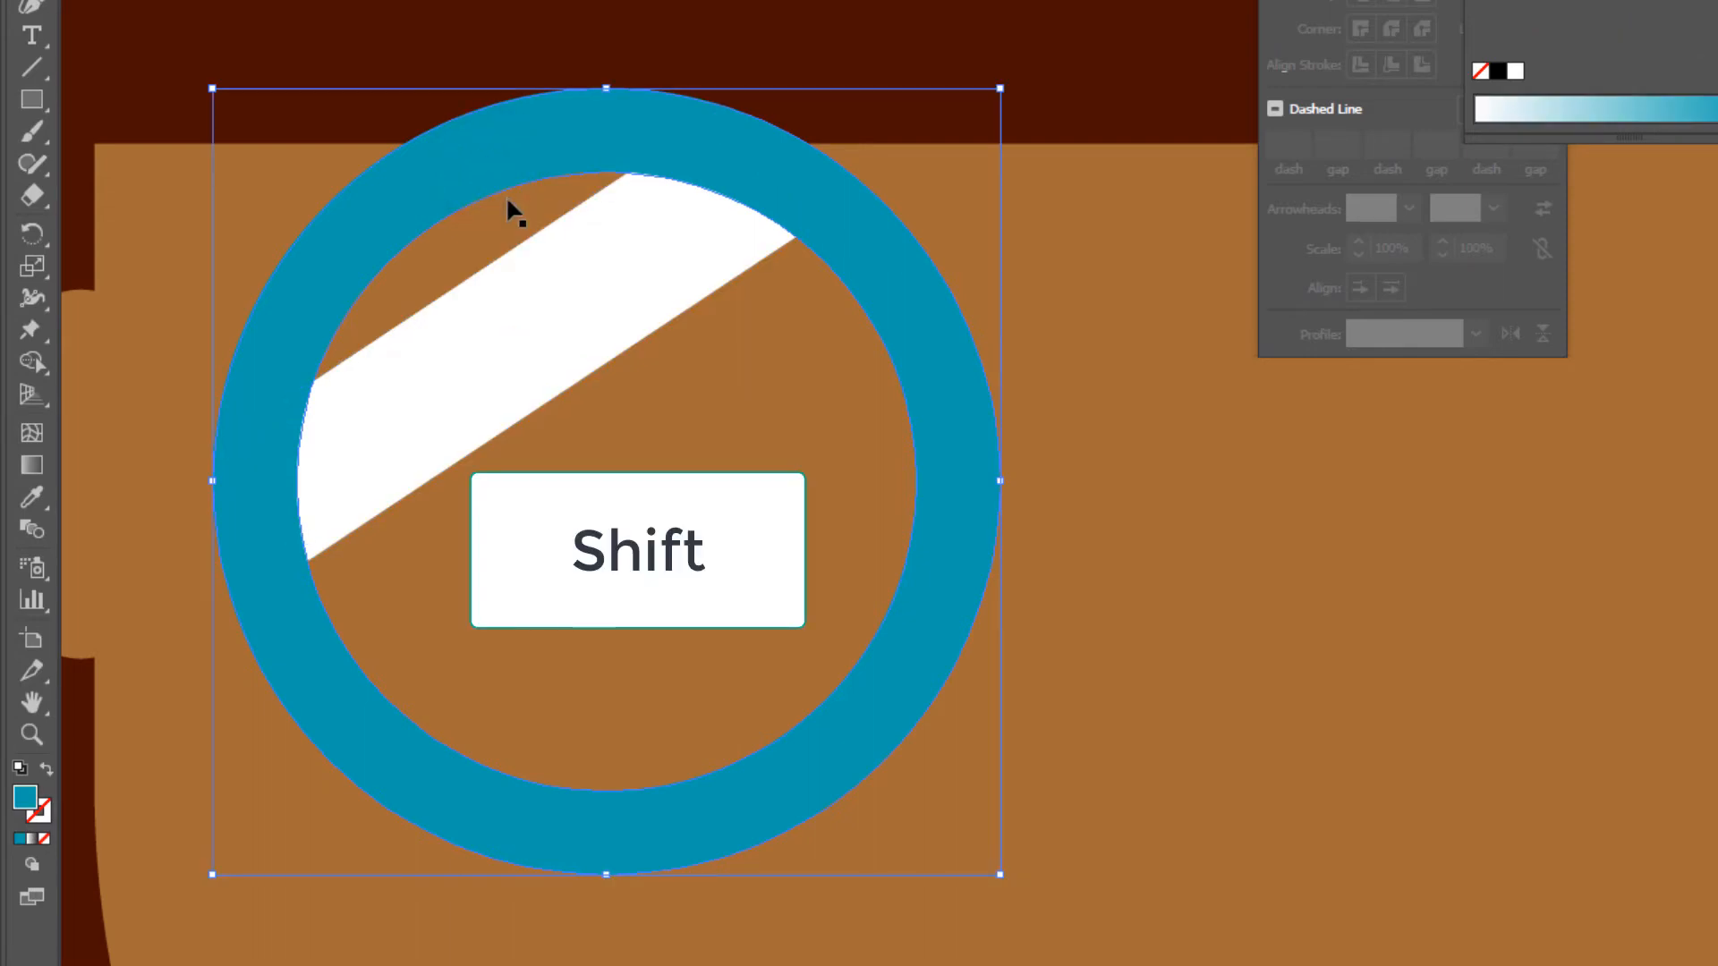
pyautogui.keyDown('shift'); pyautogui.click(610, 297); pyautogui.keyUp('shift')
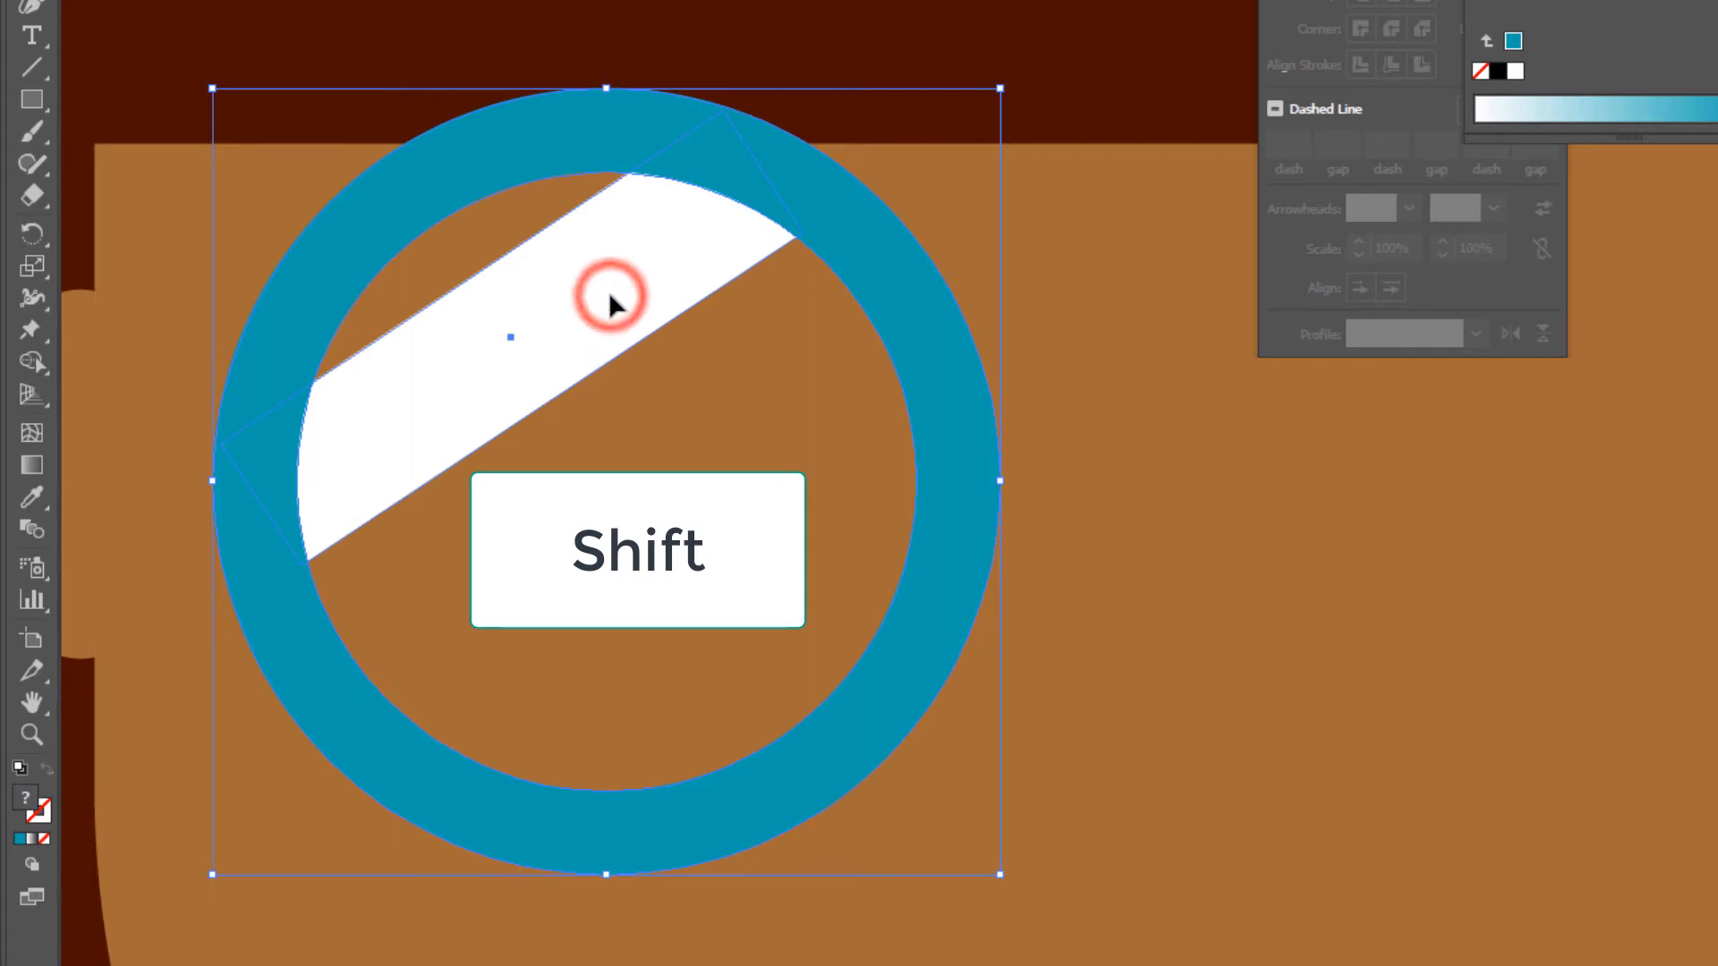
pyautogui.moveTo(611, 295); pyautogui.dragTo(610, 295)
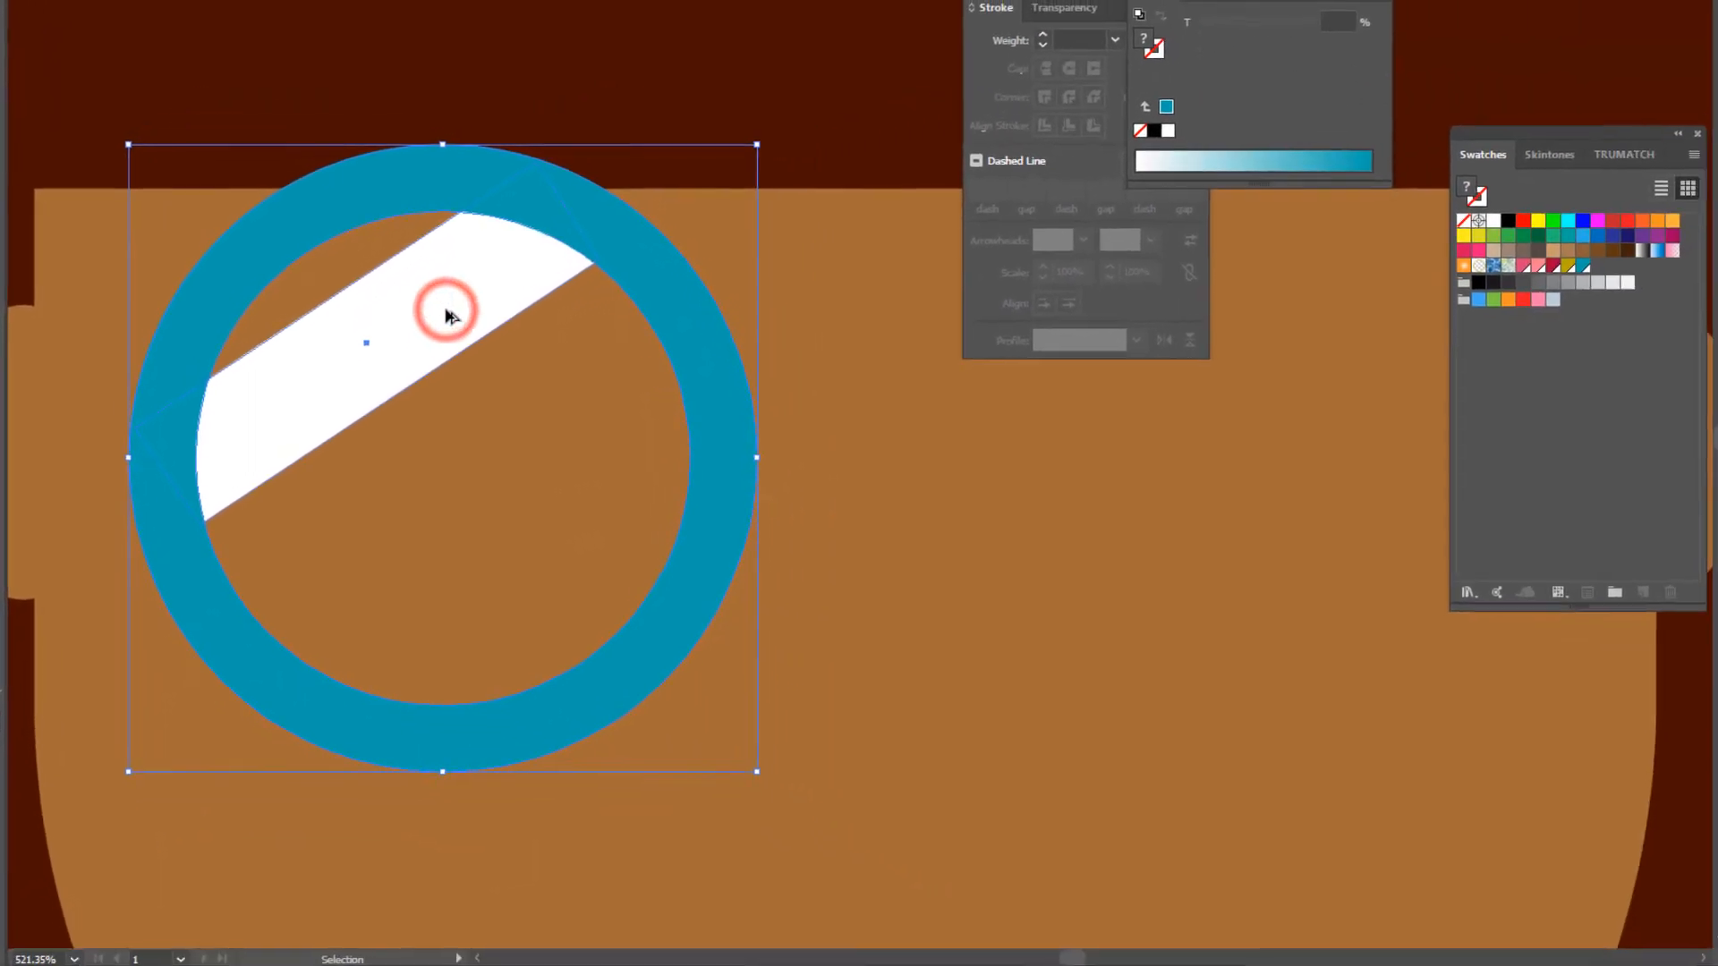
pyautogui.press('alt')
pyautogui.moveTo(447, 315); pyautogui.dragTo(1315, 315)
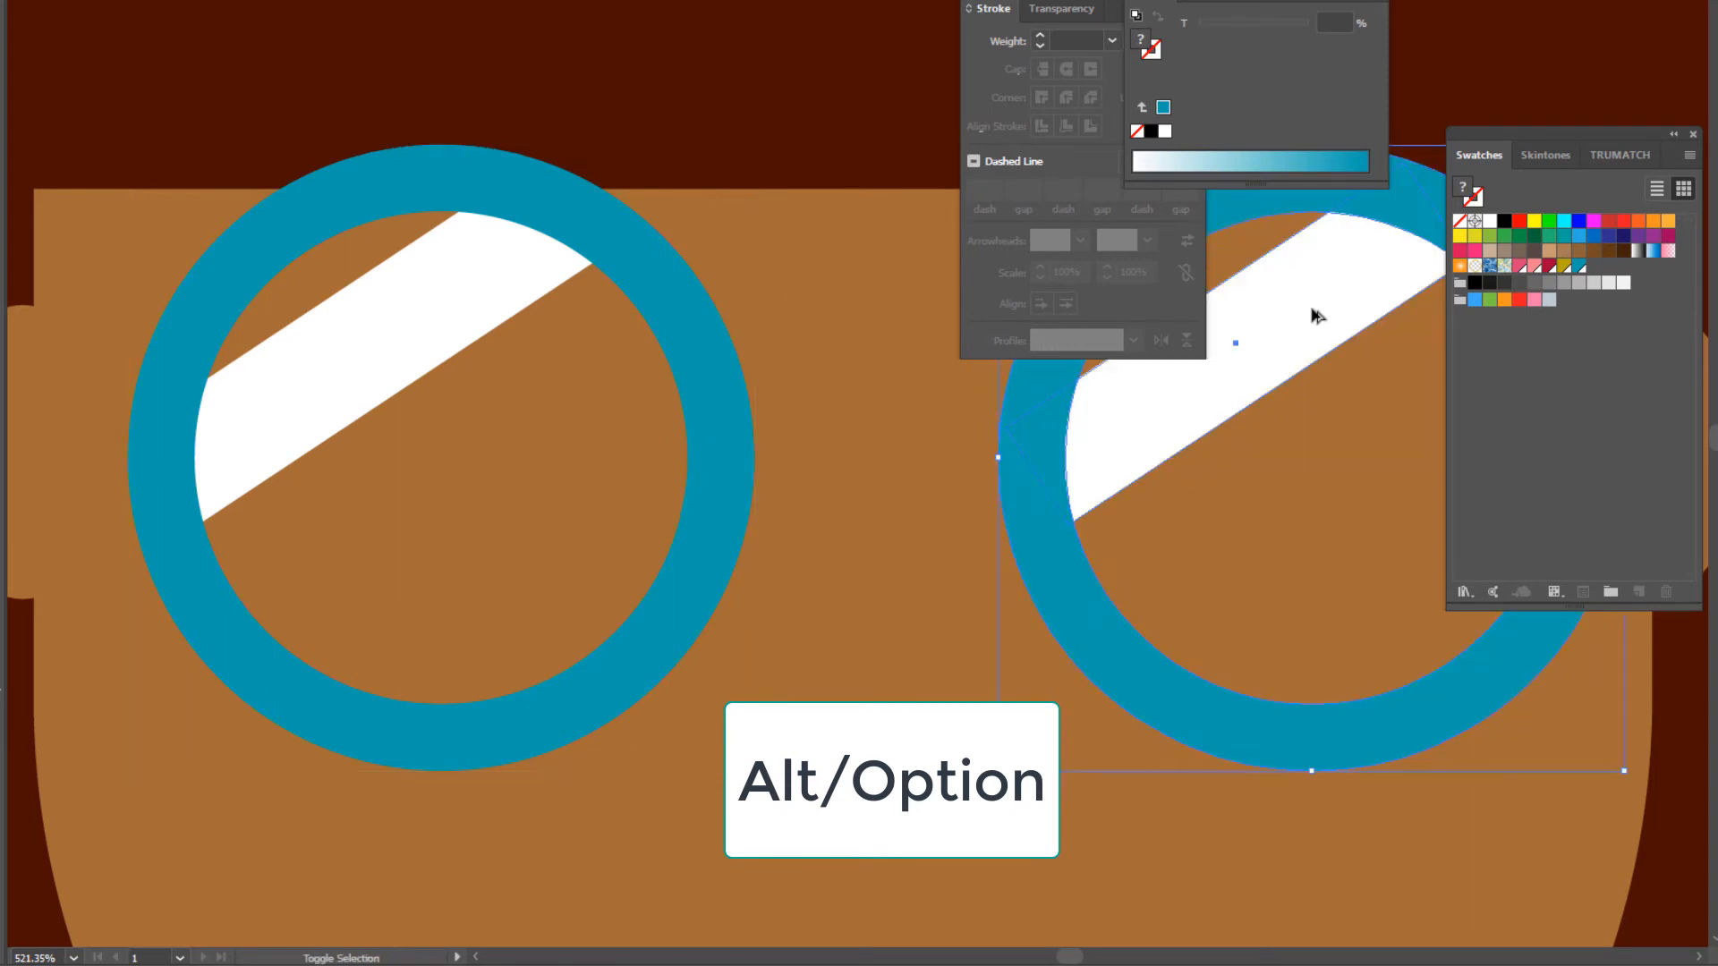
# - Shift the duplicated lens slightly left, closer to the first lens, keeping both at the same height
pyautogui.hotkey('ctrl', '-')
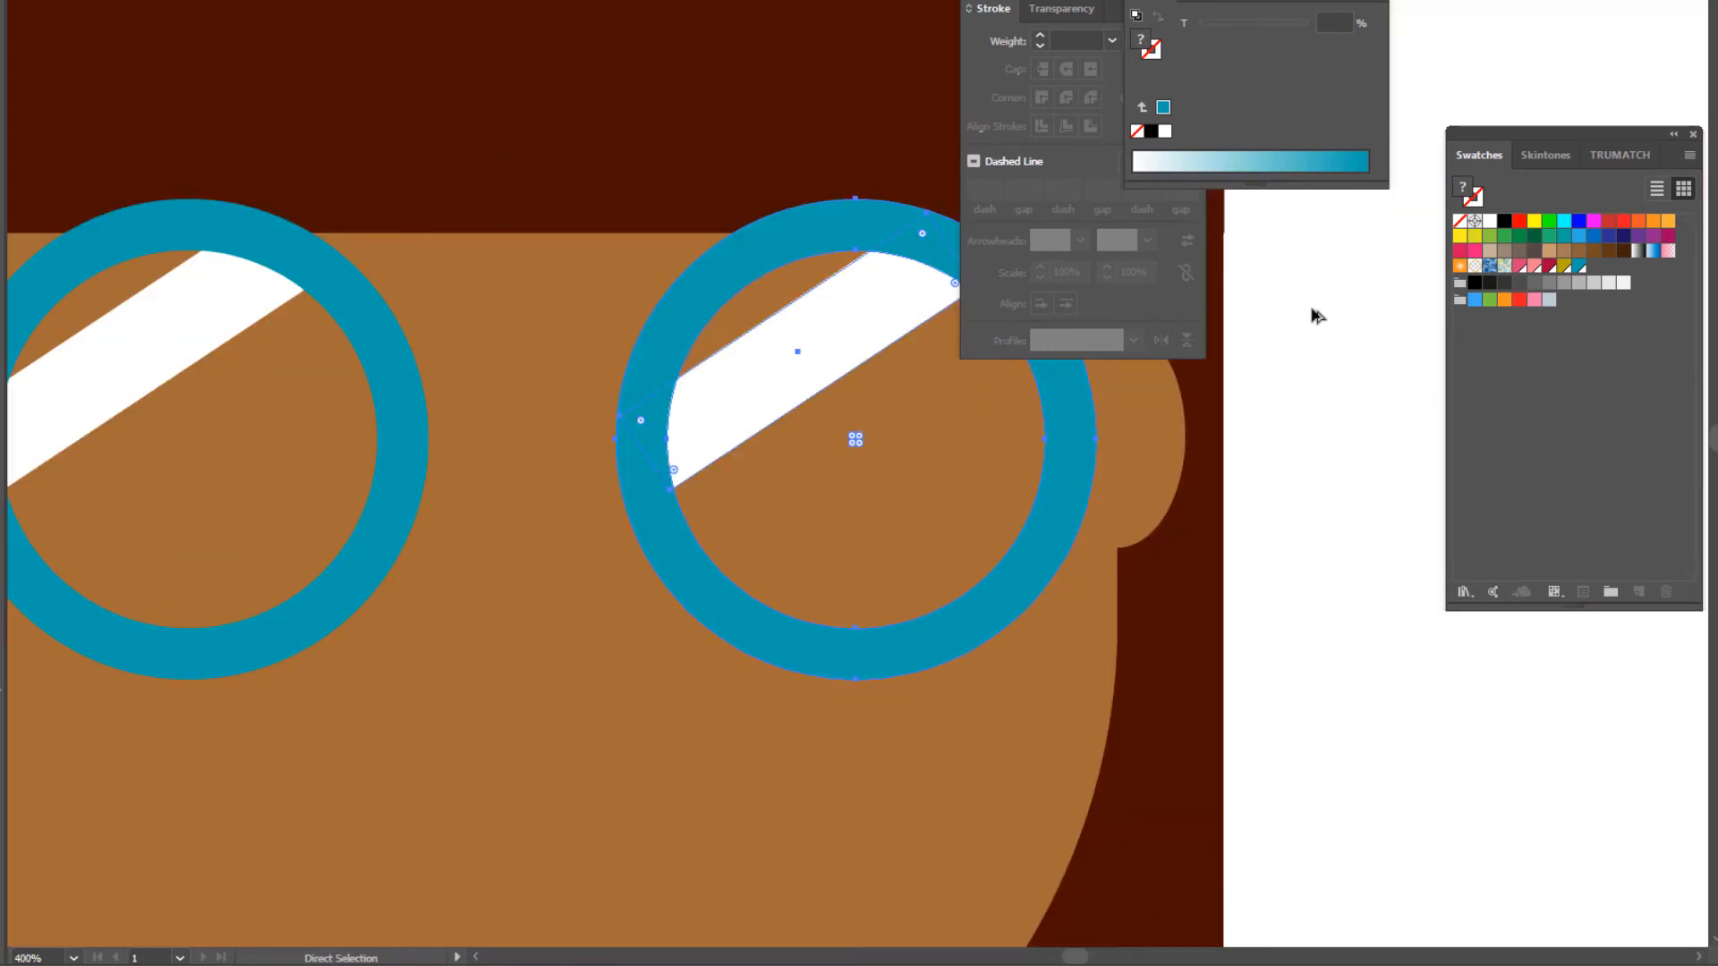
pyautogui.hotkey('ctrl', '-')
pyautogui.press('space')
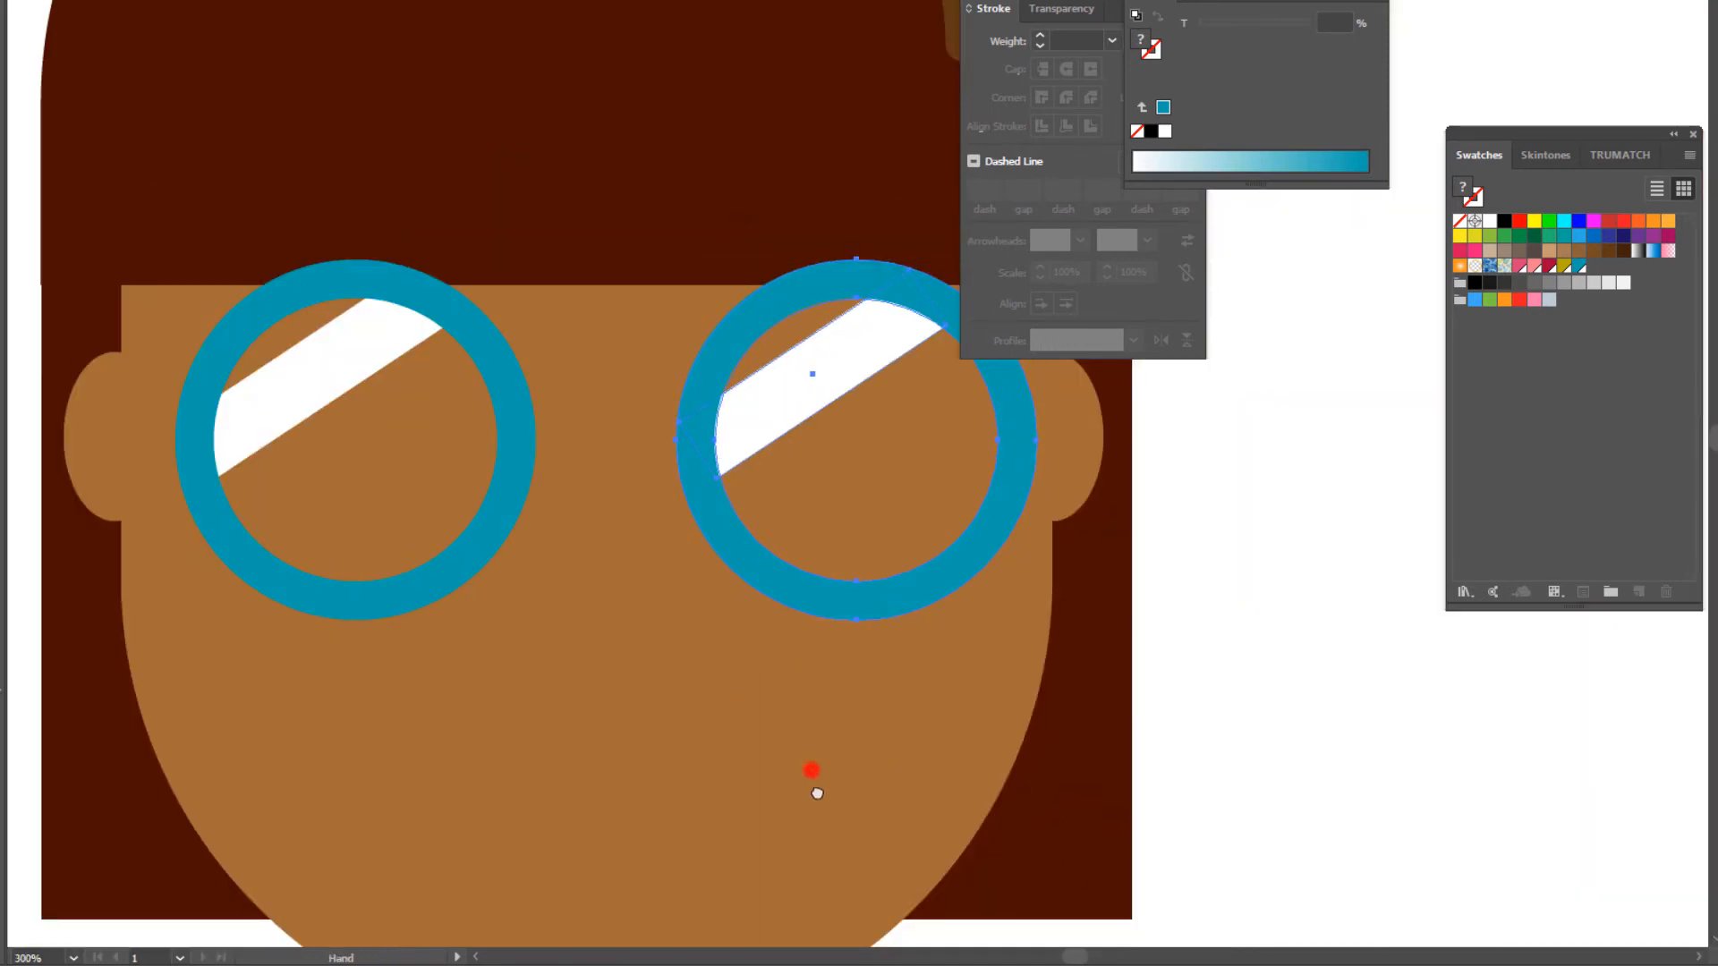
pyautogui.moveTo(817, 794); pyautogui.dragTo(832, 861)
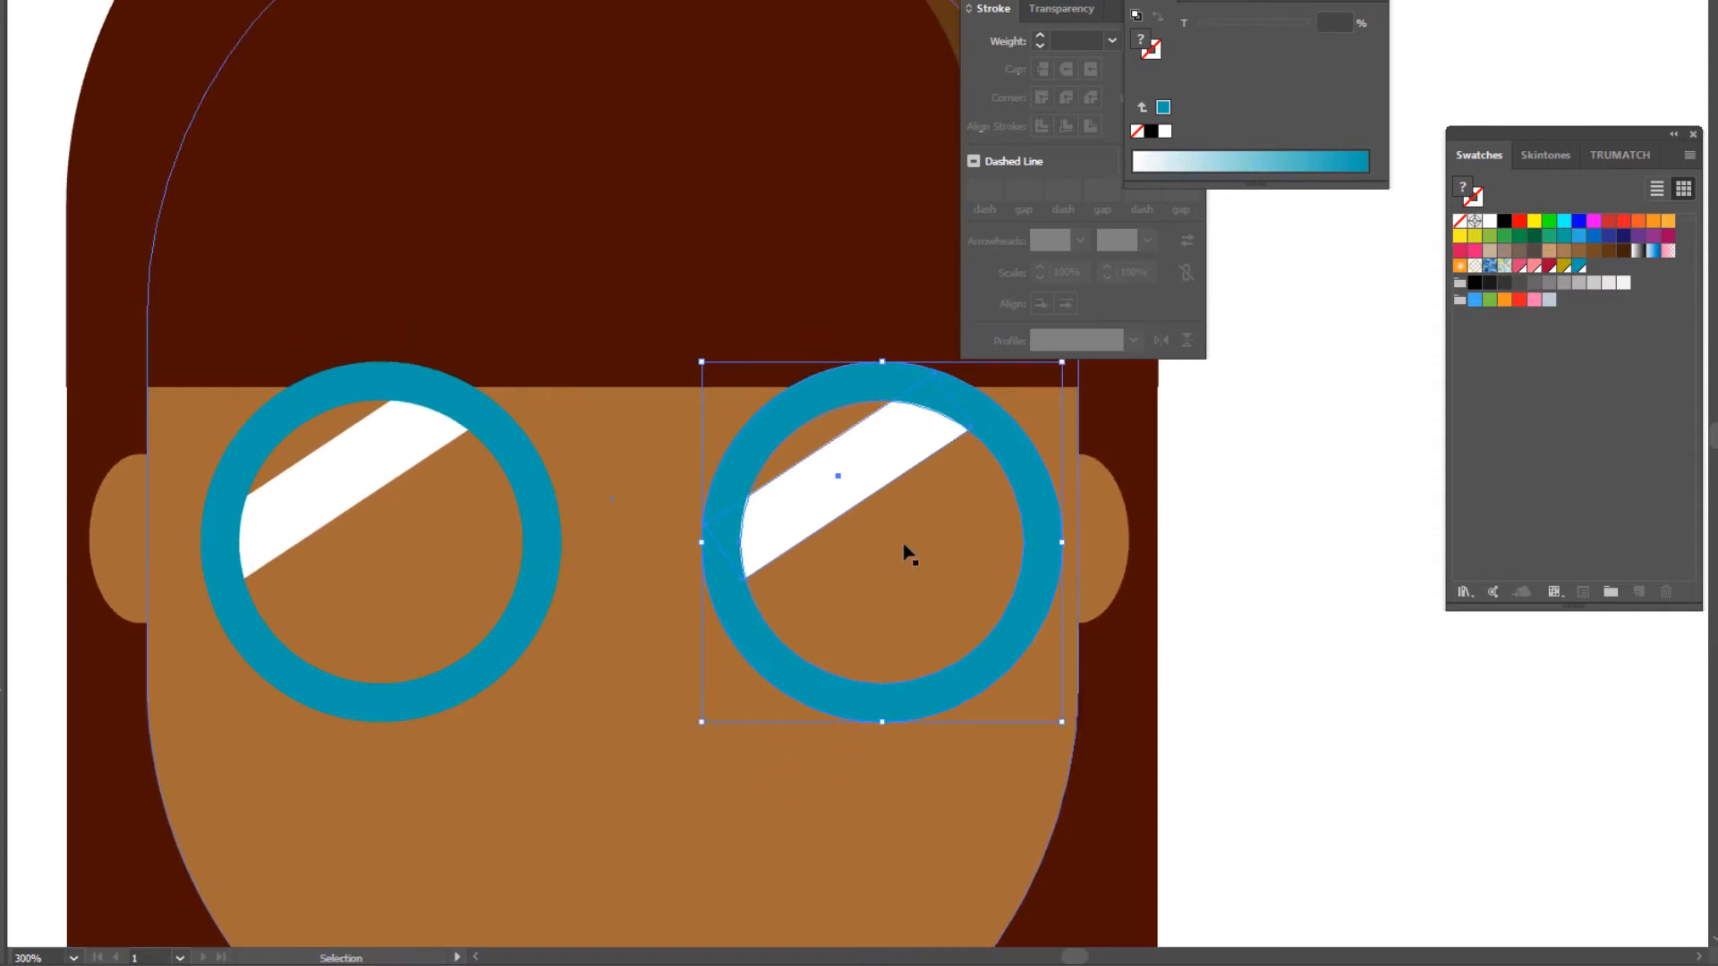
pyautogui.moveTo(896, 461); pyautogui.dragTo(845, 461)
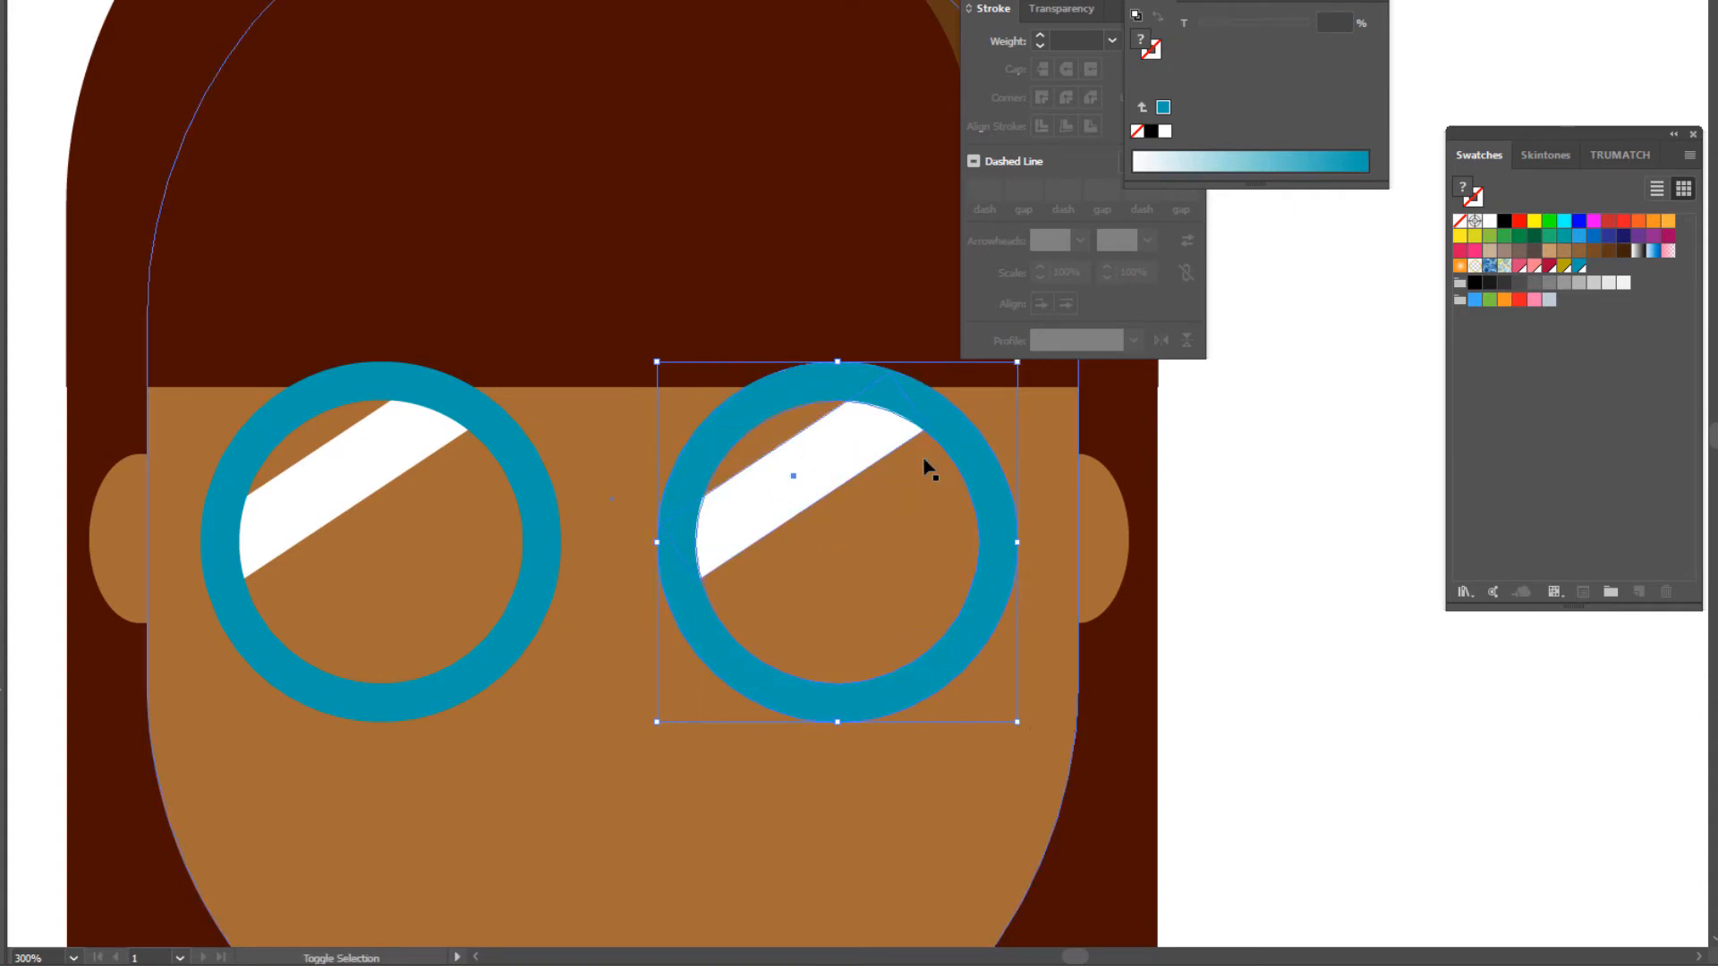
# - Reselect the right lens's ring and white glare bar together and make the ring the key object
pyautogui.click(891, 398)
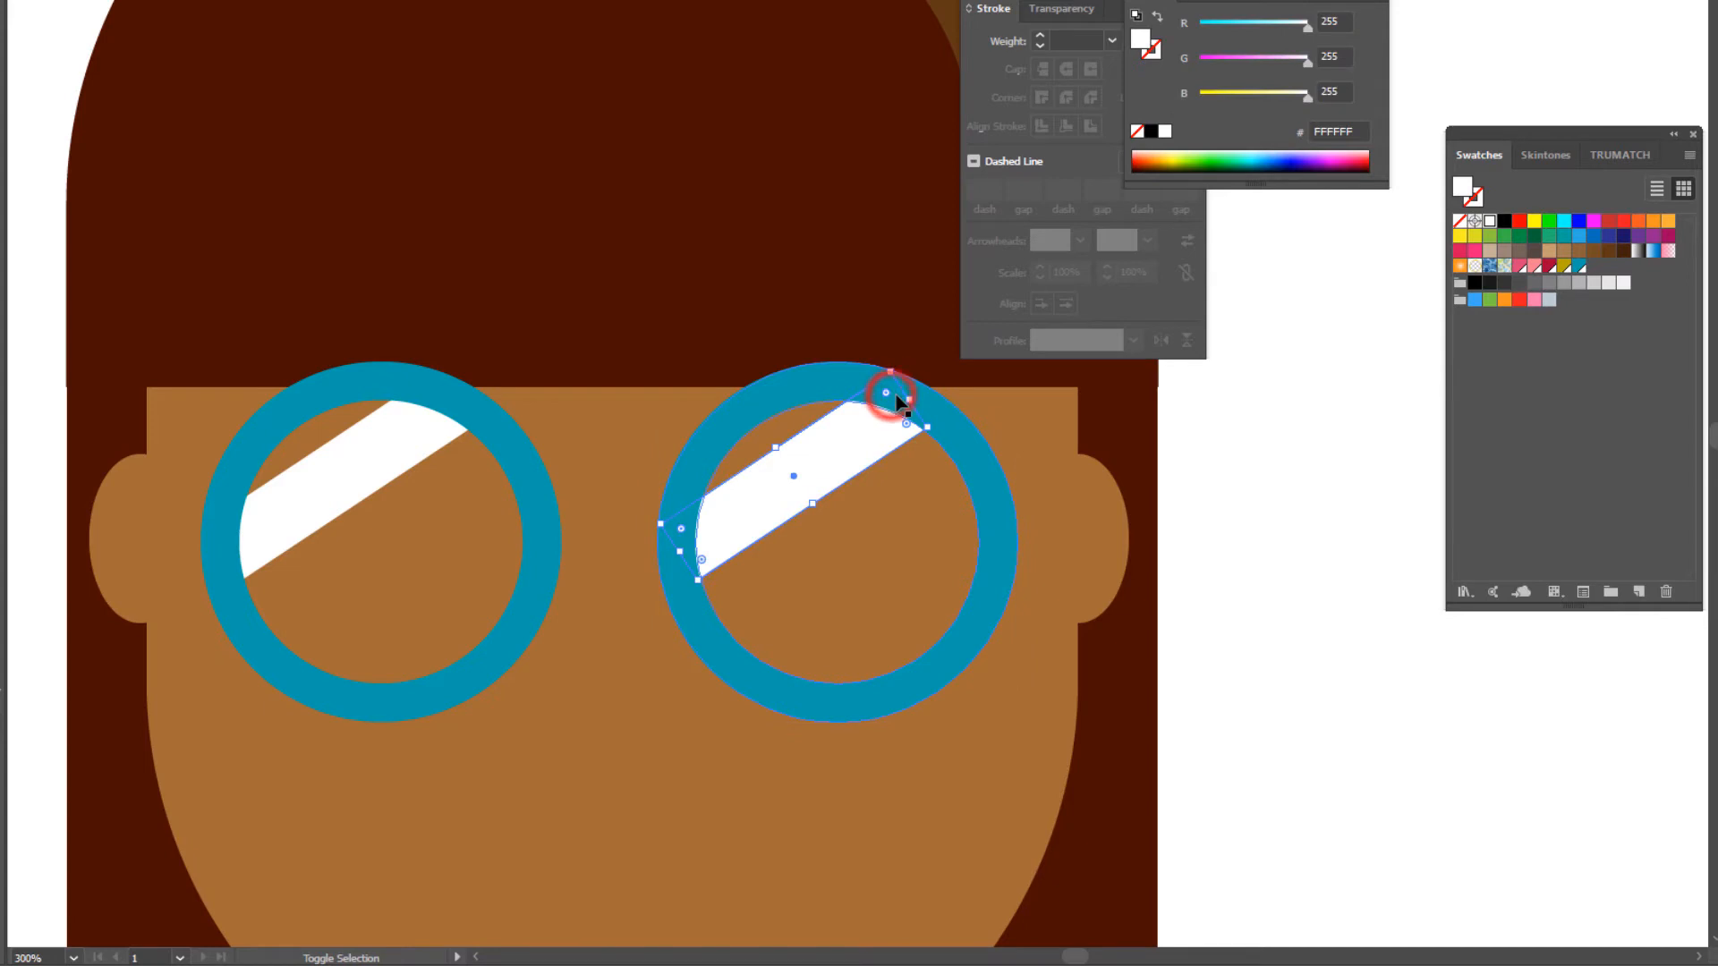
pyautogui.keyDown('shift'); pyautogui.click(976, 476); pyautogui.keyUp('shift')
pyautogui.keyDown('shift'); pyautogui.click(976, 476); pyautogui.keyUp('shift')
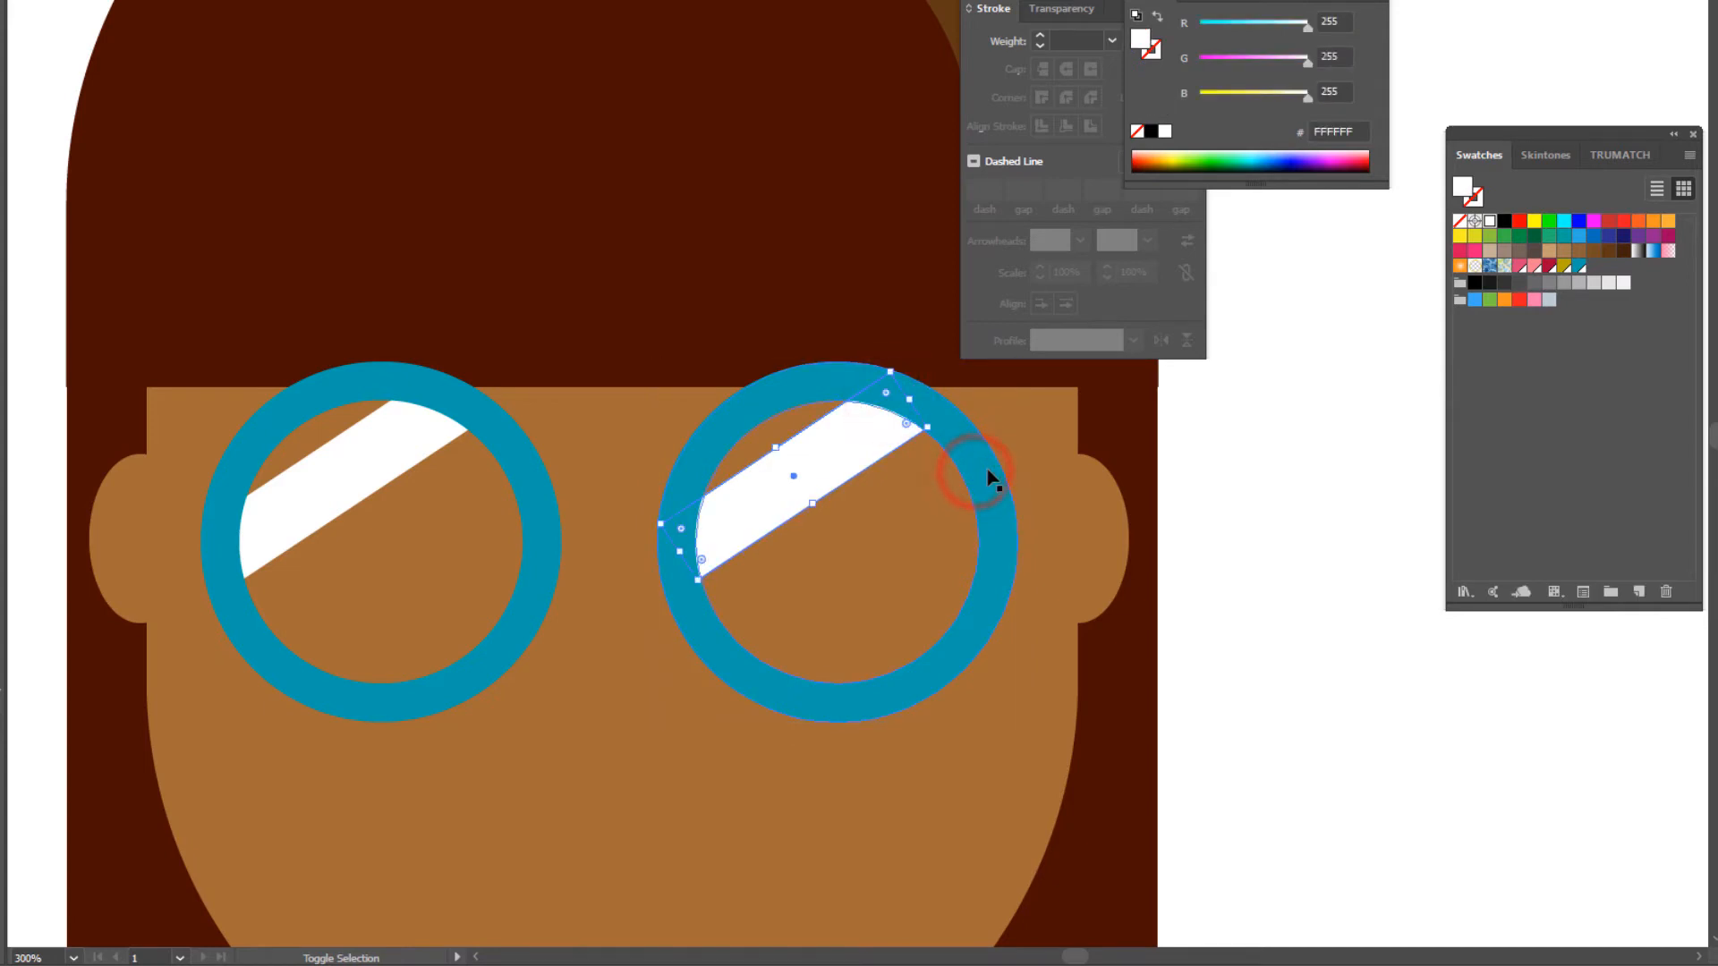
pyautogui.click(691, 452)
pyautogui.keyDown('shift'); pyautogui.click(905, 430); pyautogui.keyUp('shift')
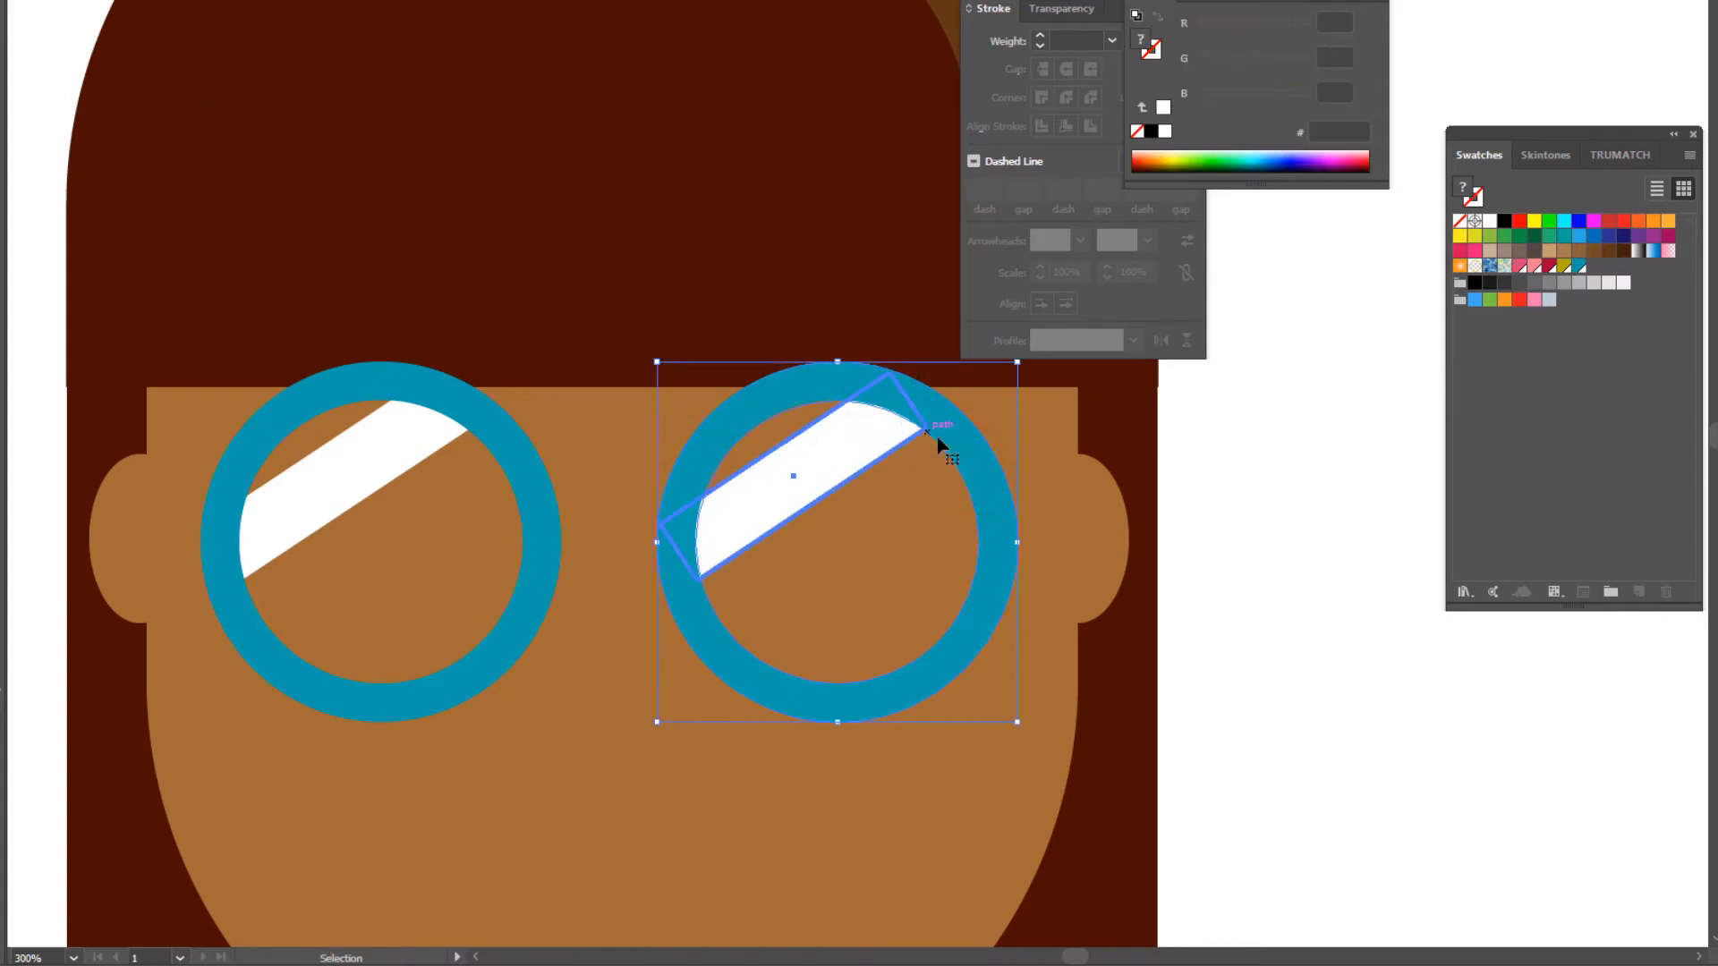
pyautogui.click(951, 435)
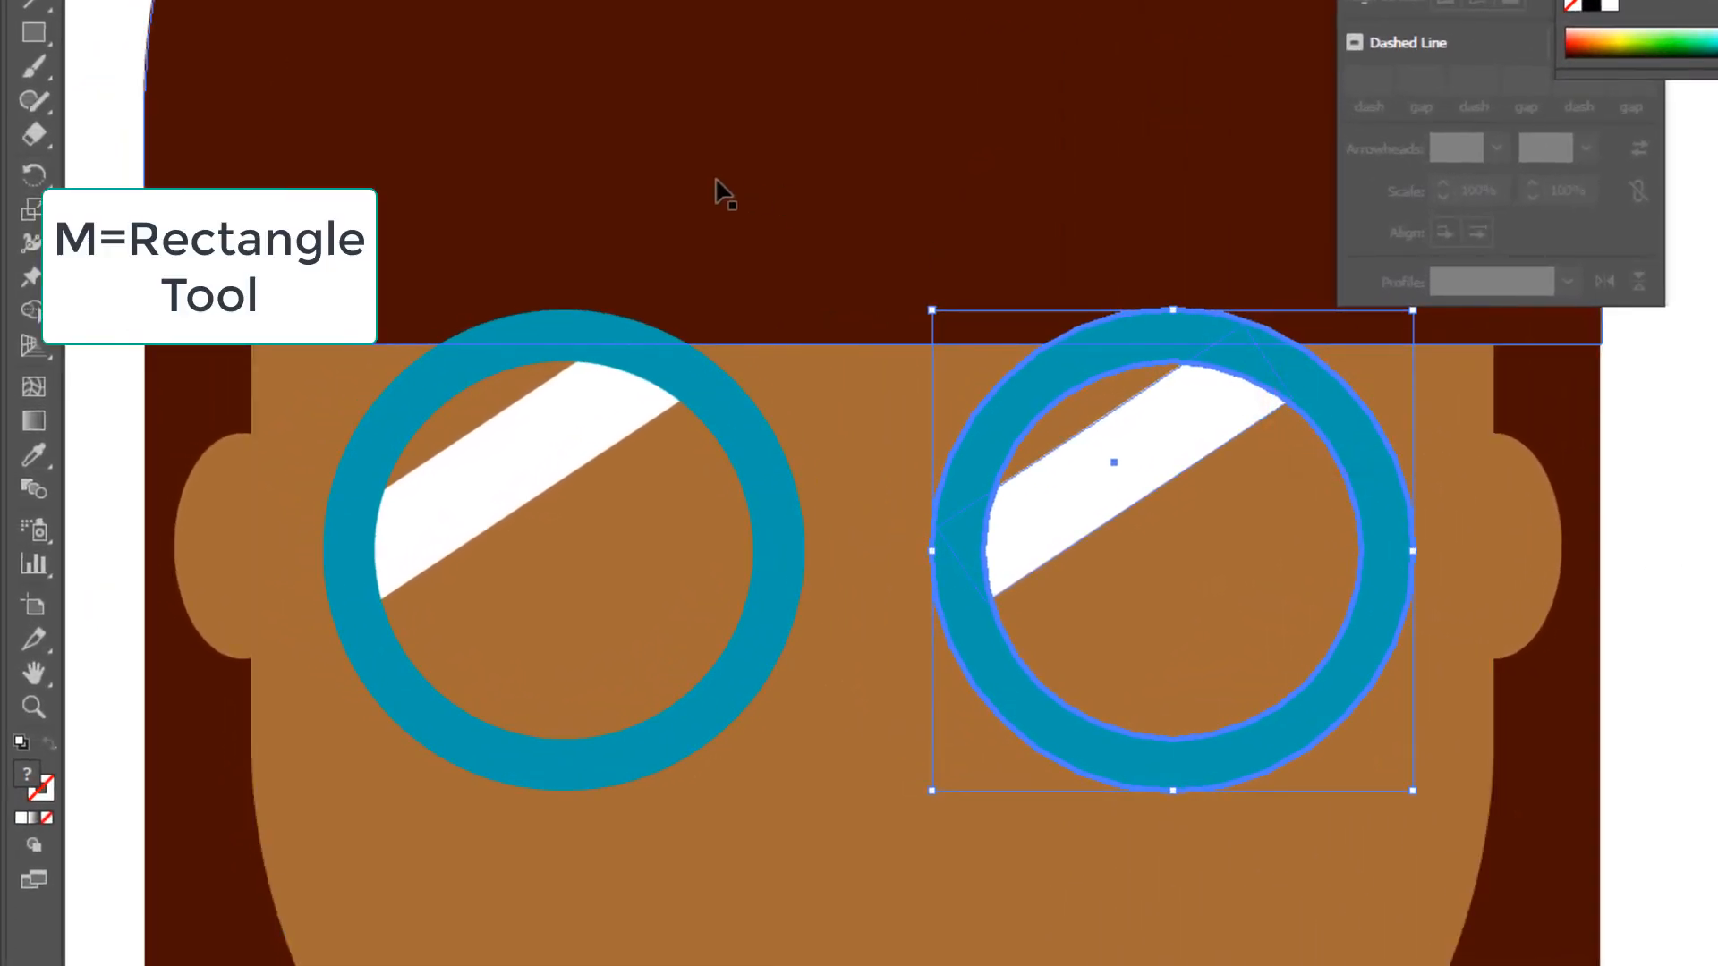
# - Draw a horizontal rectangle bridging the two lenses and fill it with the same blue as the rings
pyautogui.click(35, 28)
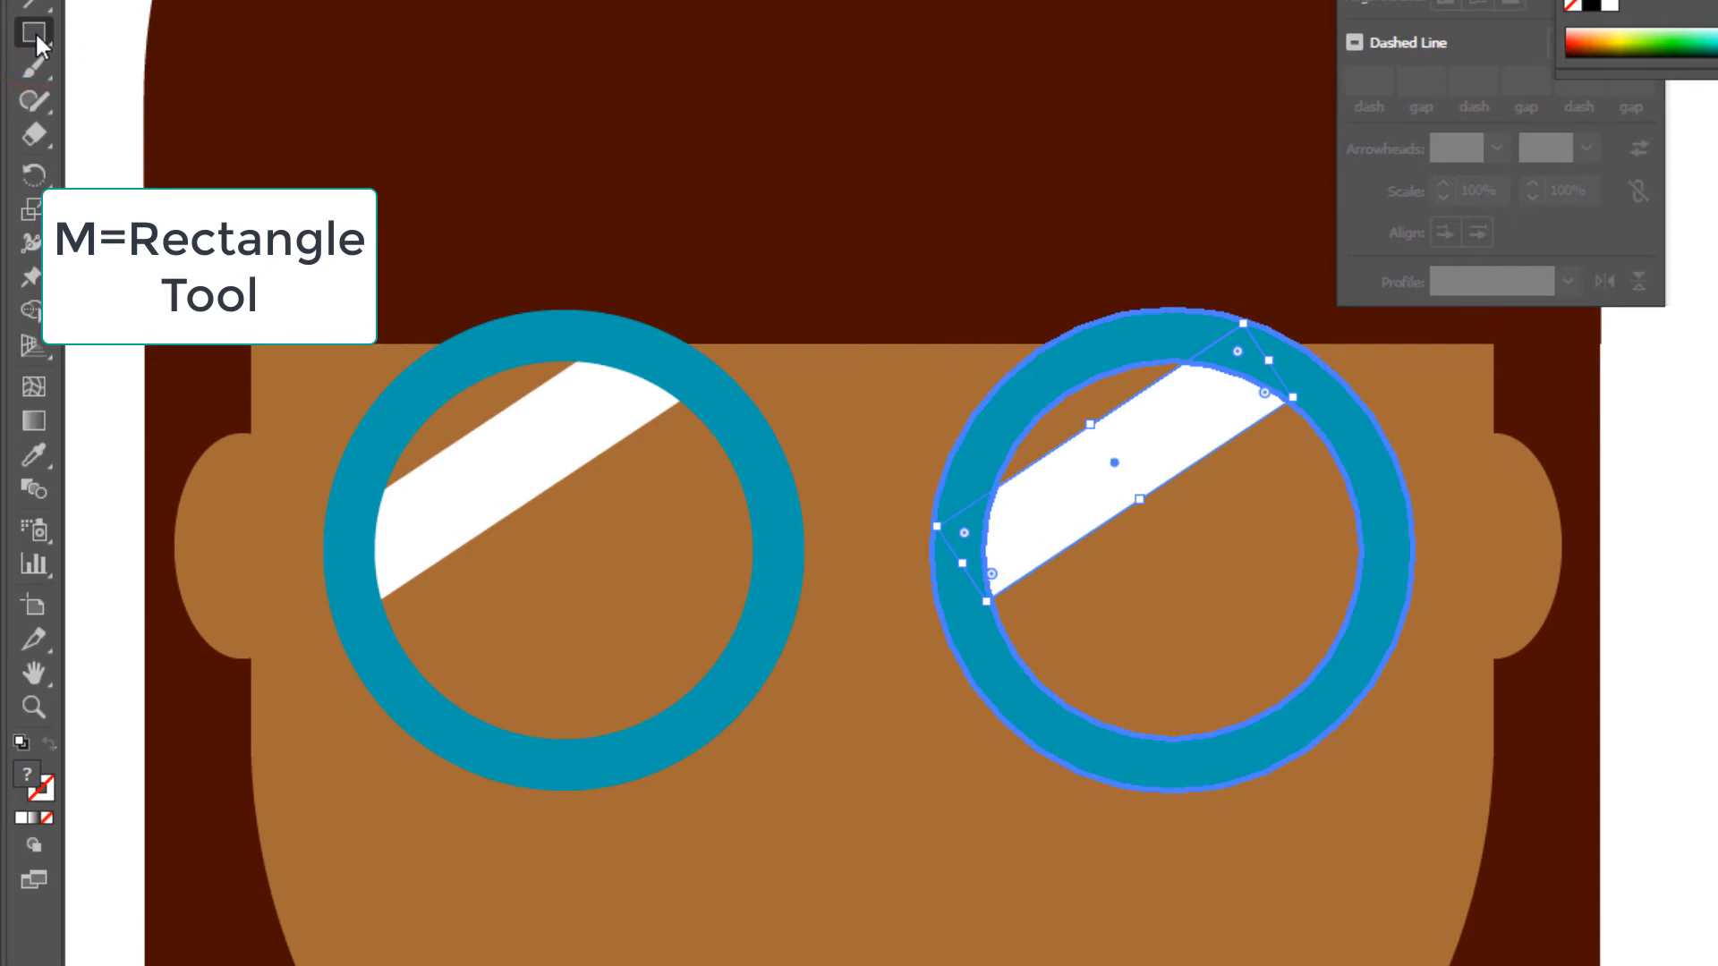
pyautogui.moveTo(36, 36); pyautogui.dragTo(141, 31)
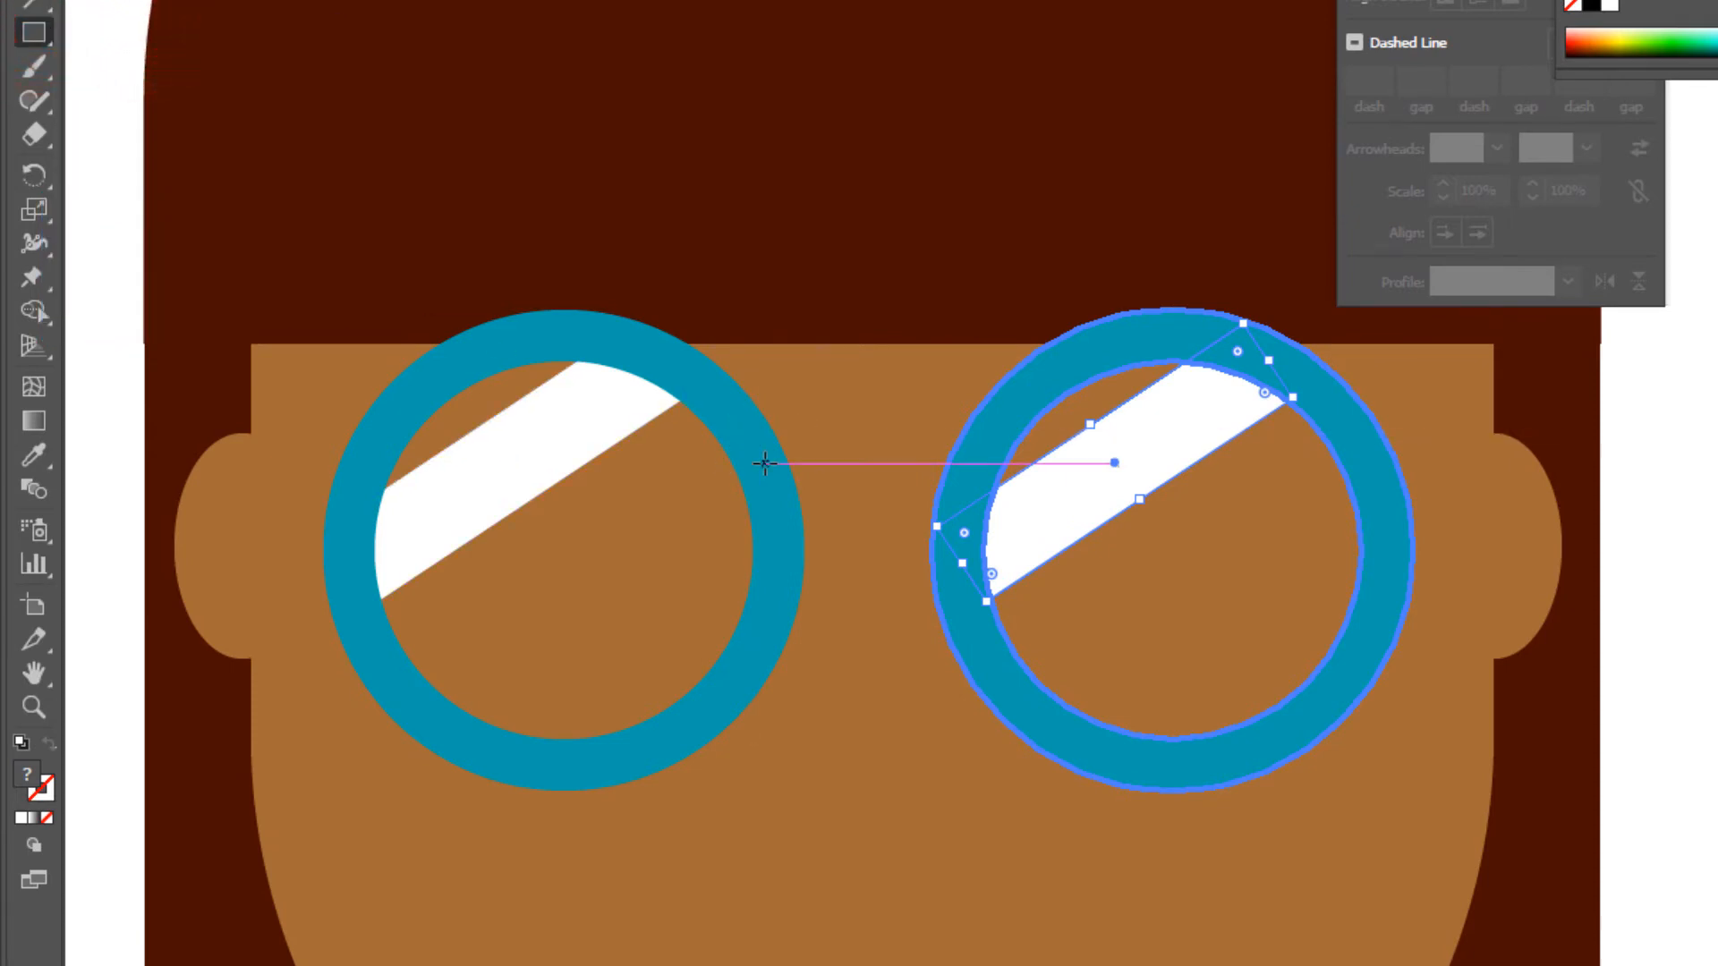
pyautogui.moveTo(756, 436); pyautogui.dragTo(972, 511)
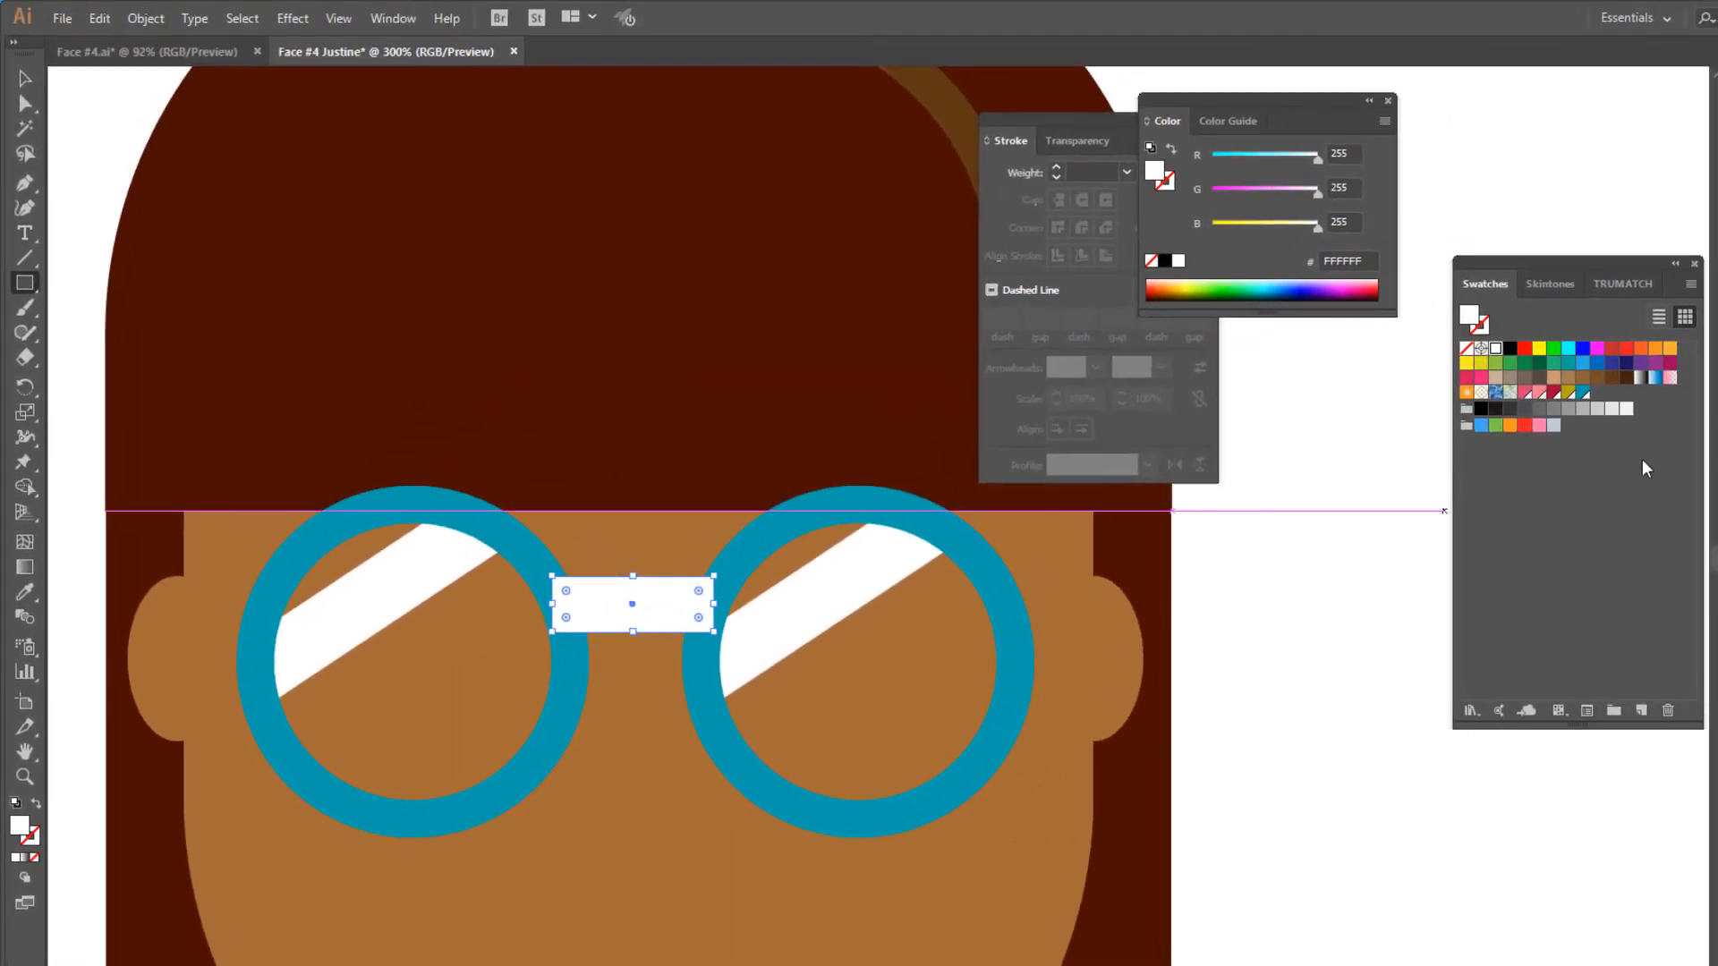
pyautogui.click(1581, 394)
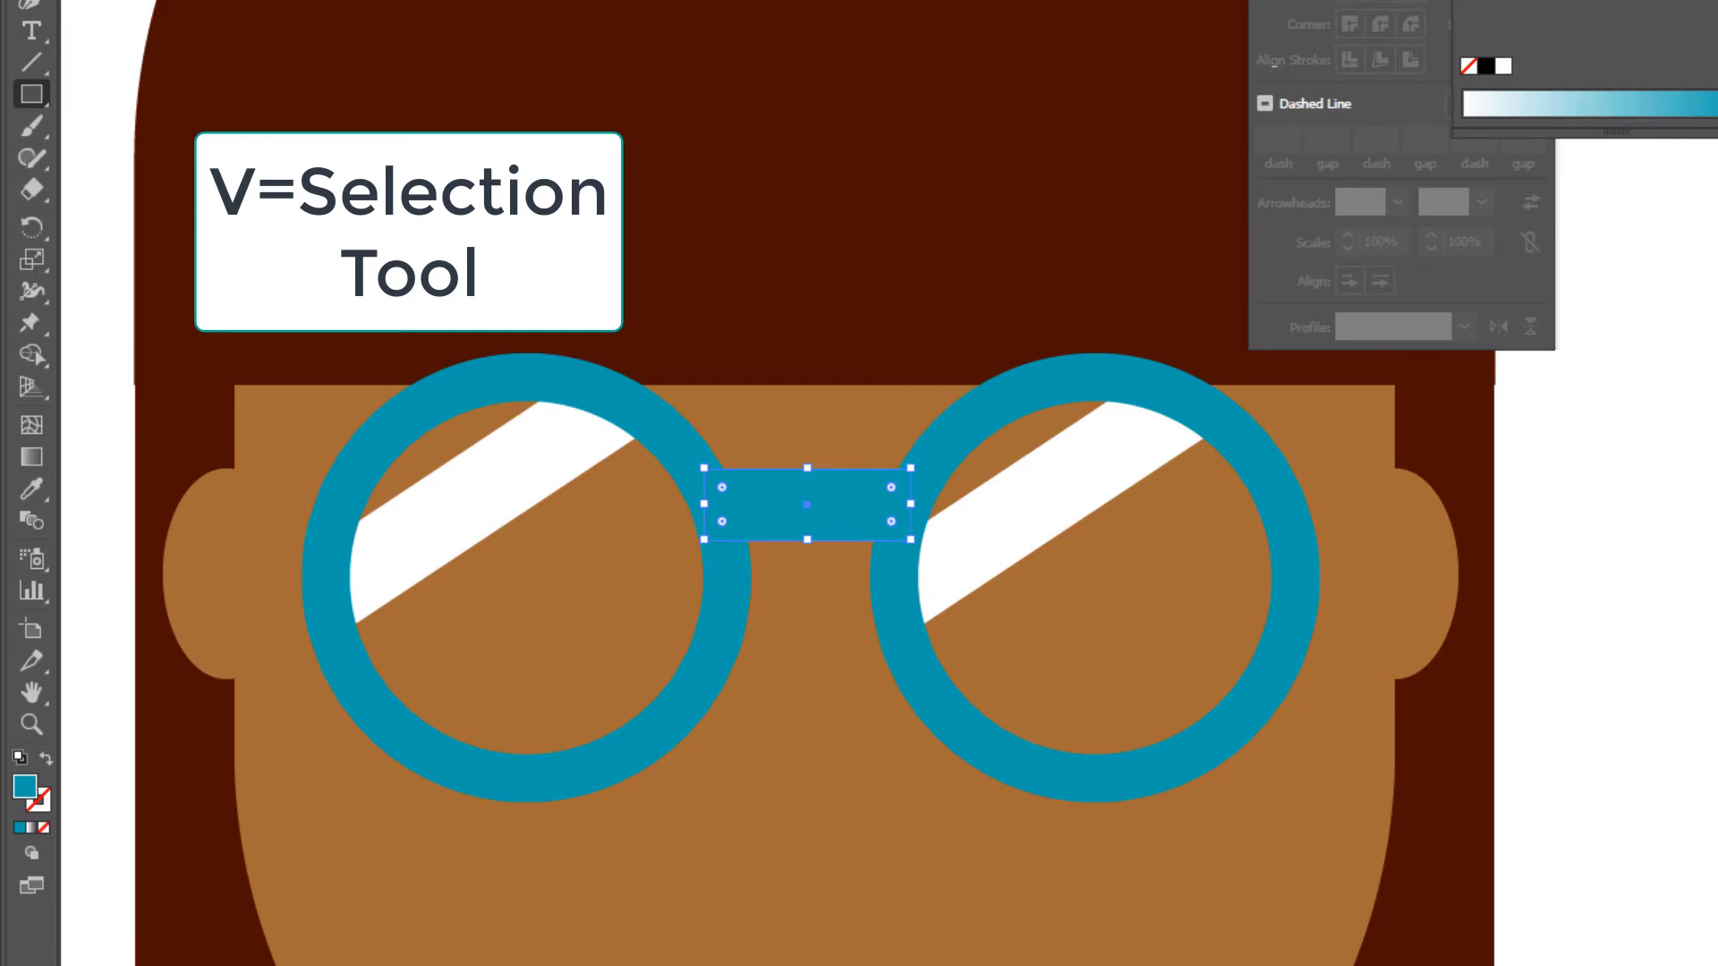
# - Select both rings, both white glare bars and the bridge, and group them into one glasses object
pyautogui.press('v')
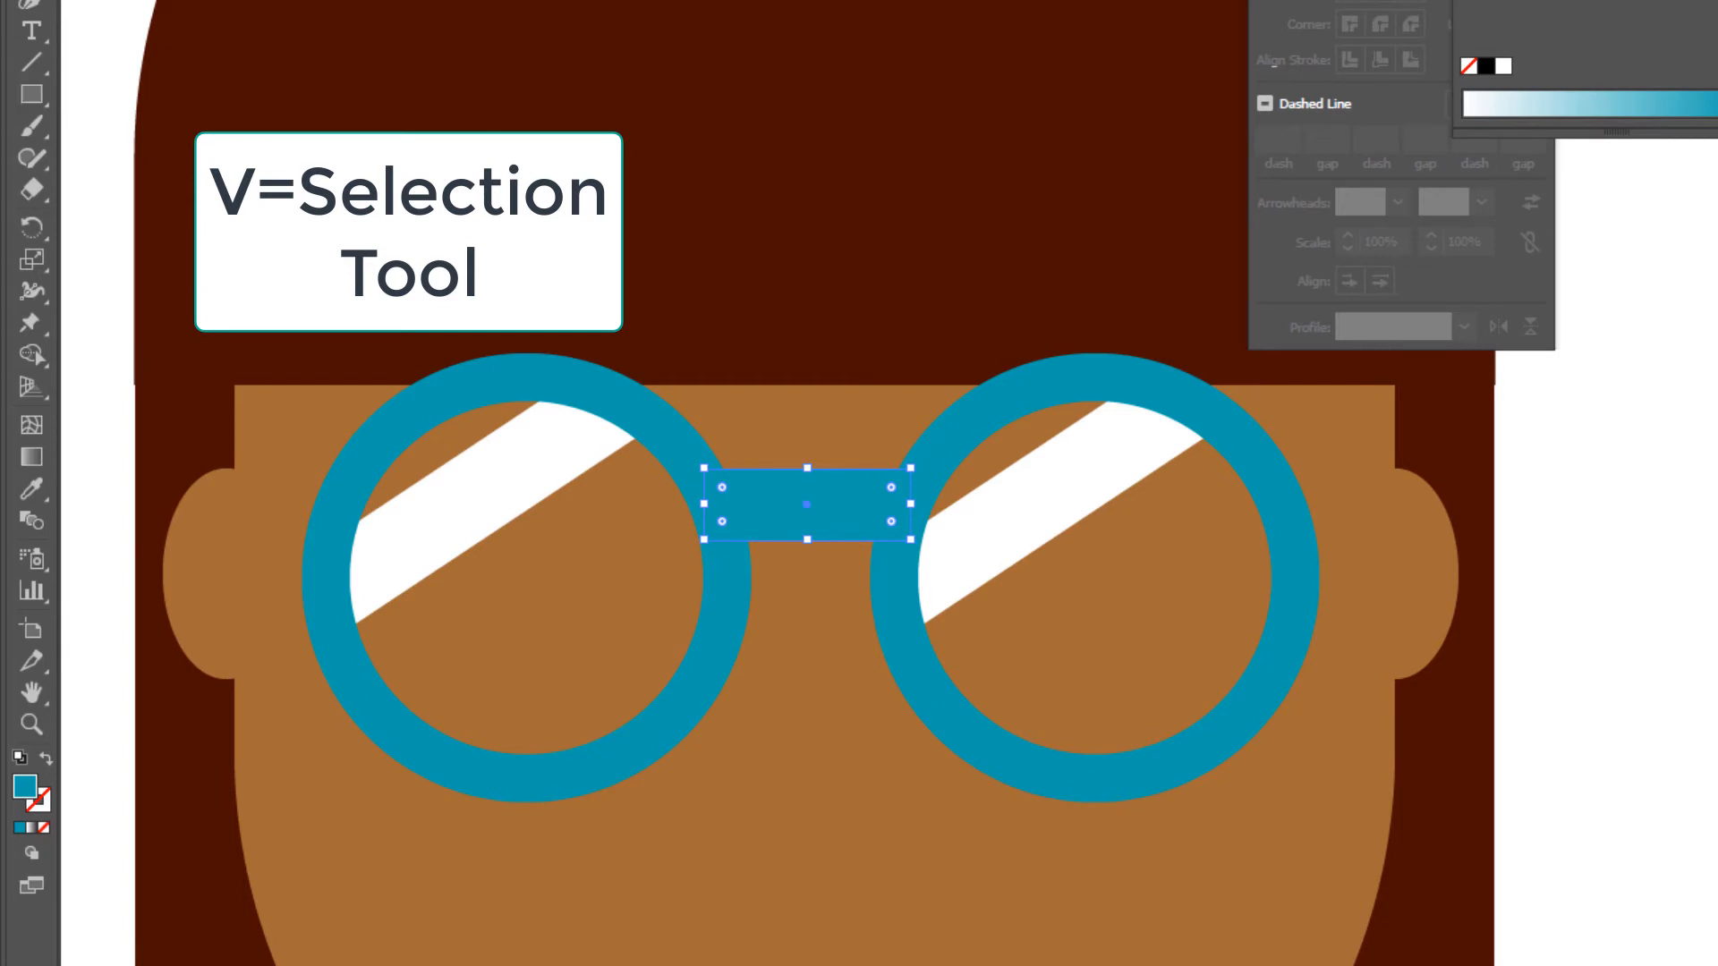
pyautogui.keyDown('shift'); pyautogui.click(606, 403); pyautogui.keyUp('shift')
pyautogui.keyDown('shift'); pyautogui.click(560, 443); pyautogui.keyUp('shift')
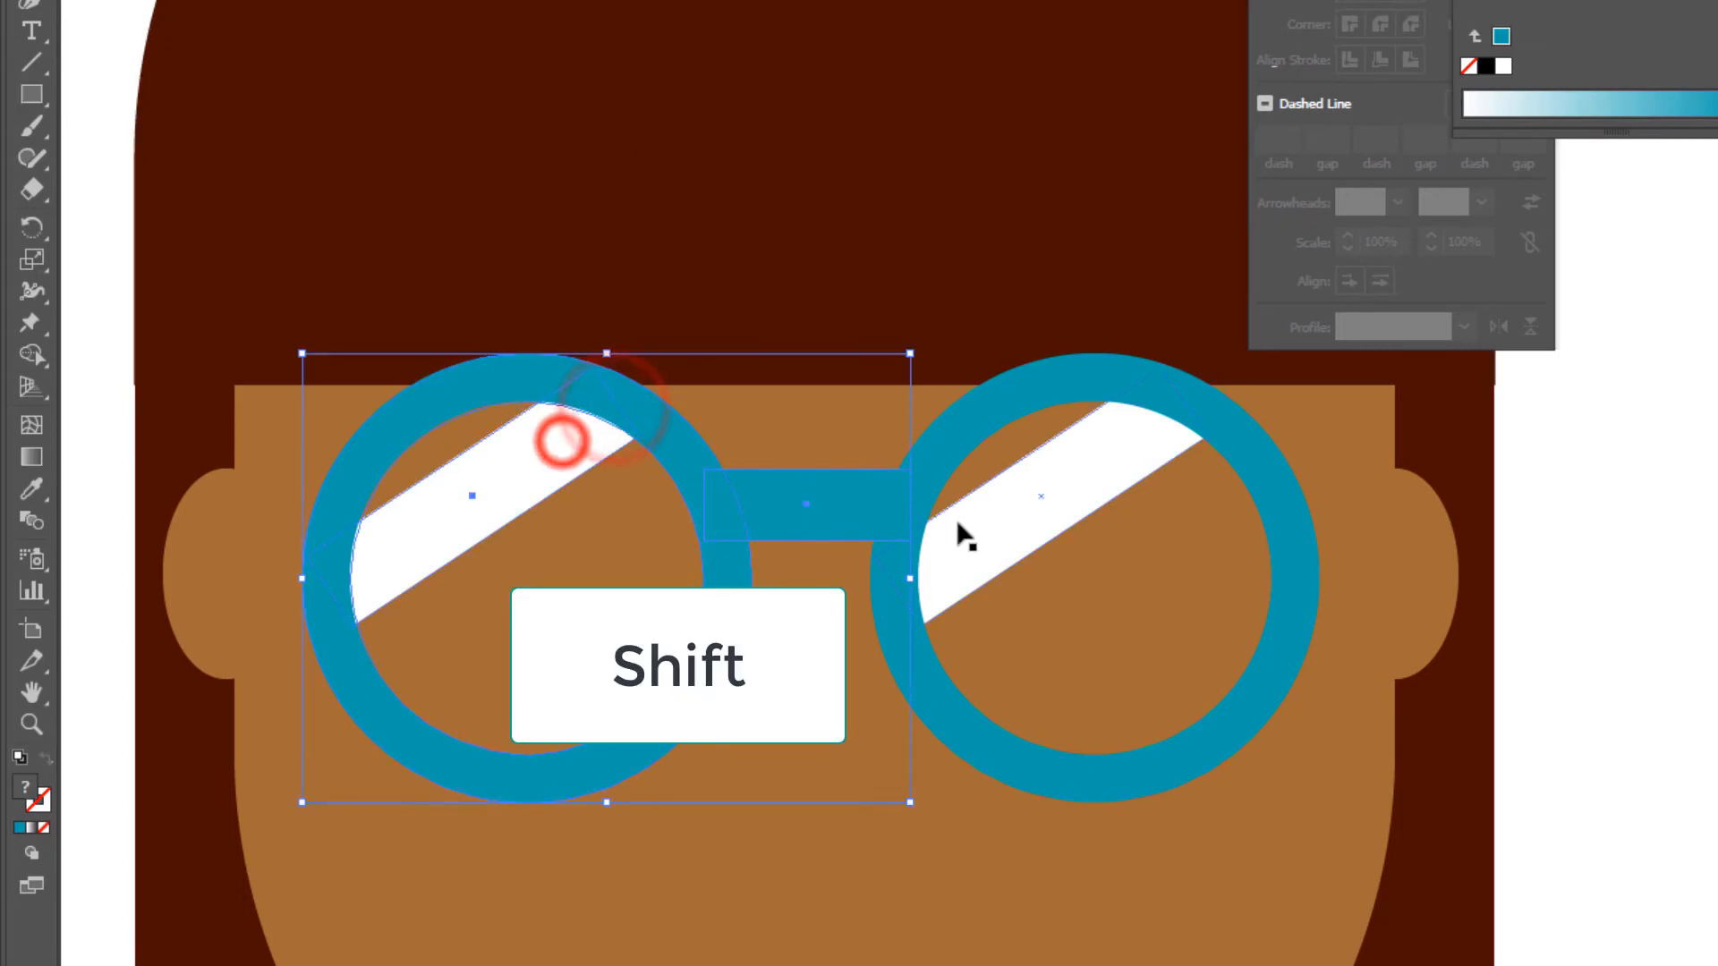
pyautogui.keyDown('shift'); pyautogui.click(961, 421); pyautogui.keyUp('shift')
pyautogui.keyDown('shift'); pyautogui.click(1038, 489); pyautogui.keyUp('shift')
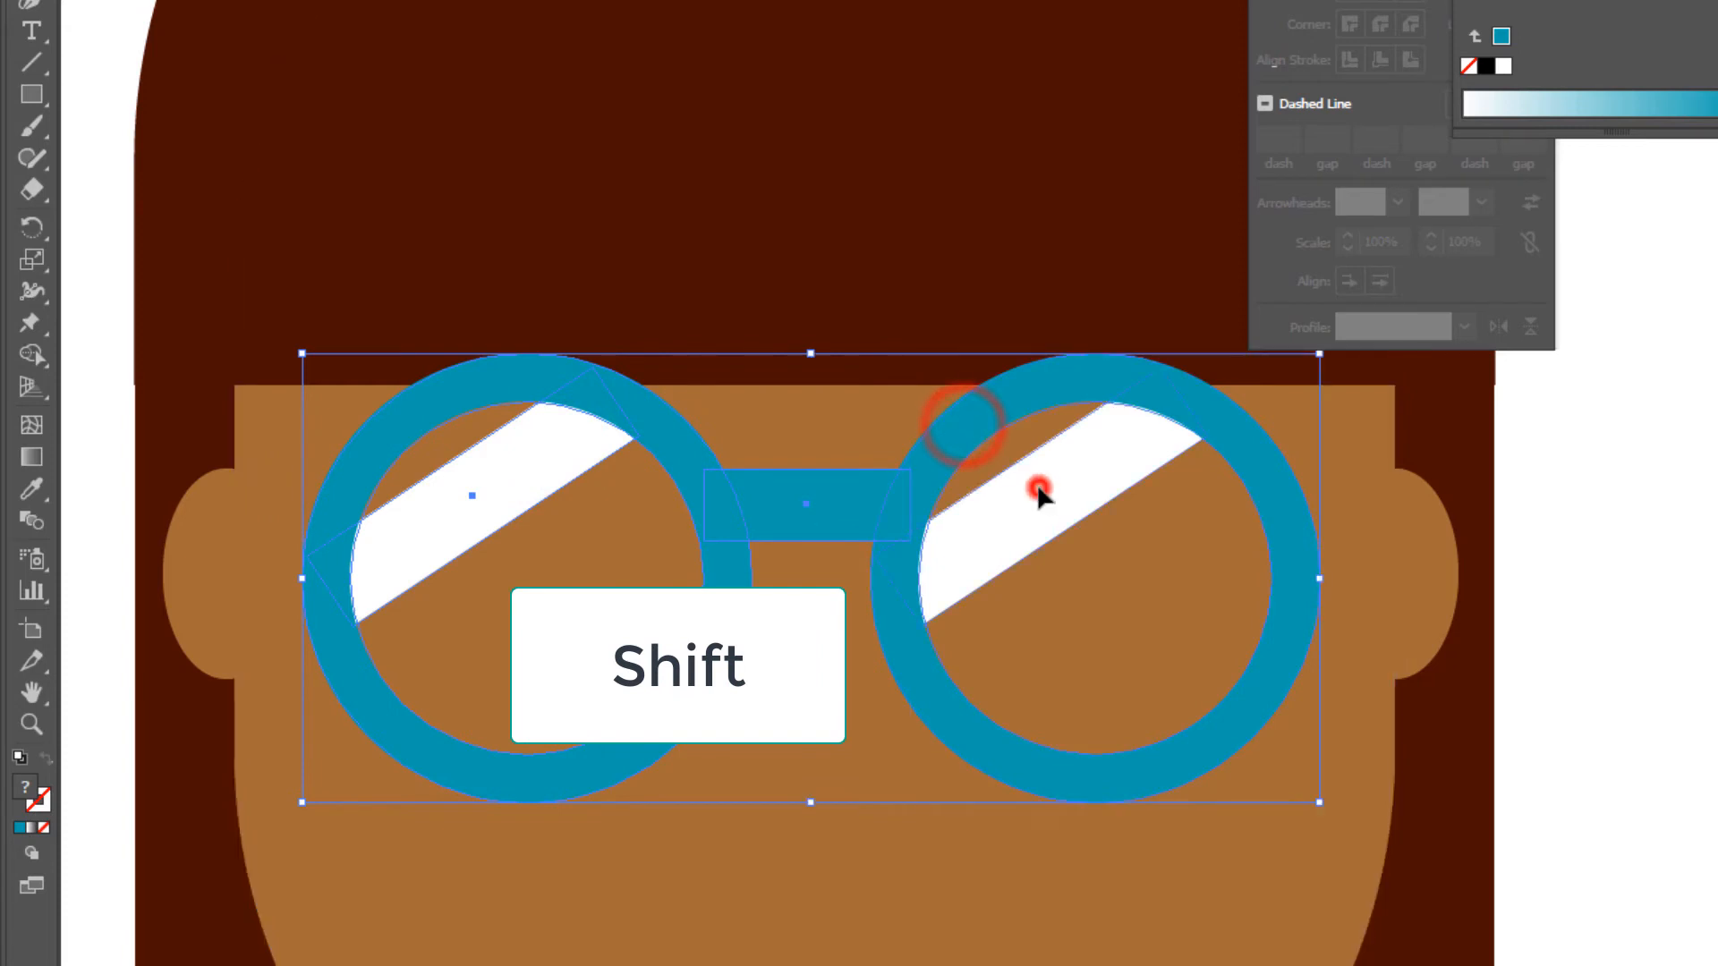
pyautogui.rightClick(1042, 495)
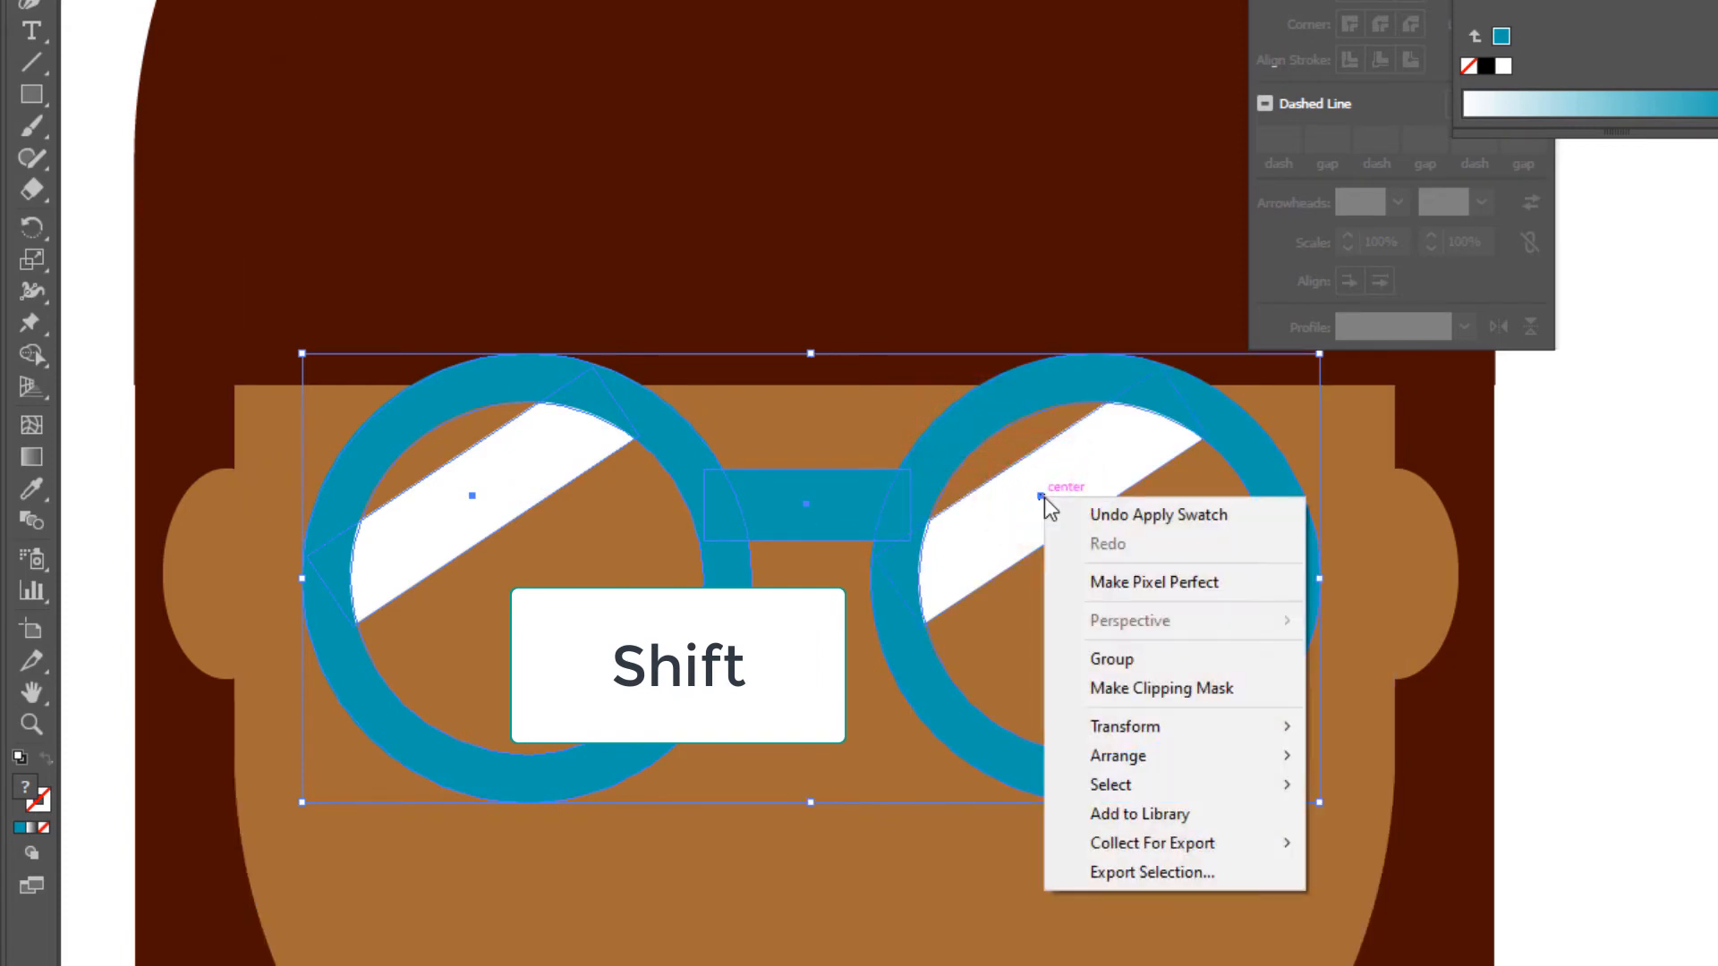
pyautogui.click(1142, 660)
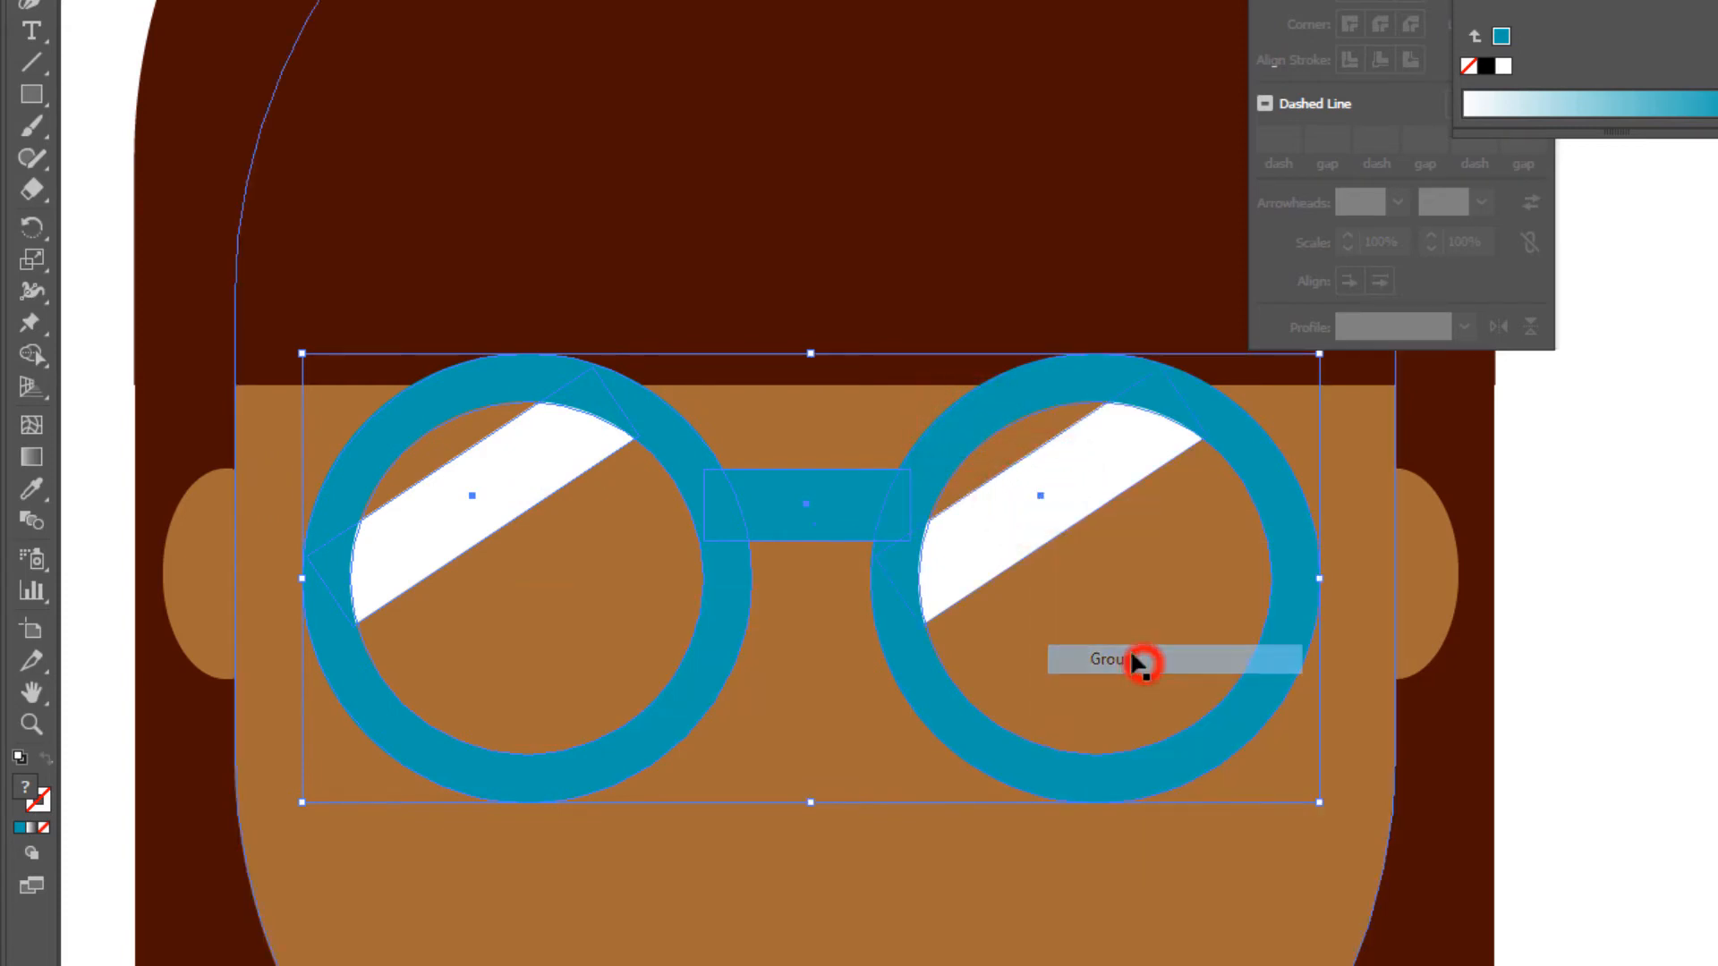
# - Deselect and reselect the glasses to check that their parts behave as one group
pyautogui.click(823, 513)
pyautogui.click(138, 322)
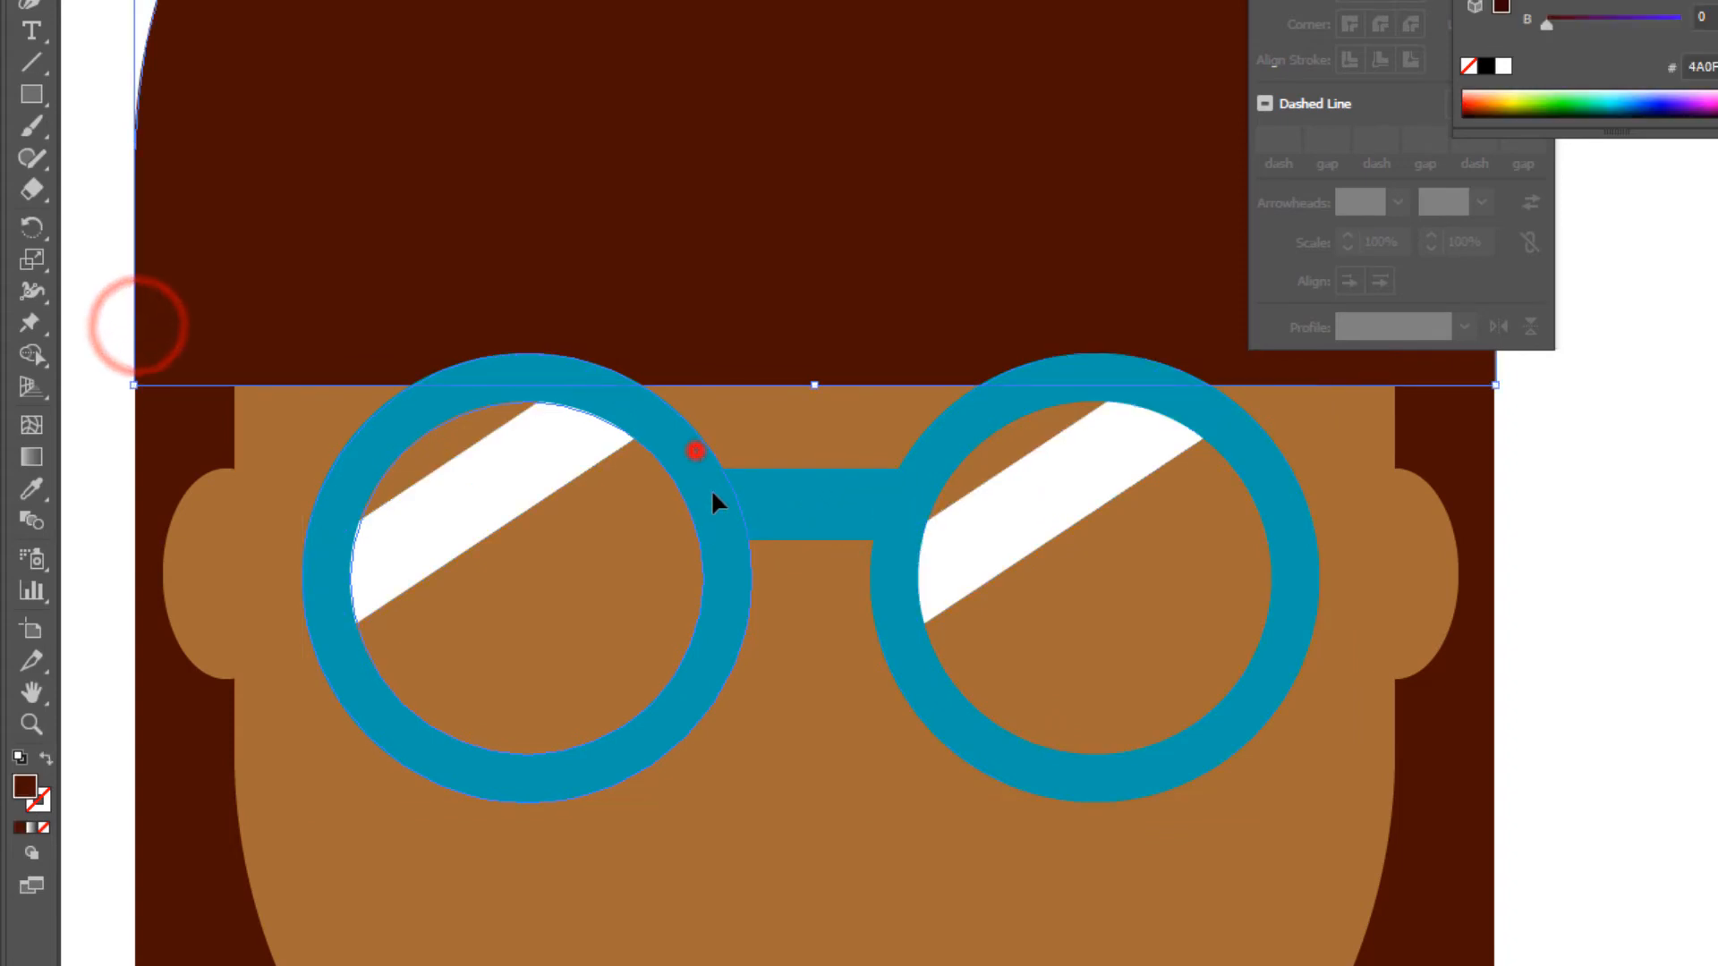
pyautogui.moveTo(696, 450); pyautogui.dragTo(740, 534)
pyautogui.hotkey('ctrl', 'z')
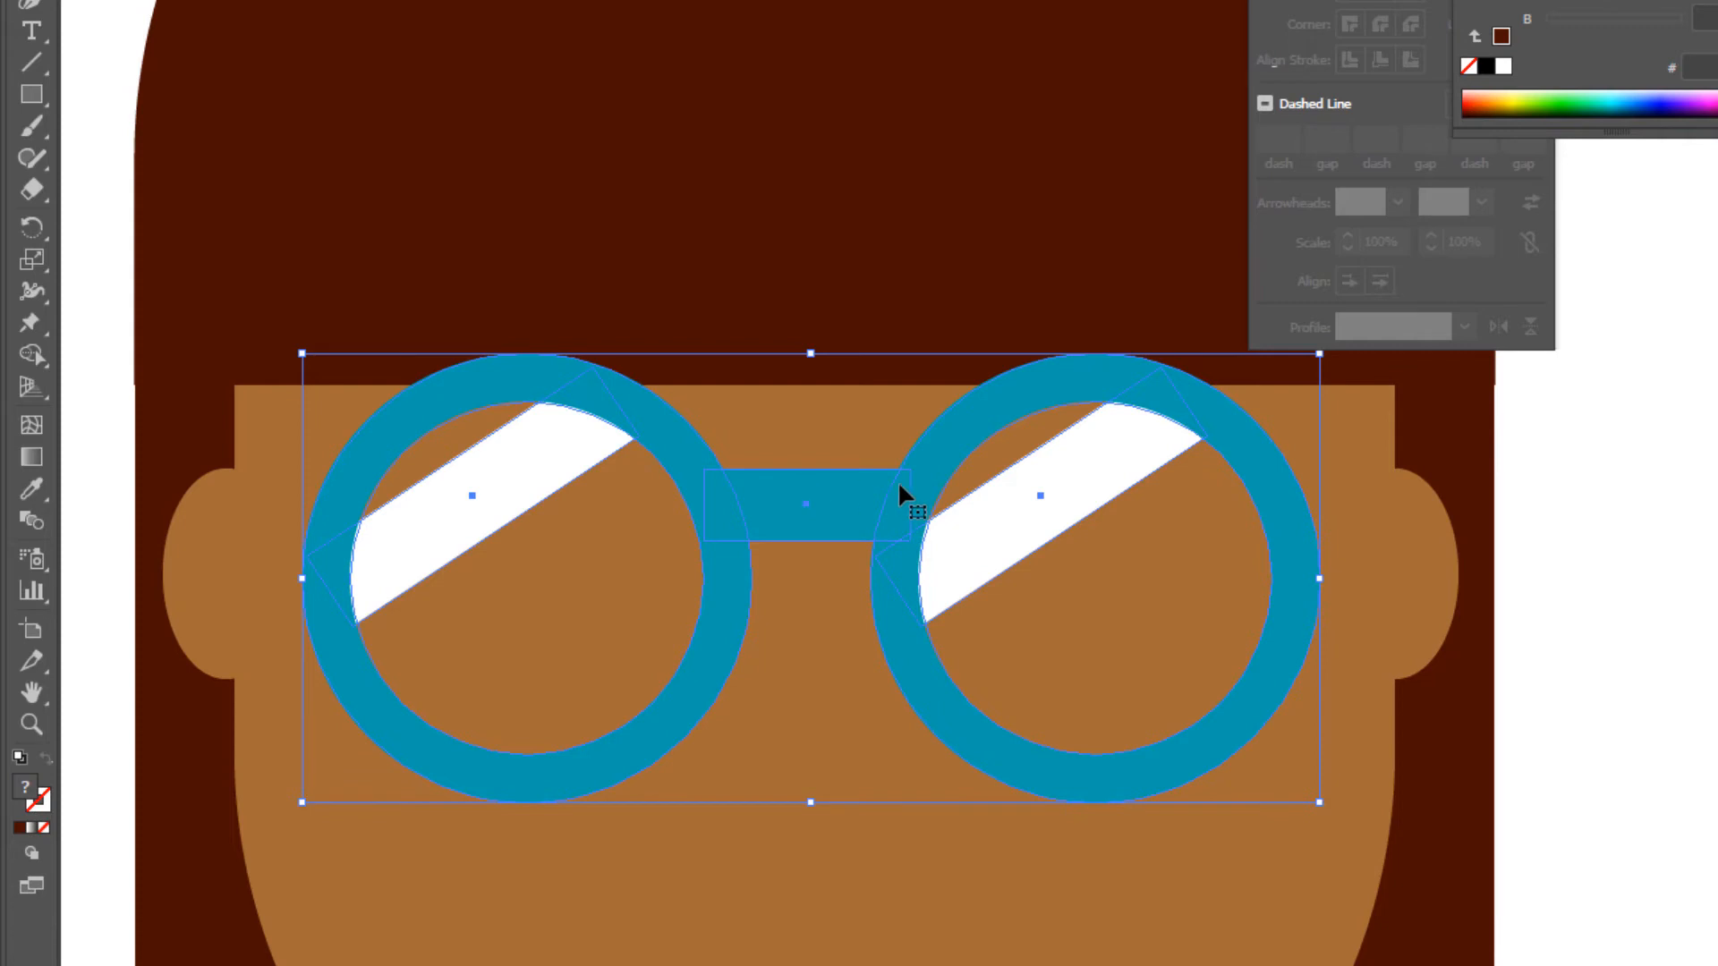
# - Draw a narrow upright ellipse as the pupil in the middle of the left lens and fill it black
pyautogui.click(31, 93)
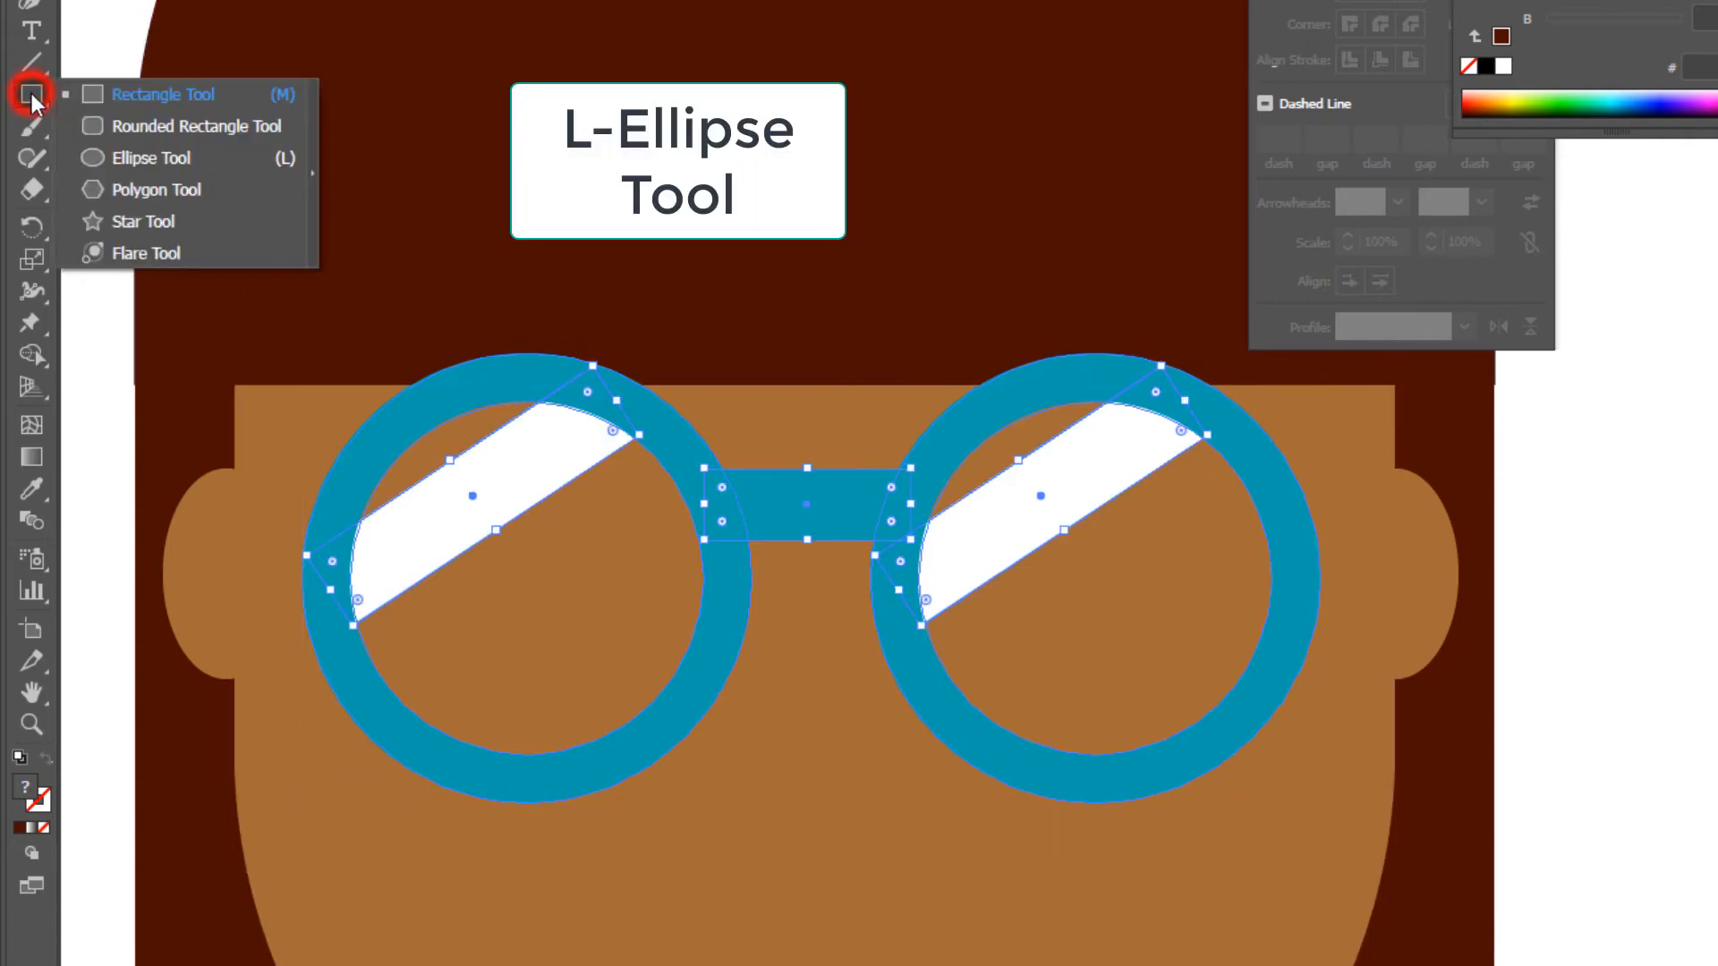
pyautogui.moveTo(30, 93); pyautogui.dragTo(132, 168)
pyautogui.click(131, 167)
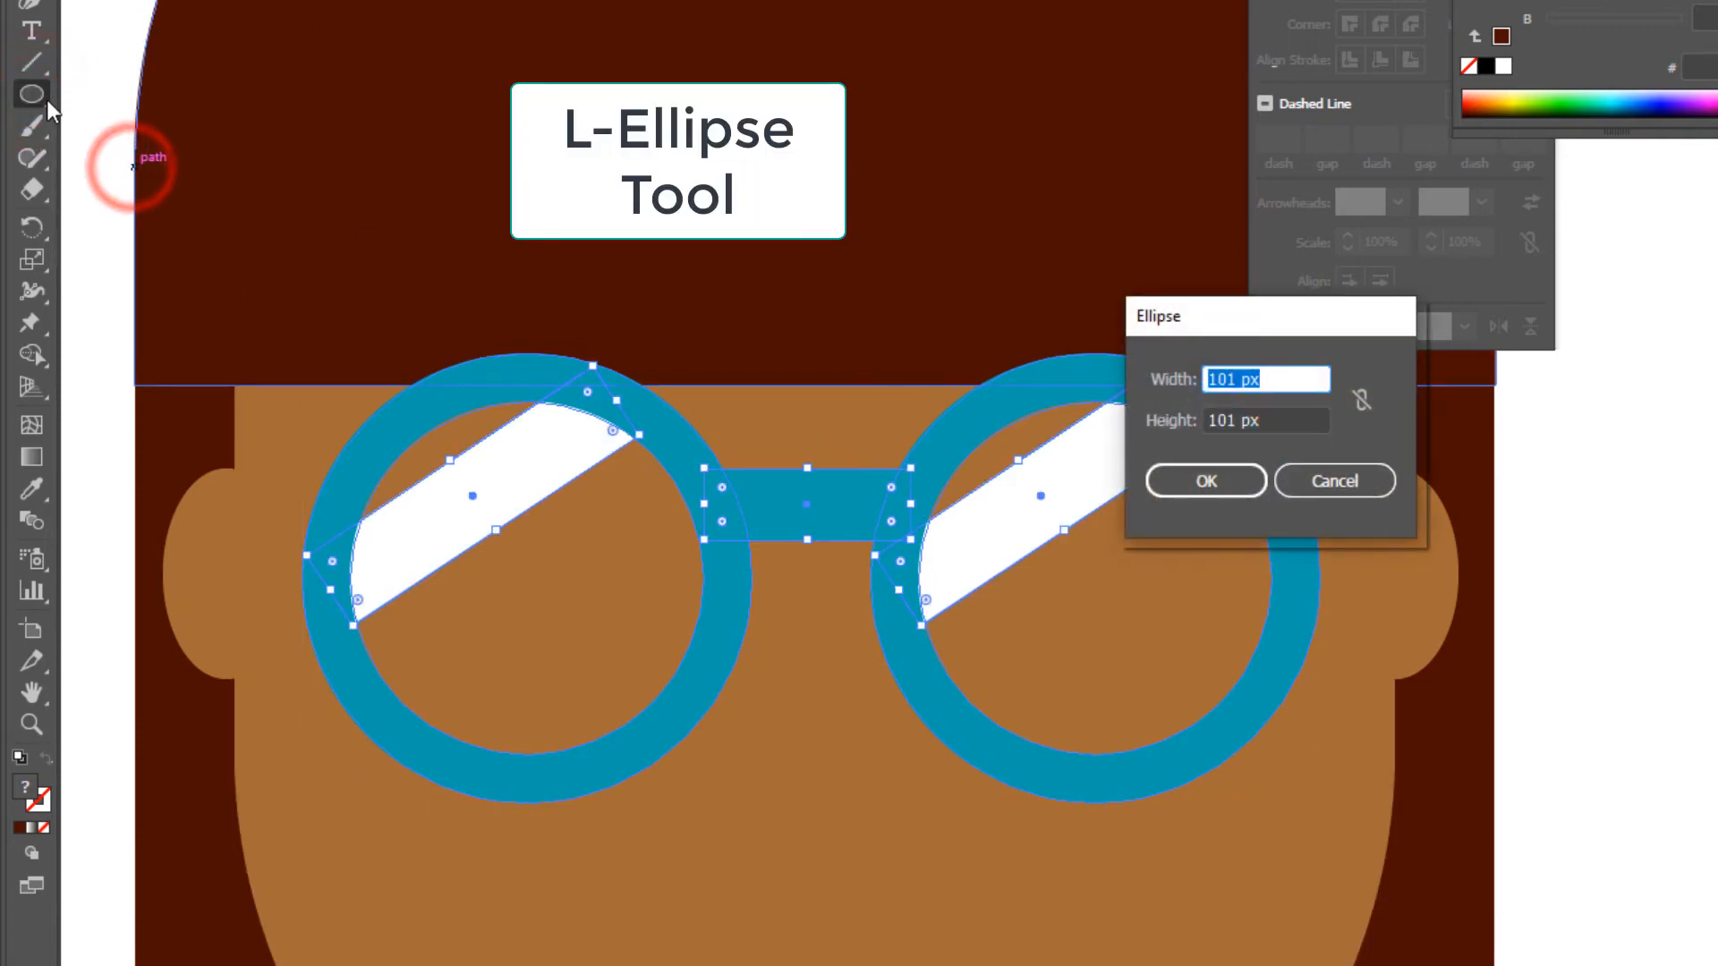
pyautogui.click(1322, 481)
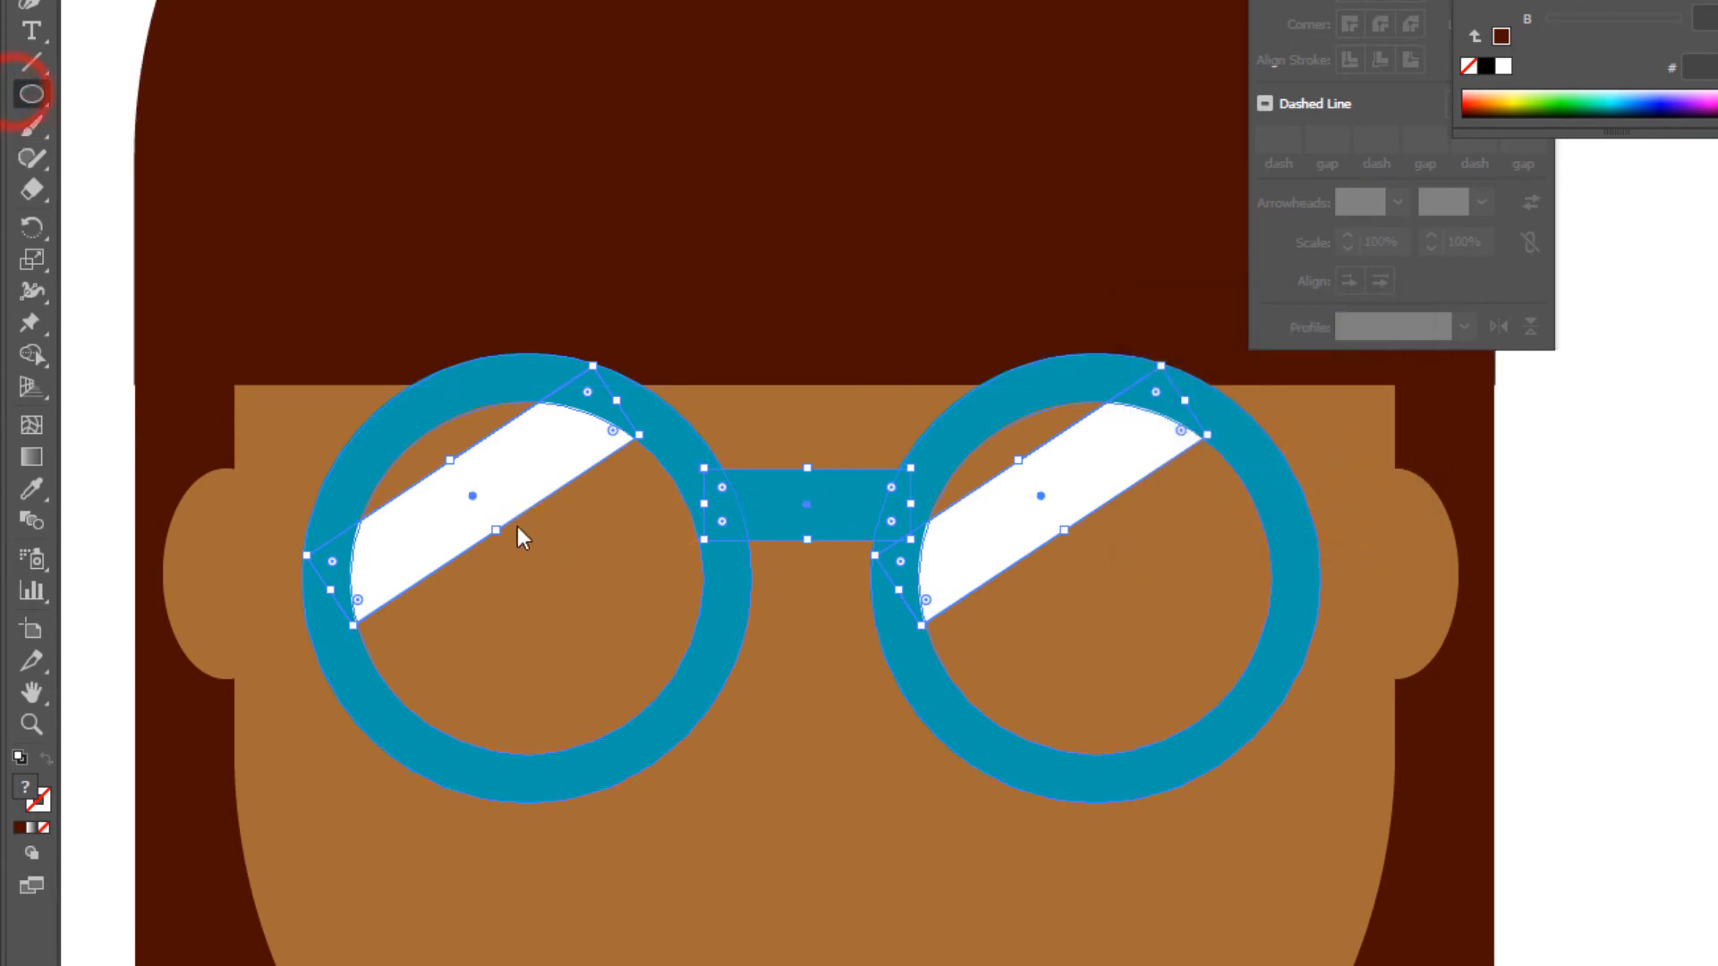
pyautogui.moveTo(508, 496)
pyautogui.mouseDown()
pyautogui.moveTo(582, 648)
pyautogui.moveTo(561, 647)
pyautogui.mouseUp()
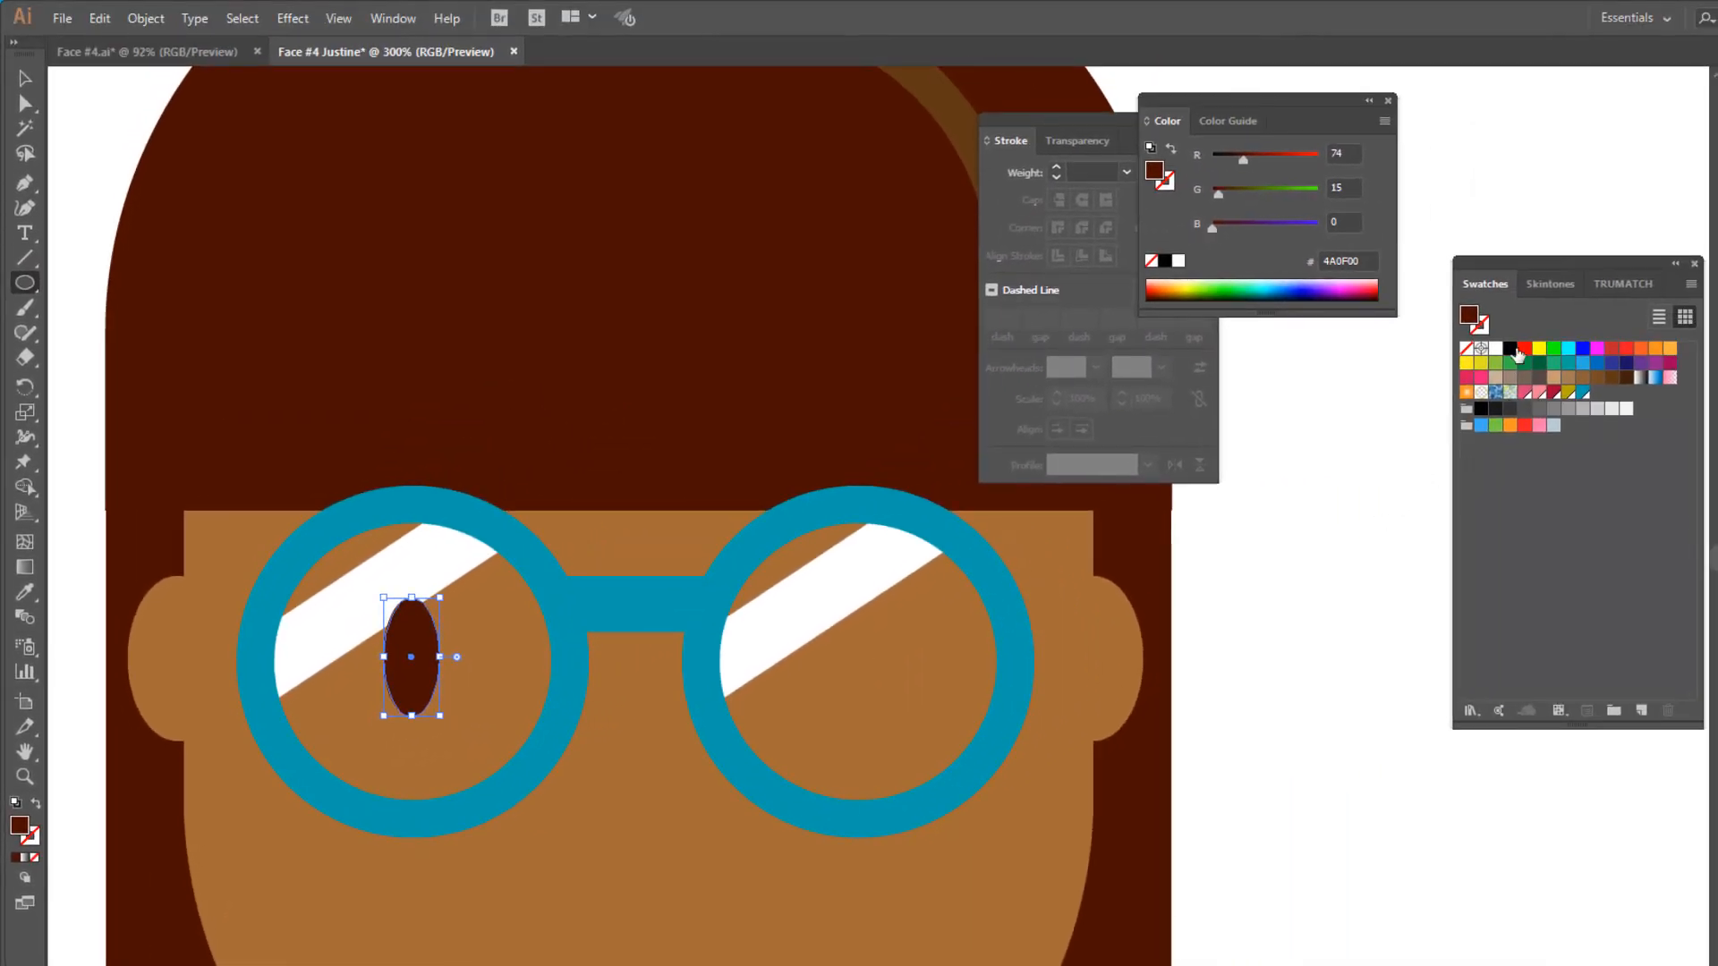
pyautogui.click(1511, 349)
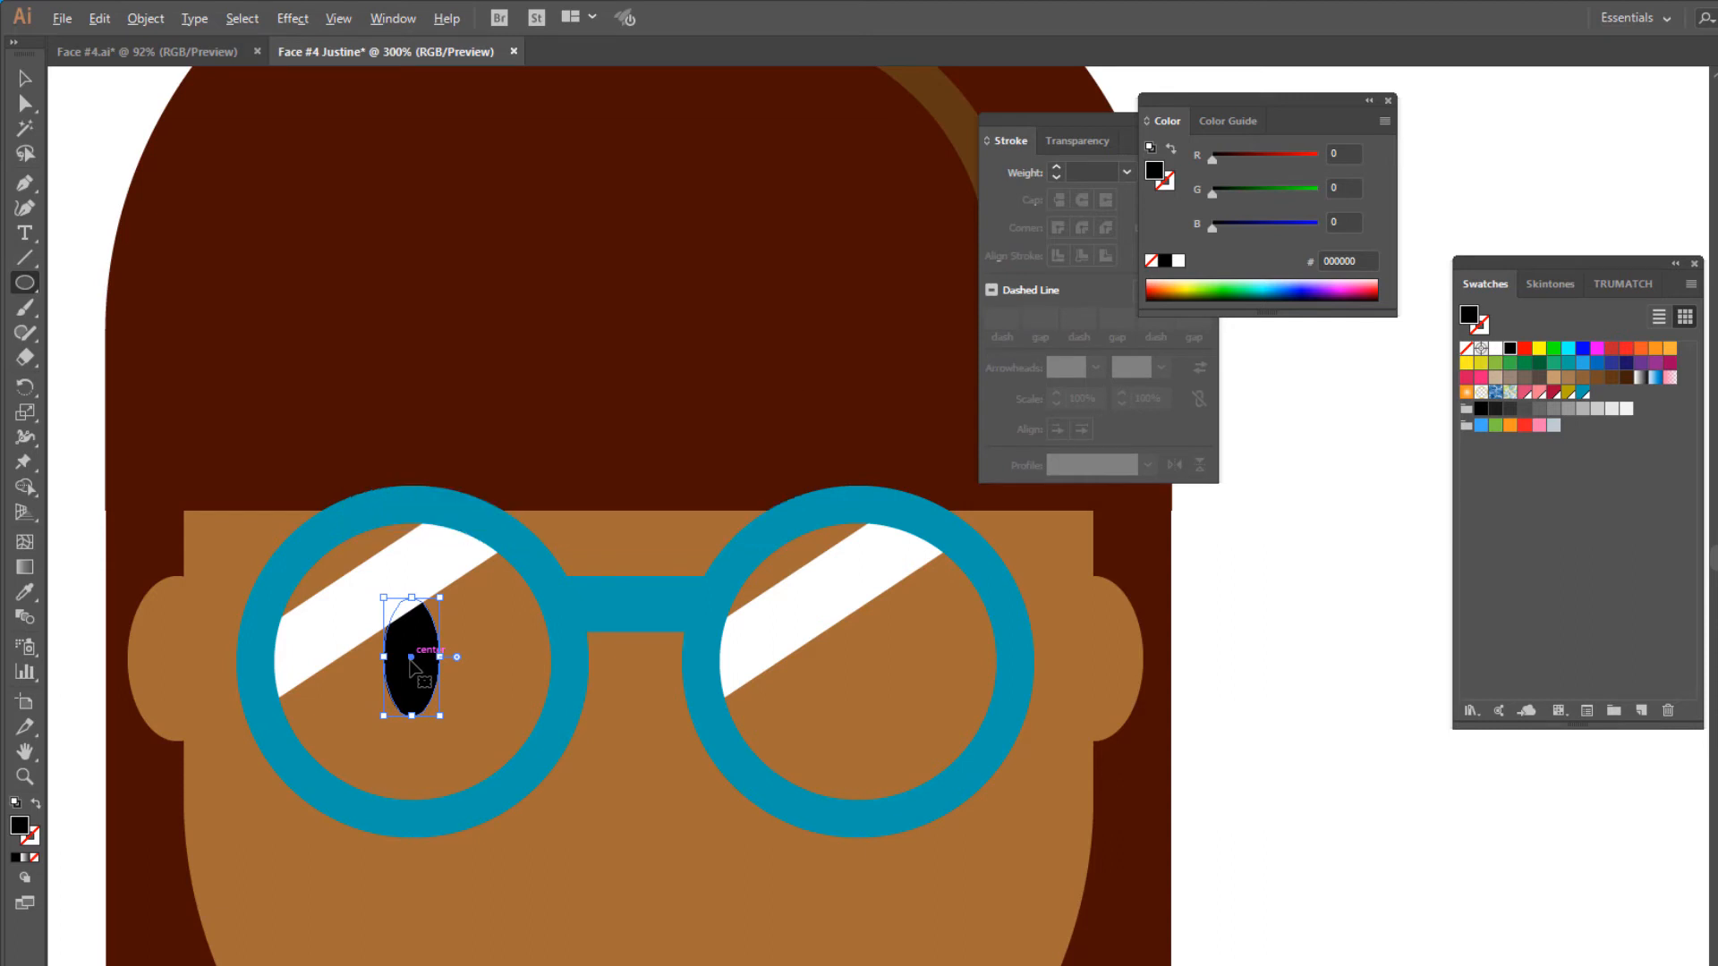
# - Place a duplicate of the black pupil at the same height inside the right lens
pyautogui.moveTo(411, 662); pyautogui.dragTo(875, 663)
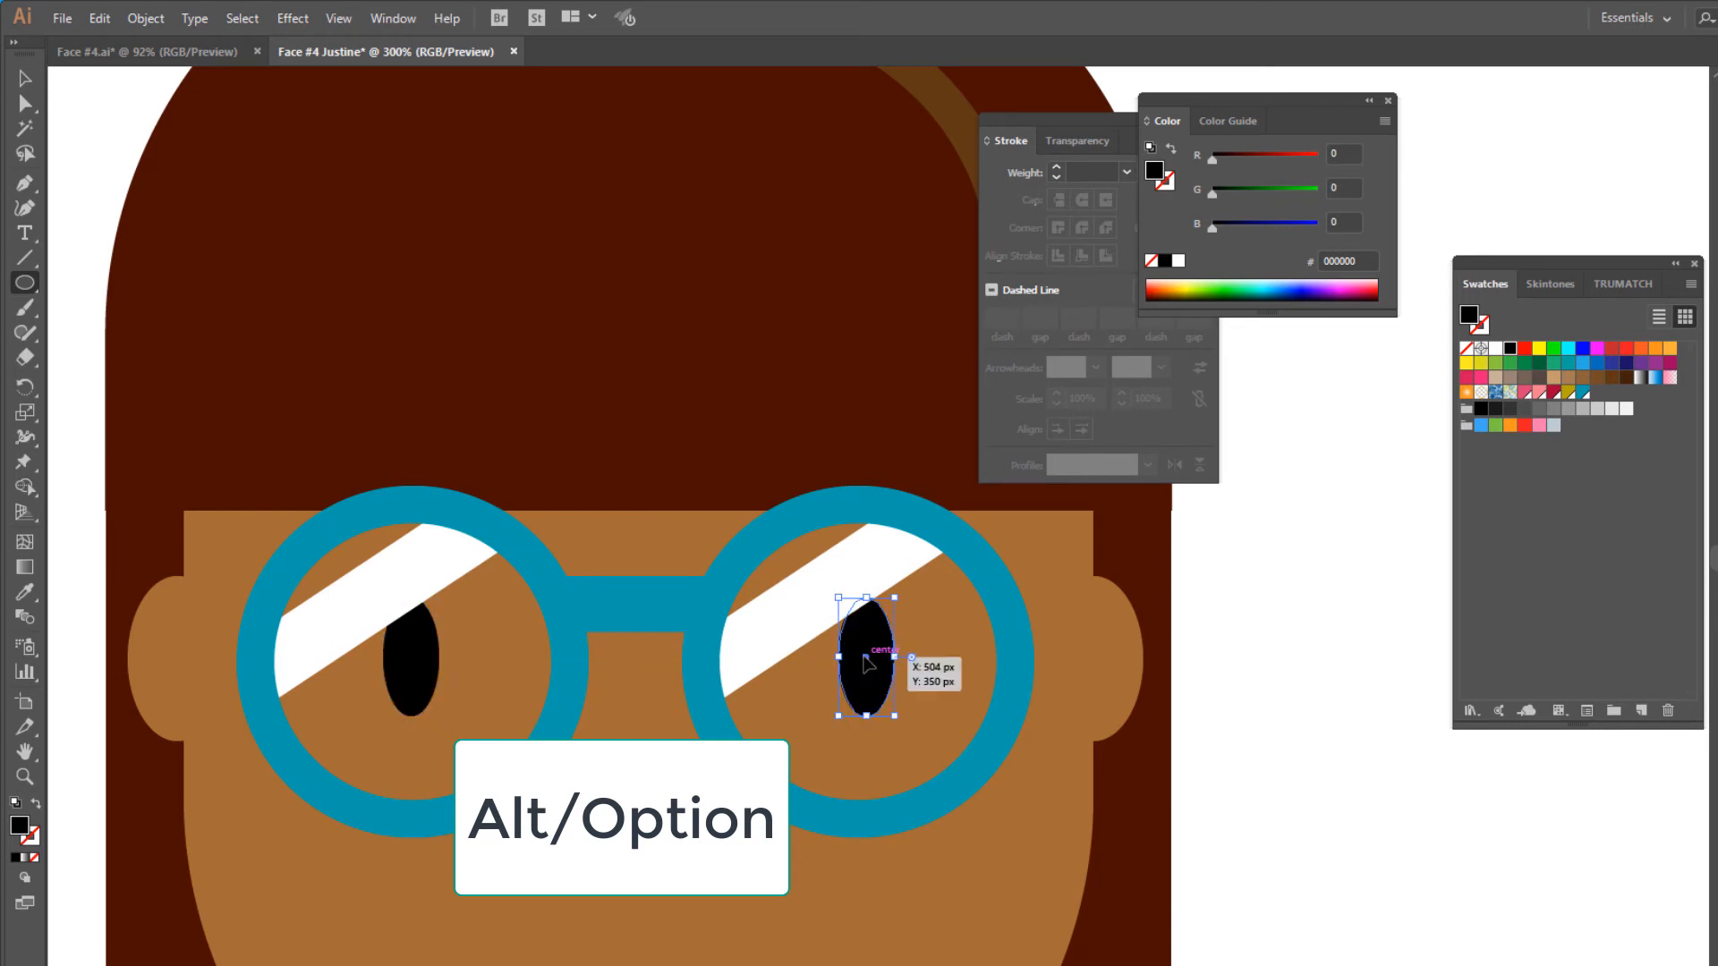
pyautogui.keyDown('alt'); pyautogui.click(939, 653); pyautogui.keyUp('alt')
pyautogui.click(1077, 583)
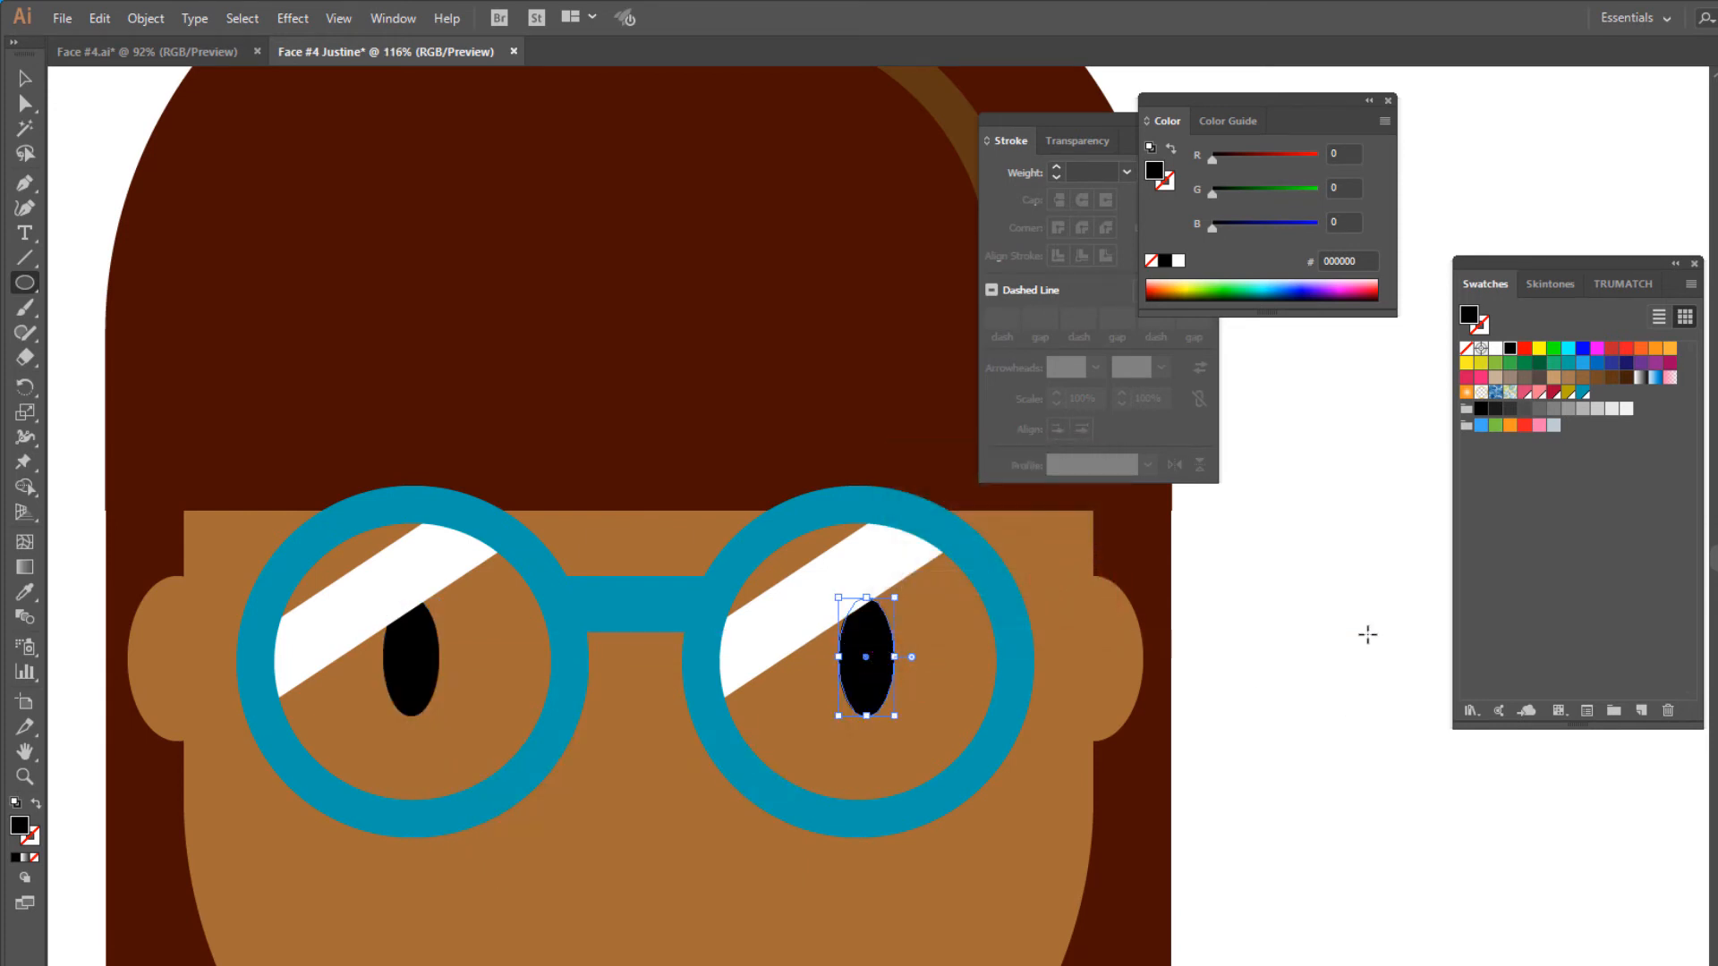
# - Draw a small nostril circle just below the glasses near the face's centre and fill it with the darker skin-tone brown 7D4921
pyautogui.hotkey('ctrl', '0')
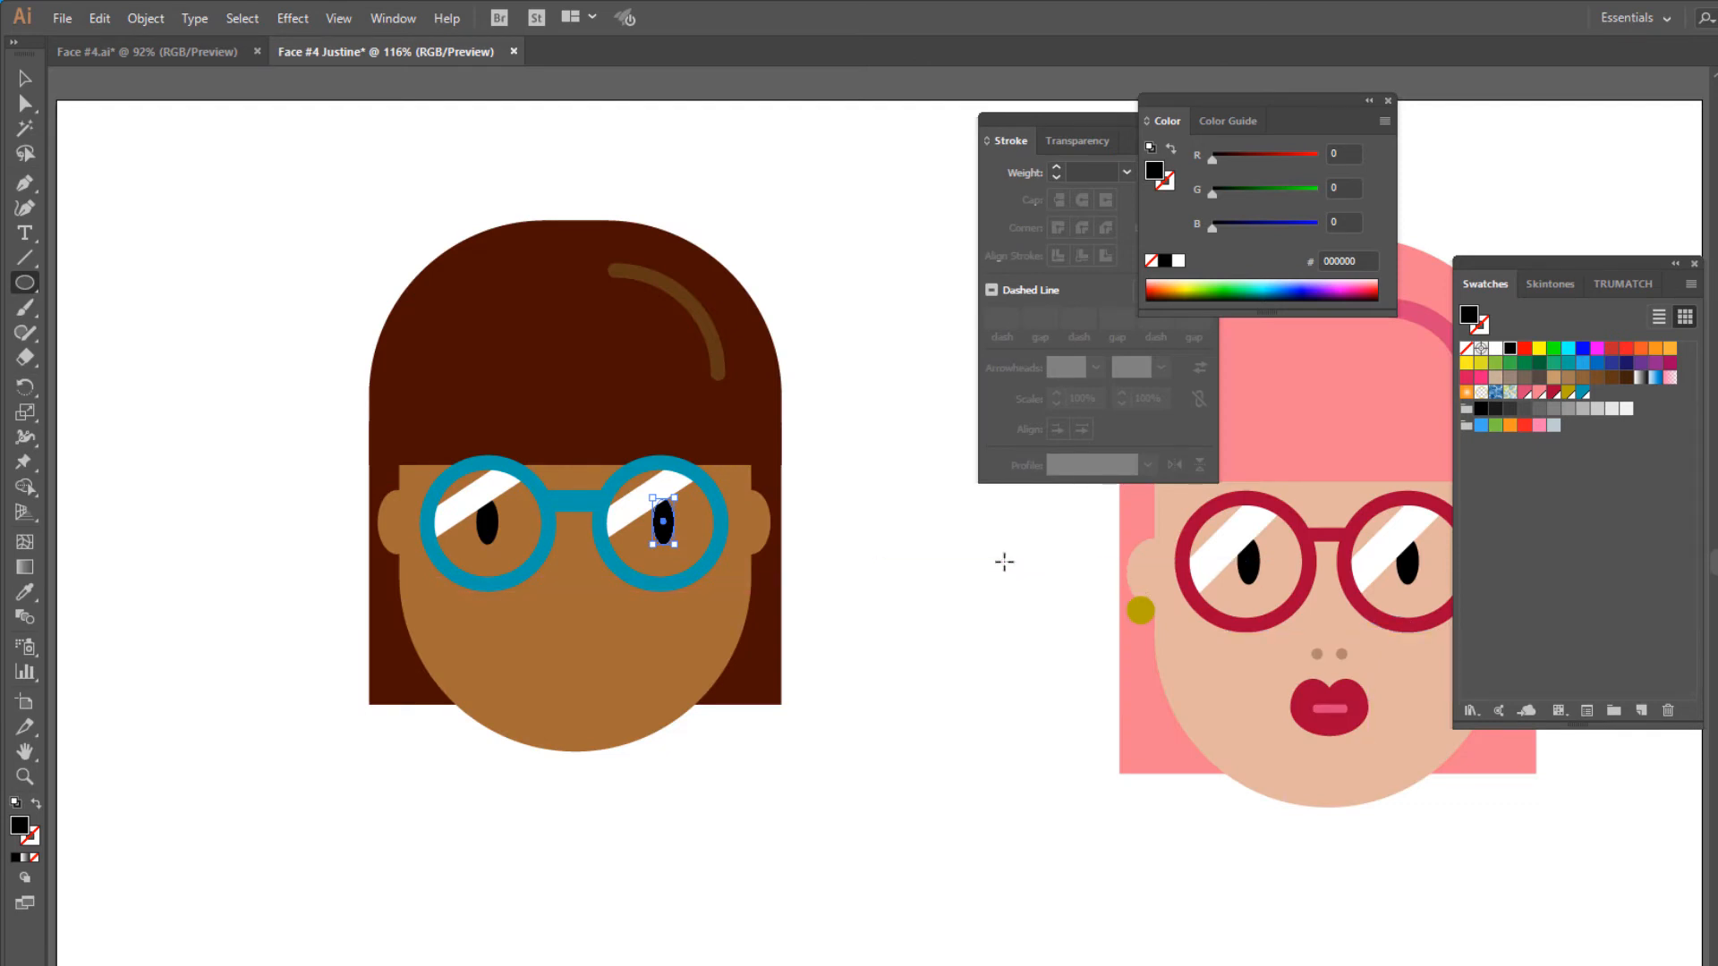
pyautogui.hotkey('ctrl', 'shift', 'a')
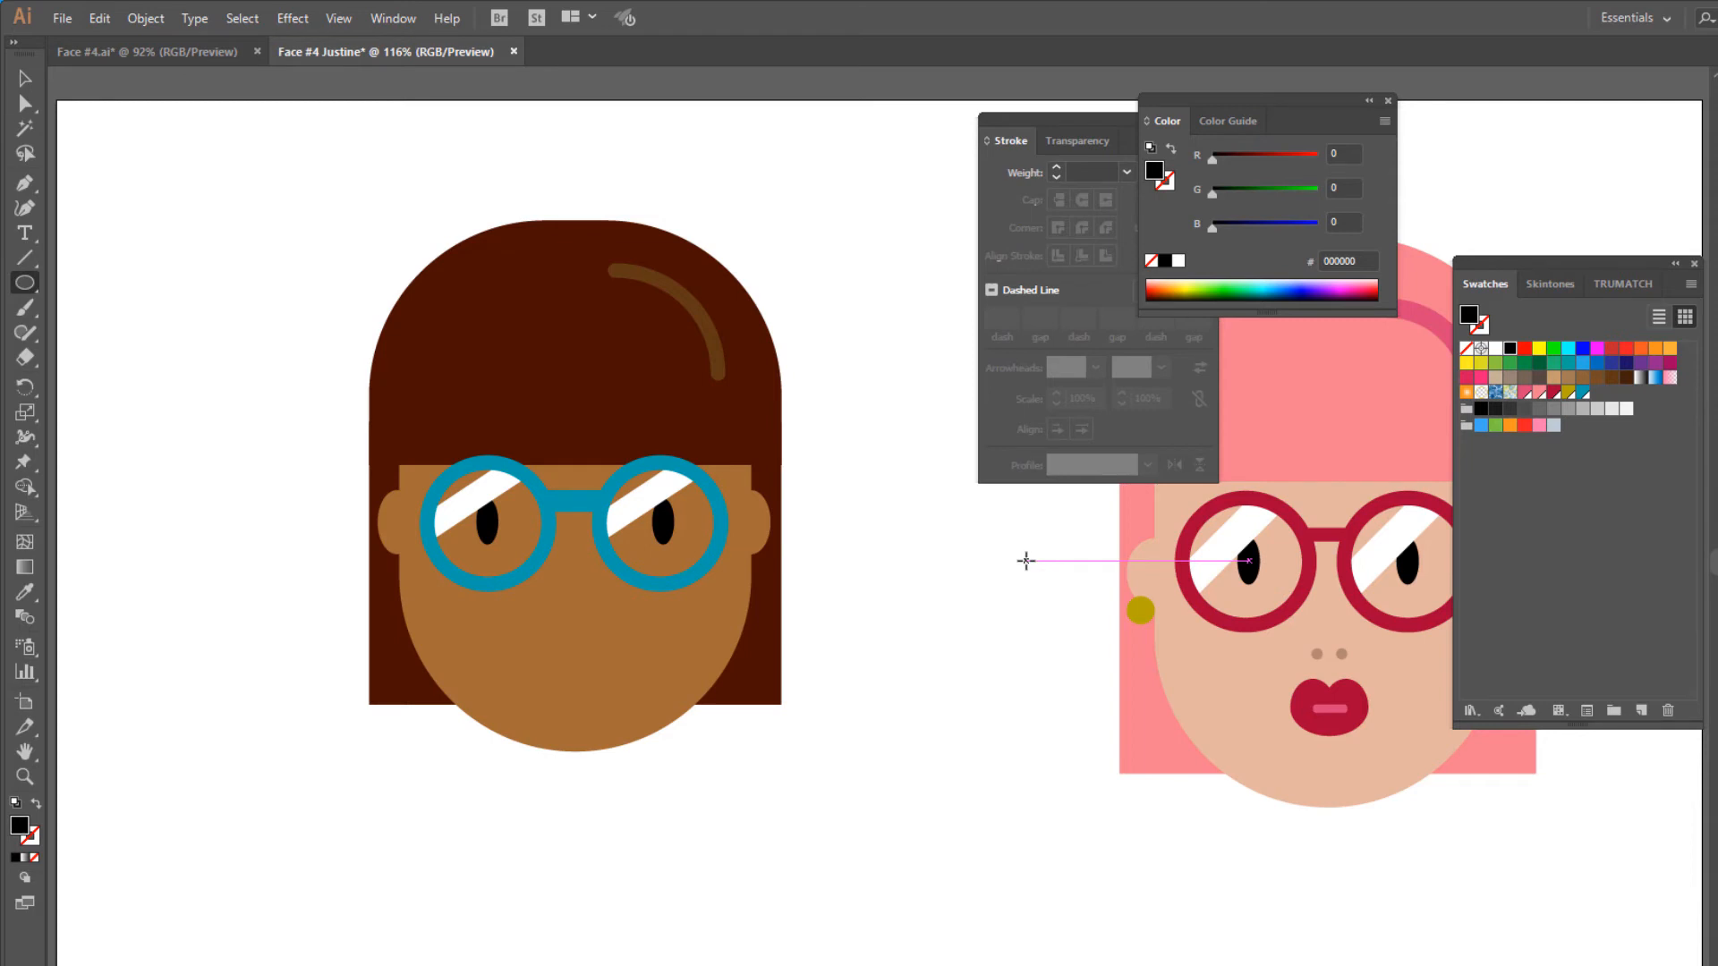
pyautogui.click(24, 283)
pyautogui.moveTo(548, 590); pyautogui.dragTo(560, 604)
pyautogui.click(1555, 286)
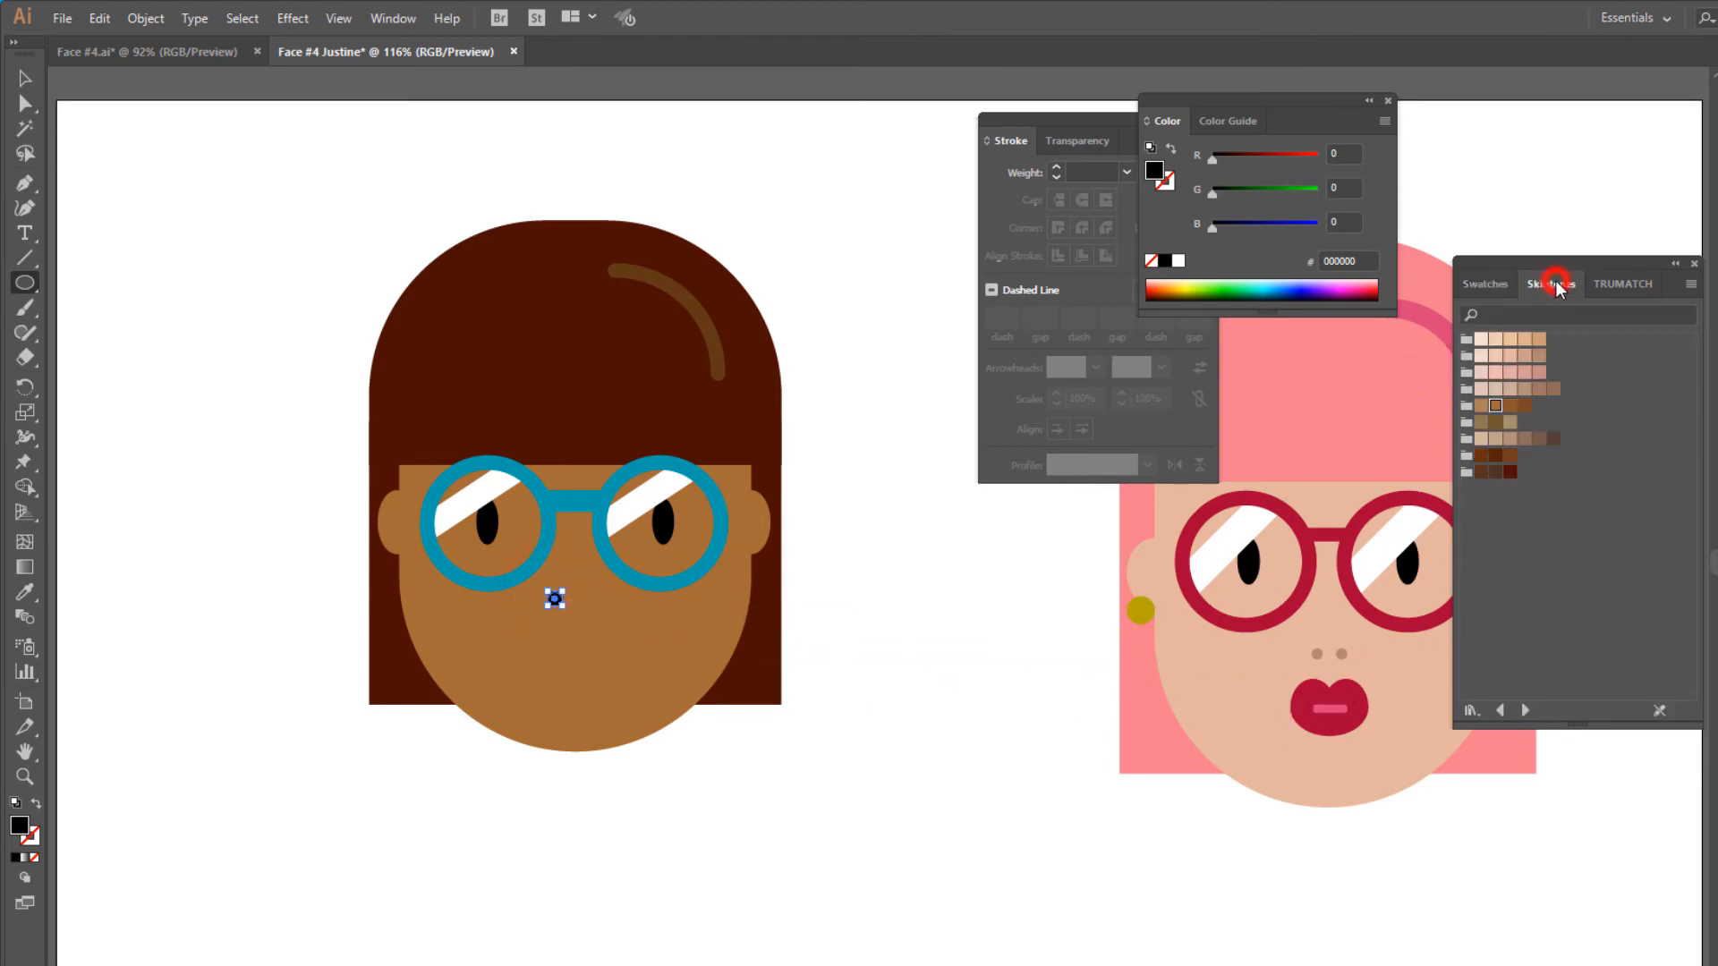
pyautogui.click(1510, 406)
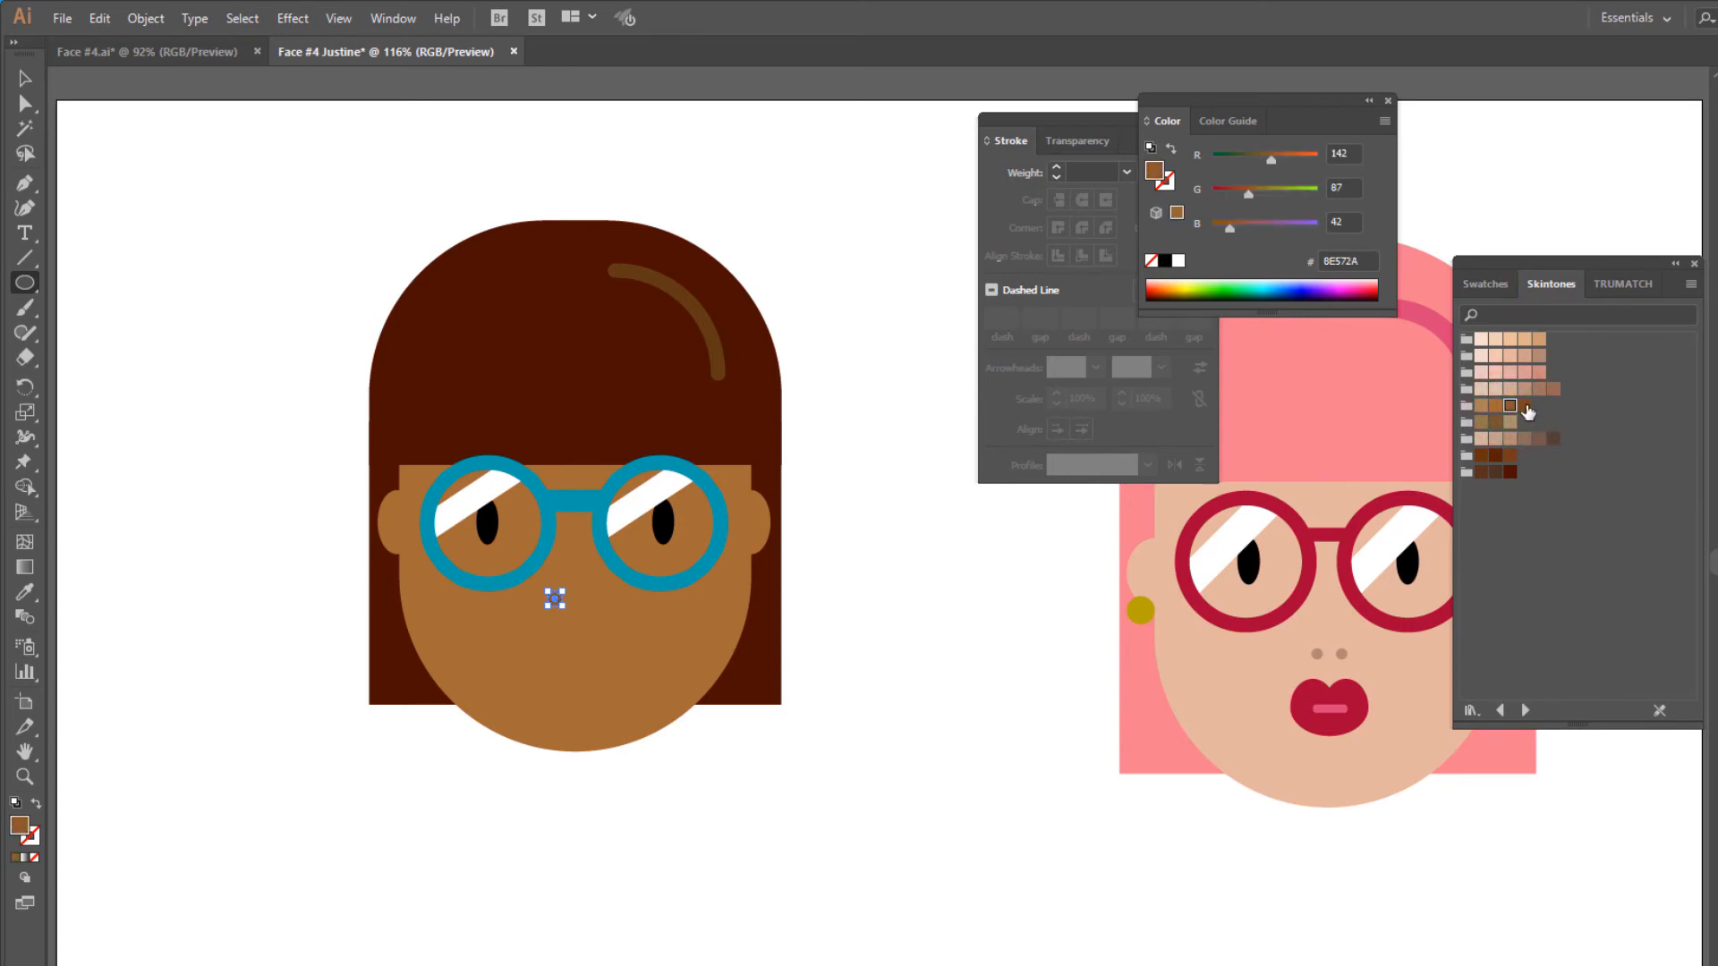
pyautogui.click(1524, 405)
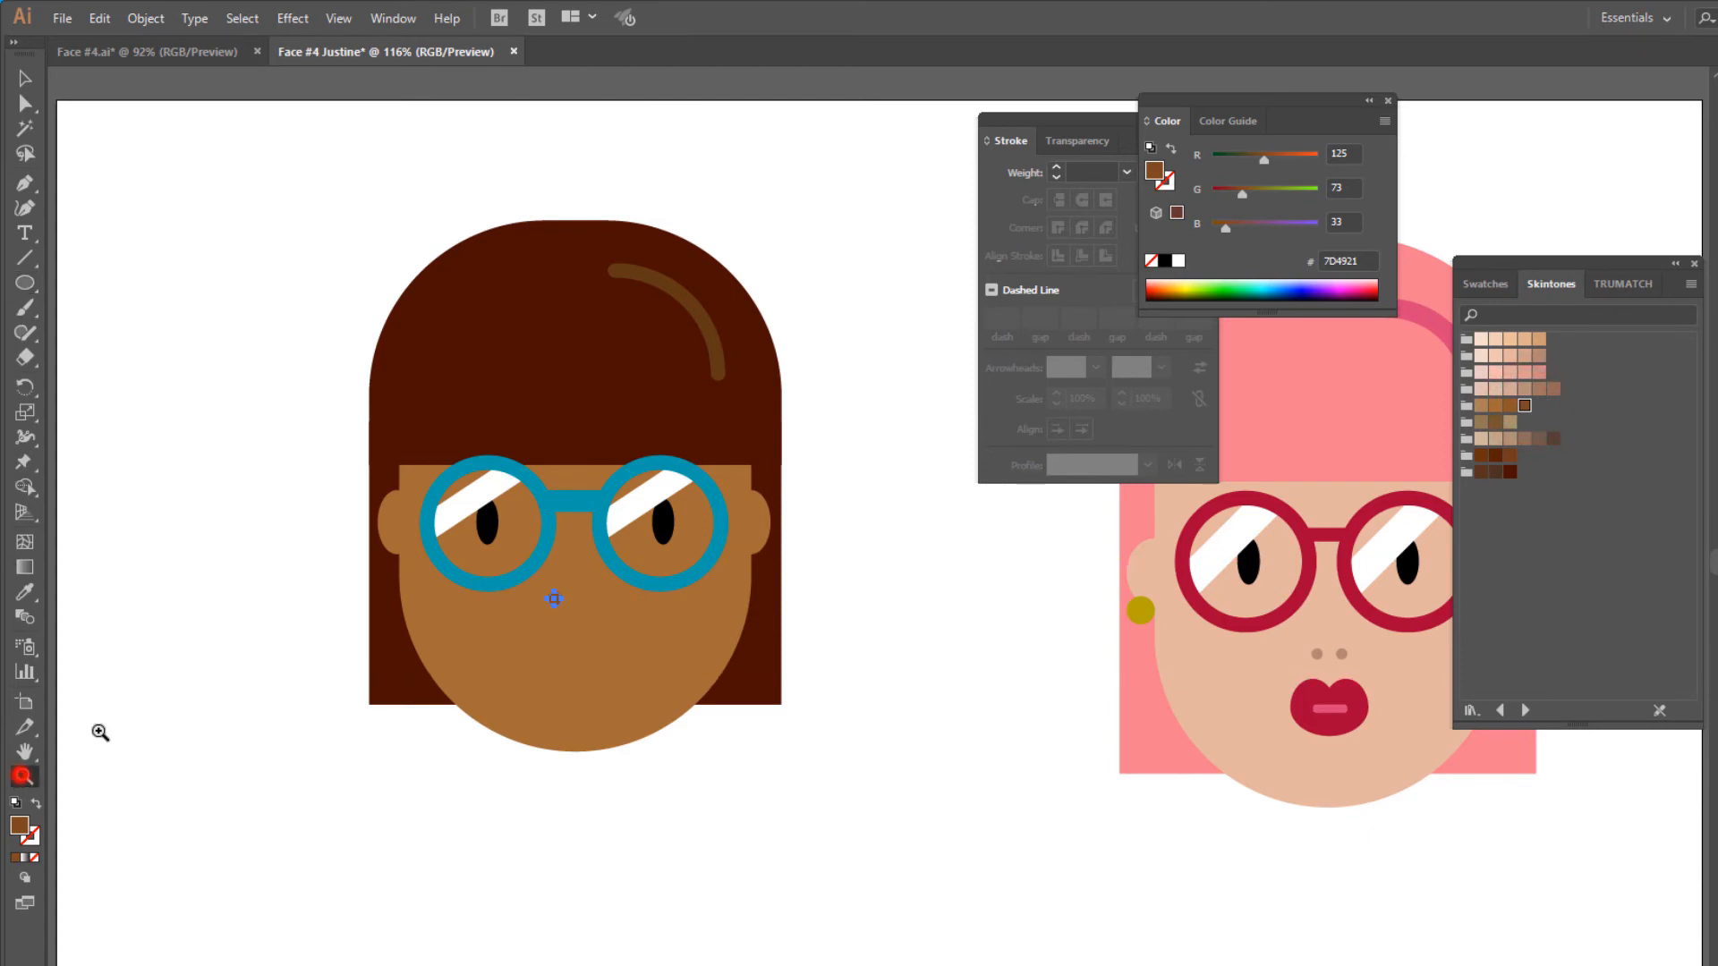
# - Duplicate the nostril circle level to its right, leaving a small gap, and select both nostrils
pyautogui.click(25, 775)
pyautogui.moveTo(476, 450); pyautogui.dragTo(676, 673)
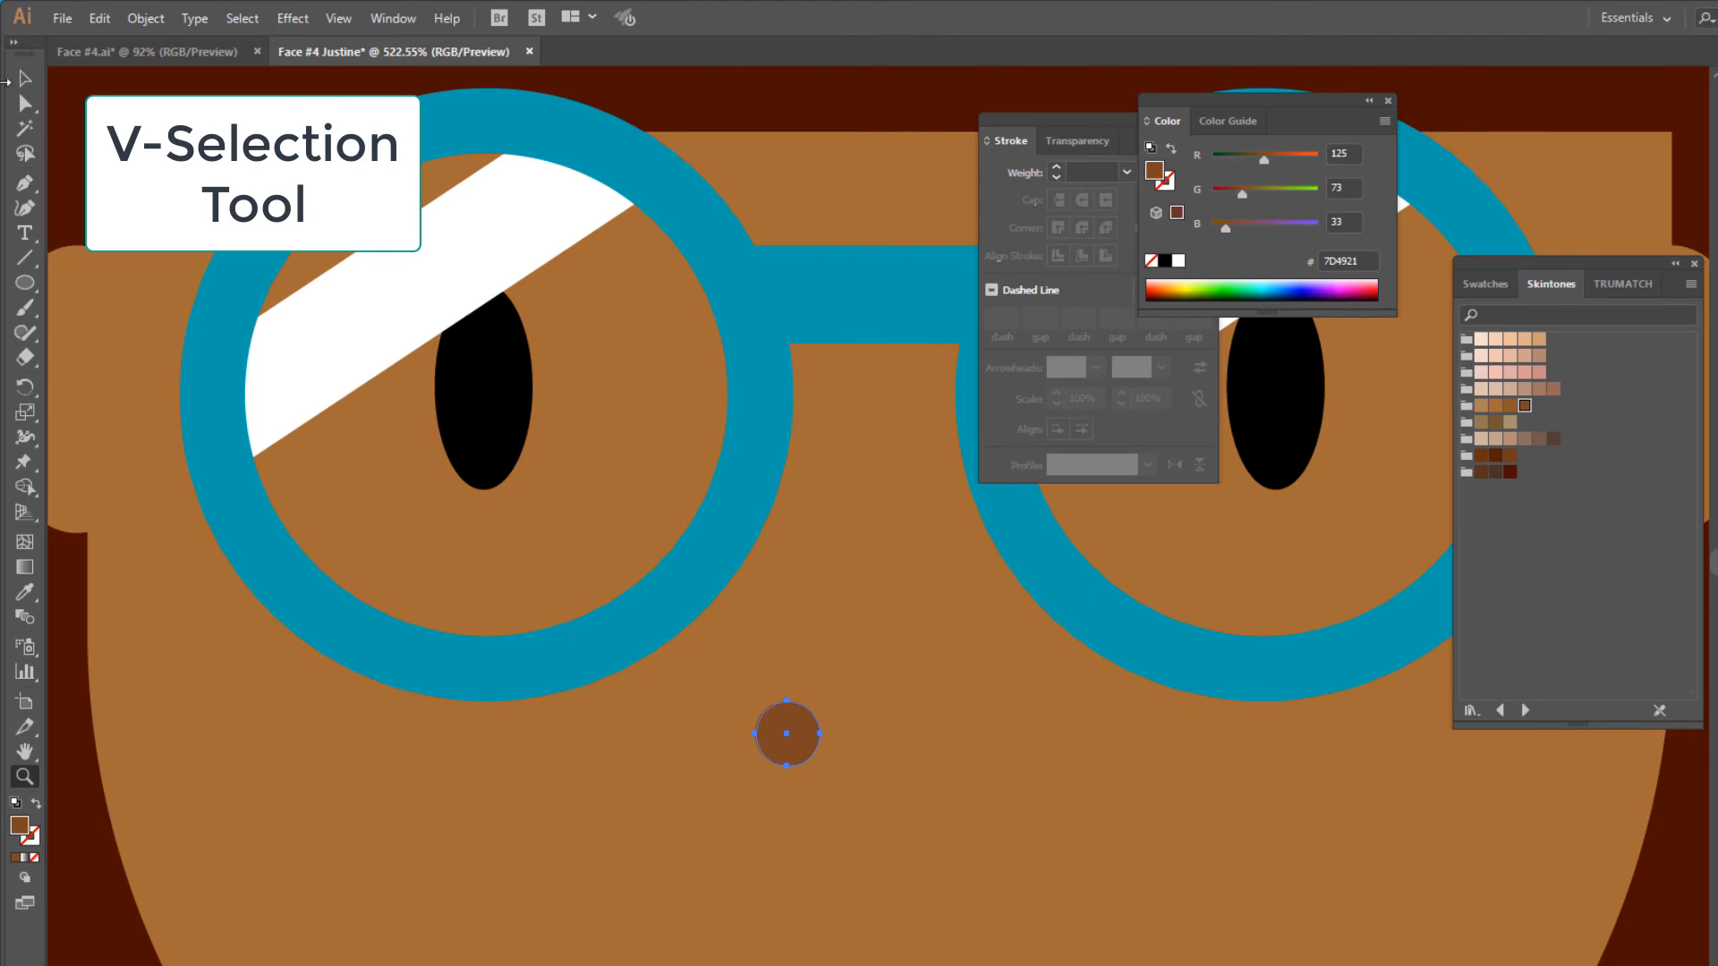
pyautogui.click(24, 81)
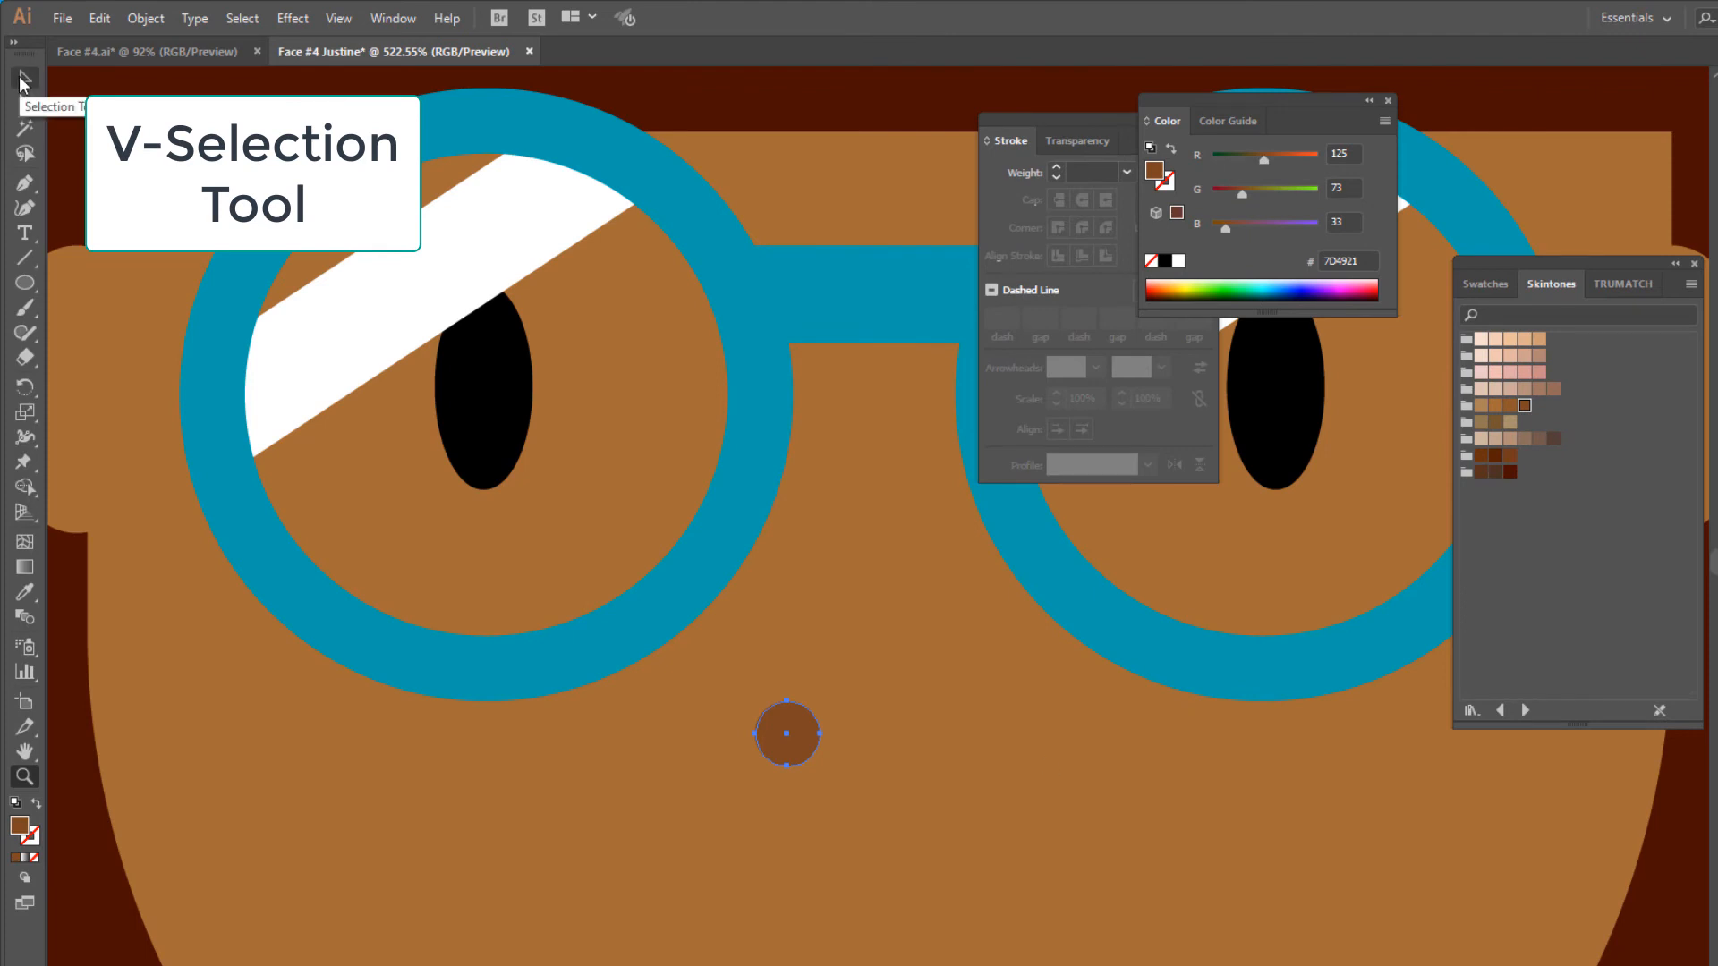
pyautogui.moveTo(810, 735); pyautogui.dragTo(918, 736)
pyautogui.keyDown('shift'); pyautogui.click(802, 733); pyautogui.keyUp('shift')
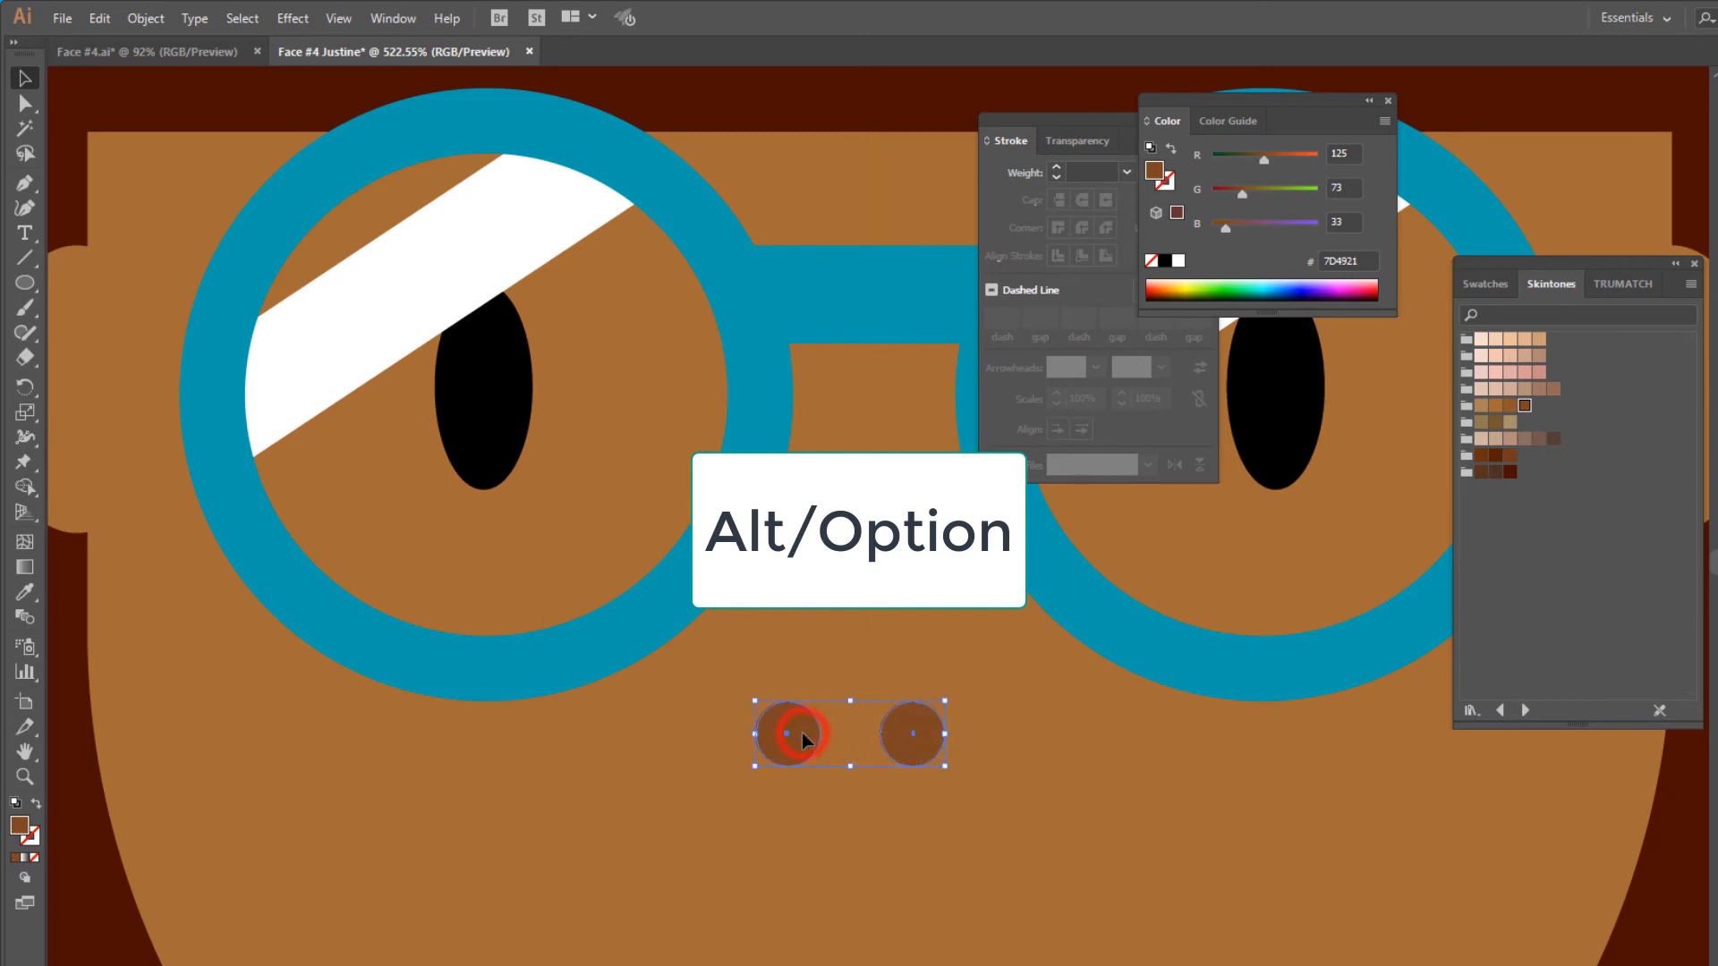
# - Move the pair of nostrils down and centre it on the face, then raise it slightly
pyautogui.moveTo(801, 733); pyautogui.dragTo(851, 887)
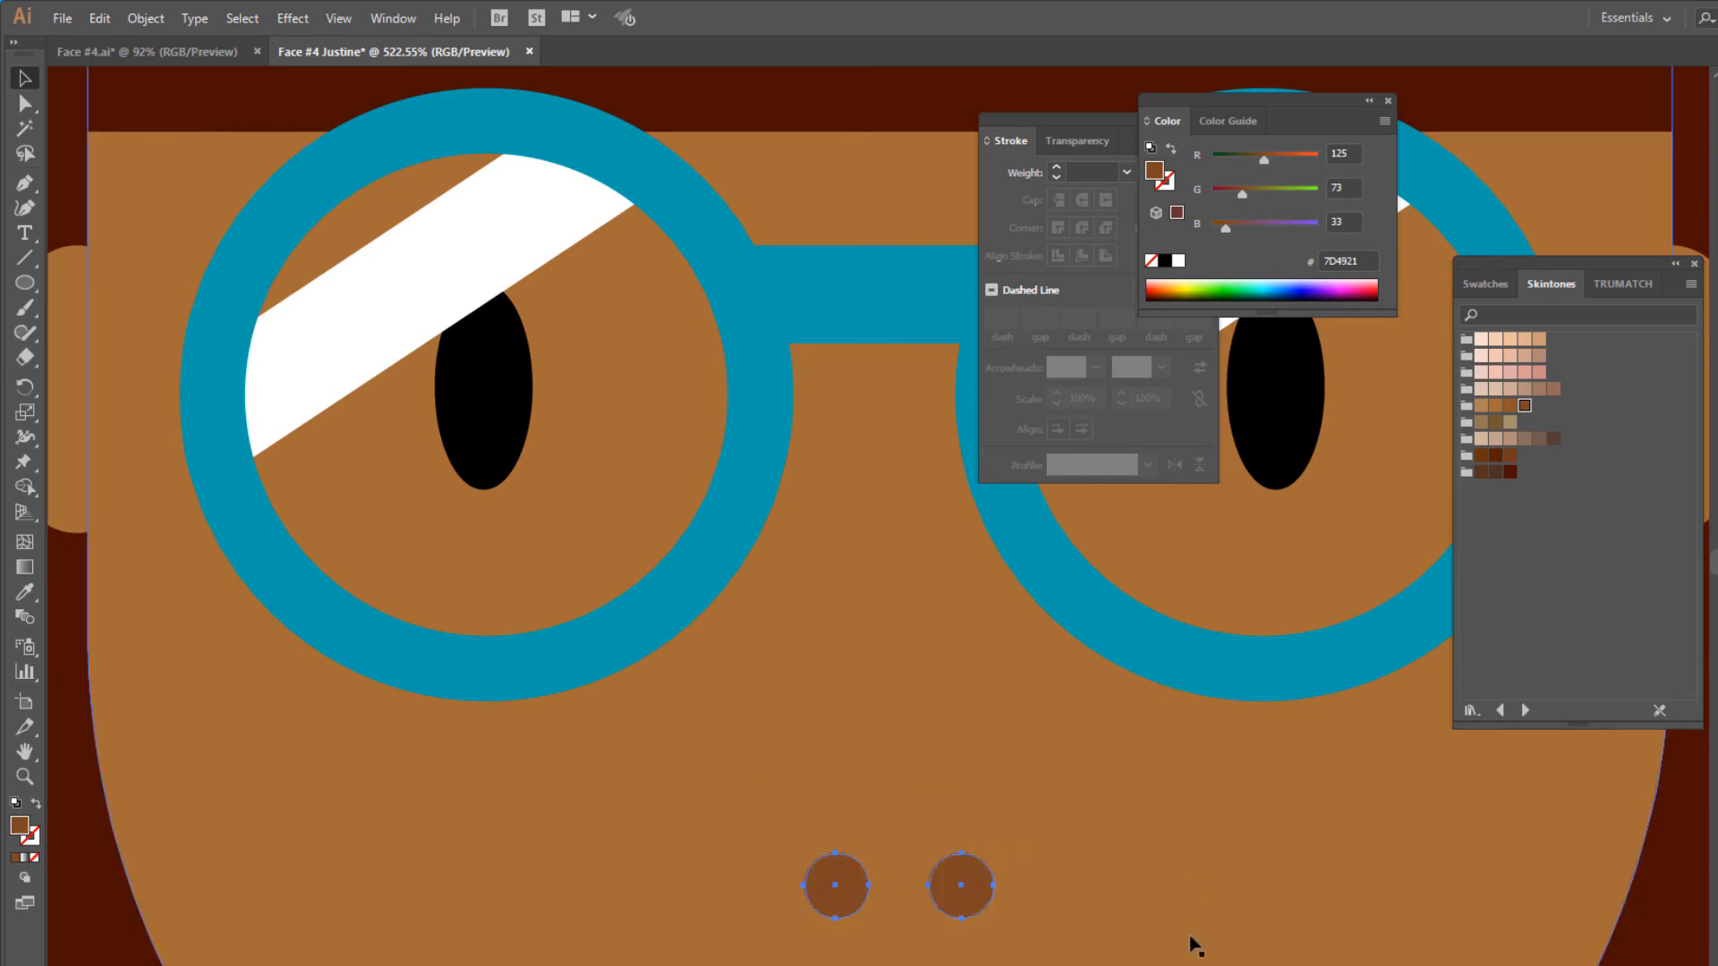
pyautogui.hotkey('ctrl', '-')
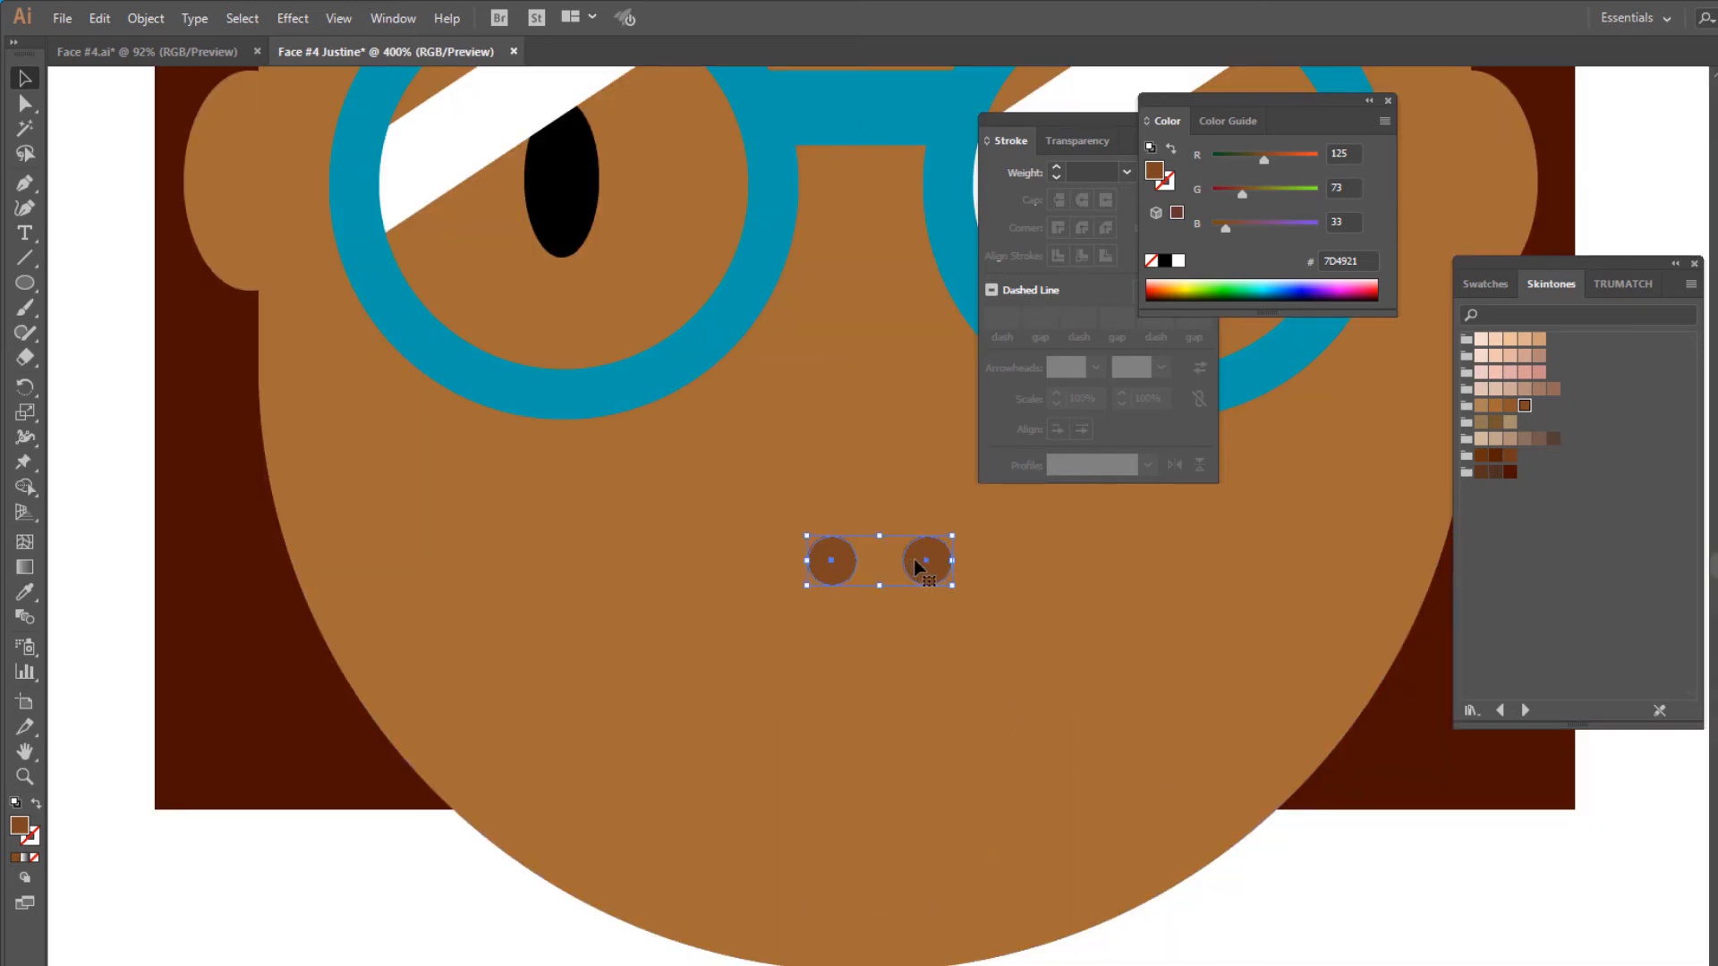
pyautogui.moveTo(917, 566); pyautogui.dragTo(917, 540)
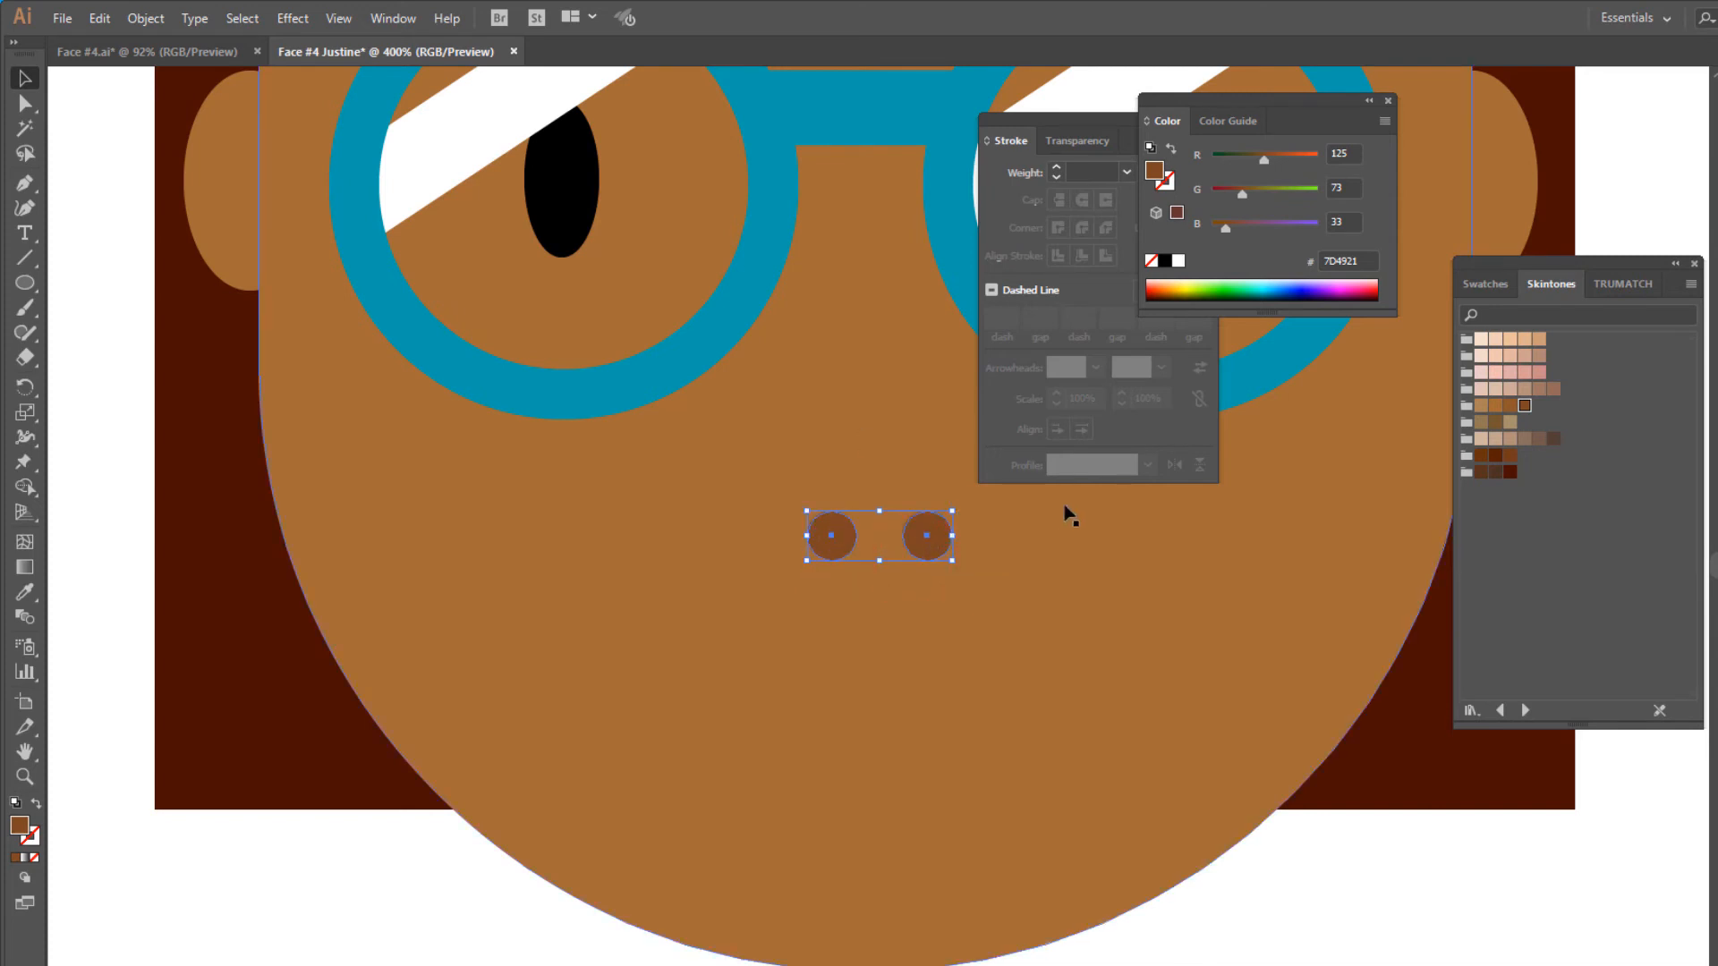
# - Draw a large circle for the mouth centred below the nostrils and fill it with the pink swatch TRUMATCH 1-a
pyautogui.click(25, 283)
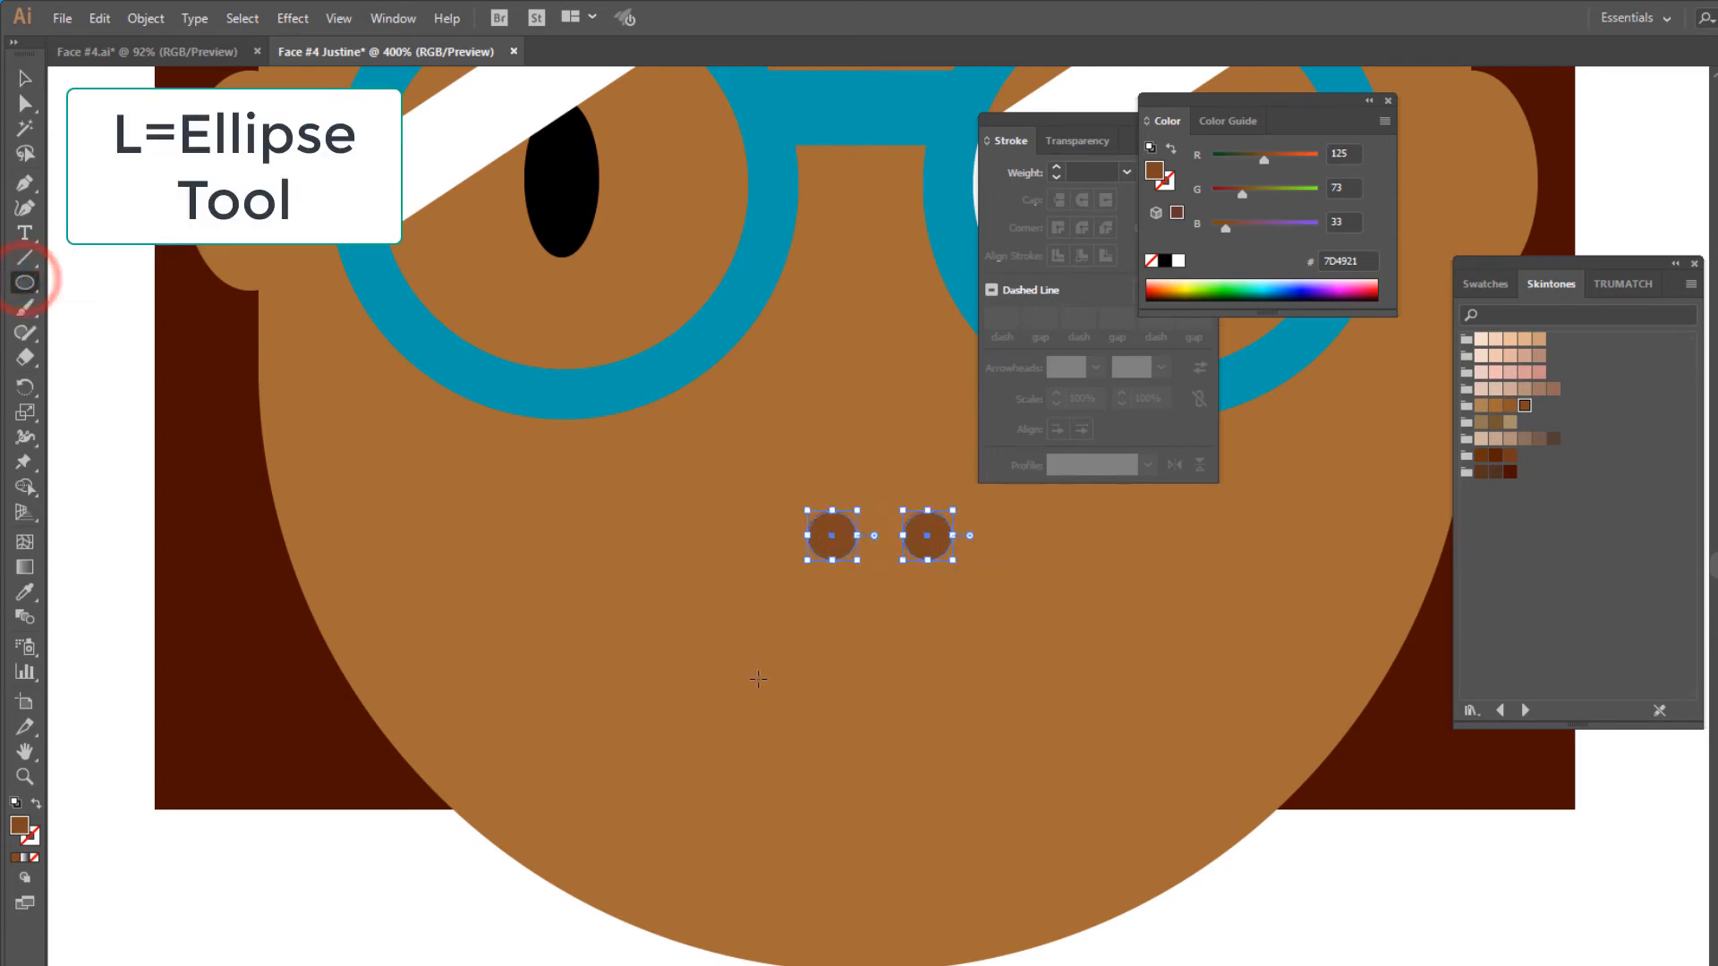
pyautogui.moveTo(730, 643)
pyautogui.mouseDown()
pyautogui.moveTo(1072, 899)
pyautogui.moveTo(1034, 855)
pyautogui.moveTo(1050, 862)
pyautogui.mouseUp()
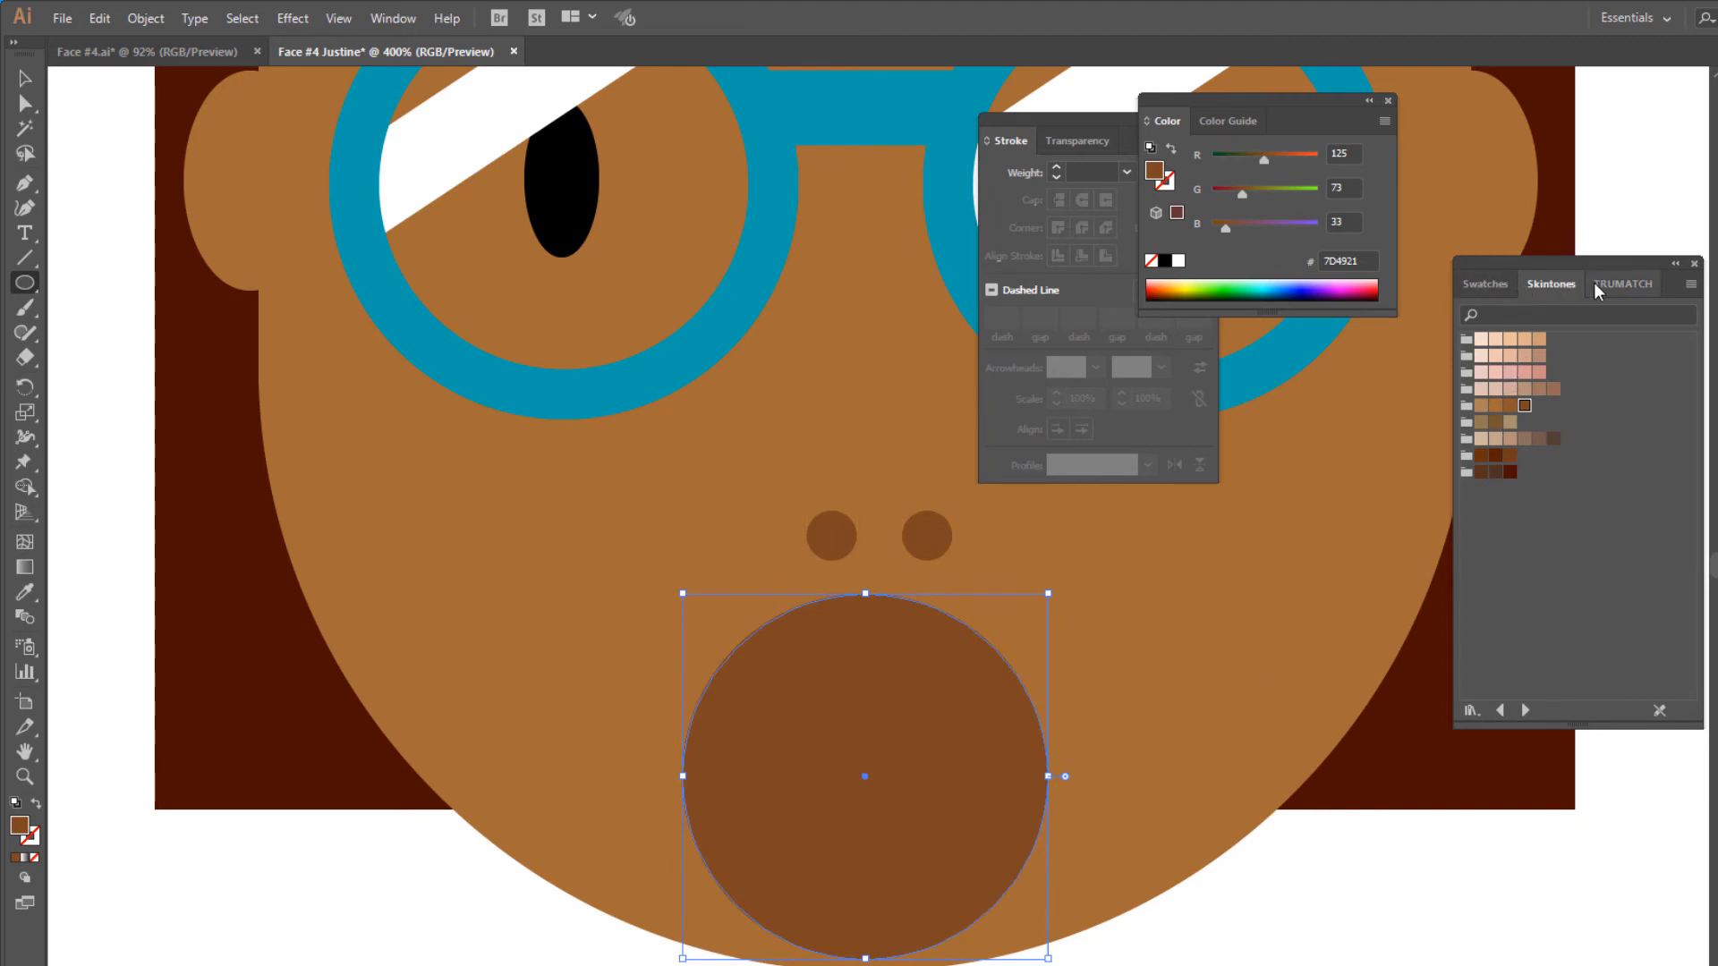
pyautogui.click(1620, 282)
pyautogui.scroll(15, 1630, 556)
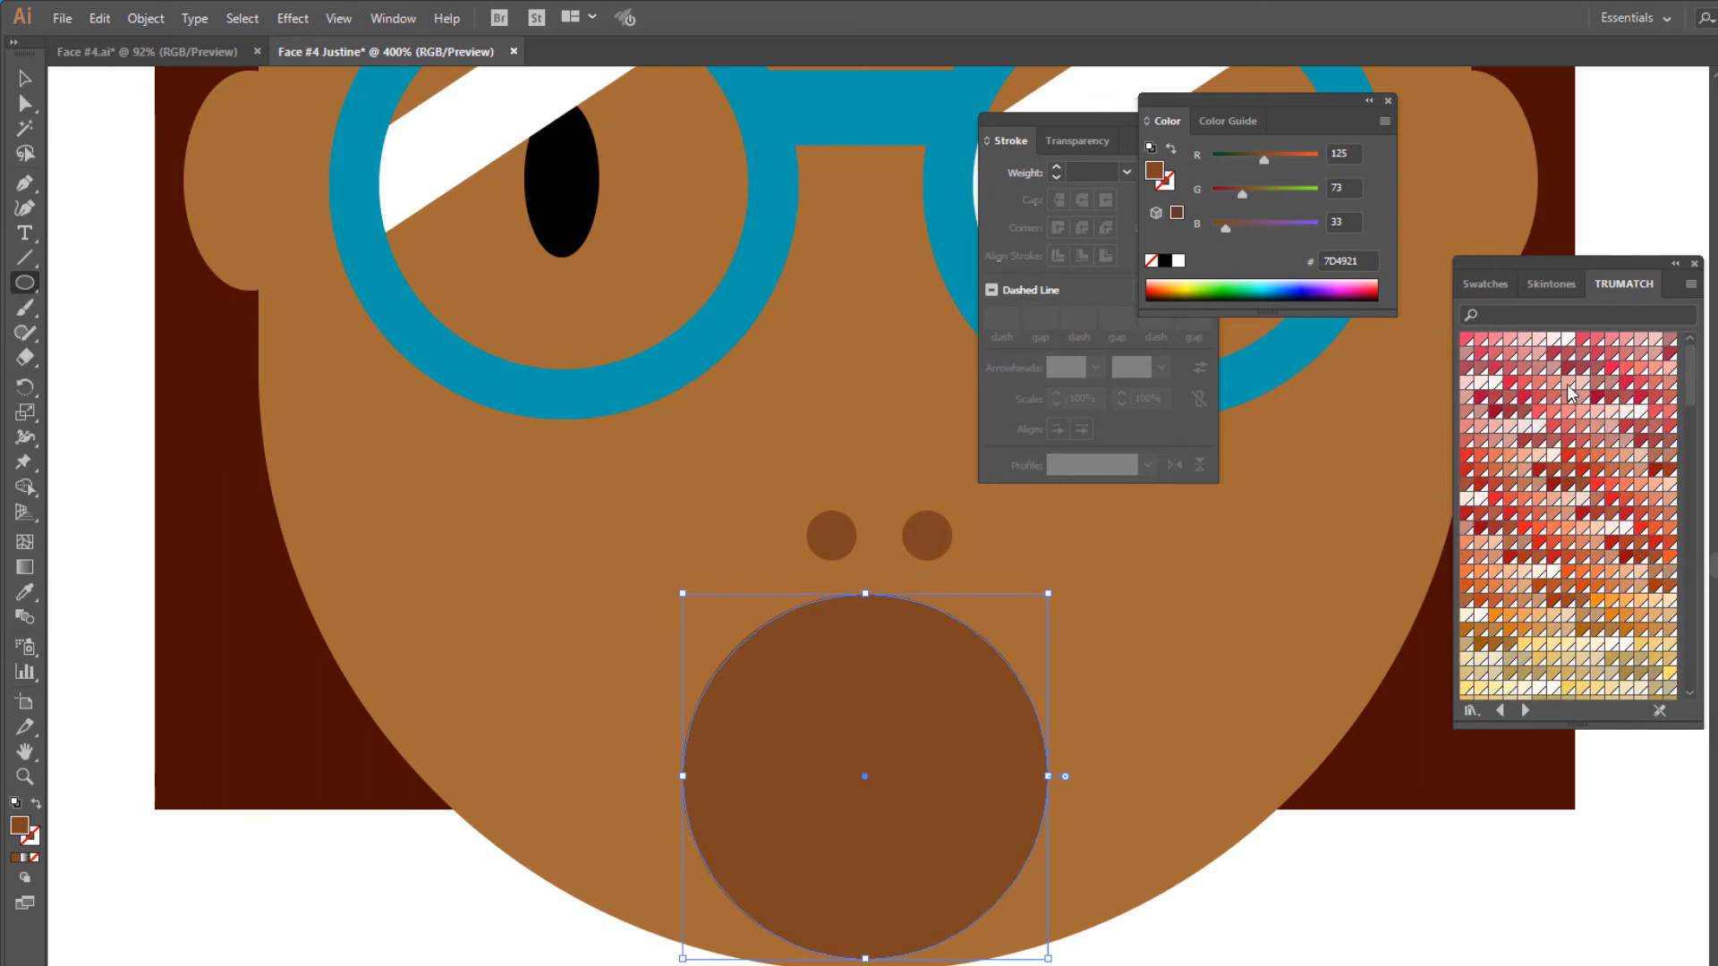
pyautogui.click(1480, 340)
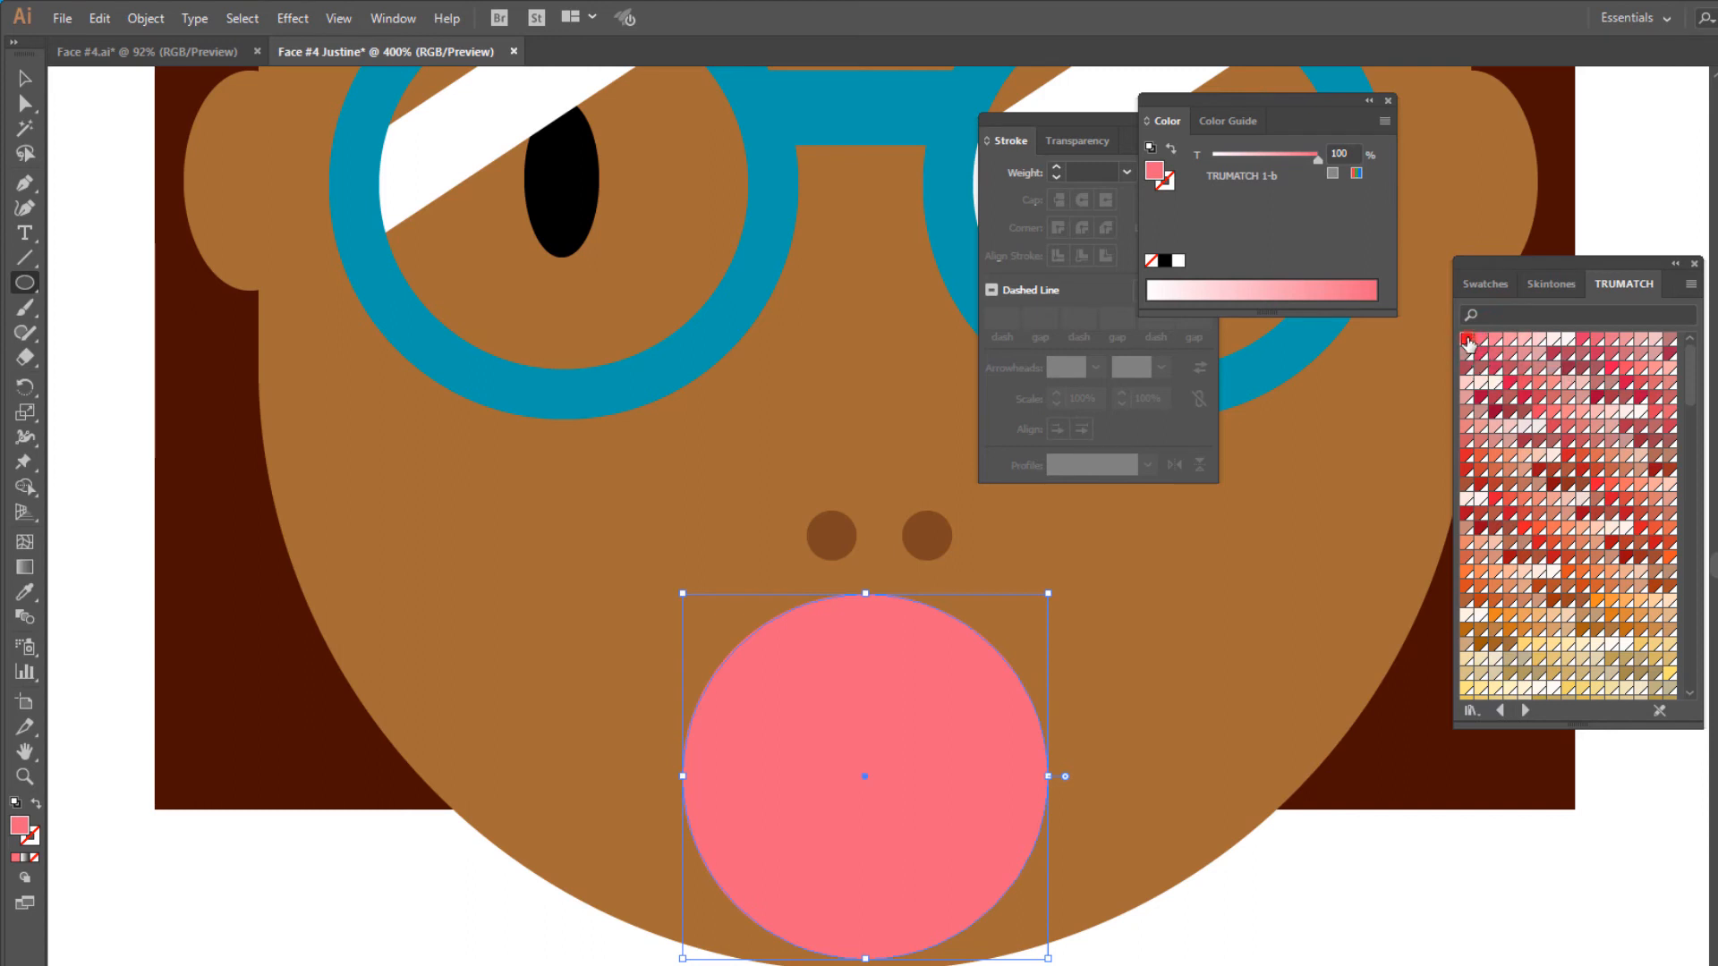
pyautogui.click(1468, 340)
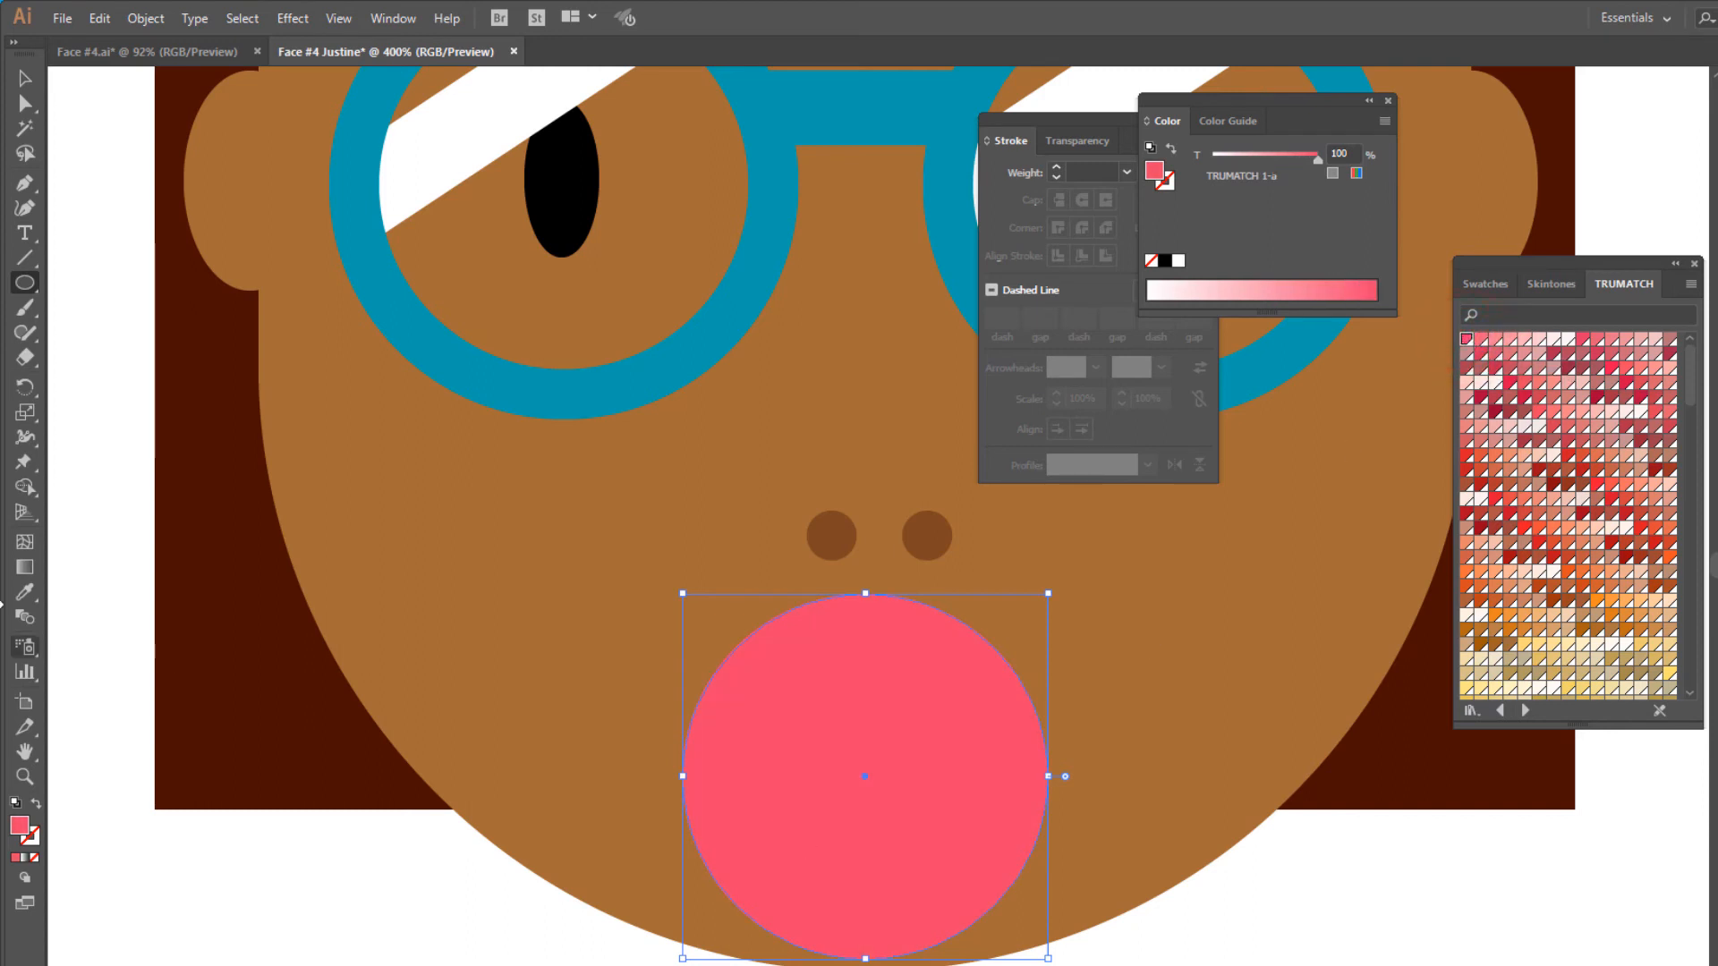
# - Draw a rectangle wider than the pink mouth circle that covers its upper half, ending at the circle's centre
pyautogui.click(20, 282)
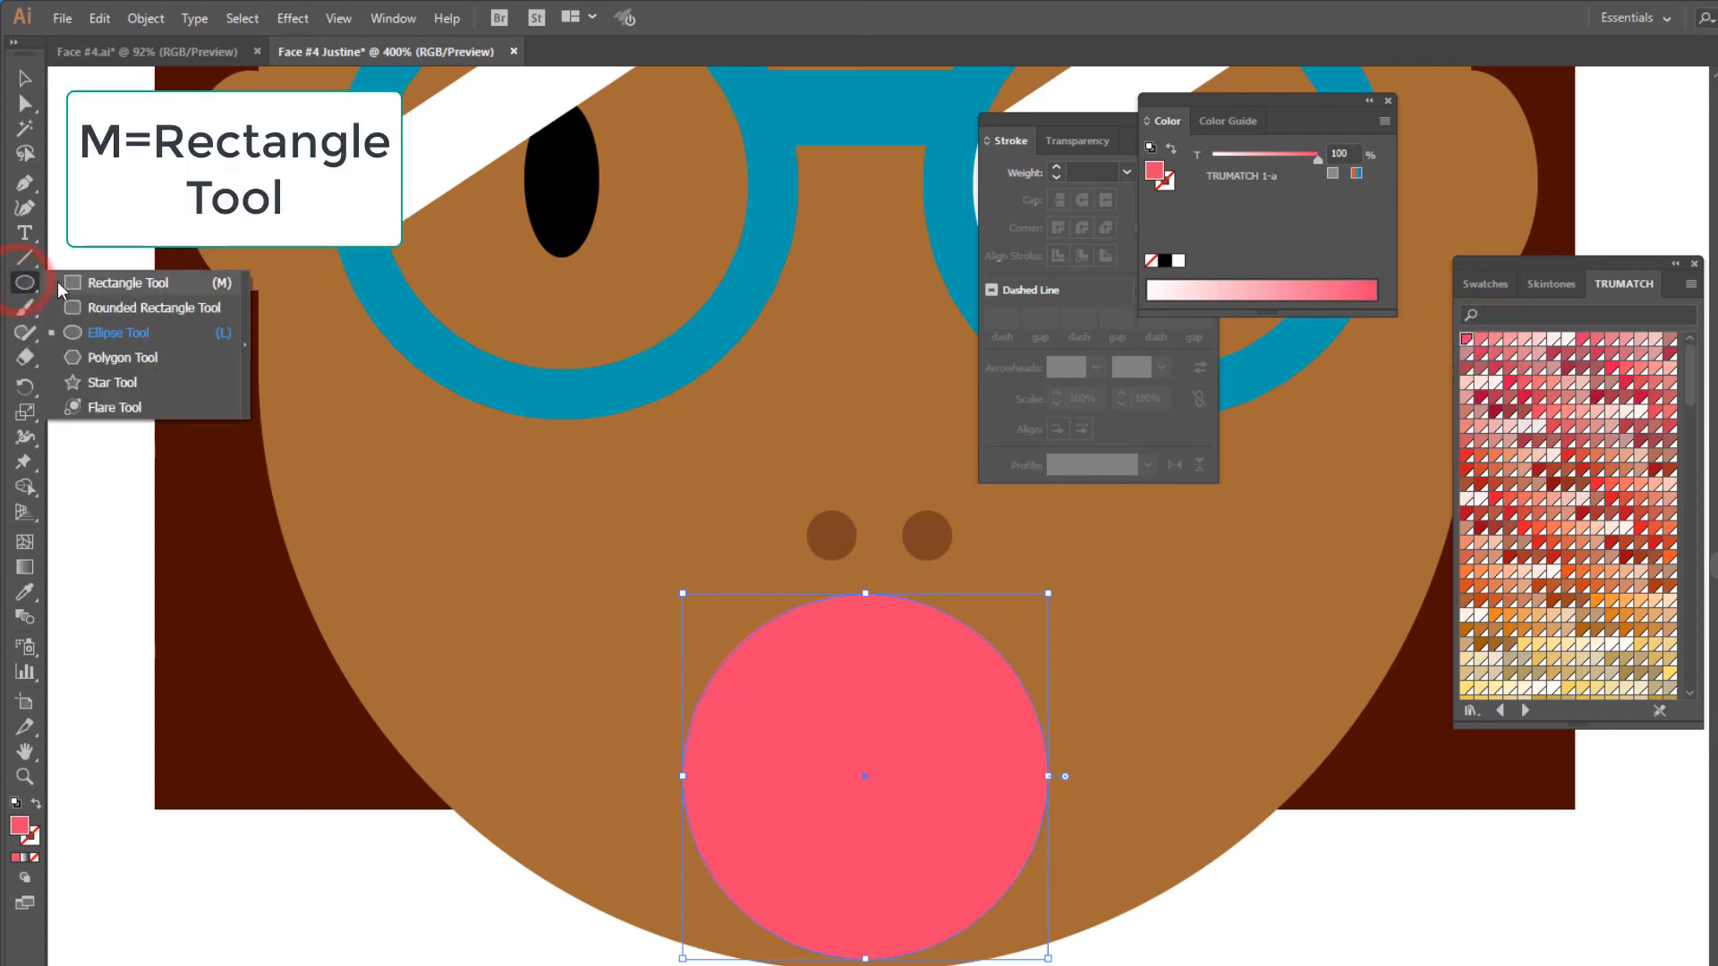
pyautogui.click(85, 284)
pyautogui.moveTo(609, 516); pyautogui.dragTo(1136, 777)
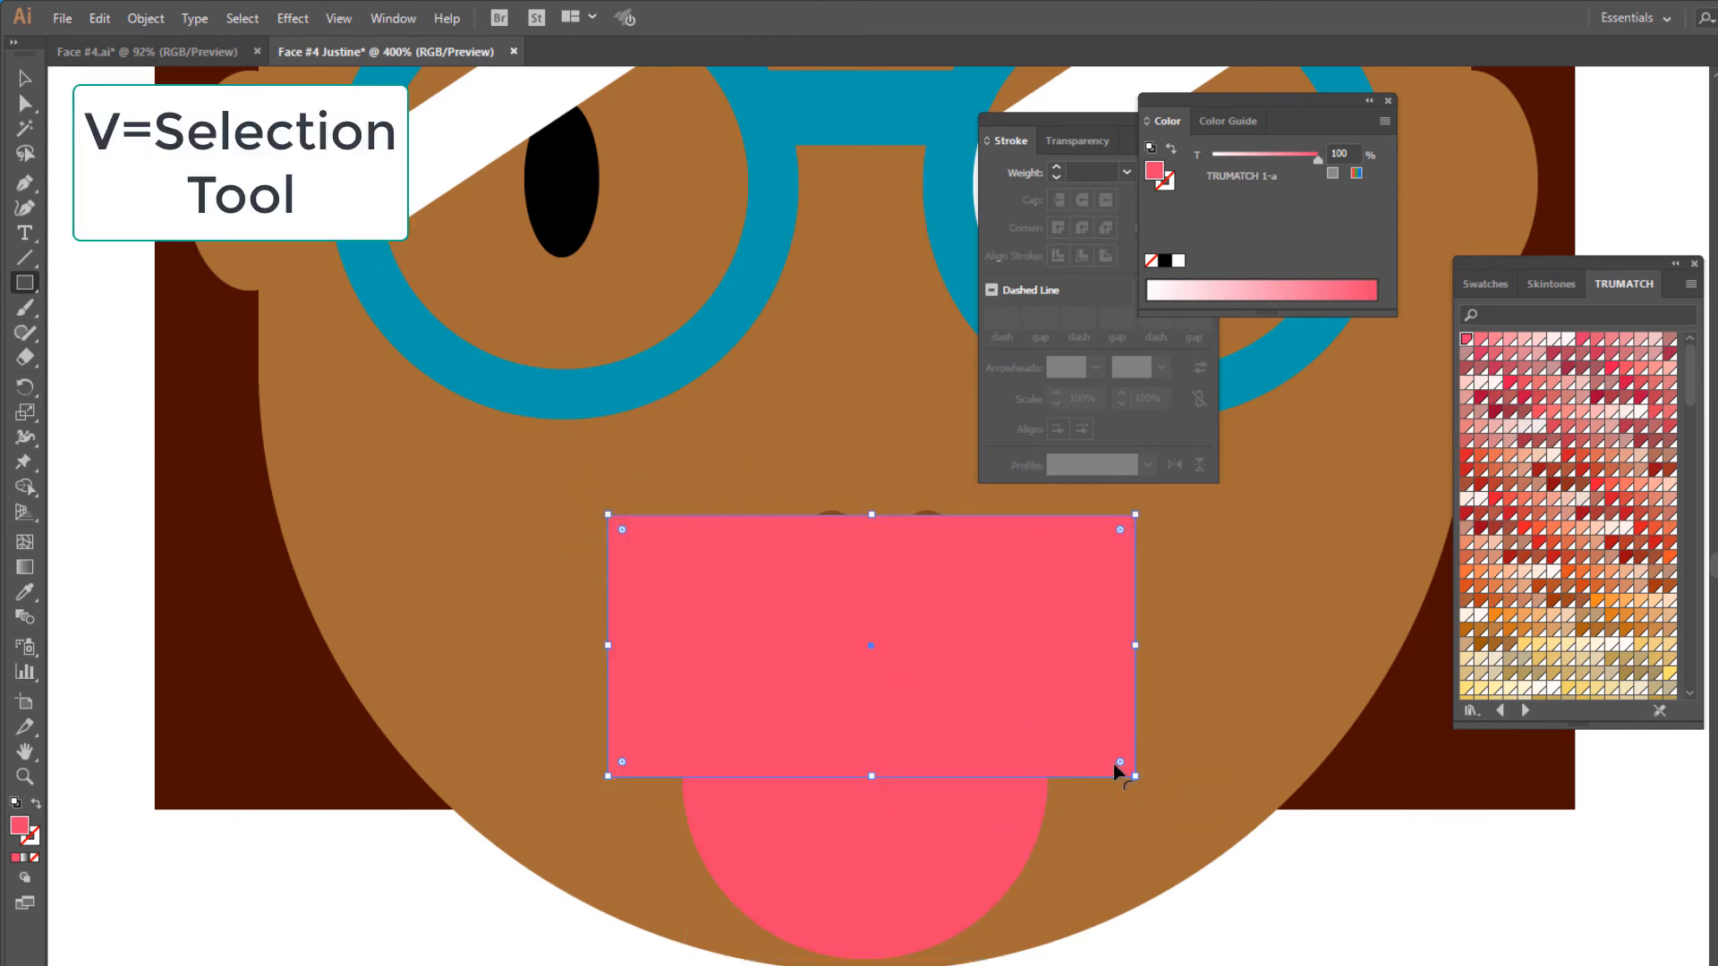
# - Subtract the covering rectangle from the pink mouth circle so a half circle is left
pyautogui.press('v')
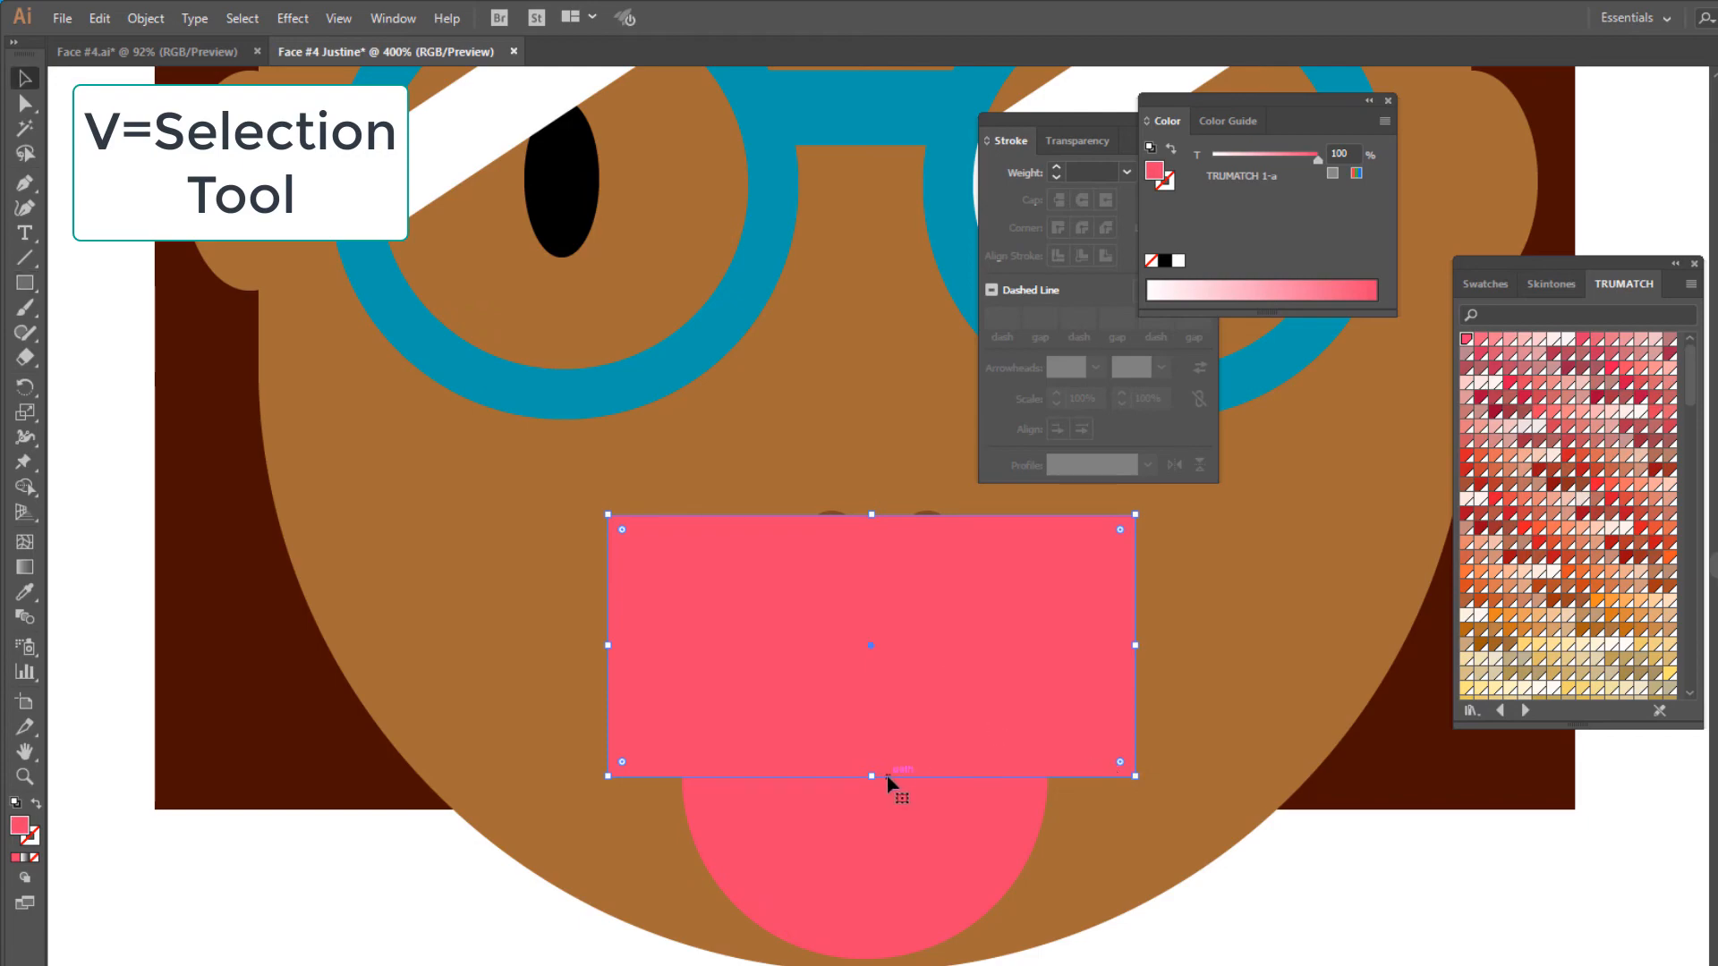
pyautogui.keyDown('shift'); pyautogui.click(921, 841); pyautogui.keyUp('shift')
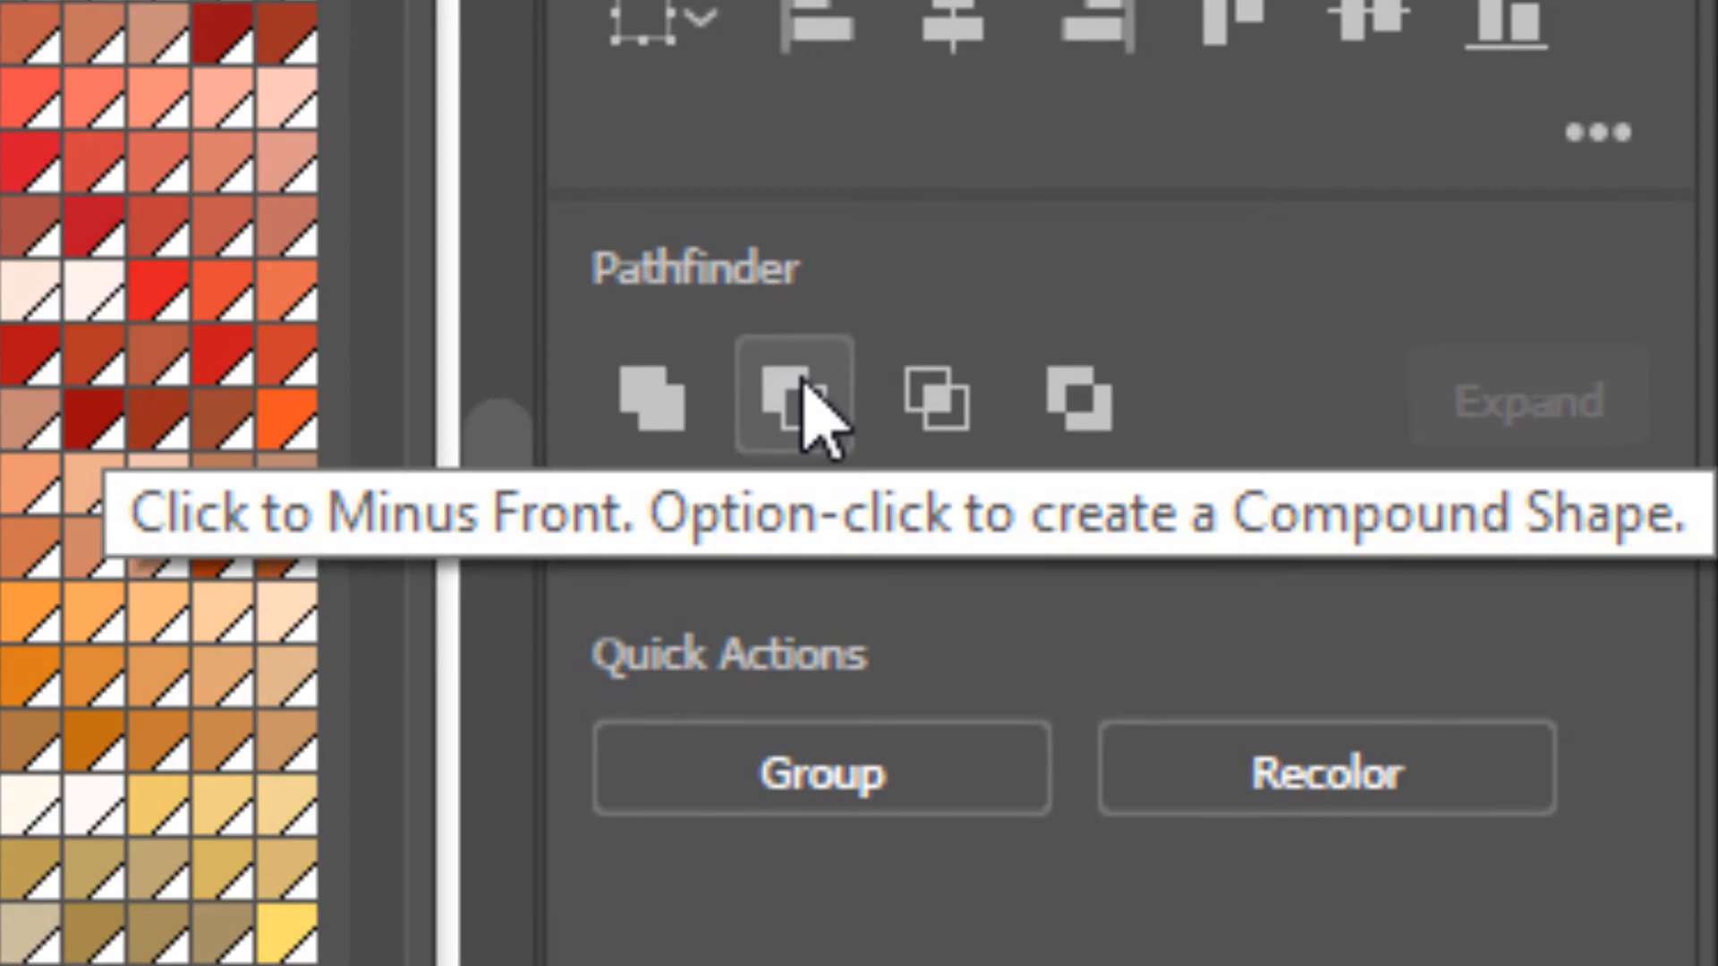
pyautogui.click(793, 383)
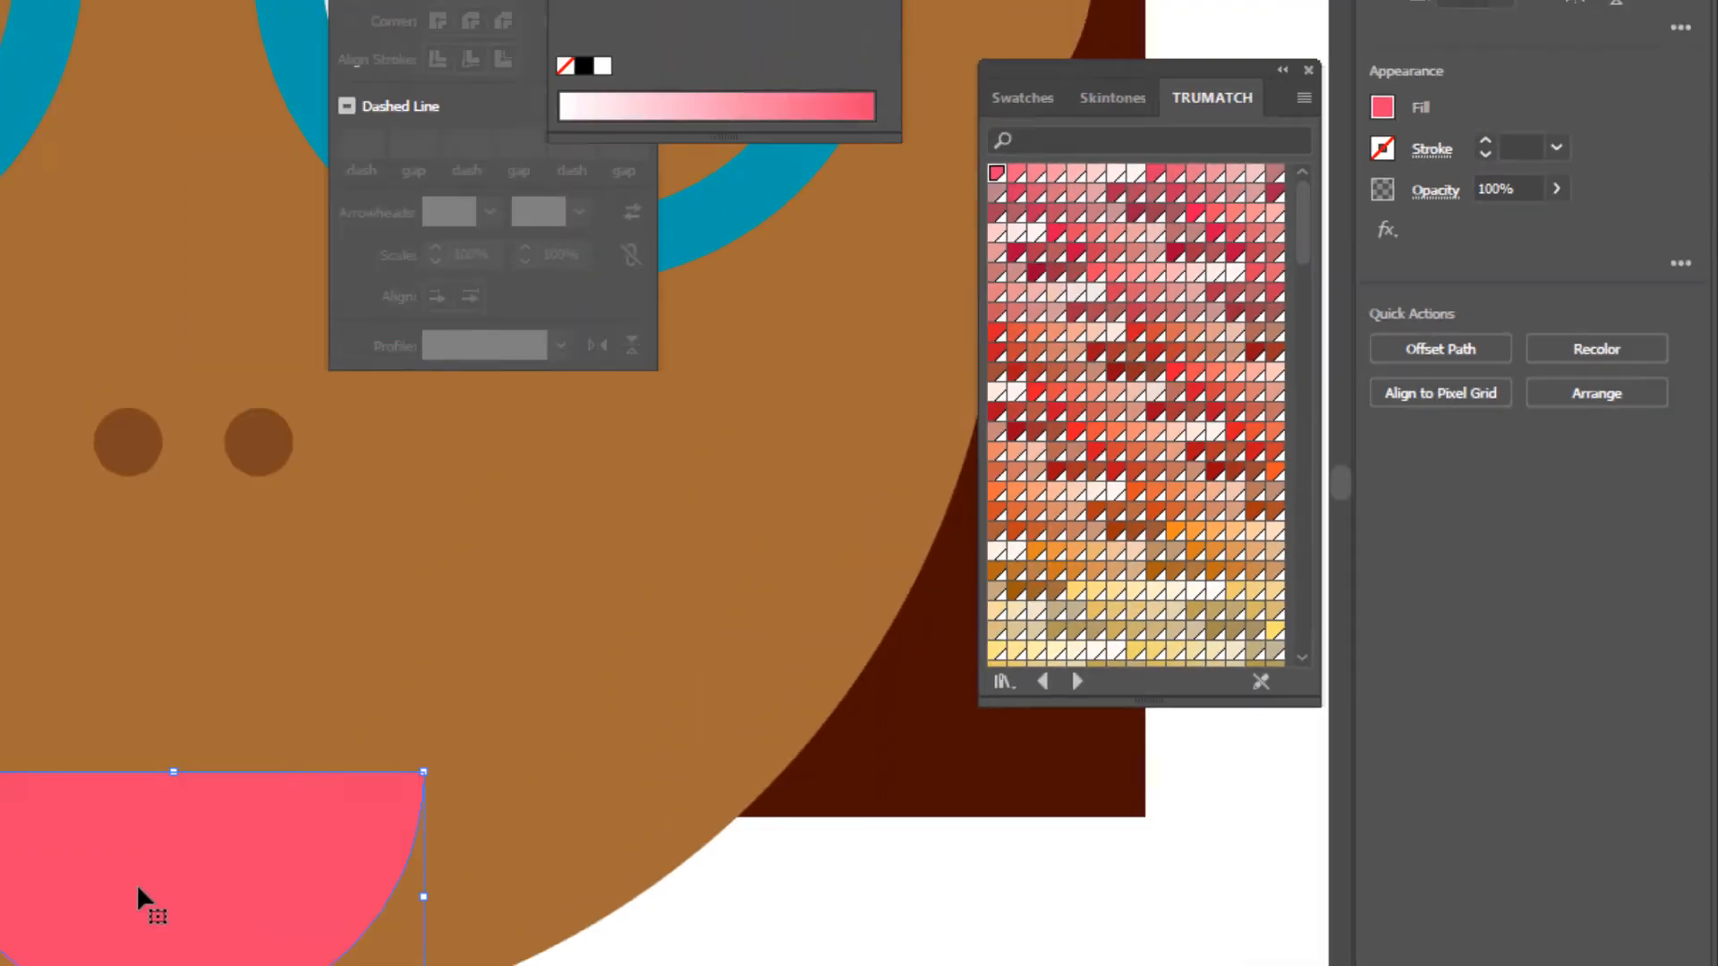
# - Duplicate the pink half circle into two overlapping copies side by side above the original and unite those copies
pyautogui.moveTo(722, 743); pyautogui.dragTo(636, 560)
pyautogui.press('shift')
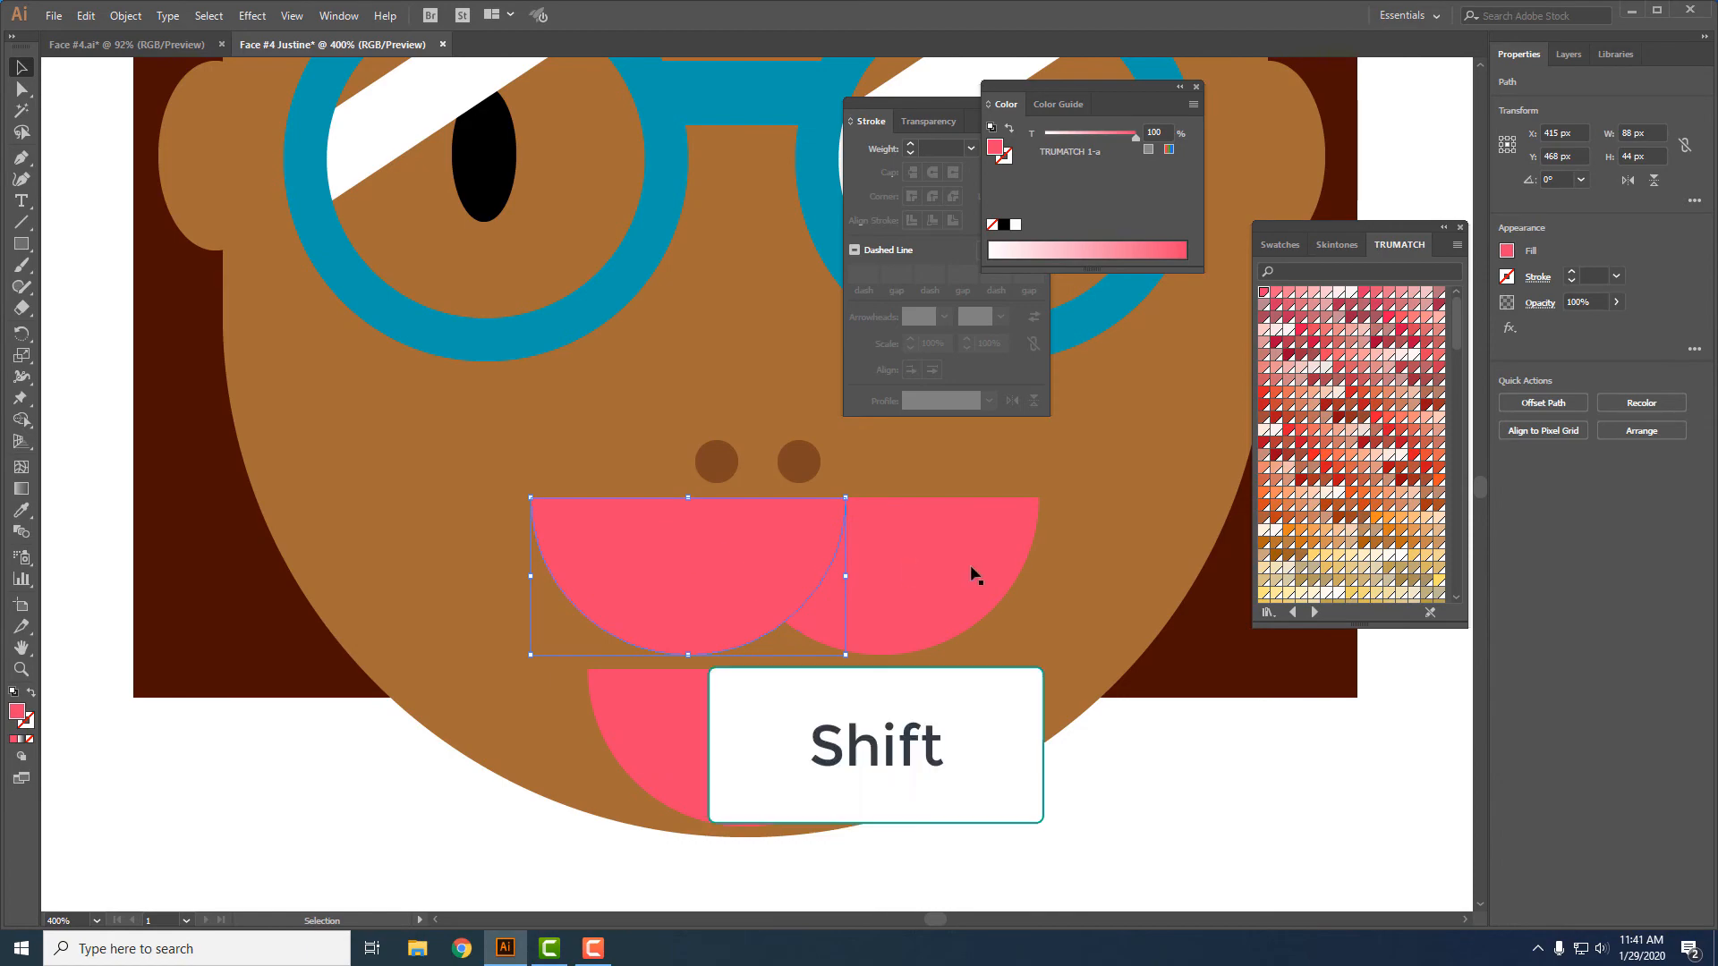
pyautogui.keyDown('shift'); pyautogui.click(913, 569); pyautogui.keyUp('shift')
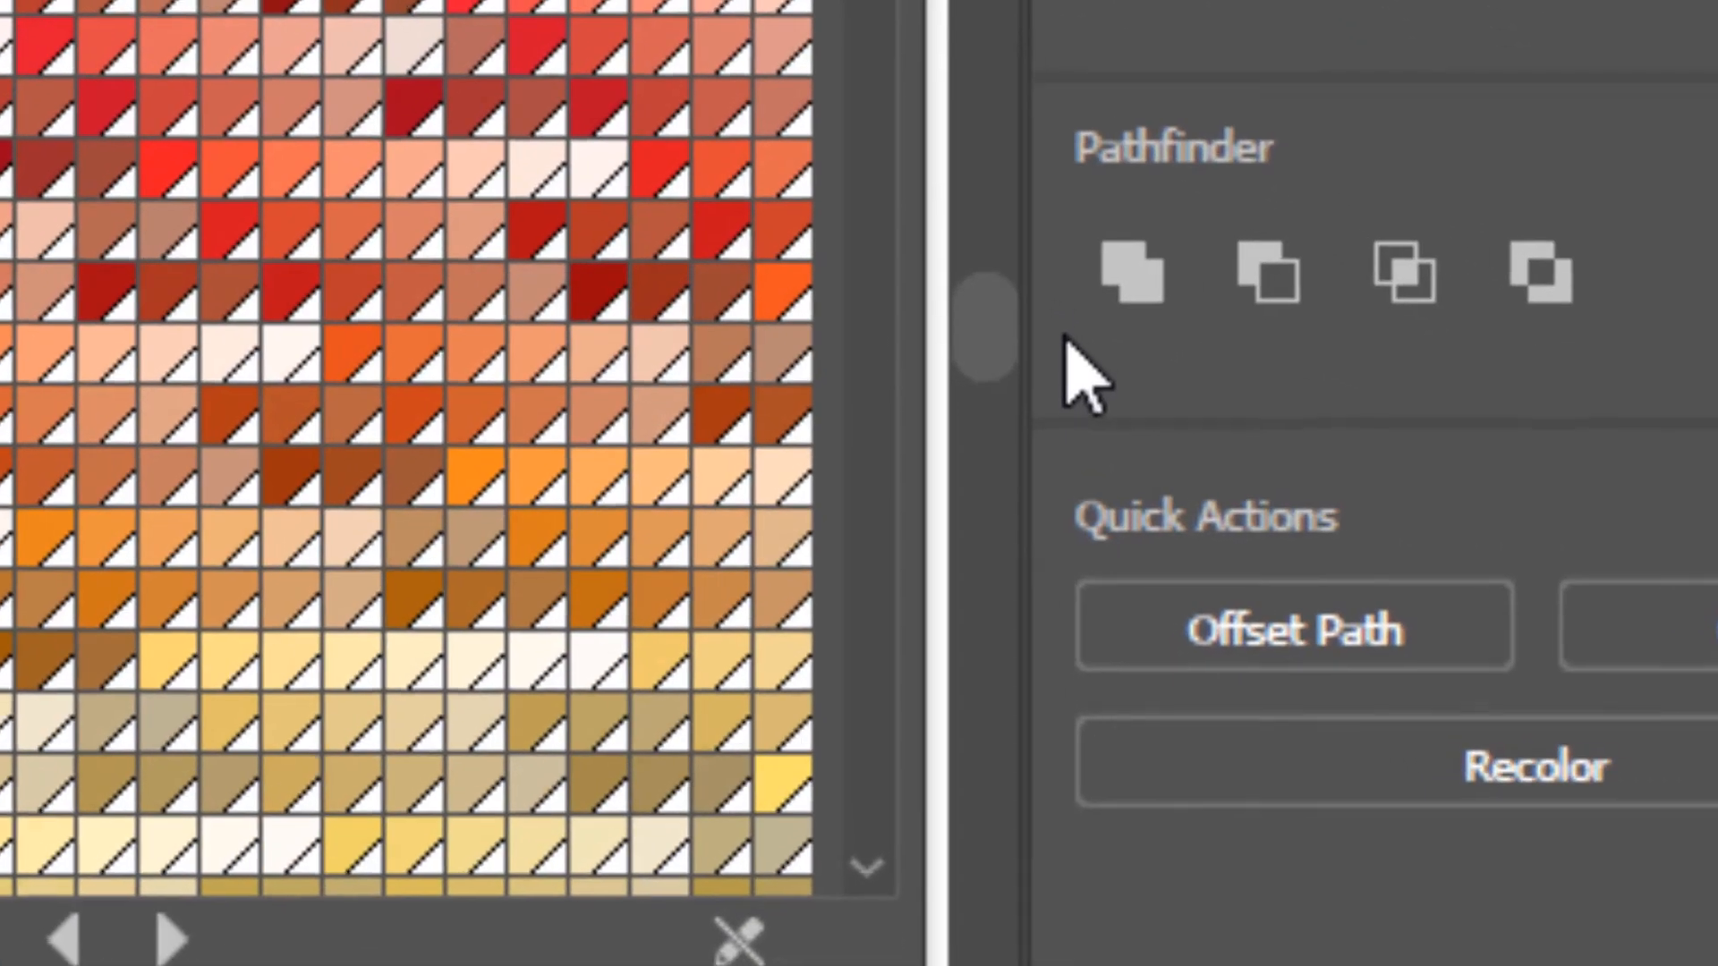
pyautogui.click(1509, 476)
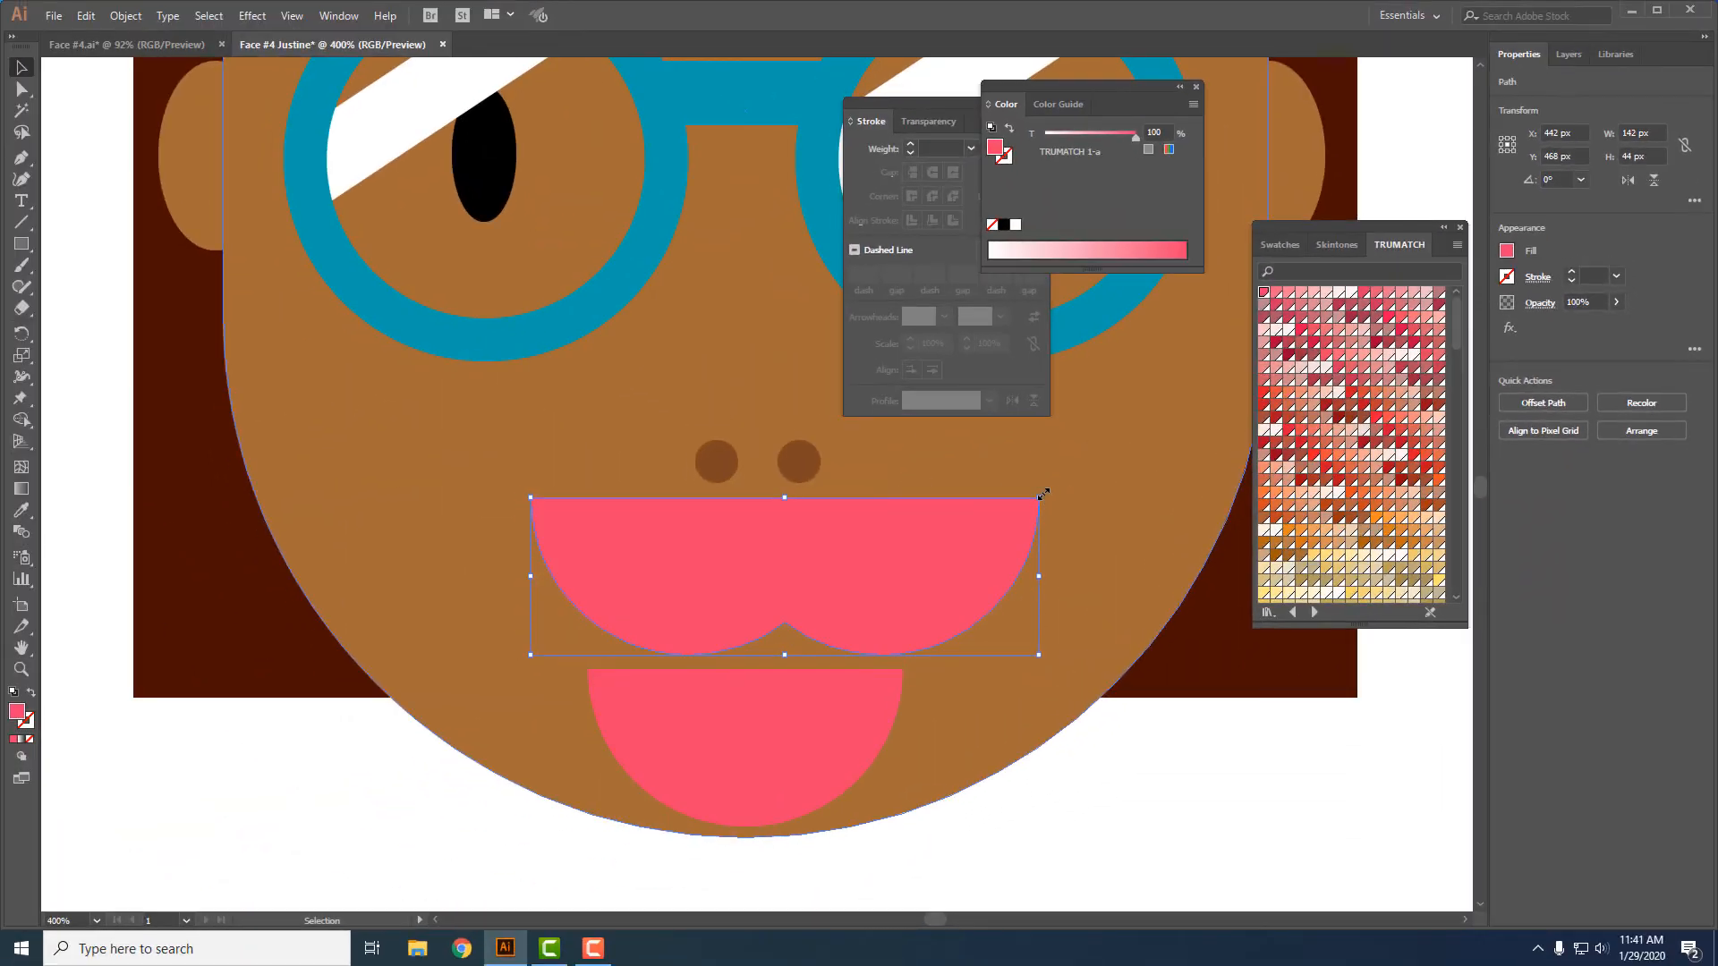
# - Rotate the united shape 180°, set it on top of the lower half circle and narrow it to about 89 px wide
pyautogui.moveTo(1048, 494); pyautogui.dragTo(503, 598)
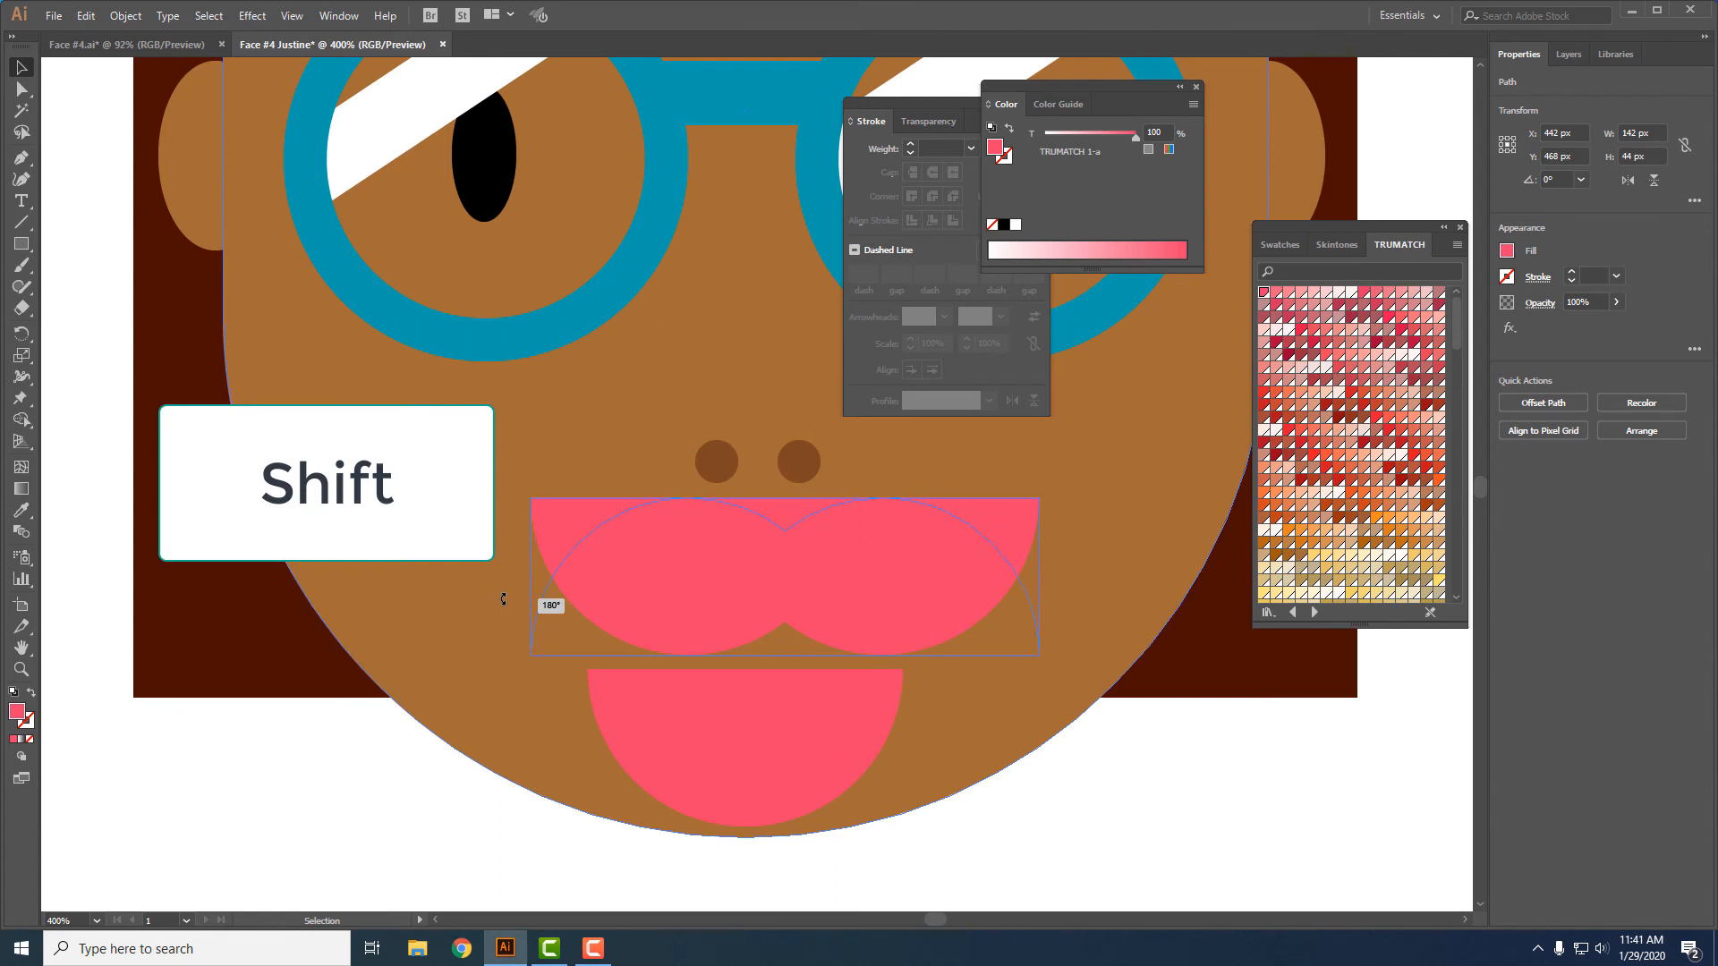
pyautogui.moveTo(503, 598); pyautogui.dragTo(503, 599)
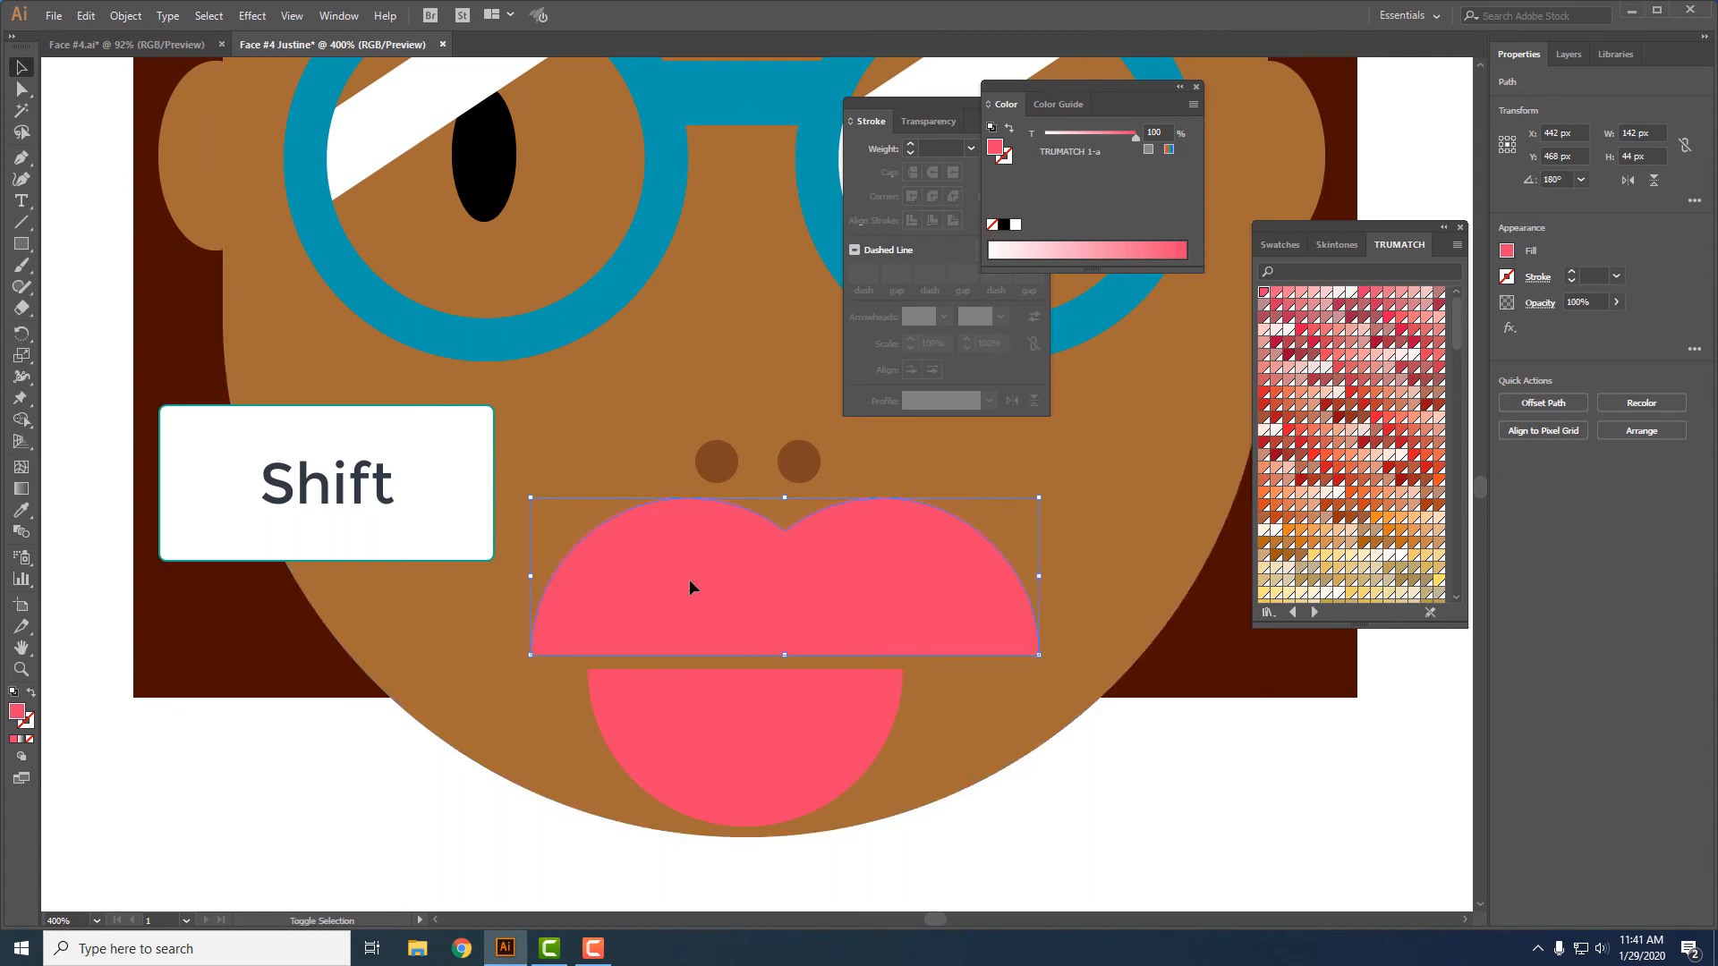
pyautogui.moveTo(690, 578); pyautogui.dragTo(745, 594)
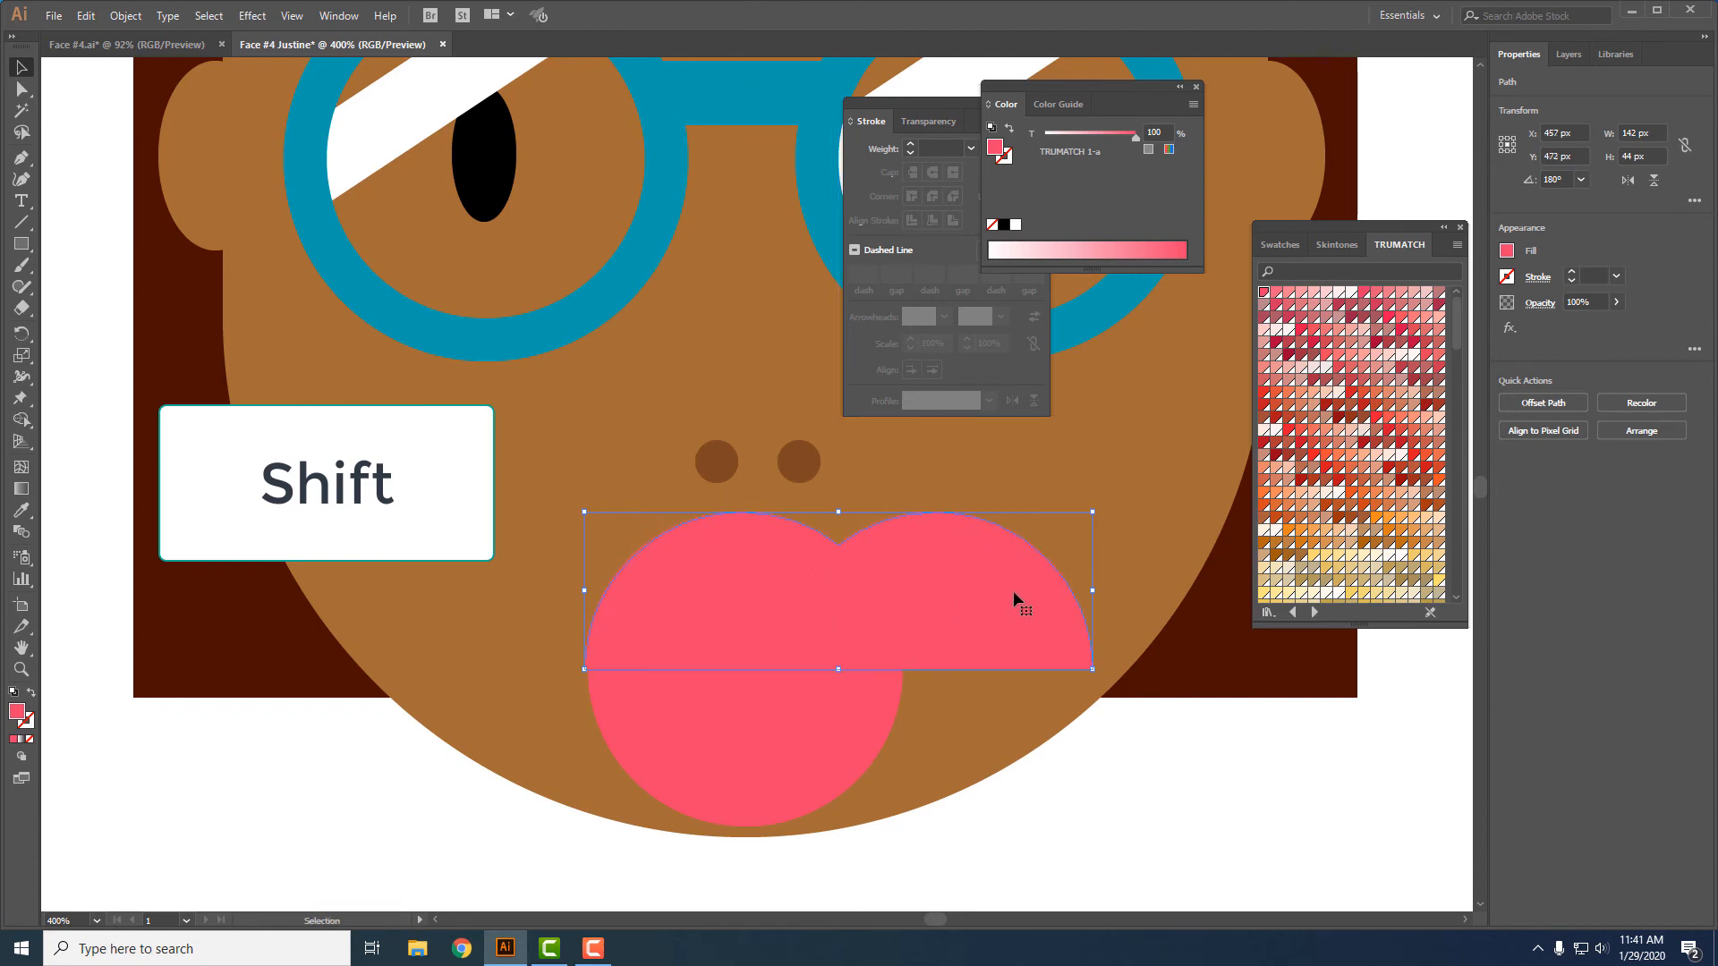
pyautogui.moveTo(1093, 594); pyautogui.dragTo(902, 596)
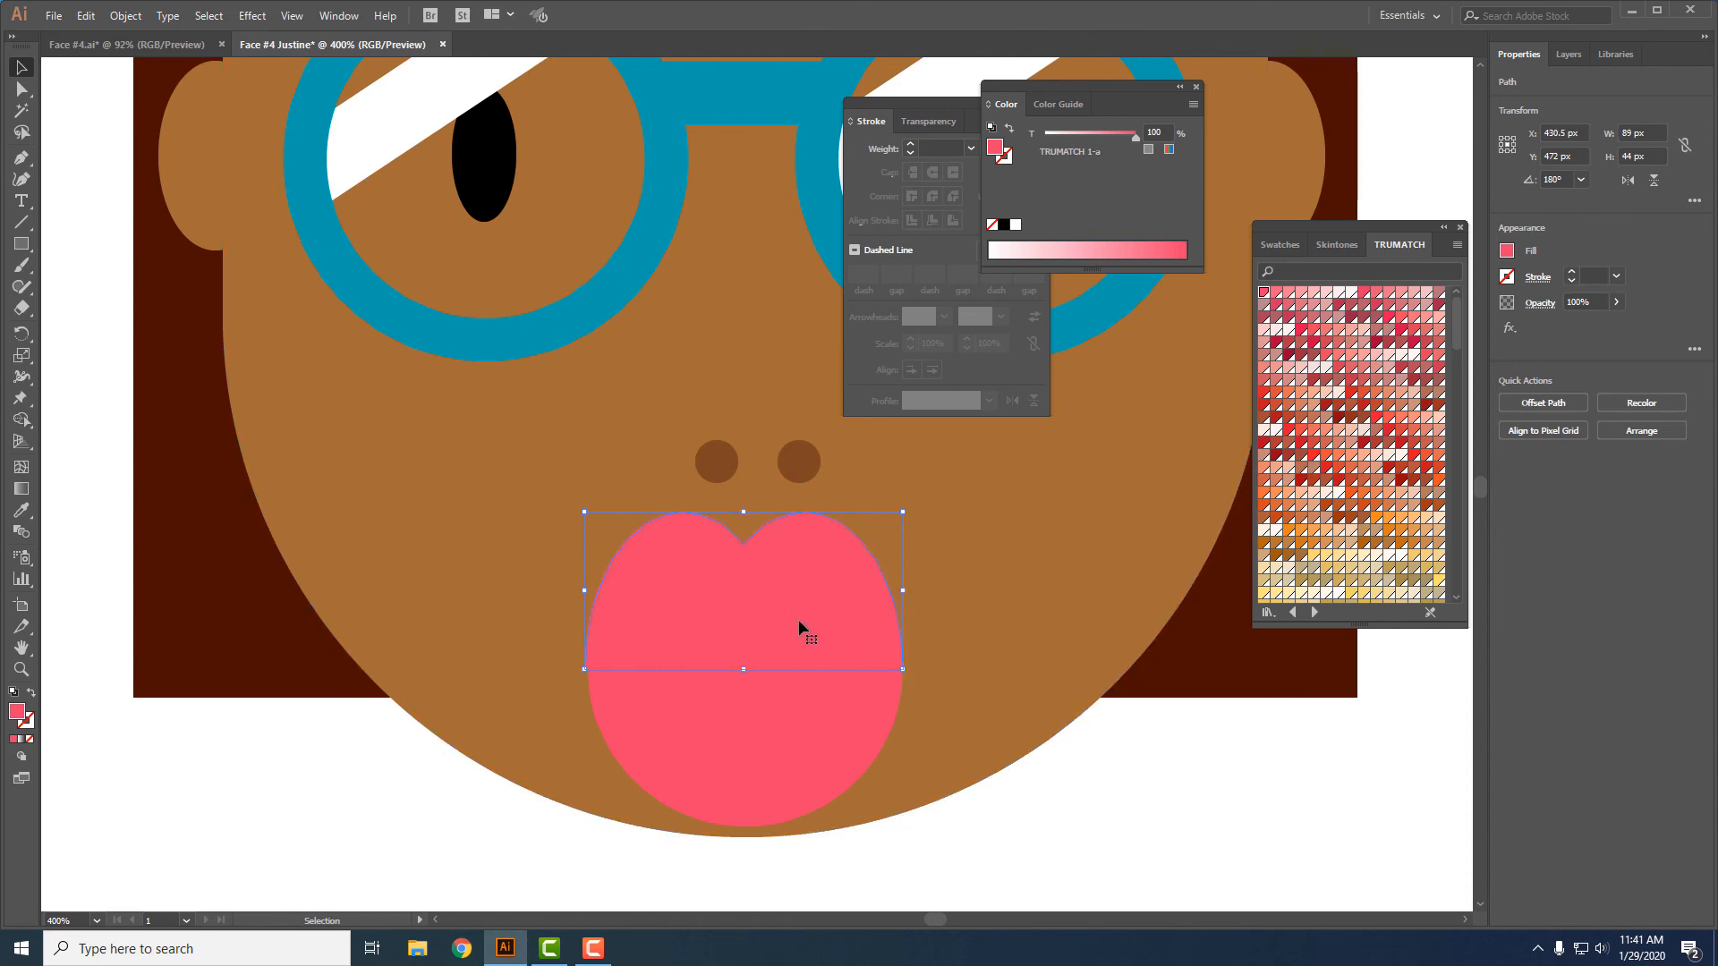
# - Unite the upper and lower lip shapes, then shrink the lips to about 69 px wide and 47 px high
pyautogui.keyDown('shift'); pyautogui.click(771, 729); pyautogui.keyUp('shift')
pyautogui.click(1510, 476)
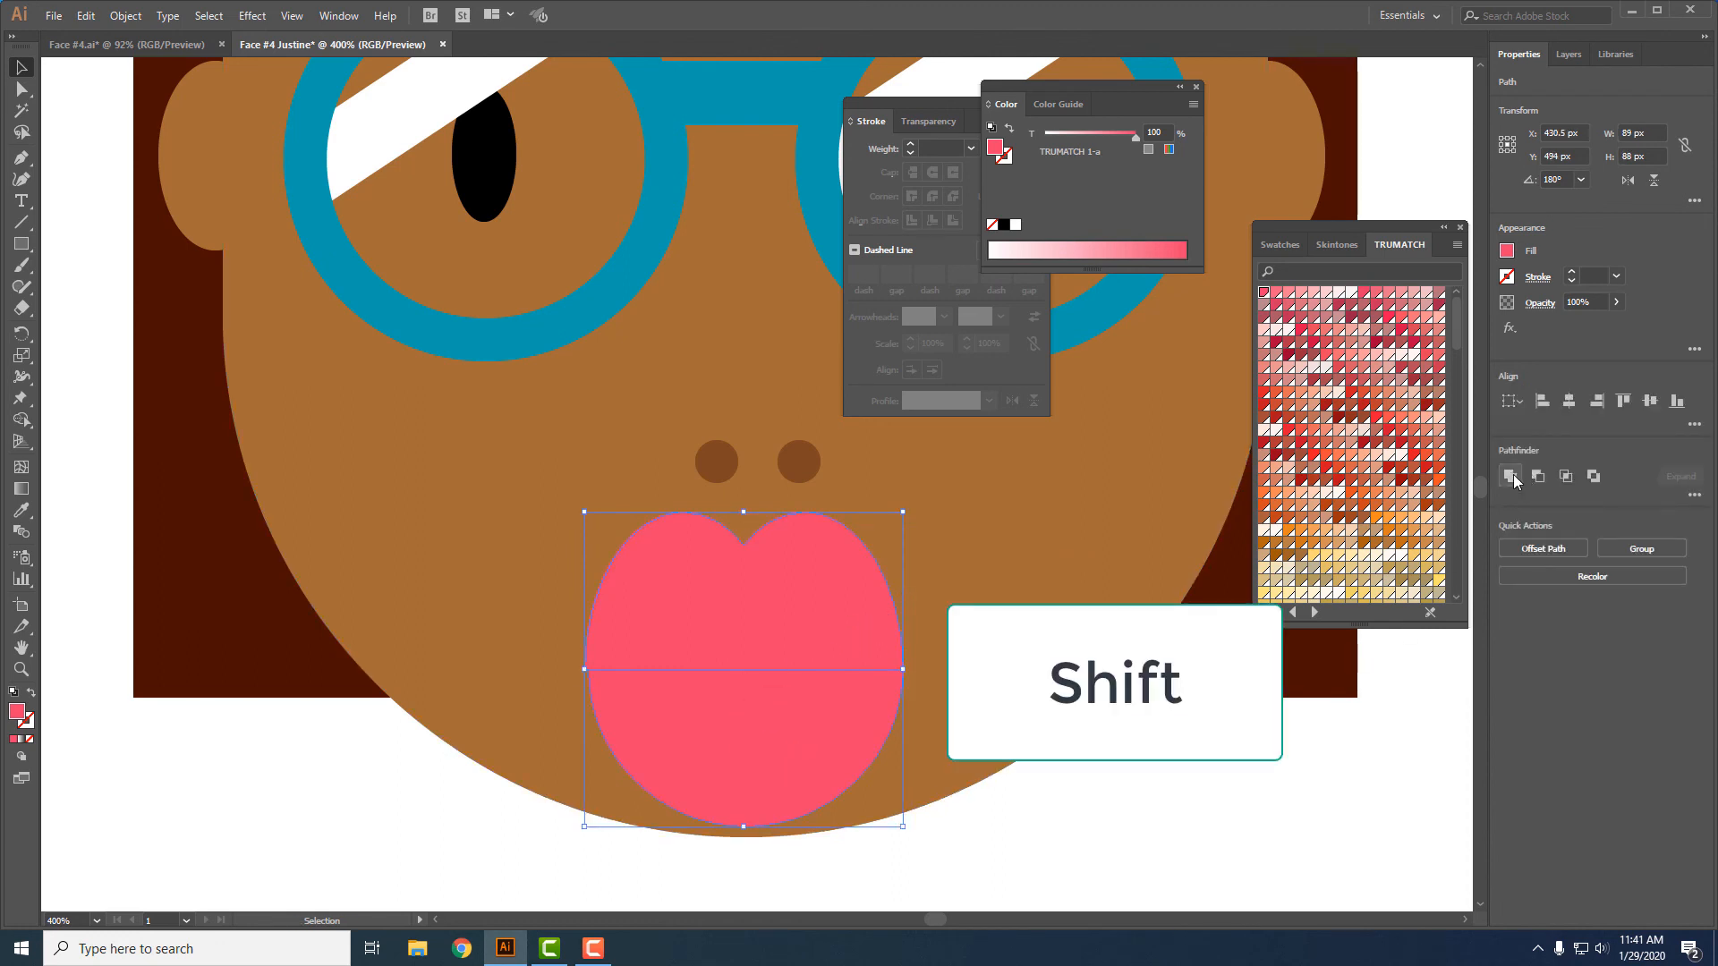
pyautogui.moveTo(743, 511); pyautogui.dragTo(734, 660)
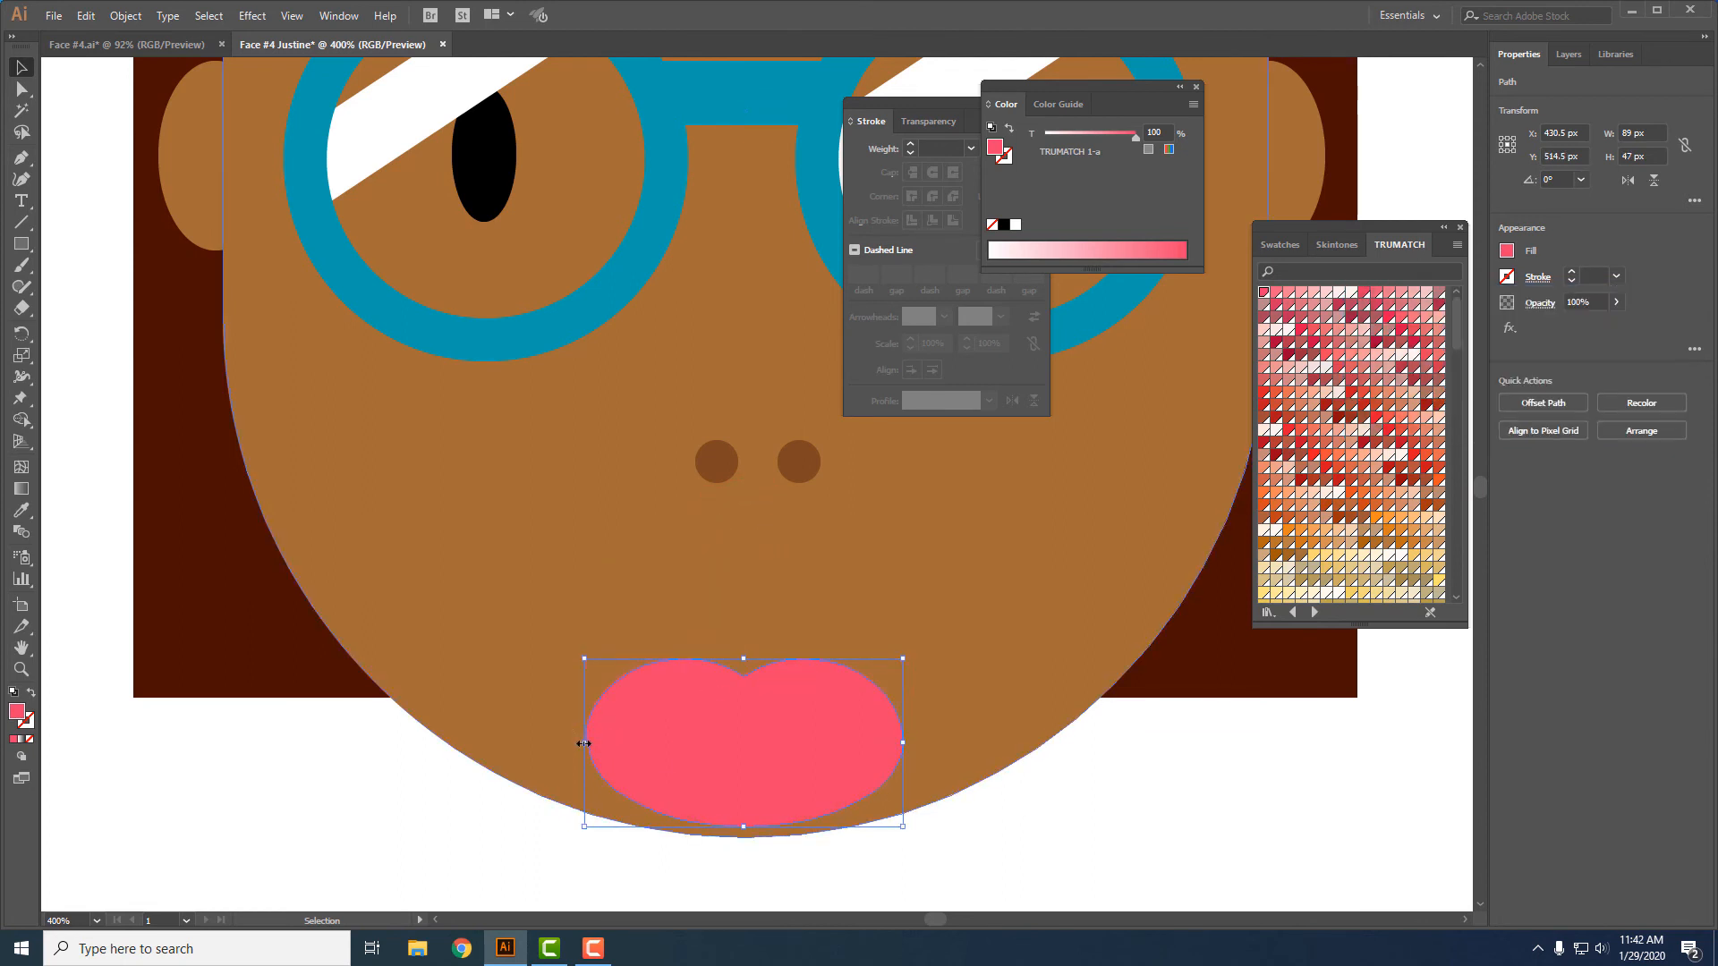
pyautogui.moveTo(583, 743); pyautogui.dragTo(656, 743)
# - Move the lips up below the nostrils and scale them proportionally to about 64 px wide
pyautogui.moveTo(785, 734); pyautogui.dragTo(771, 615)
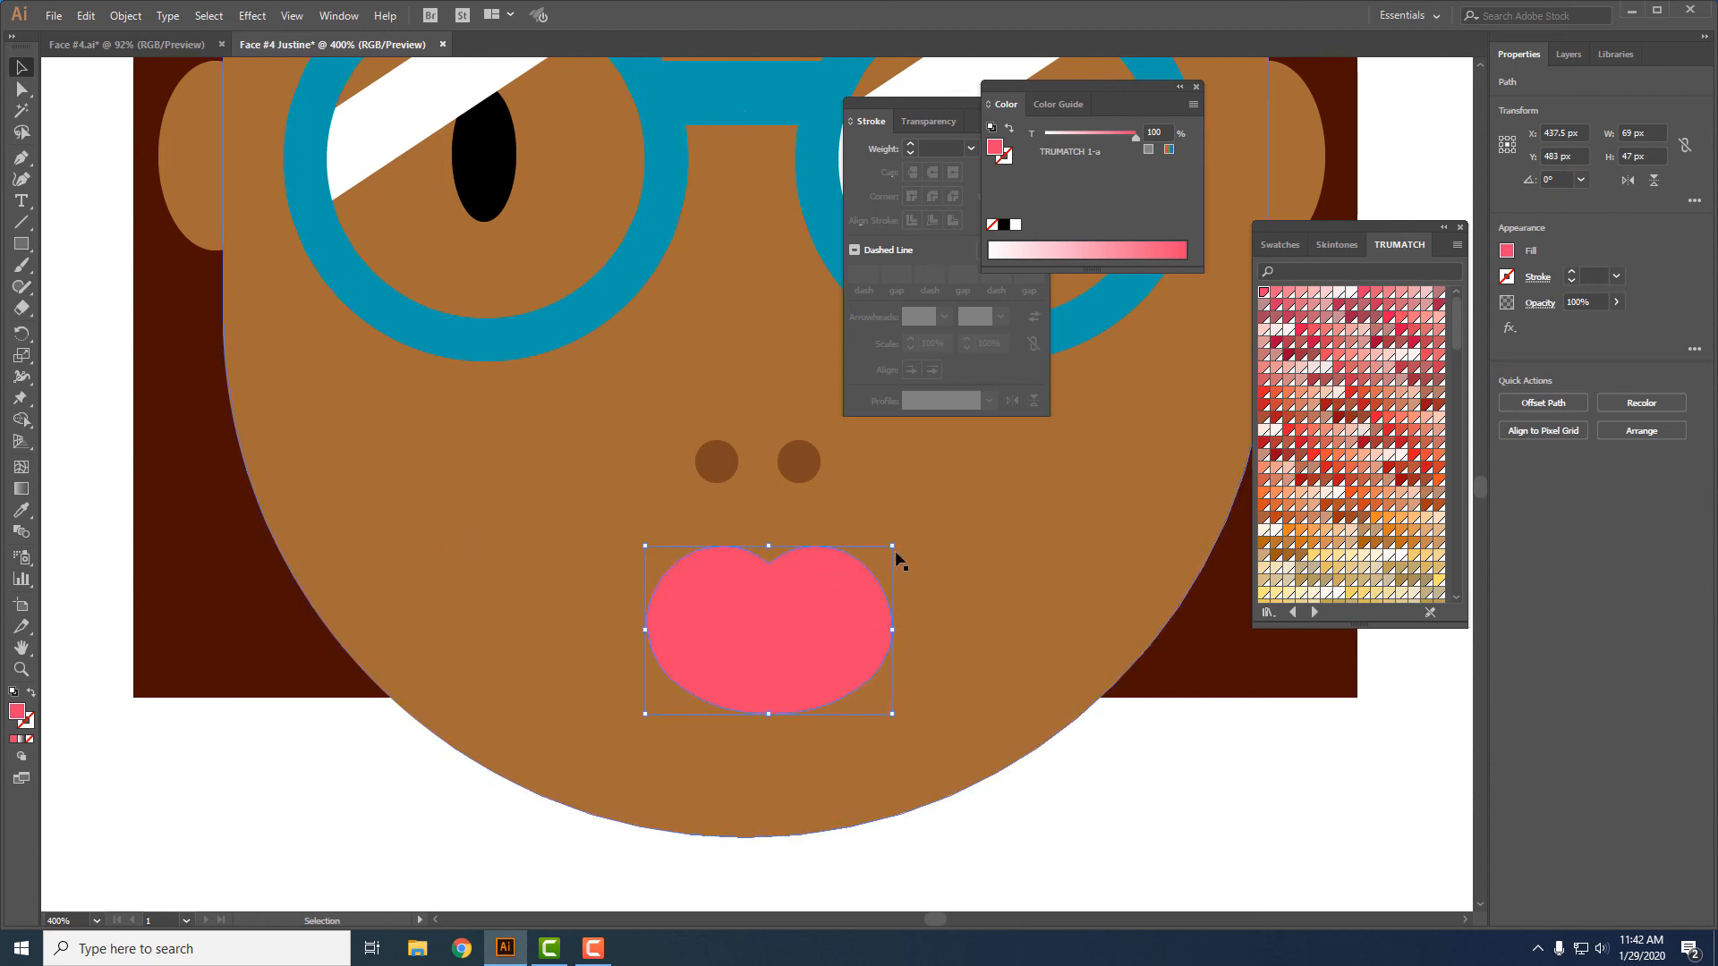
pyautogui.moveTo(893, 546); pyautogui.dragTo(874, 559)
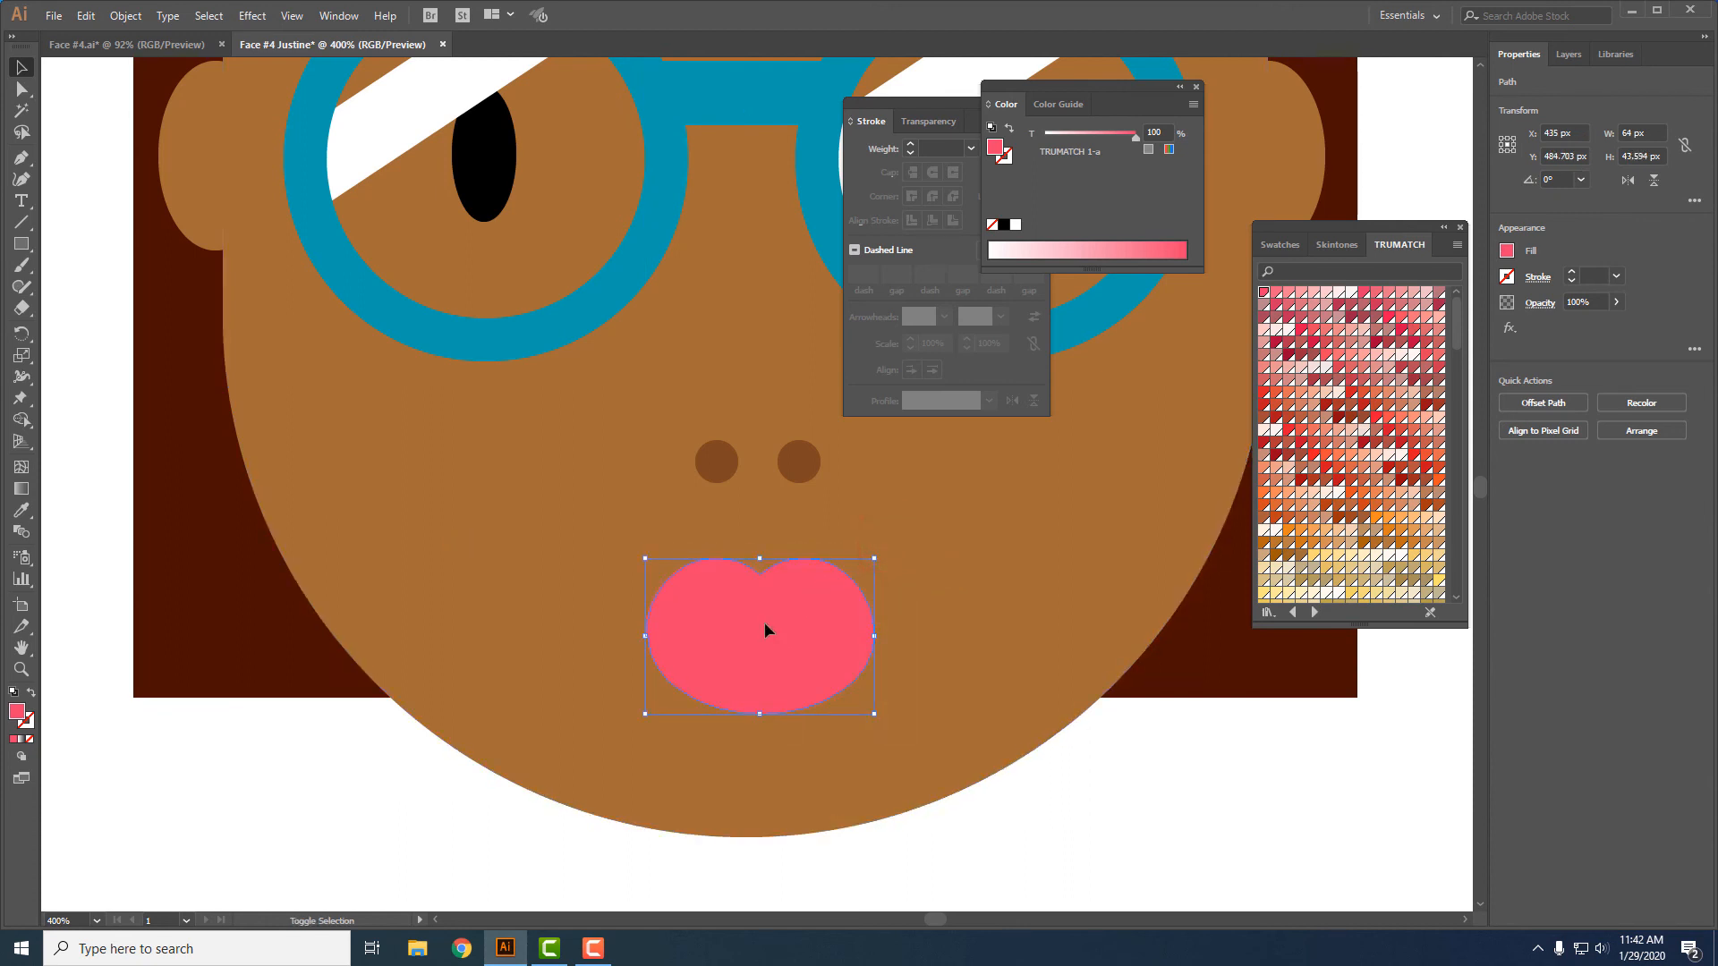
pyautogui.moveTo(765, 623); pyautogui.dragTo(768, 613)
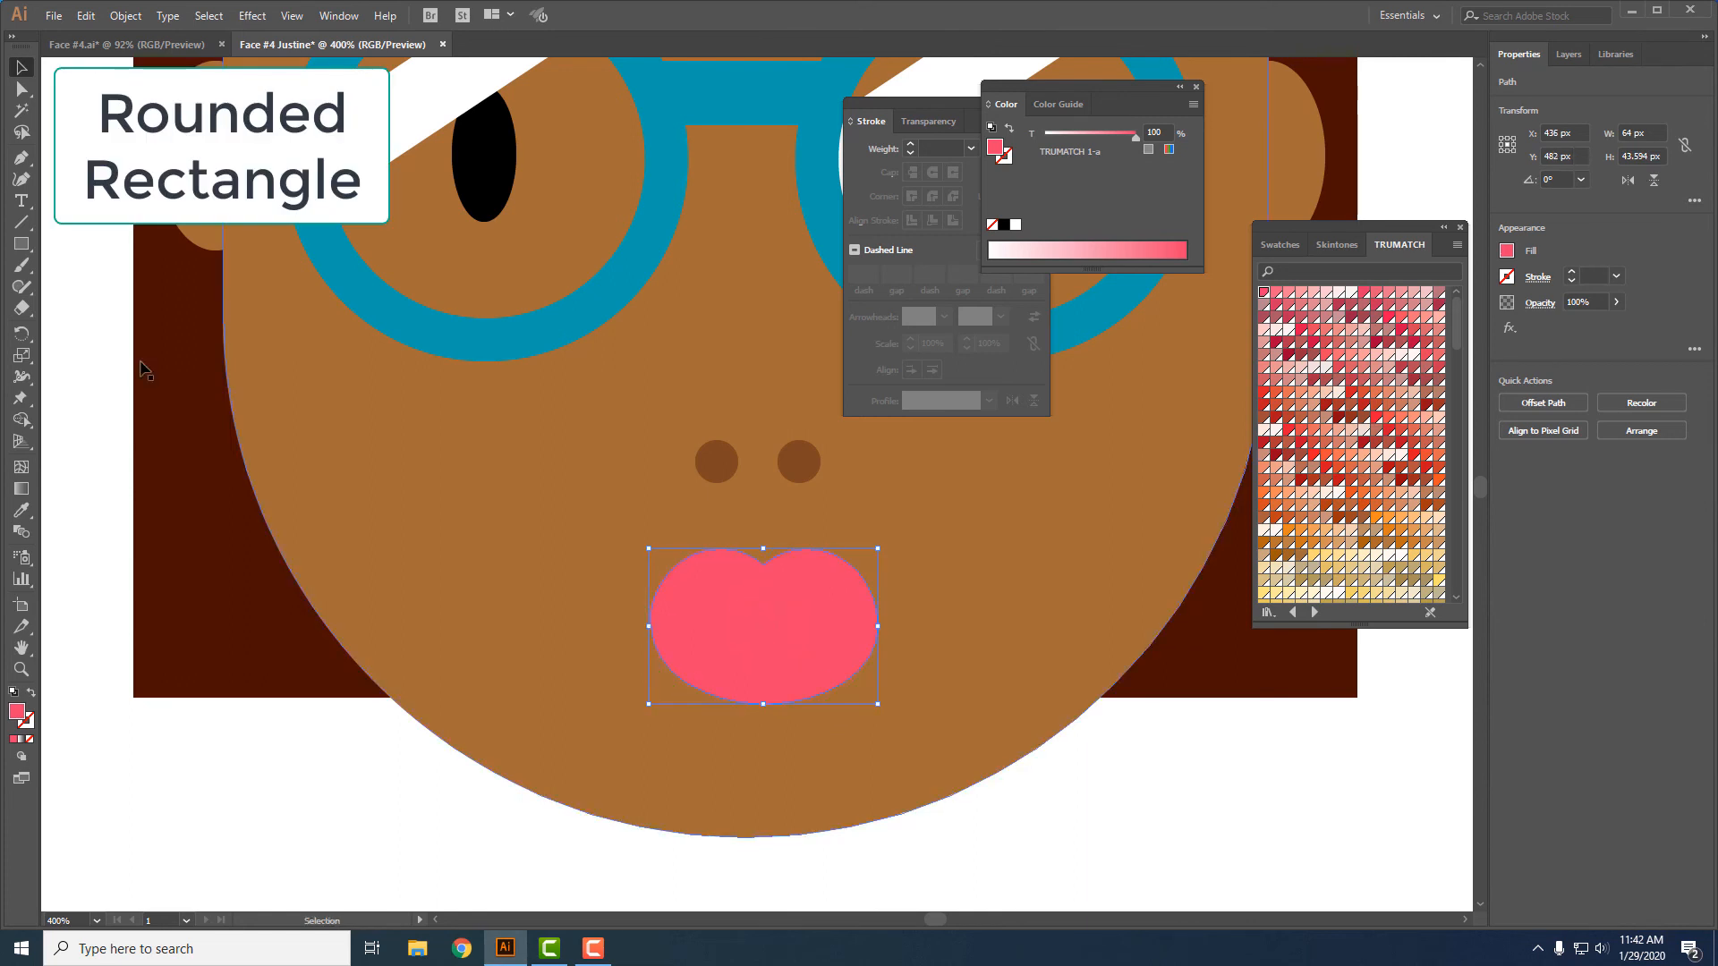
# - Draw a rounded rectangle about 27 by 7 px in the centre of the lips and fill it with TRUMATCH 1-a2
pyautogui.click(22, 244)
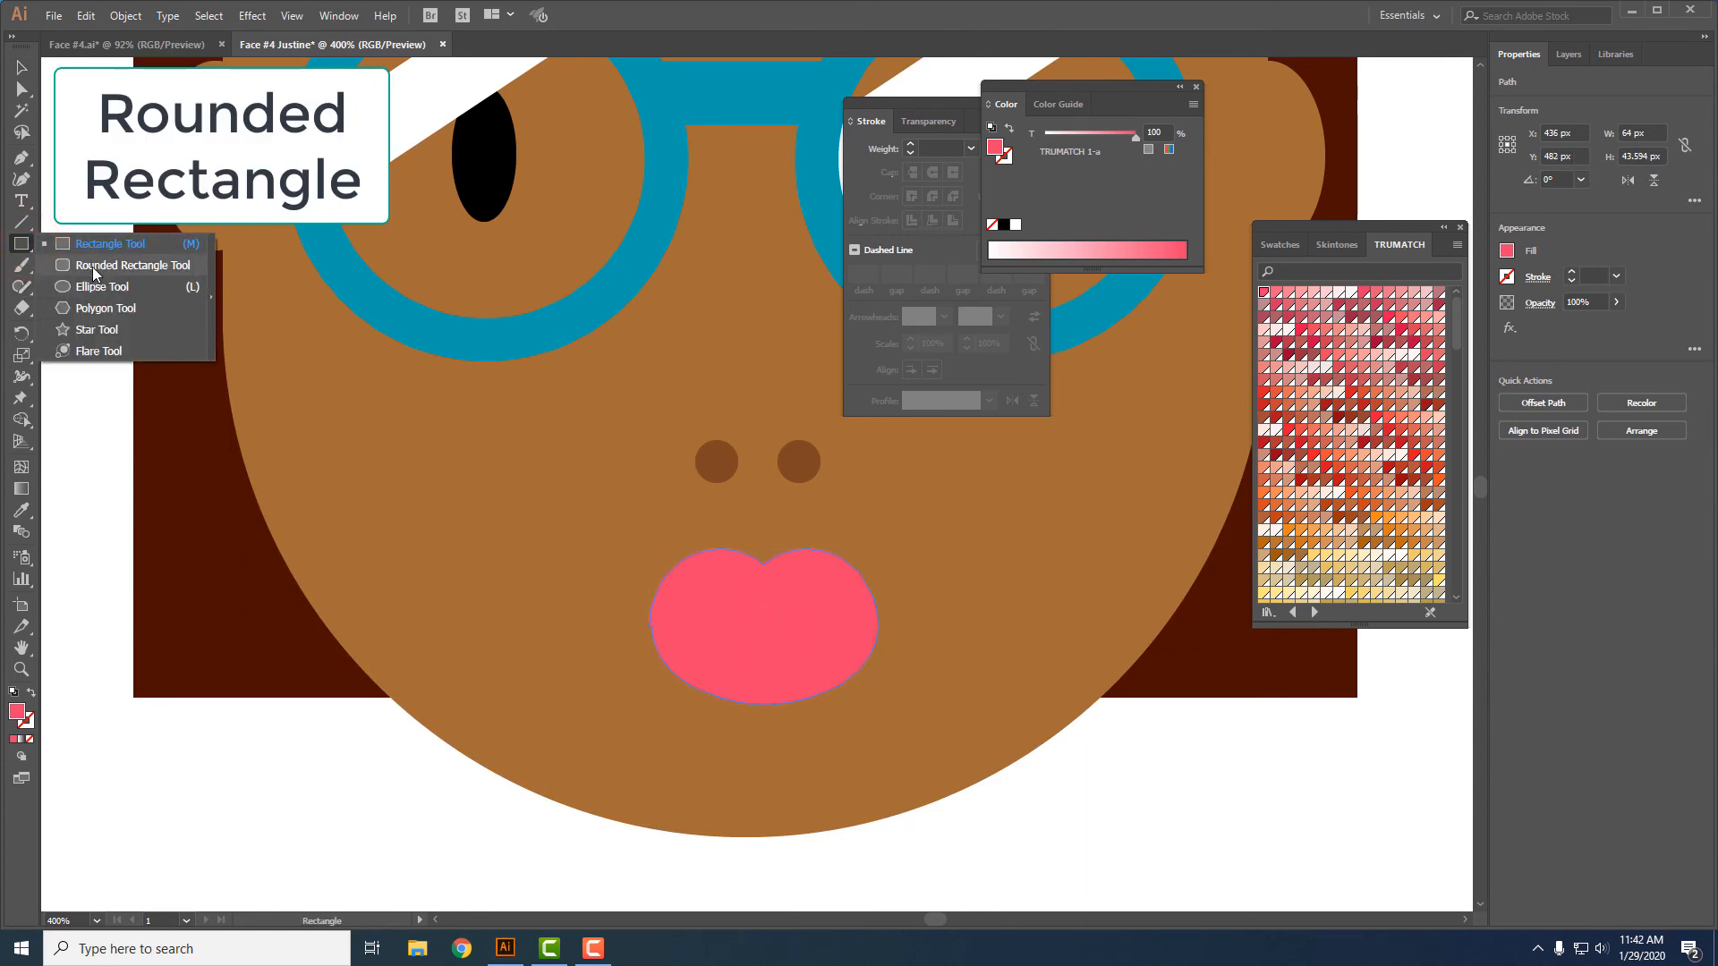
pyautogui.click(93, 267)
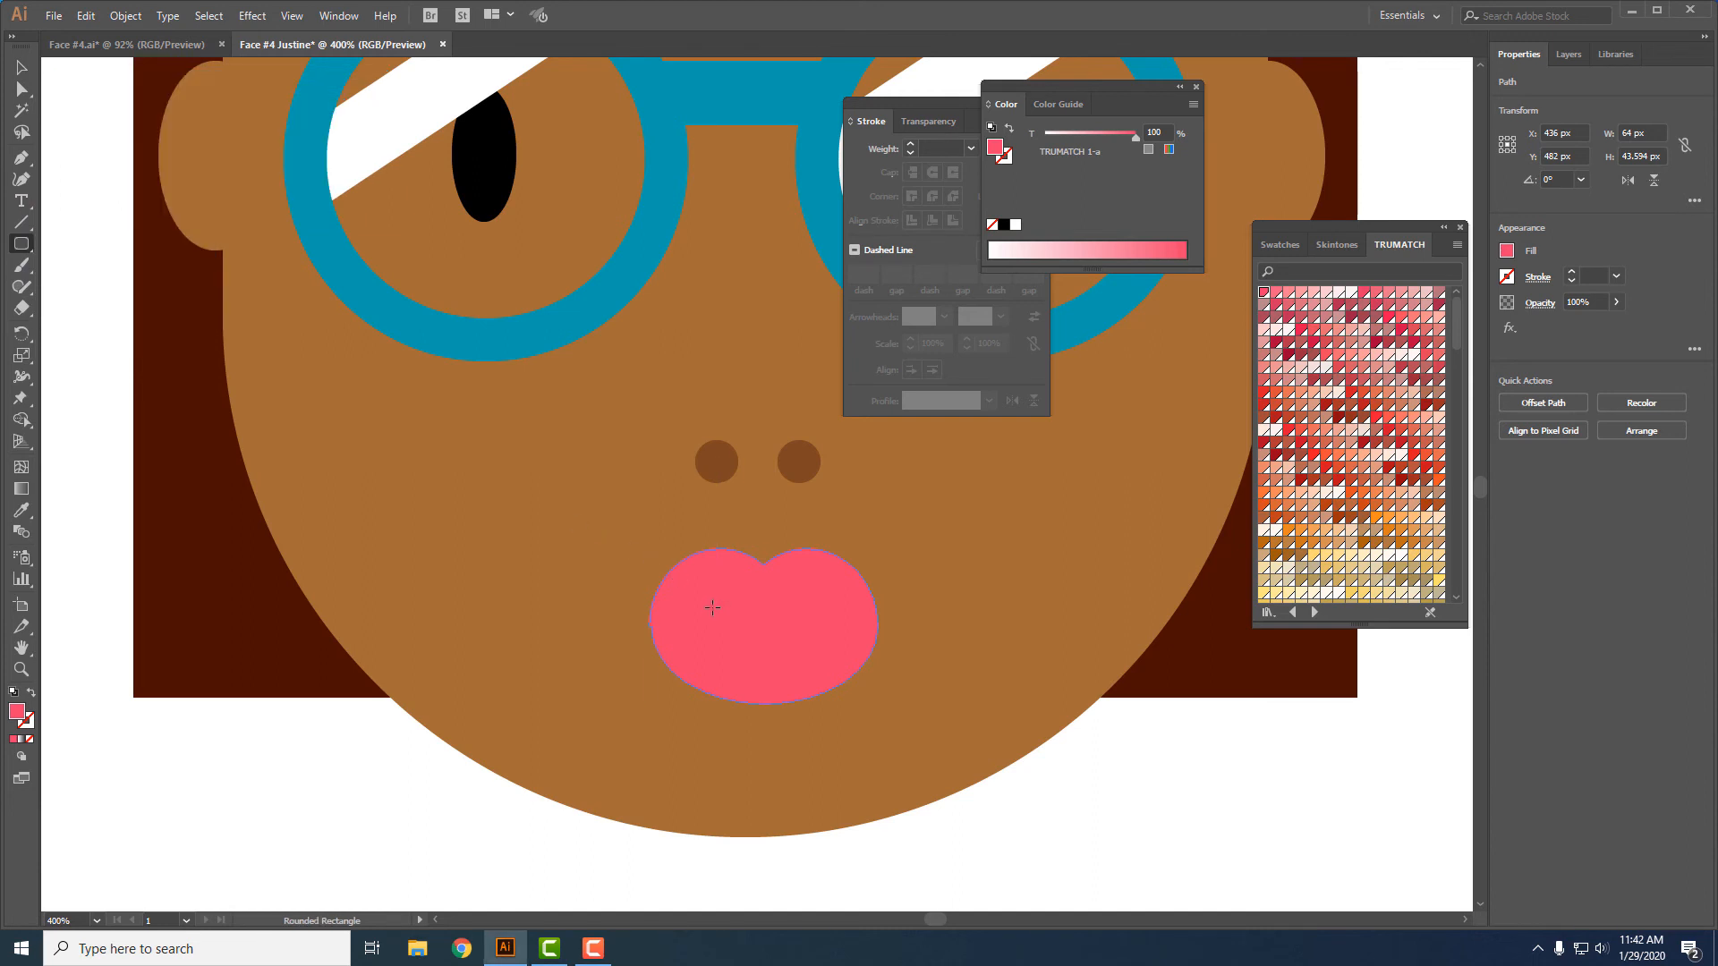
pyautogui.moveTo(713, 611); pyautogui.dragTo(815, 638)
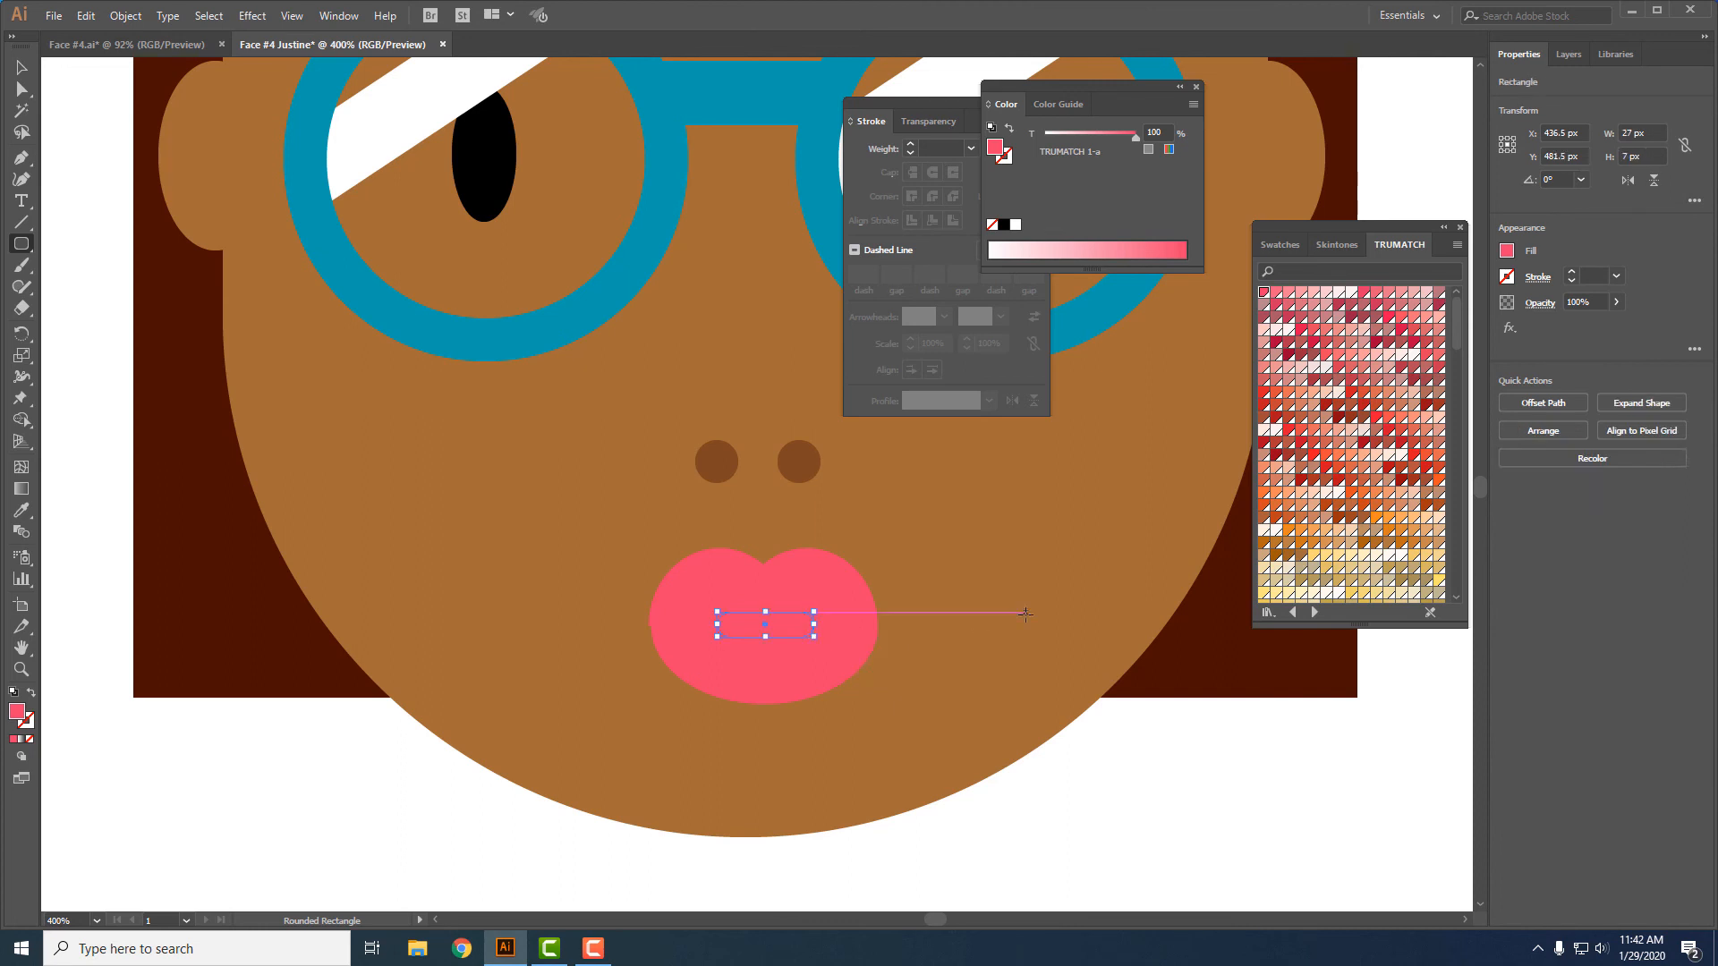
pyautogui.click(1274, 305)
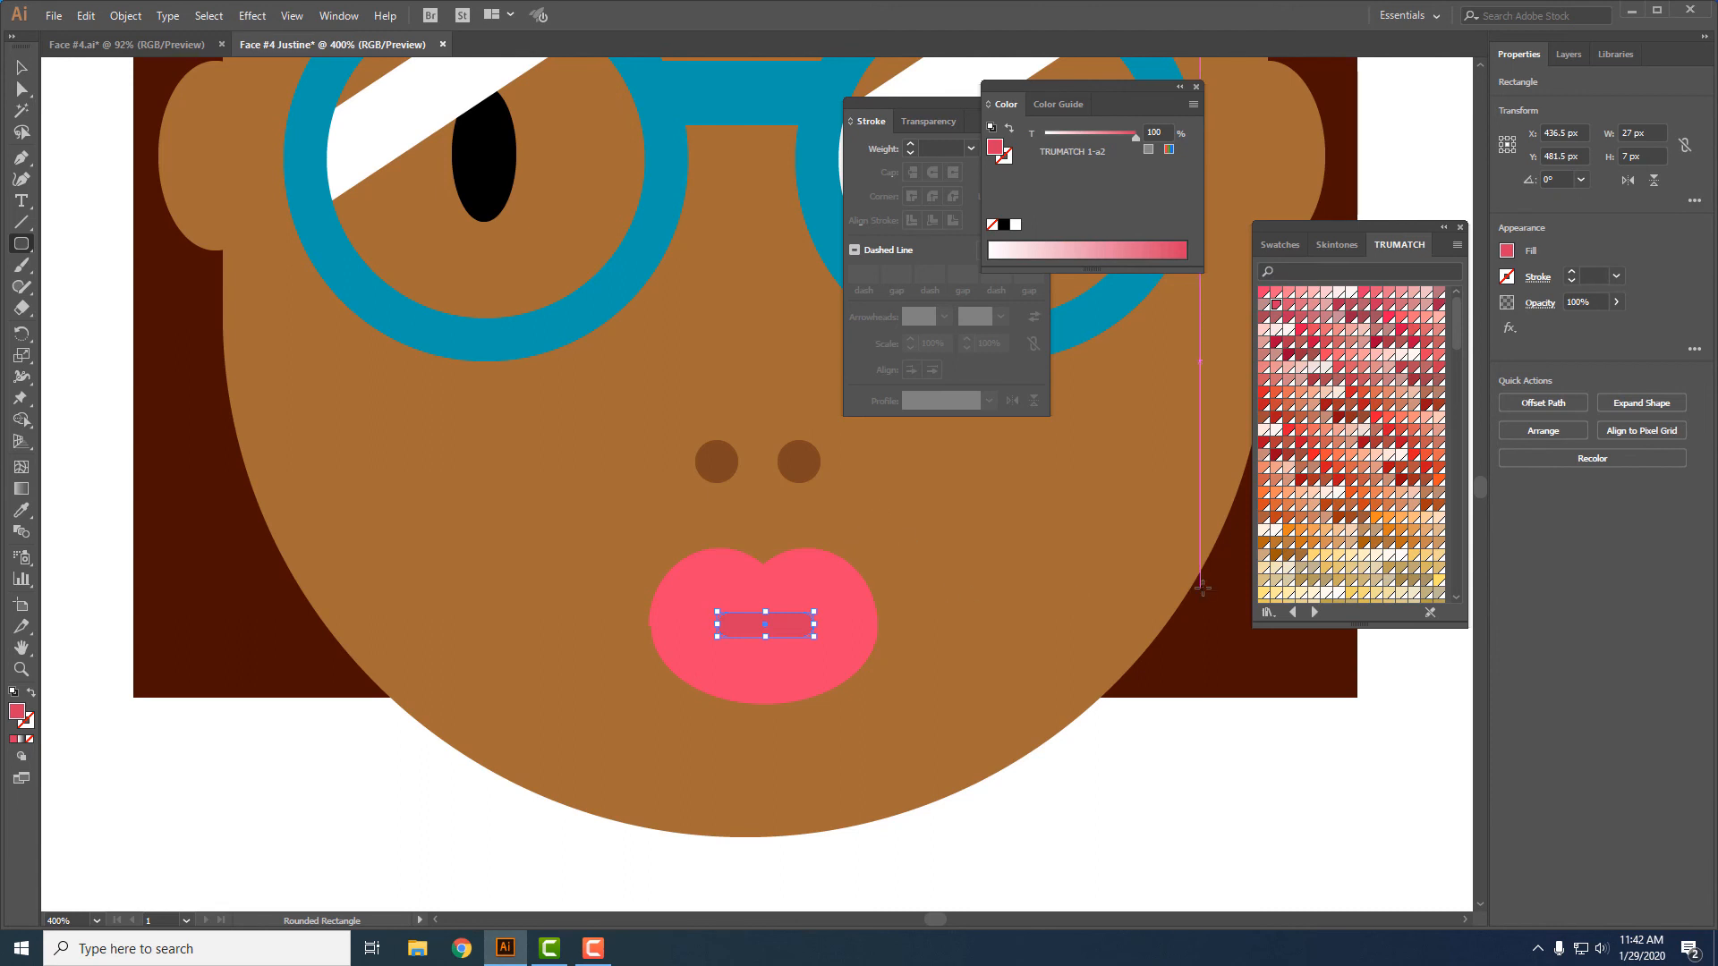
pyautogui.press('v')
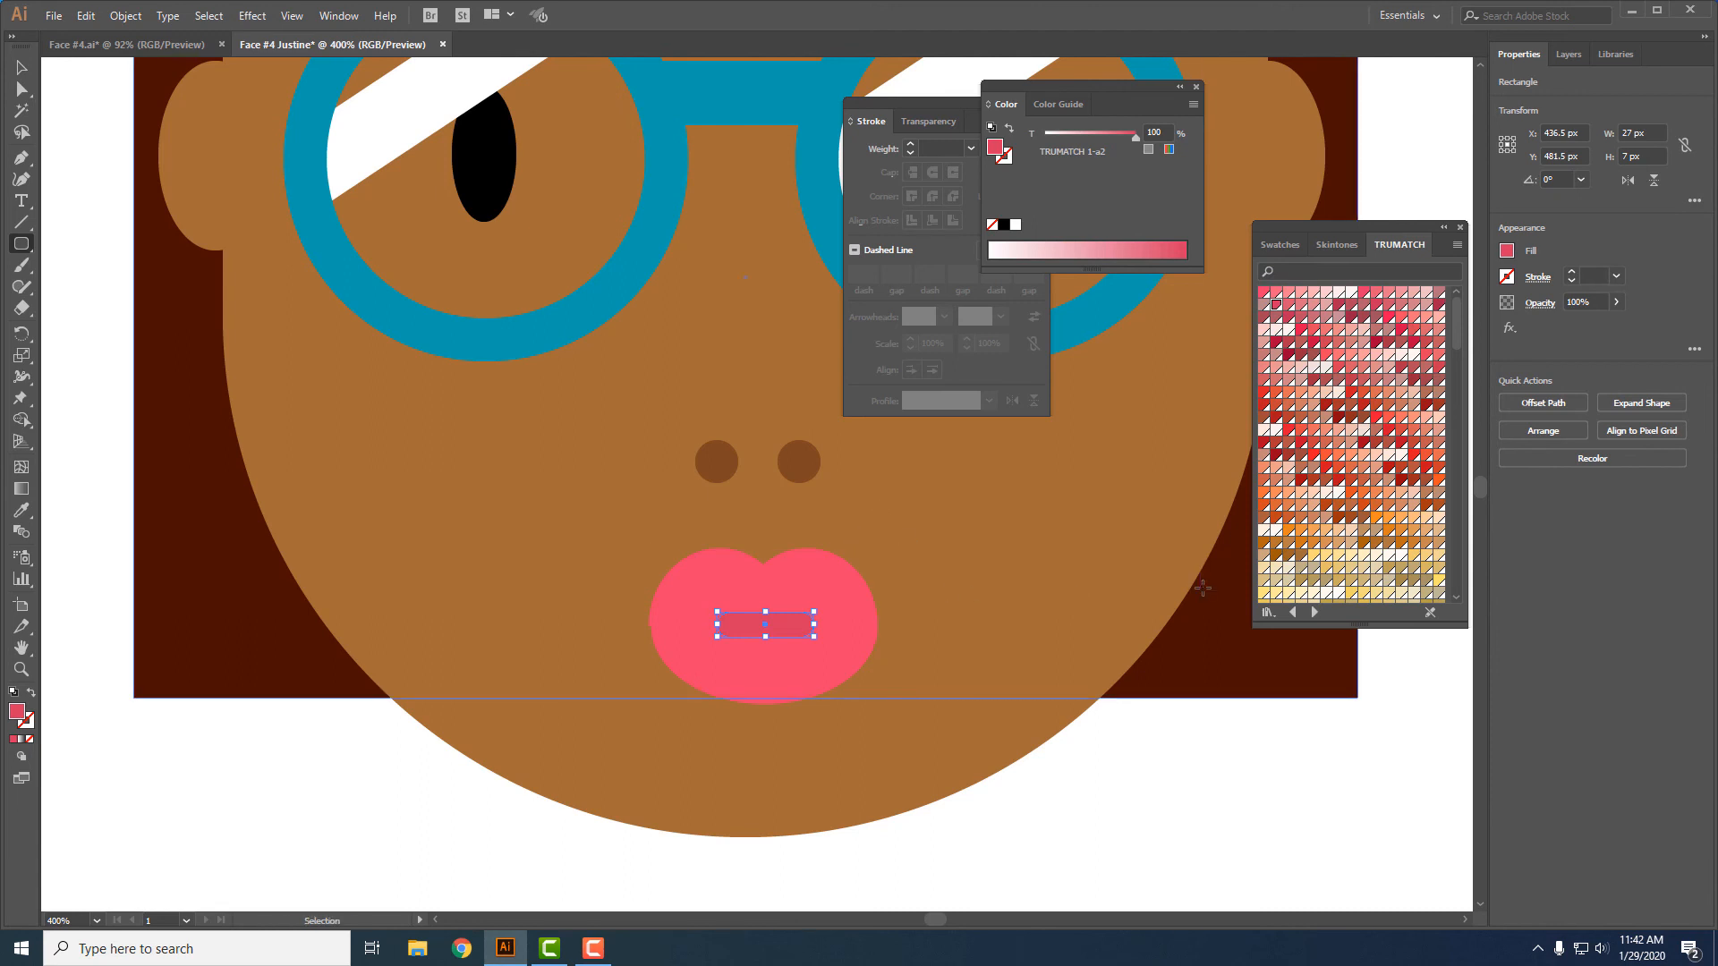
pyautogui.hotkey('ctrl', '0')
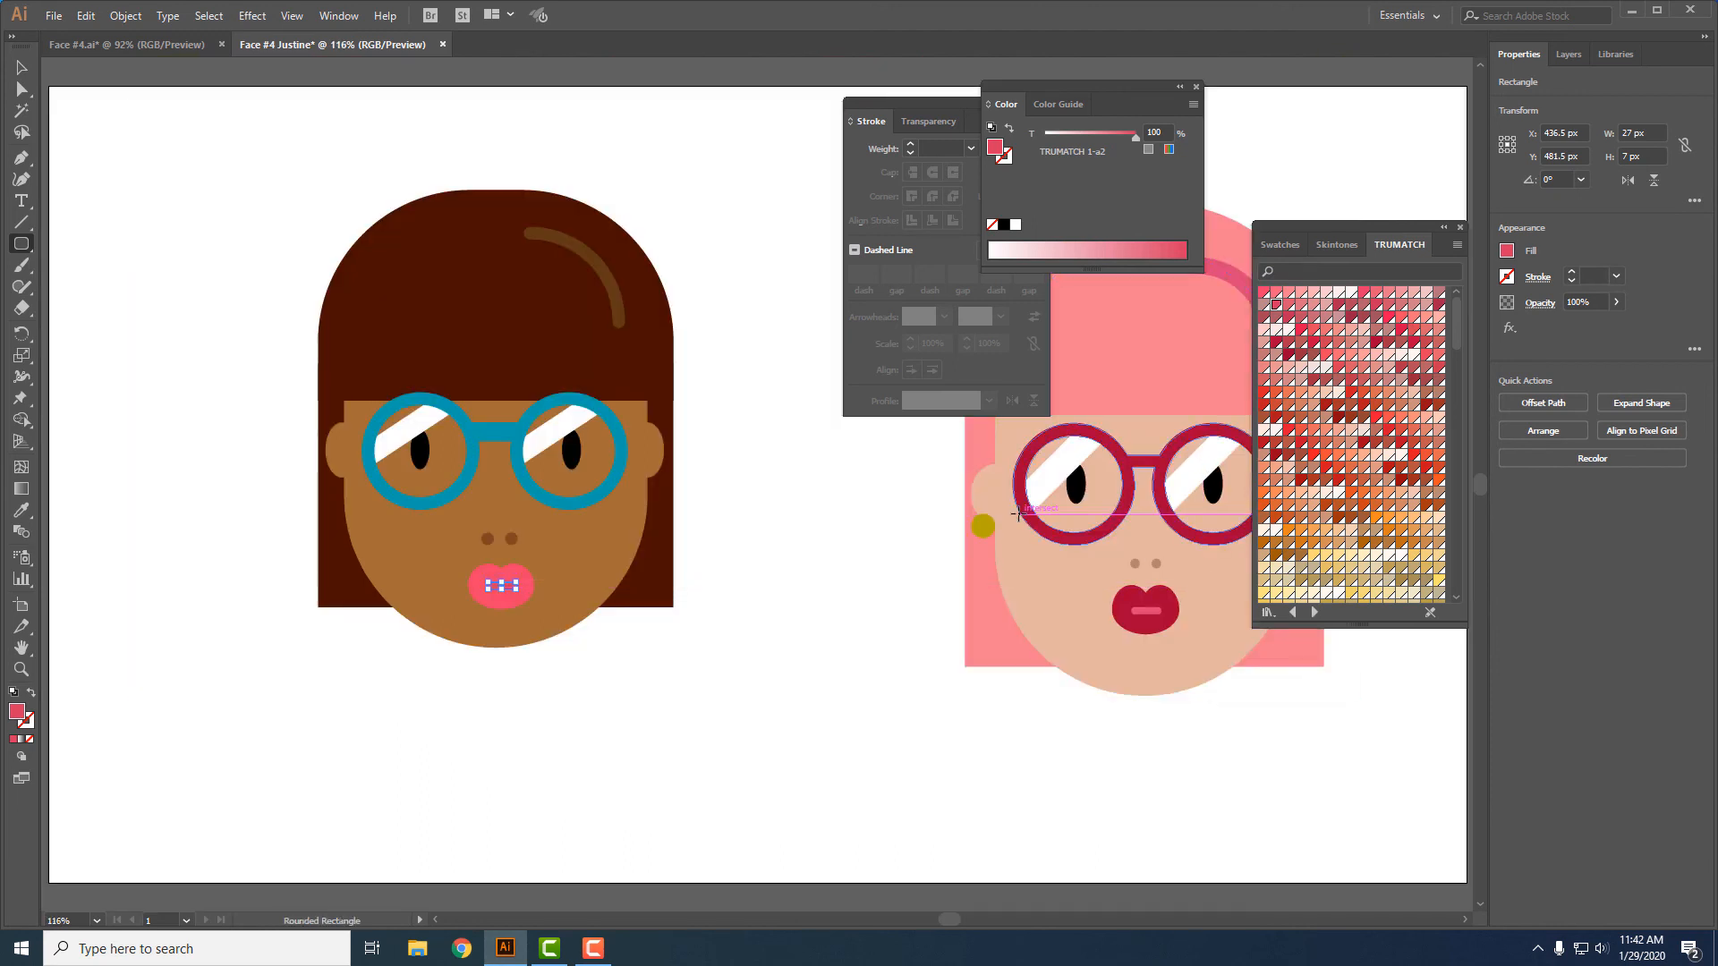
pyautogui.hotkey('ctrl', 'shift', 'a')
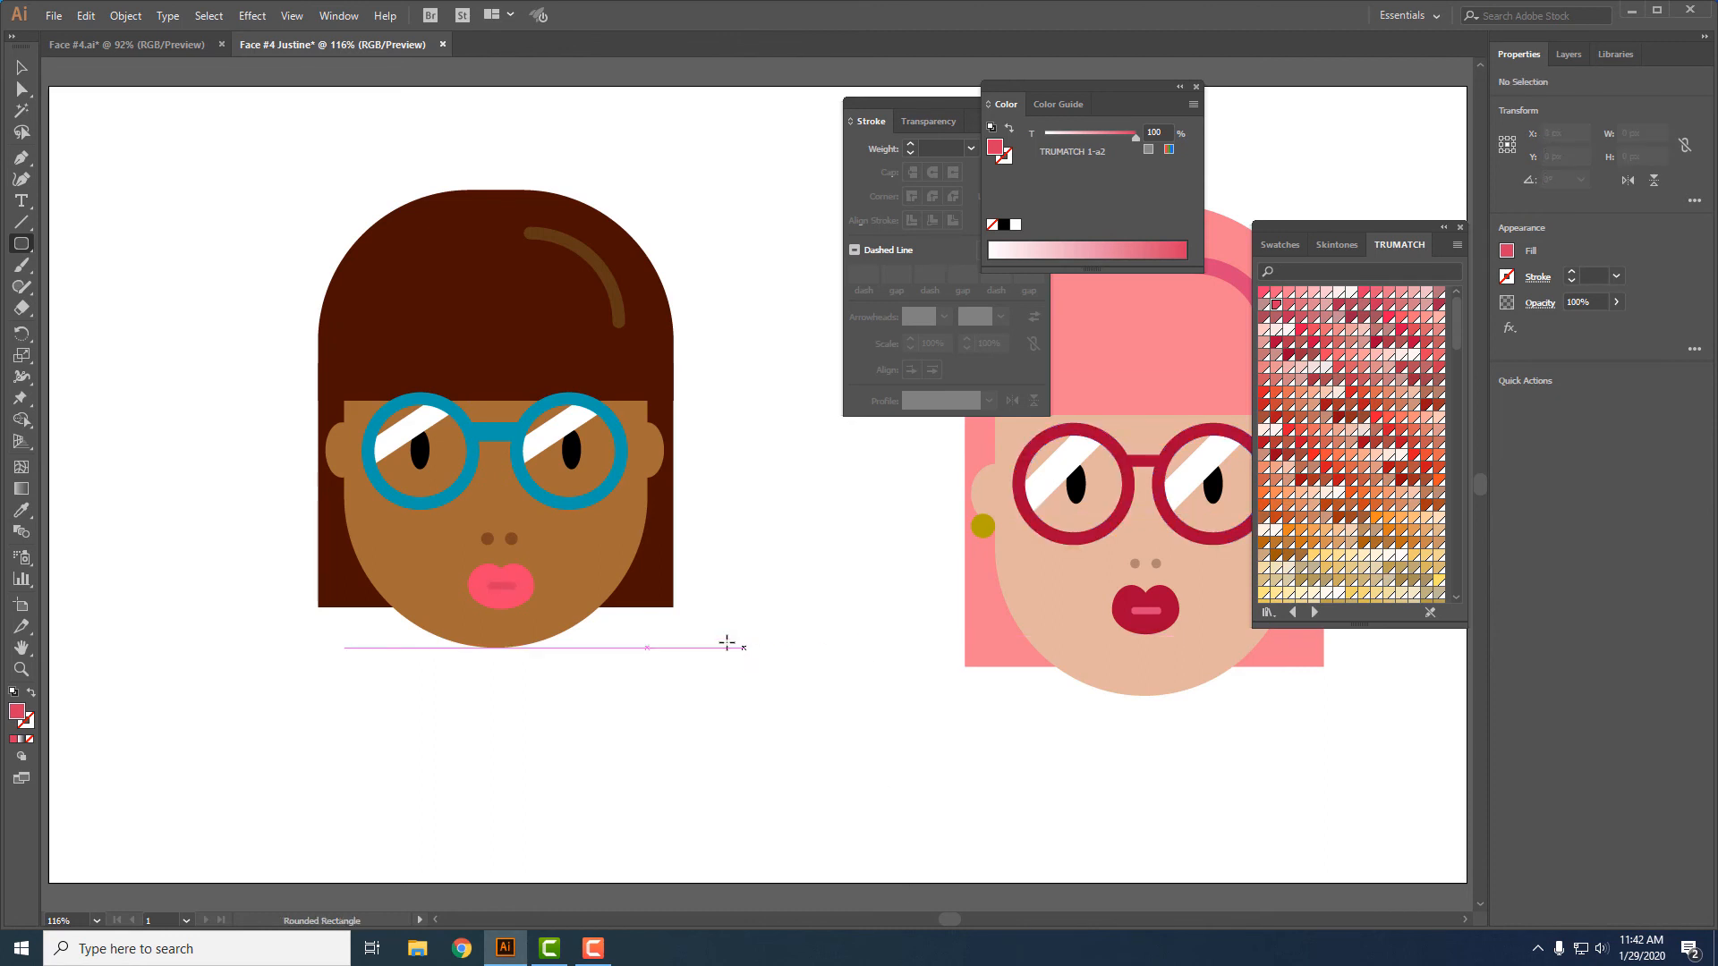
pyautogui.click(20, 69)
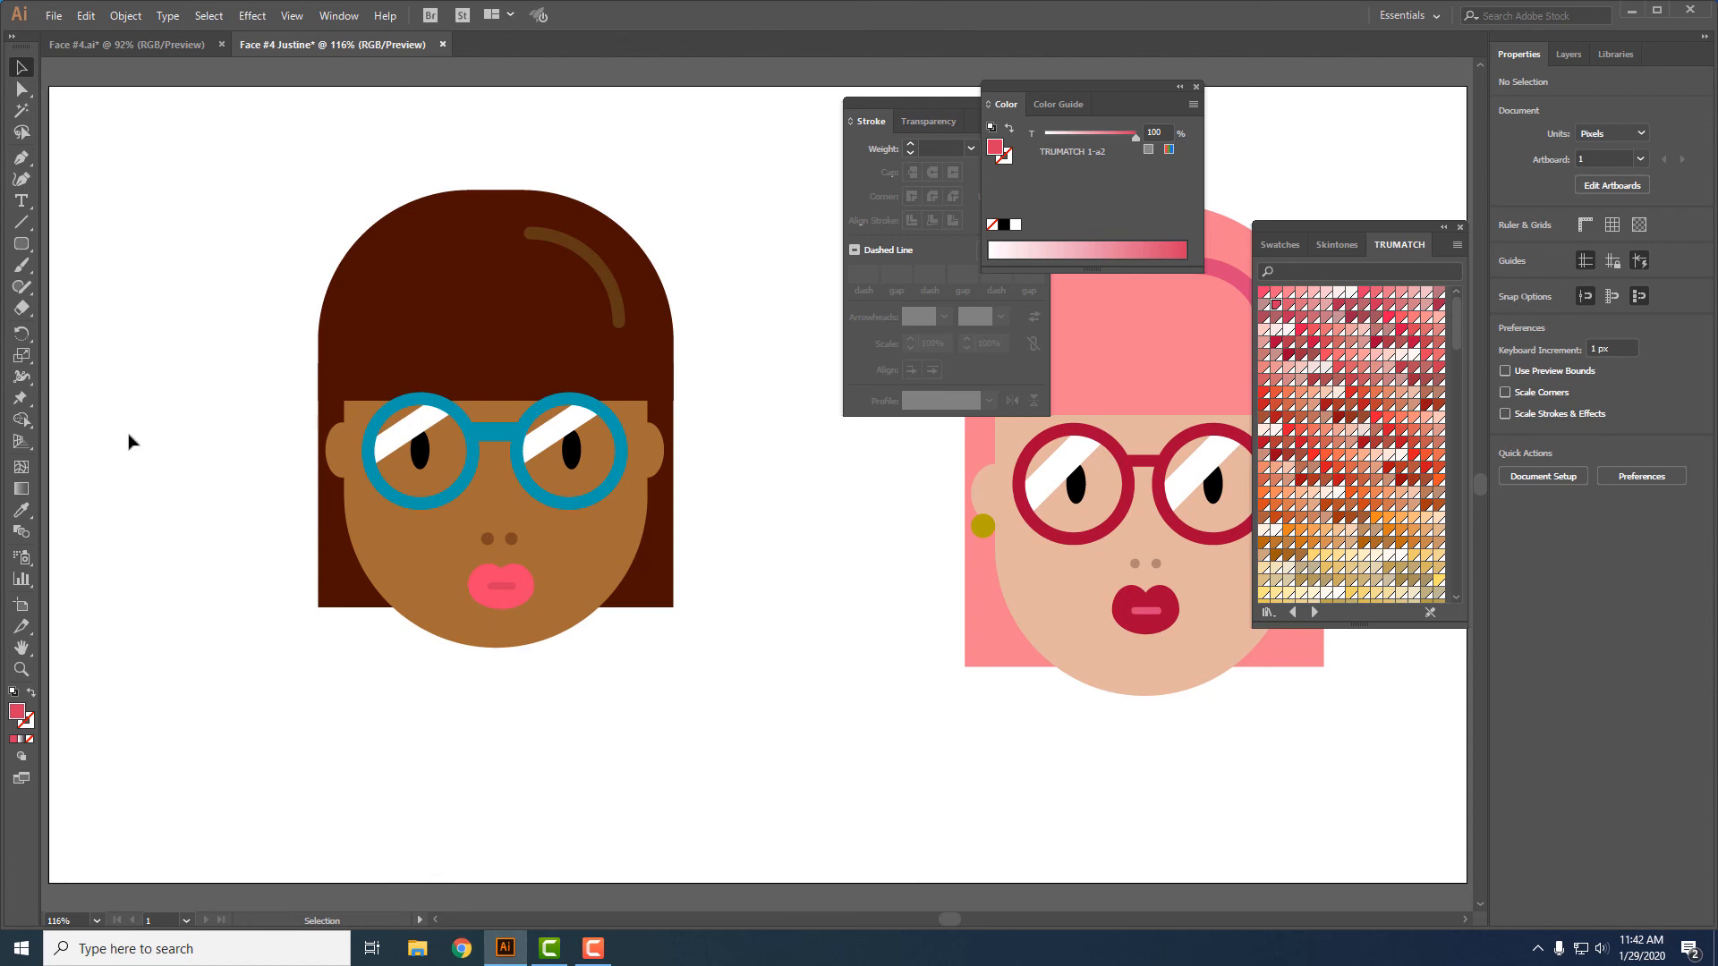
# - Create a 20-point star with radii 21.9759 px and 10.988 px on the empty area beside the brown face
pyautogui.click(22, 244)
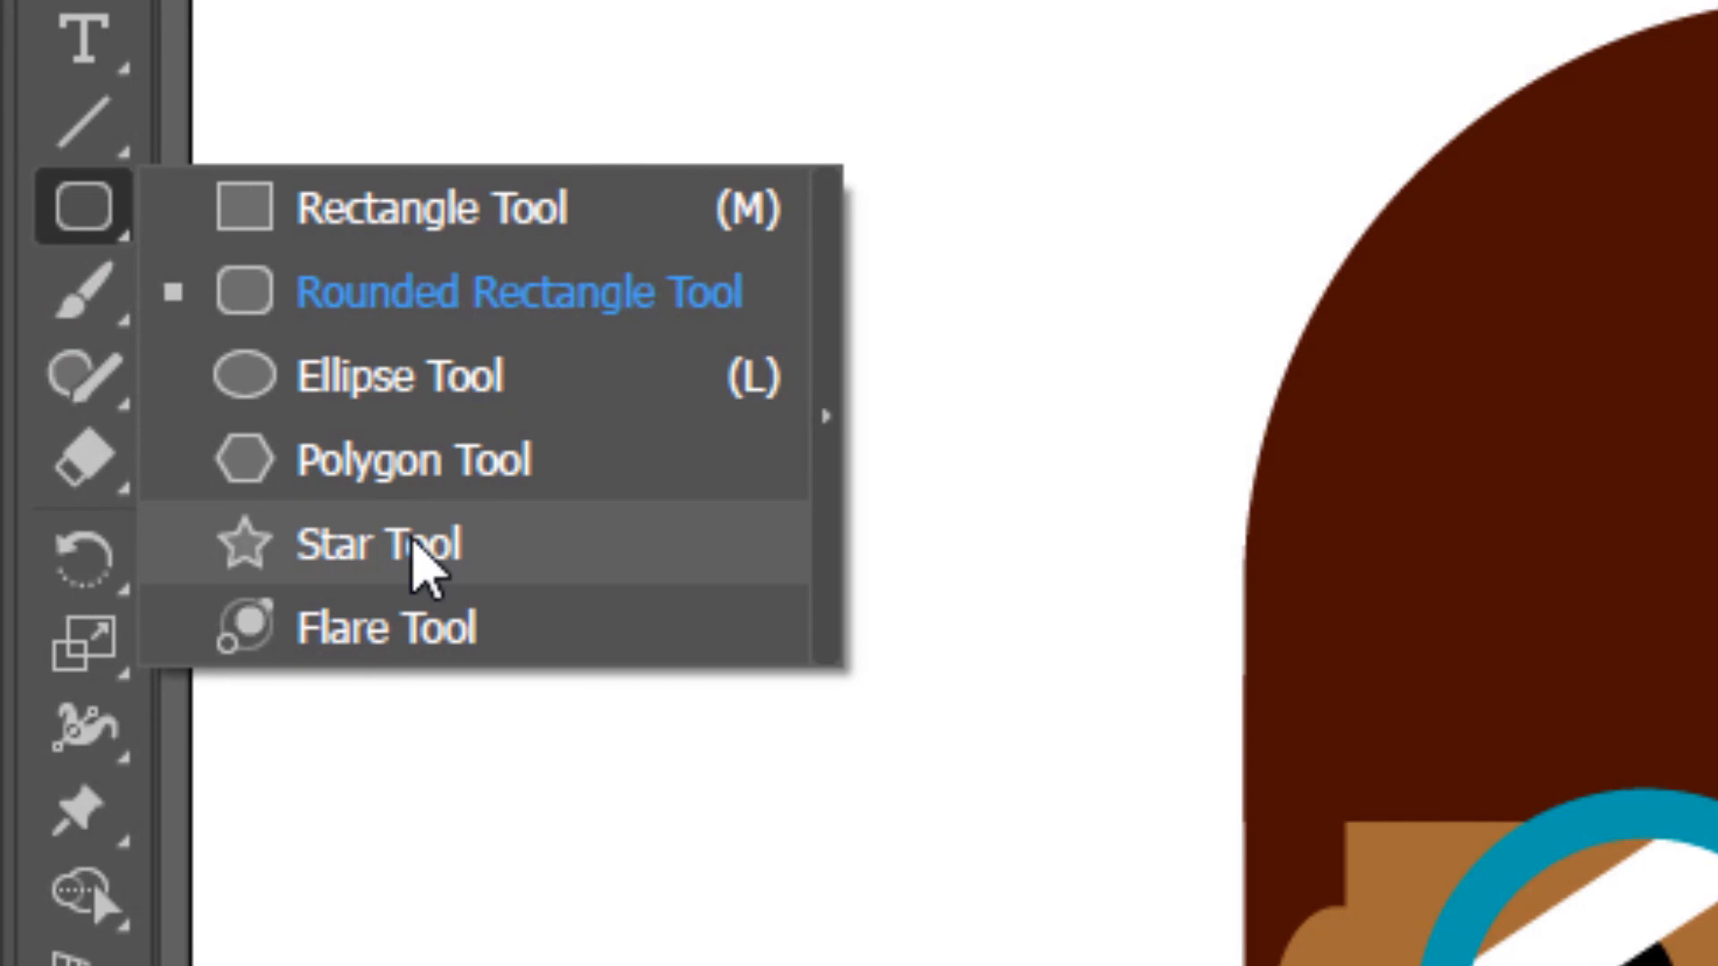
pyautogui.click(420, 559)
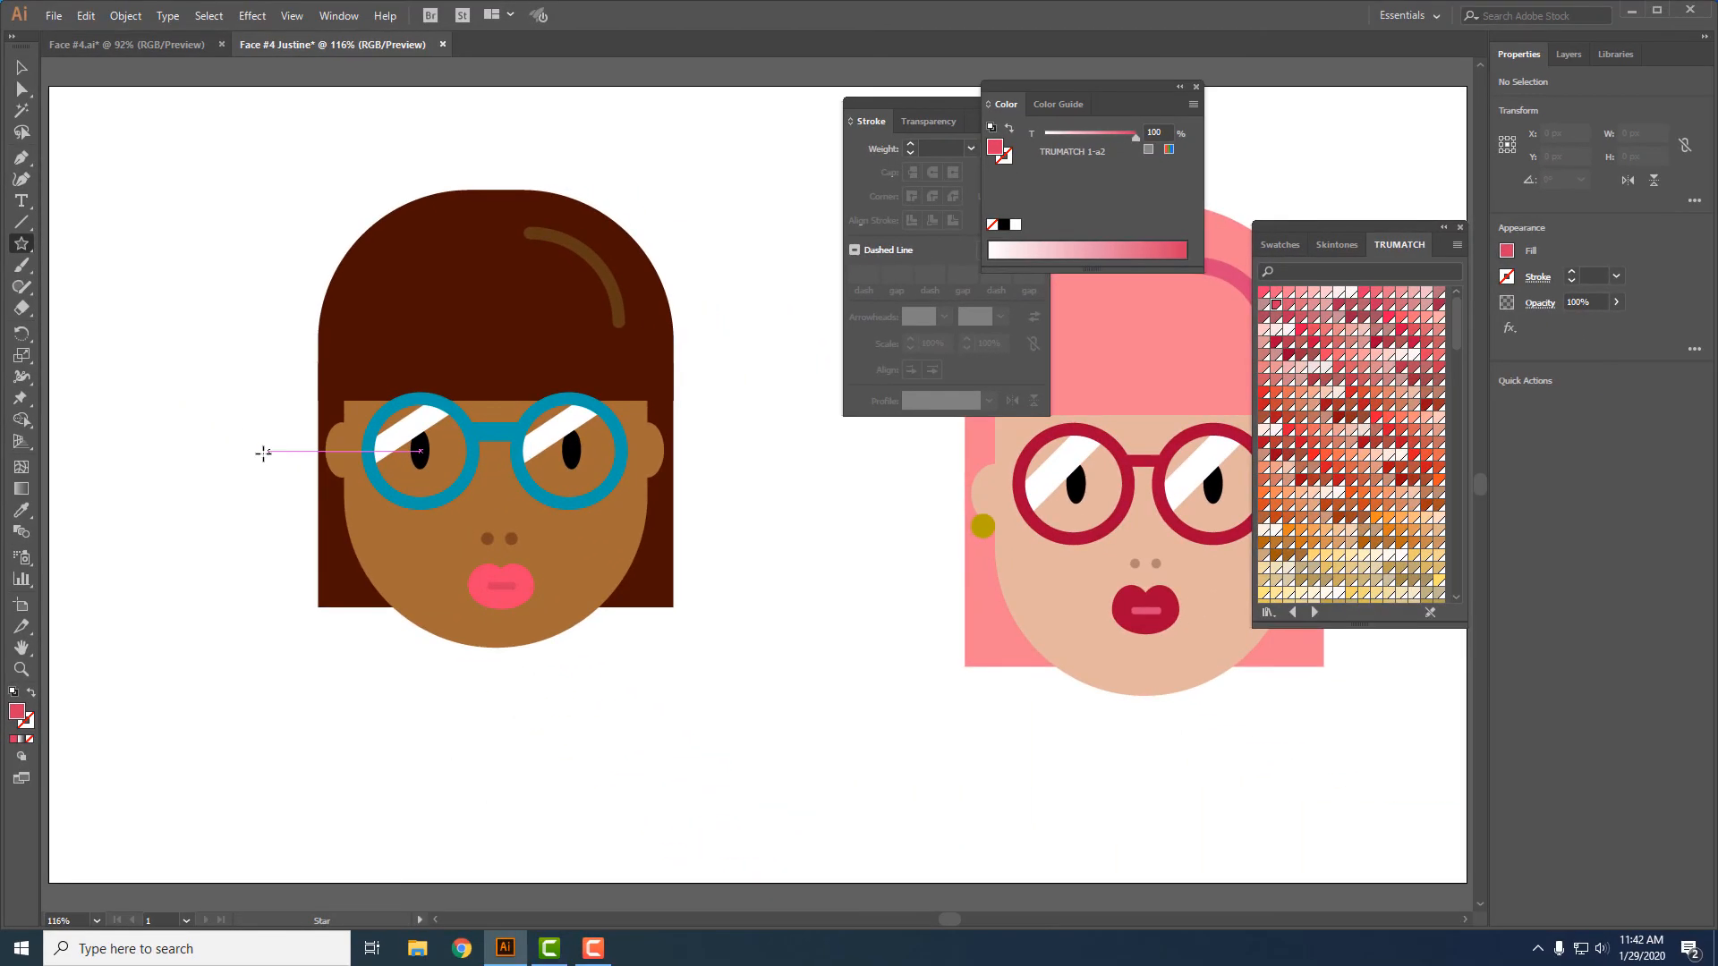
pyautogui.click(244, 504)
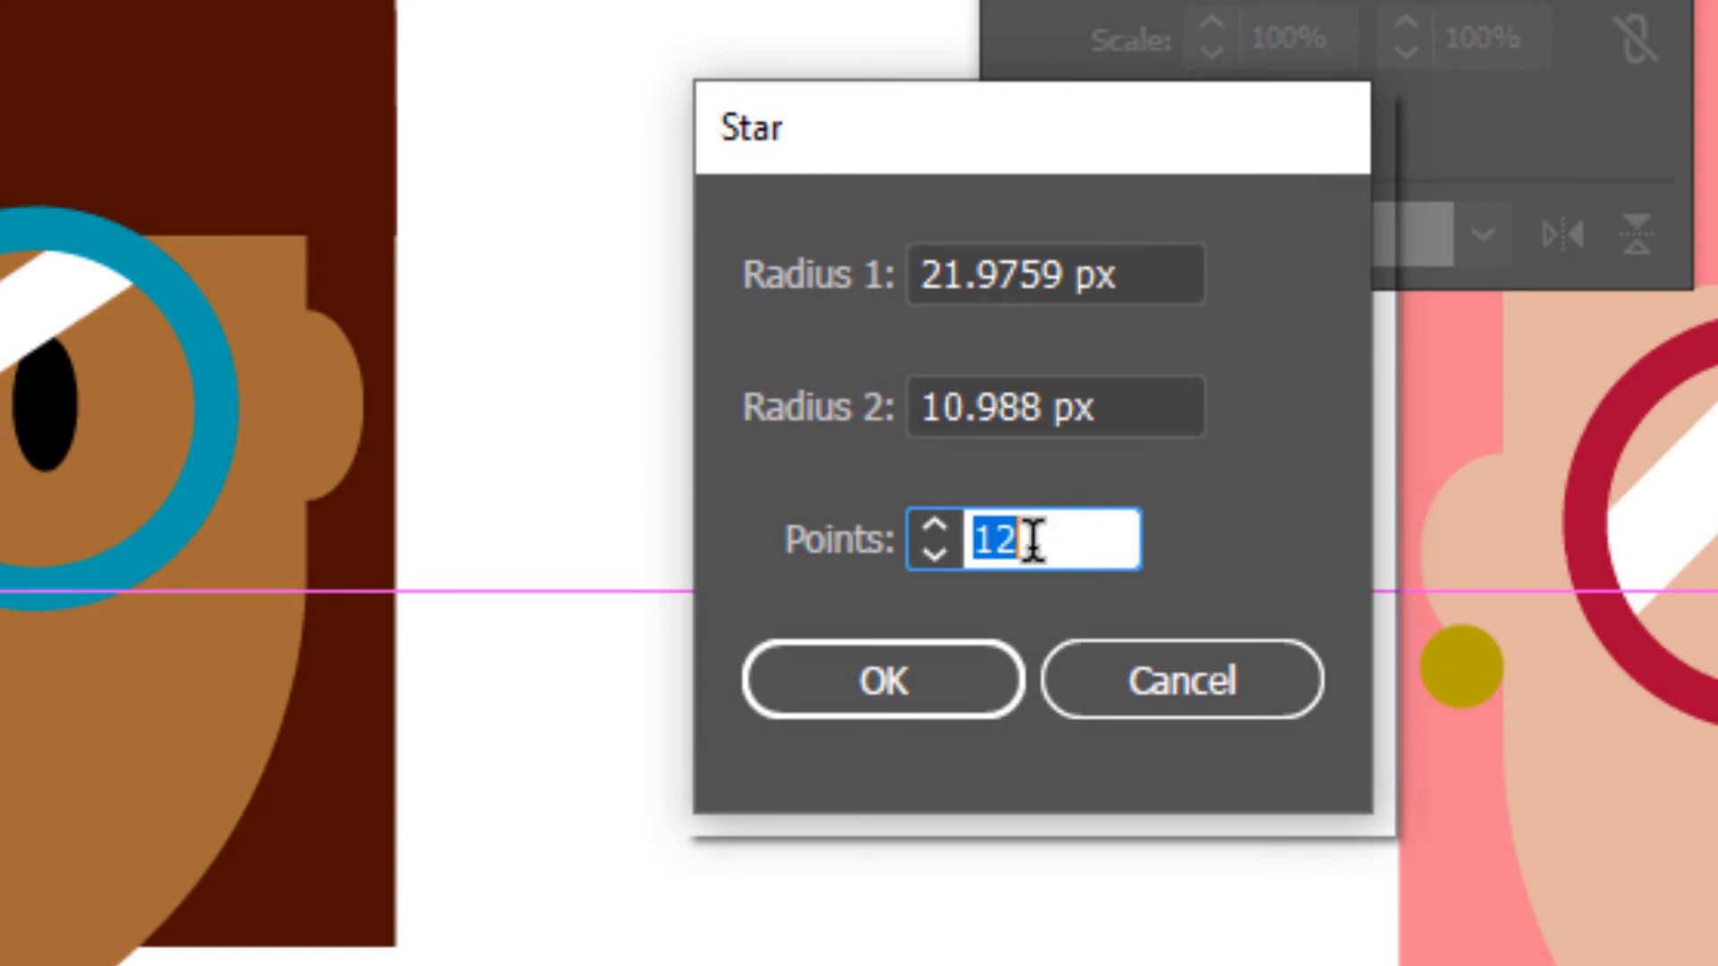
pyautogui.moveTo(1032, 545); pyautogui.dragTo(972, 549)
pyautogui.write('20')
pyautogui.click(953, 682)
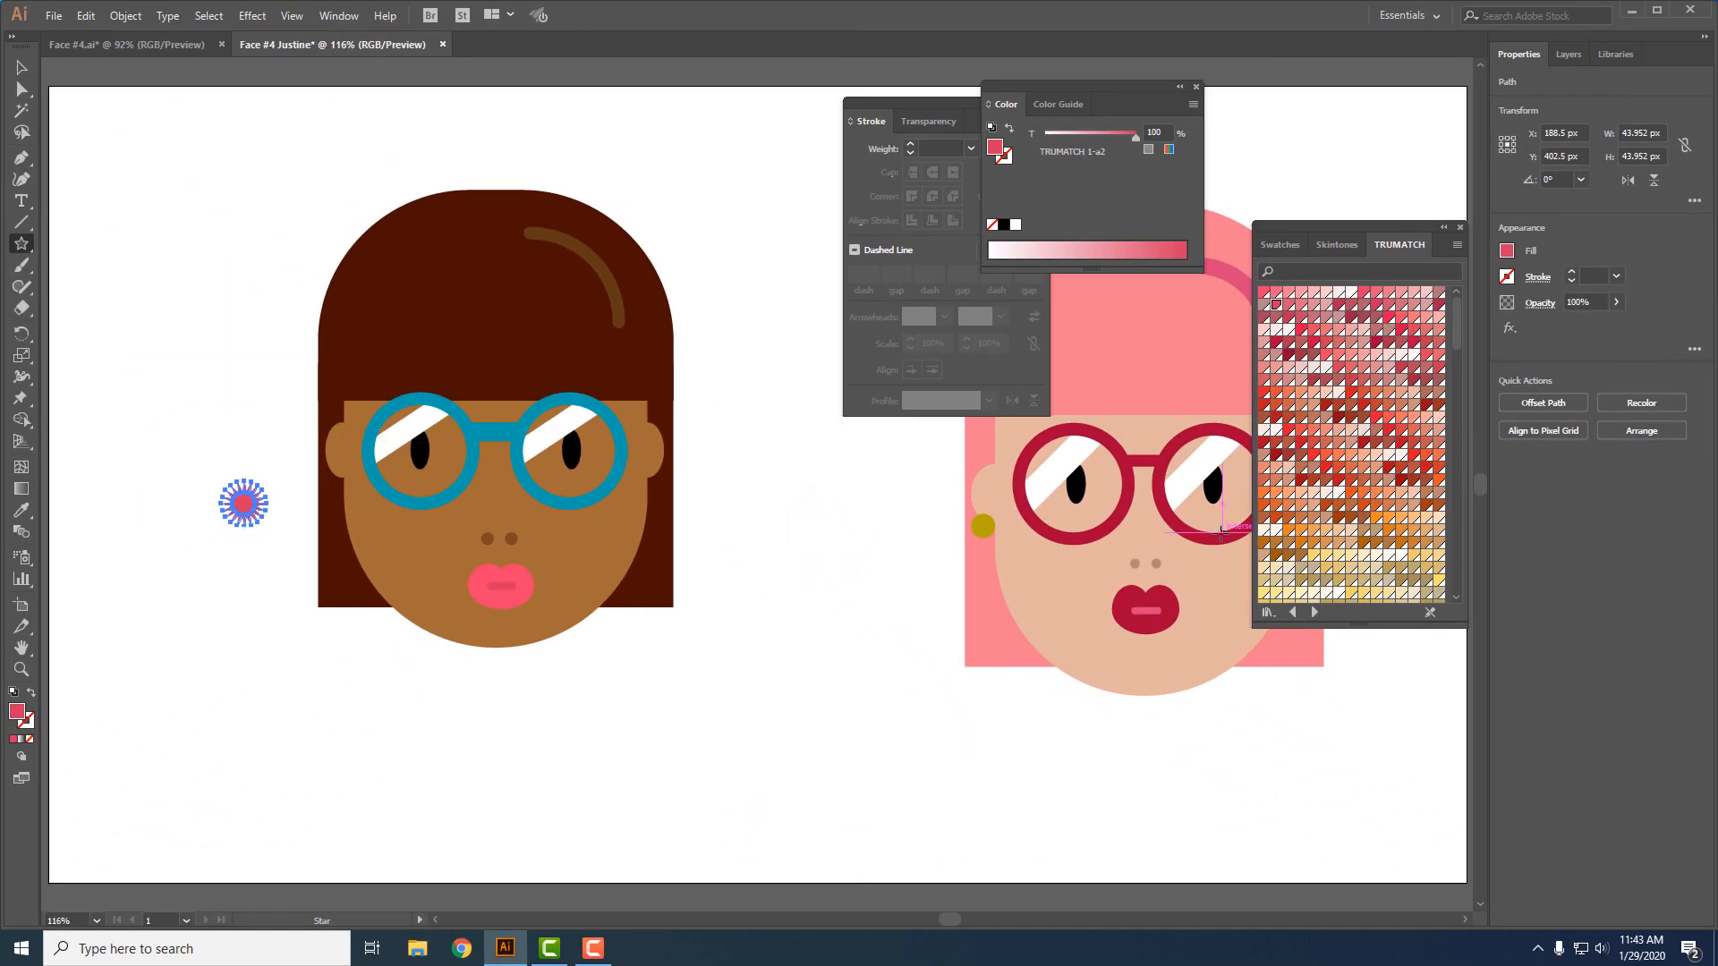
# - Fill the star with the blue swatch TRUMATCH 26-a1 and place one copy on each earlobe as earrings
pyautogui.click(1279, 244)
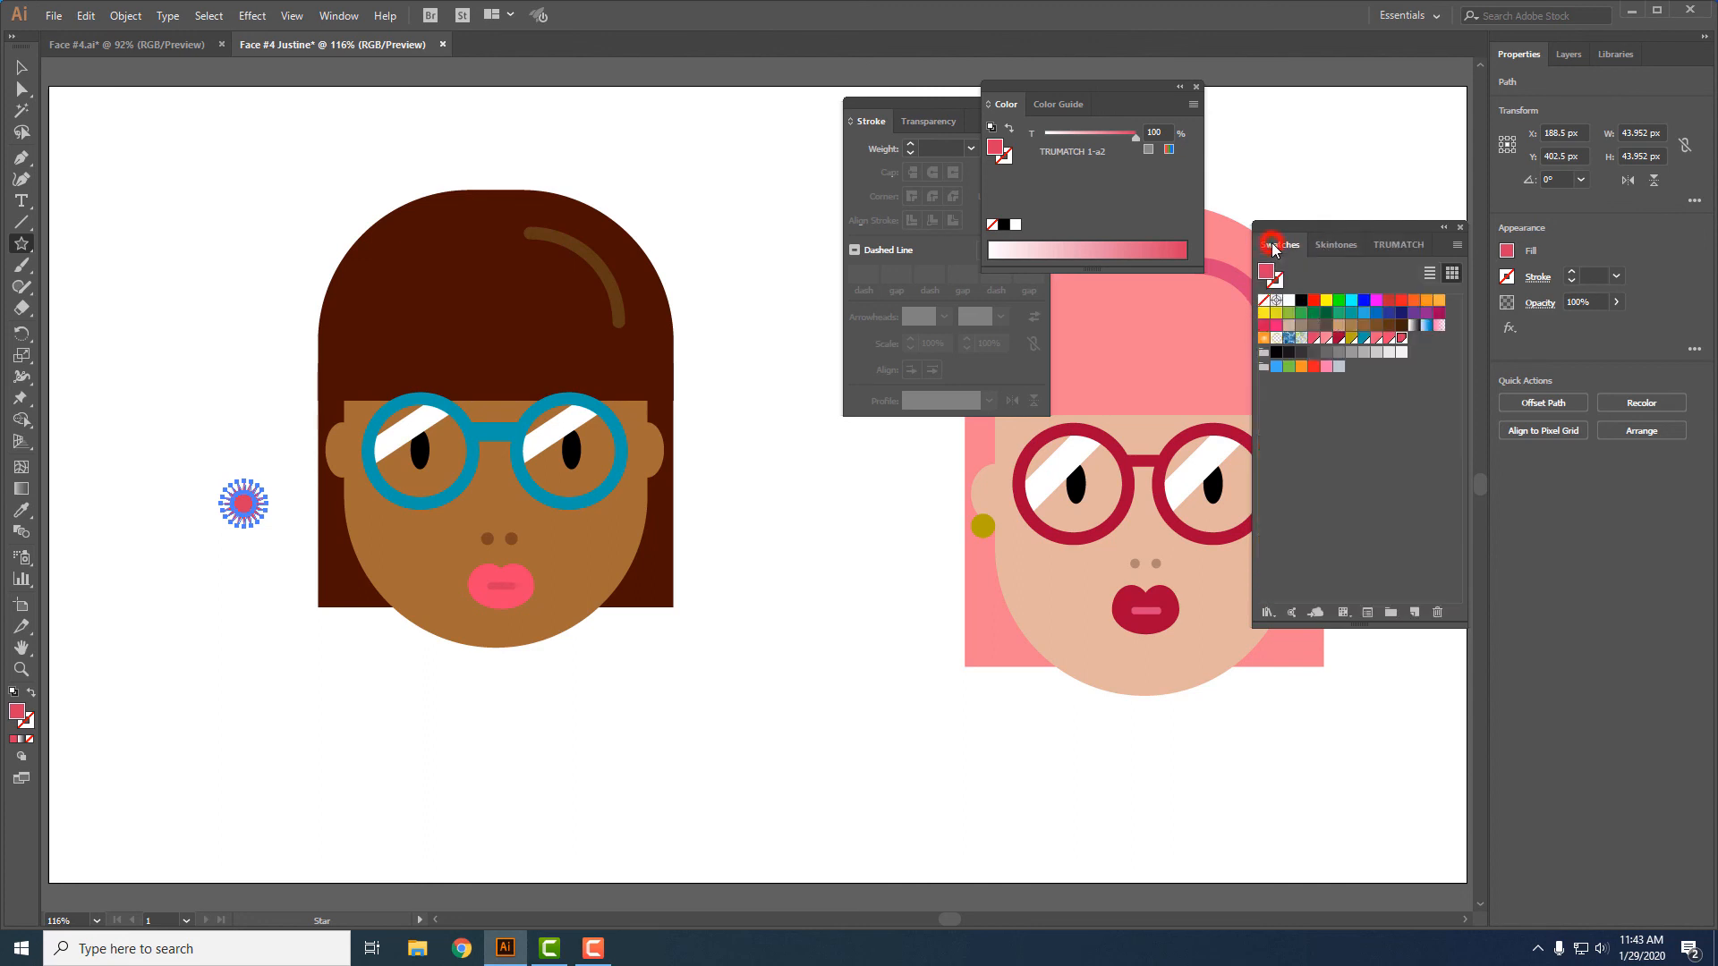
pyautogui.click(1364, 337)
pyautogui.press('v')
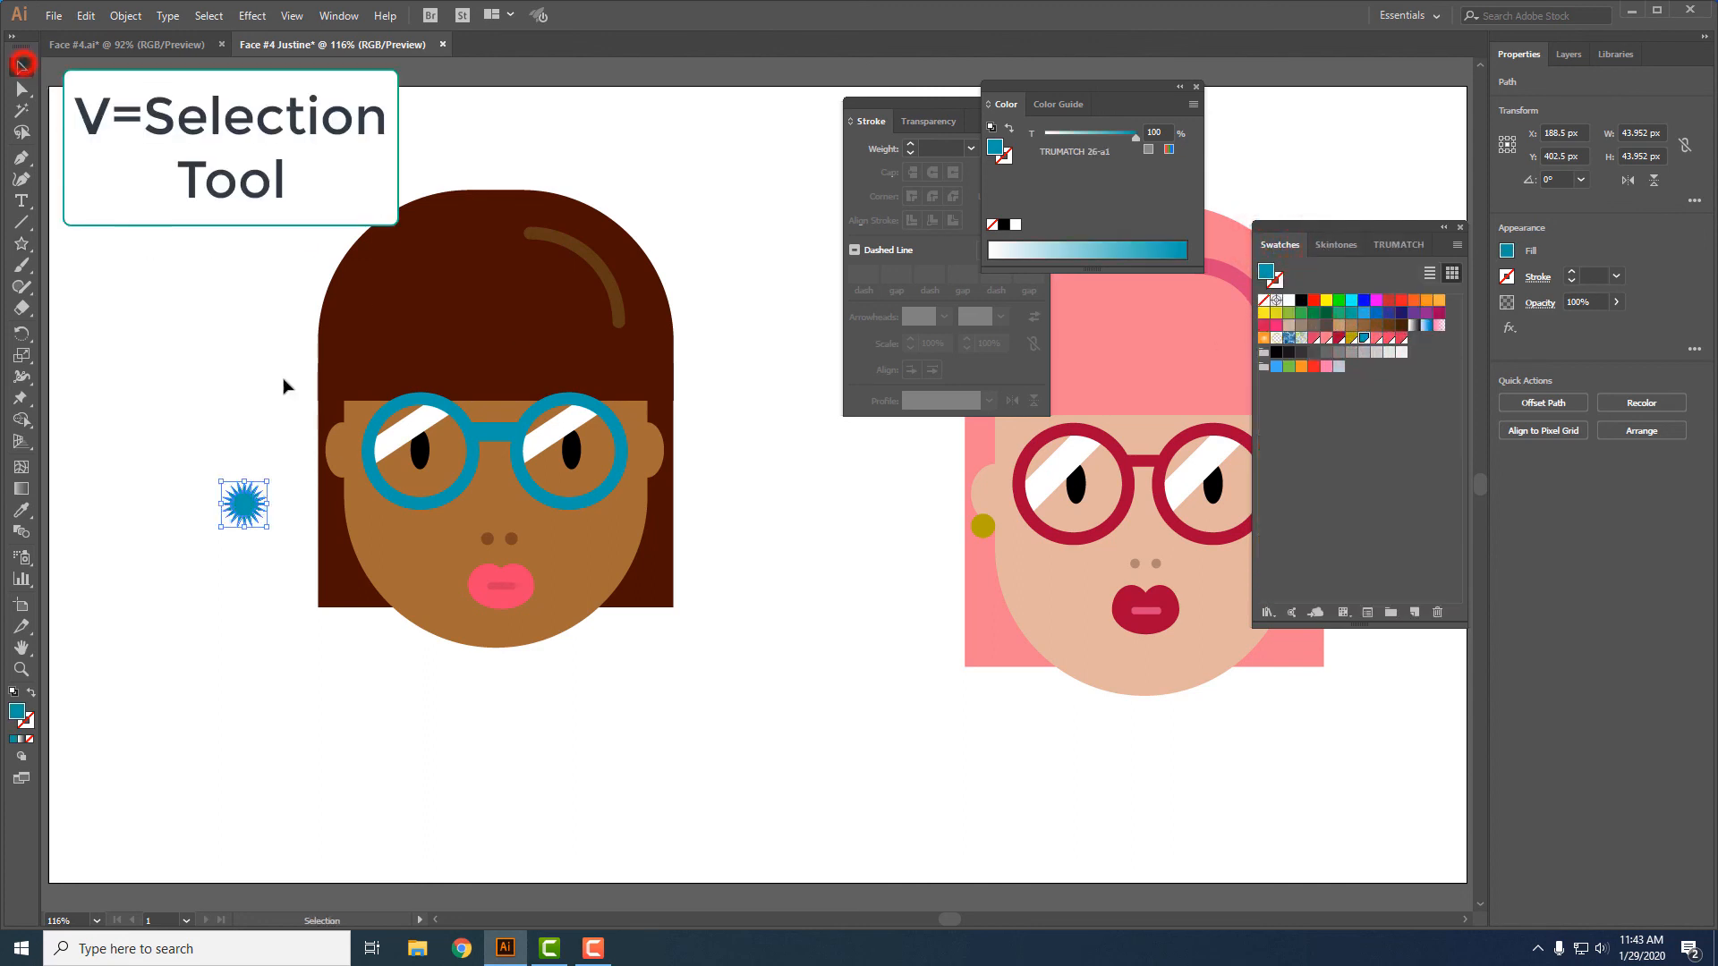
pyautogui.moveTo(252, 505); pyautogui.dragTo(648, 489)
pyautogui.press('alt')
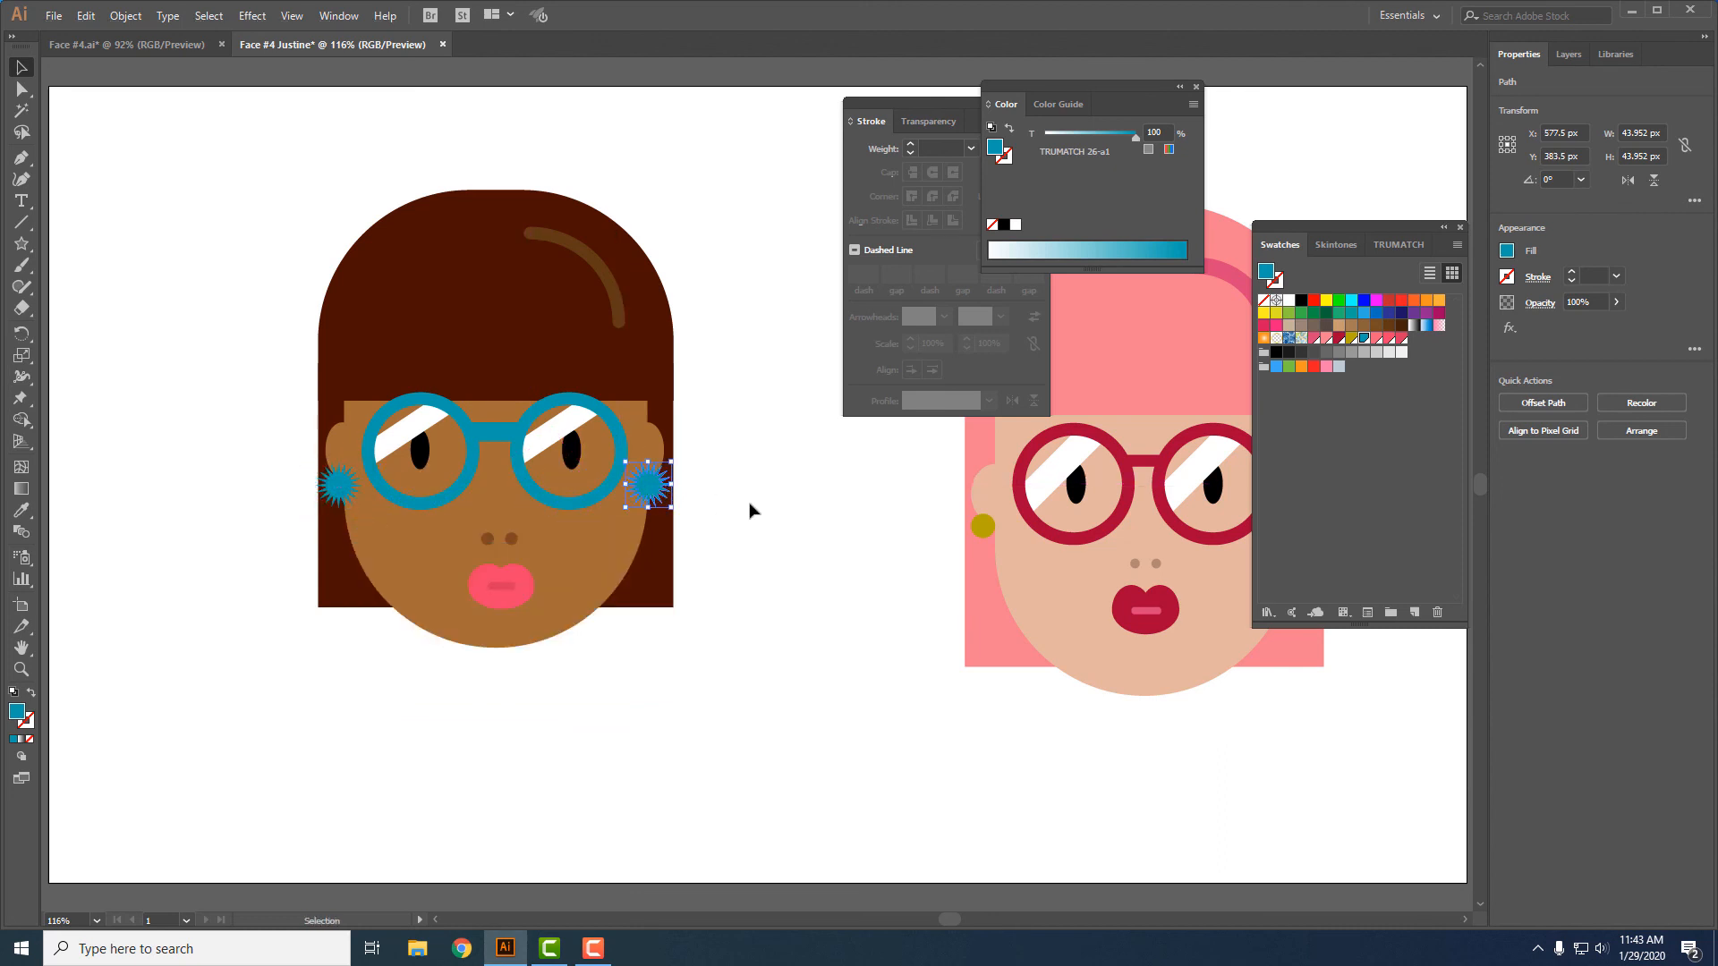
pyautogui.click(756, 510)
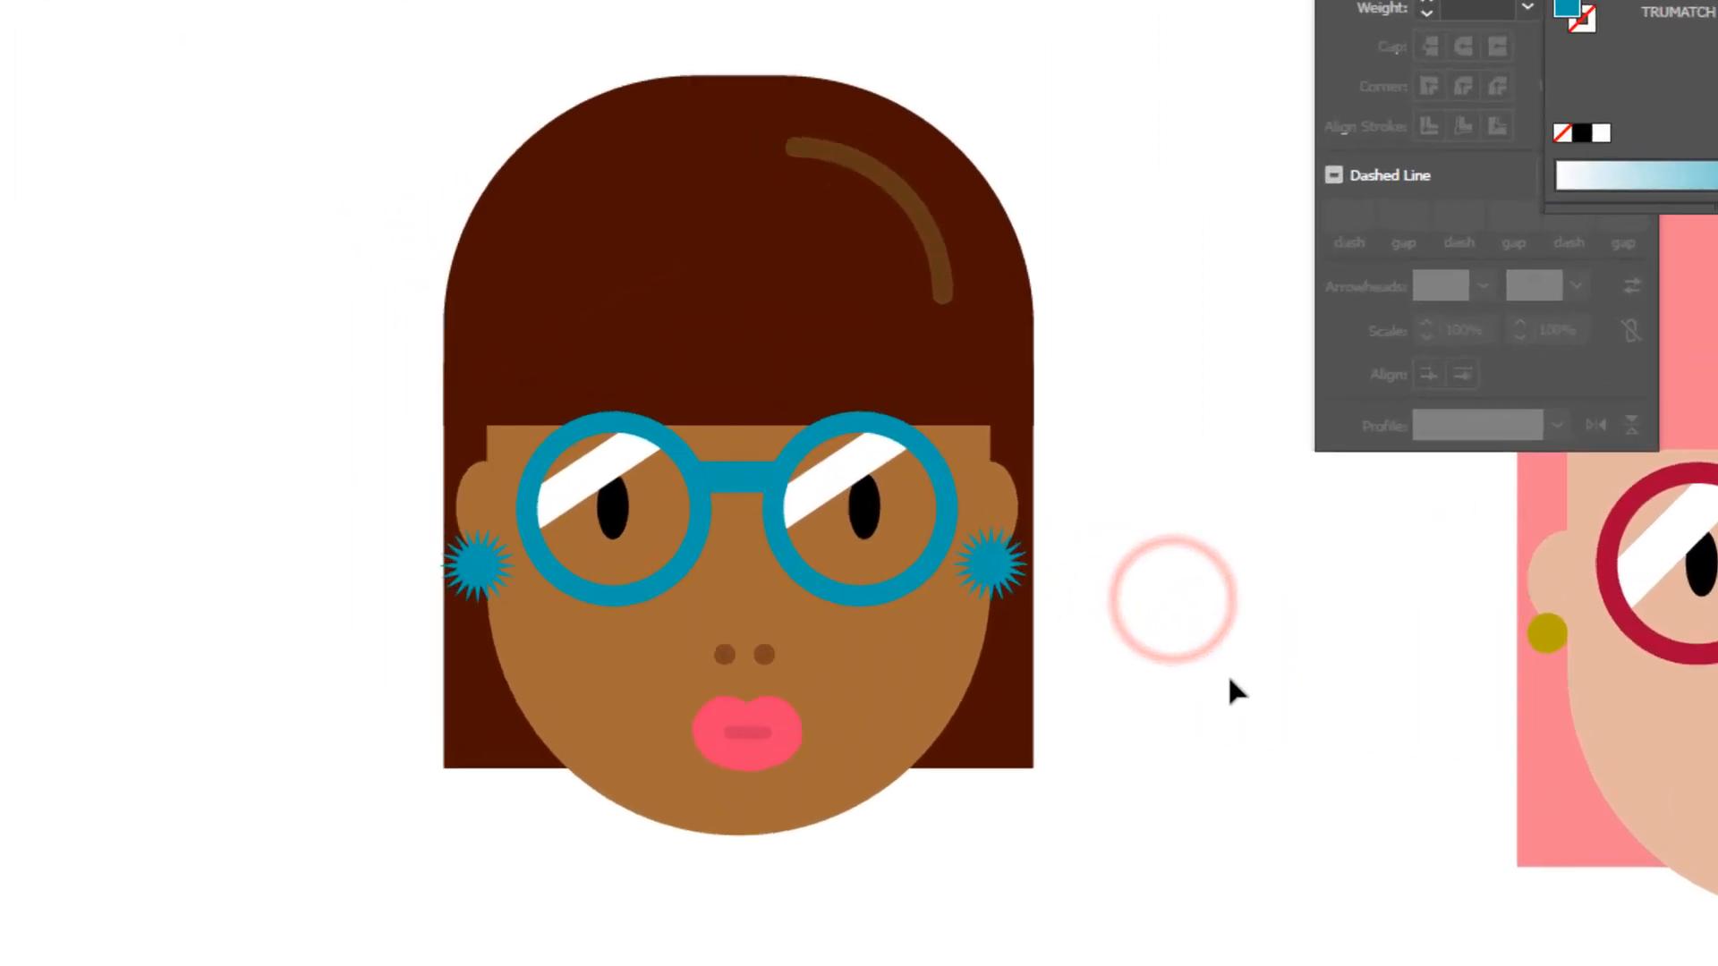
# - Select all parts of the brown face, including hair, glasses and earrings, and group them
pyautogui.moveTo(311, 2); pyautogui.dragTo(1331, 961)
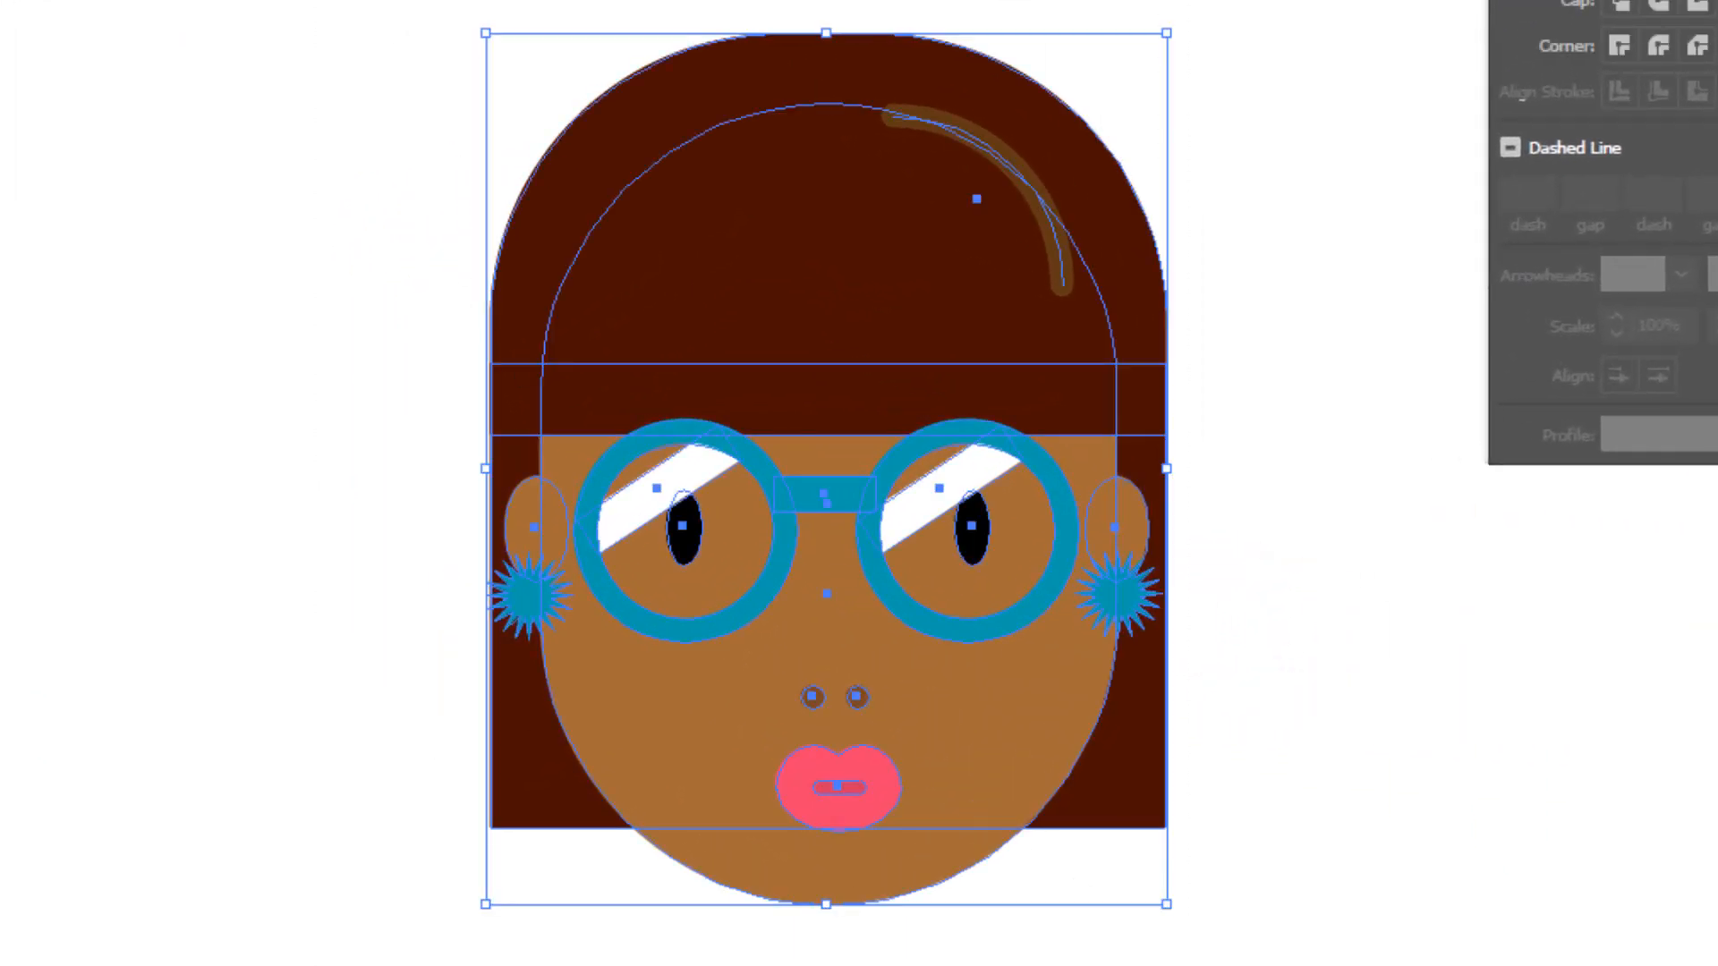
pyautogui.rightClick(811, 170)
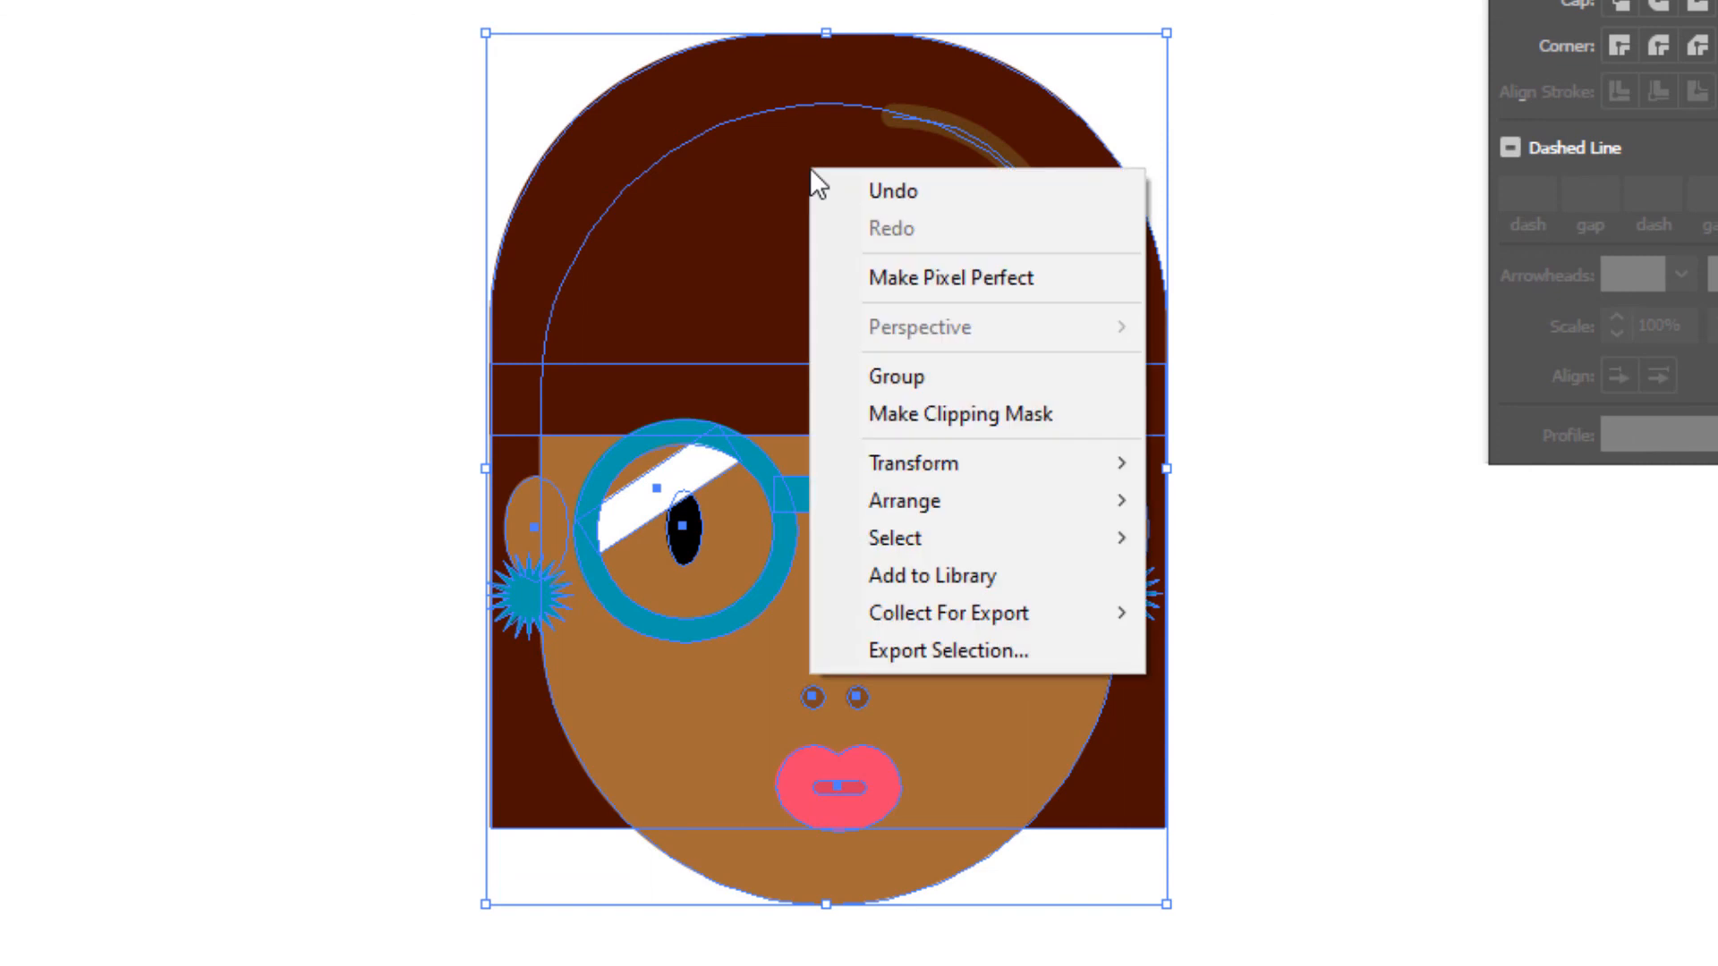
pyautogui.click(896, 374)
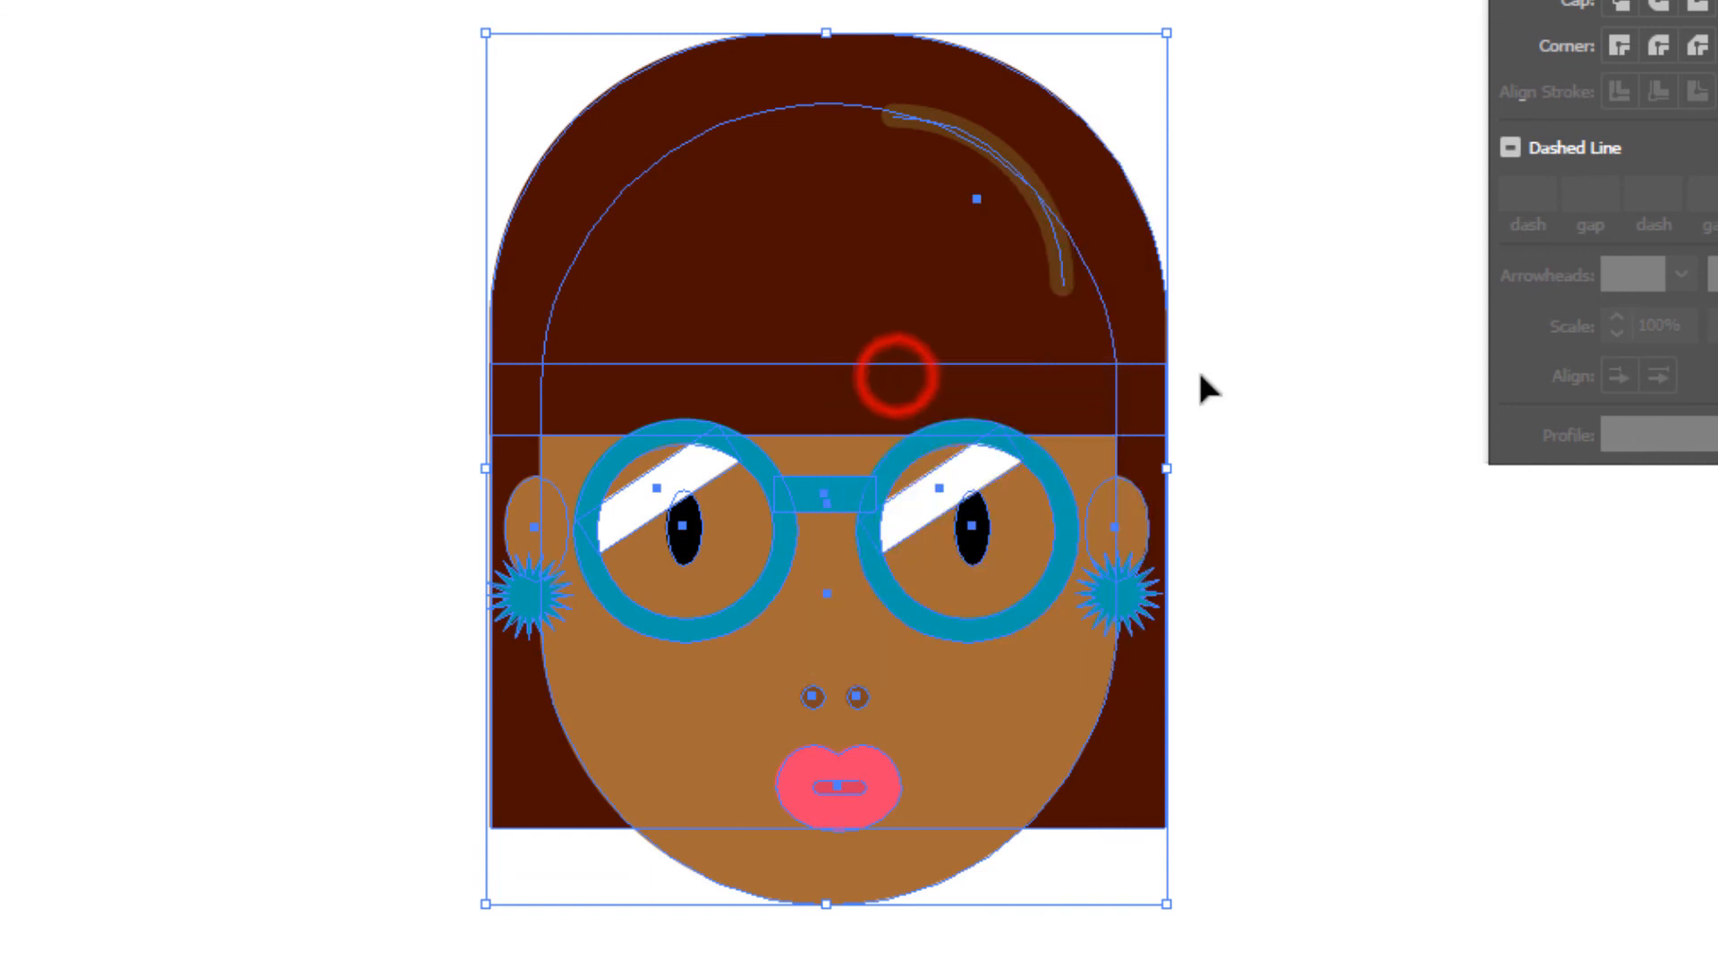
pyautogui.click(1374, 455)
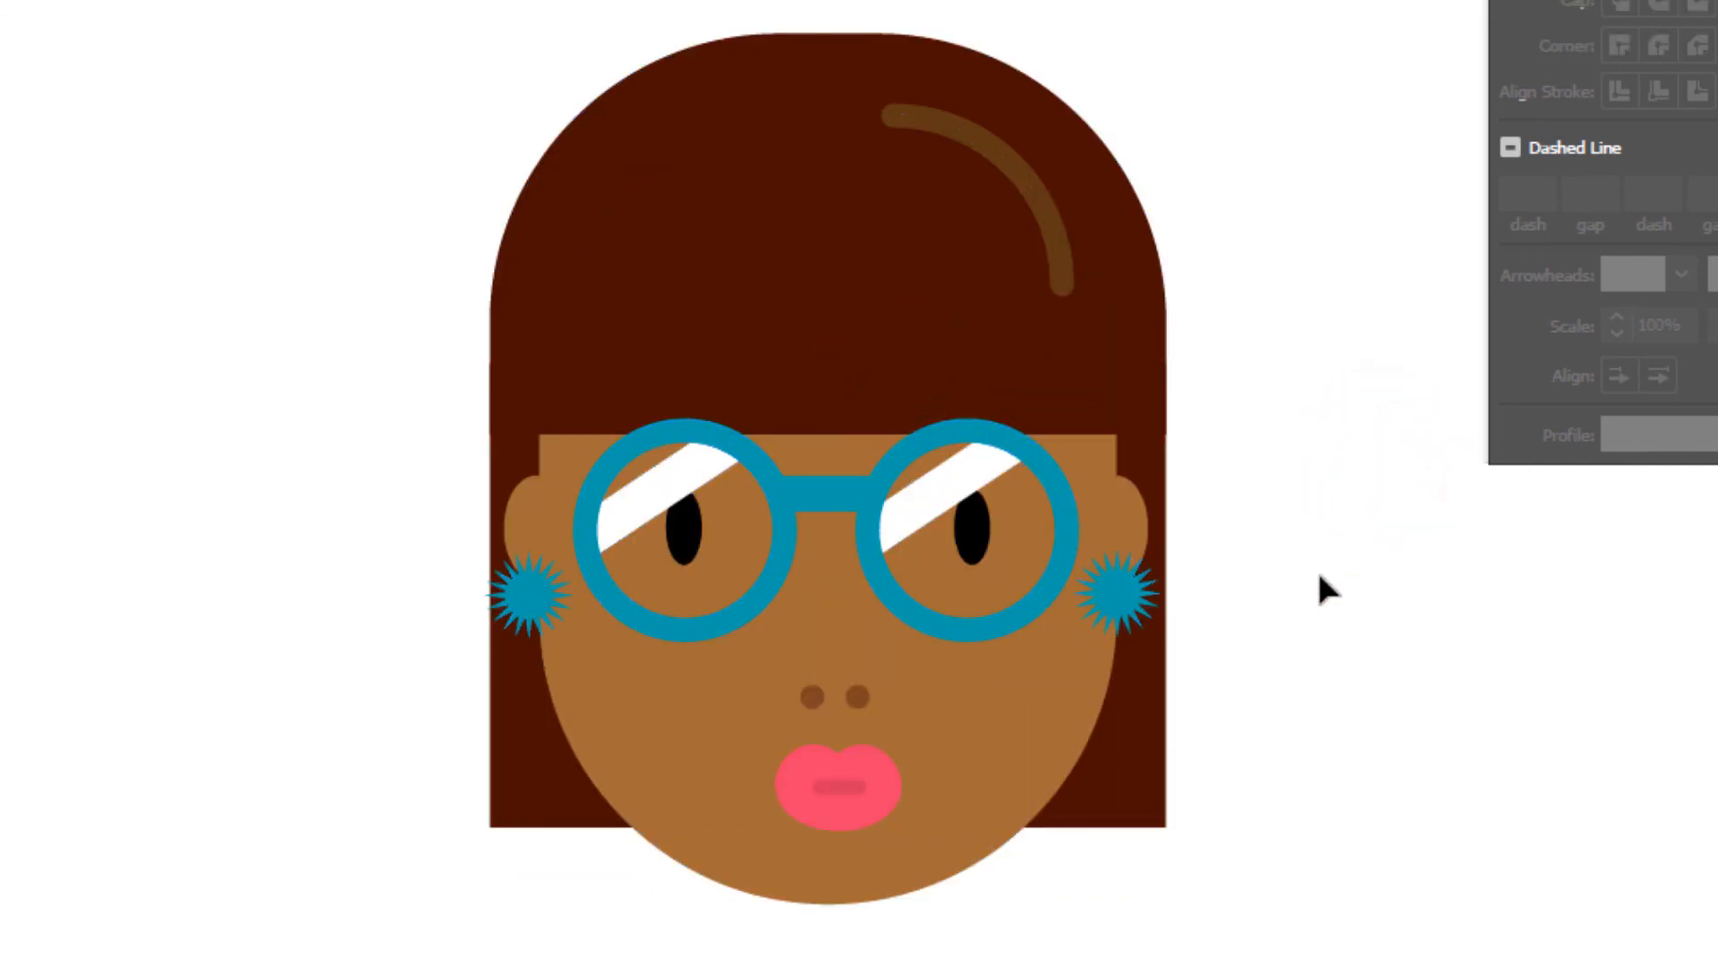
# - Move the pink-haired face closer to the brown face and shift the brown face toward the artboard's upper-left corner
pyautogui.moveTo(1316, 577); pyautogui.dragTo(1154, 559)
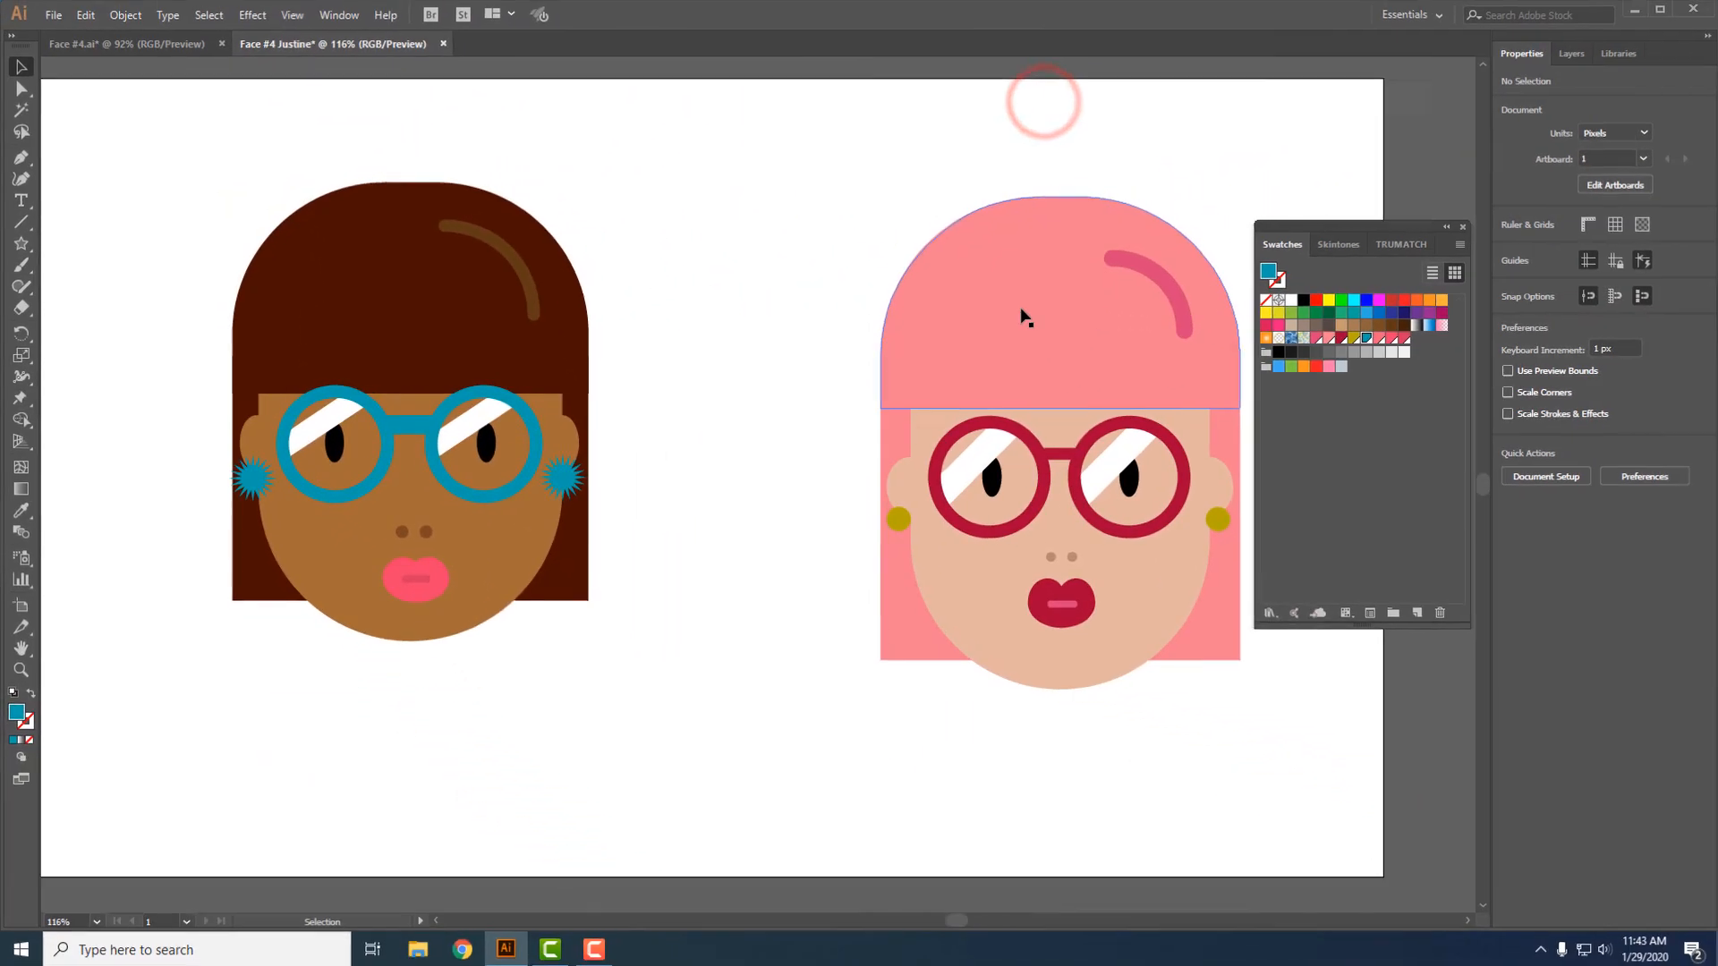
pyautogui.moveTo(1717, 260); pyautogui.dragTo(1429, 125)
pyautogui.moveTo(810, 238); pyautogui.dragTo(740, 229)
pyautogui.moveTo(348, 288); pyautogui.dragTo(274, 199)
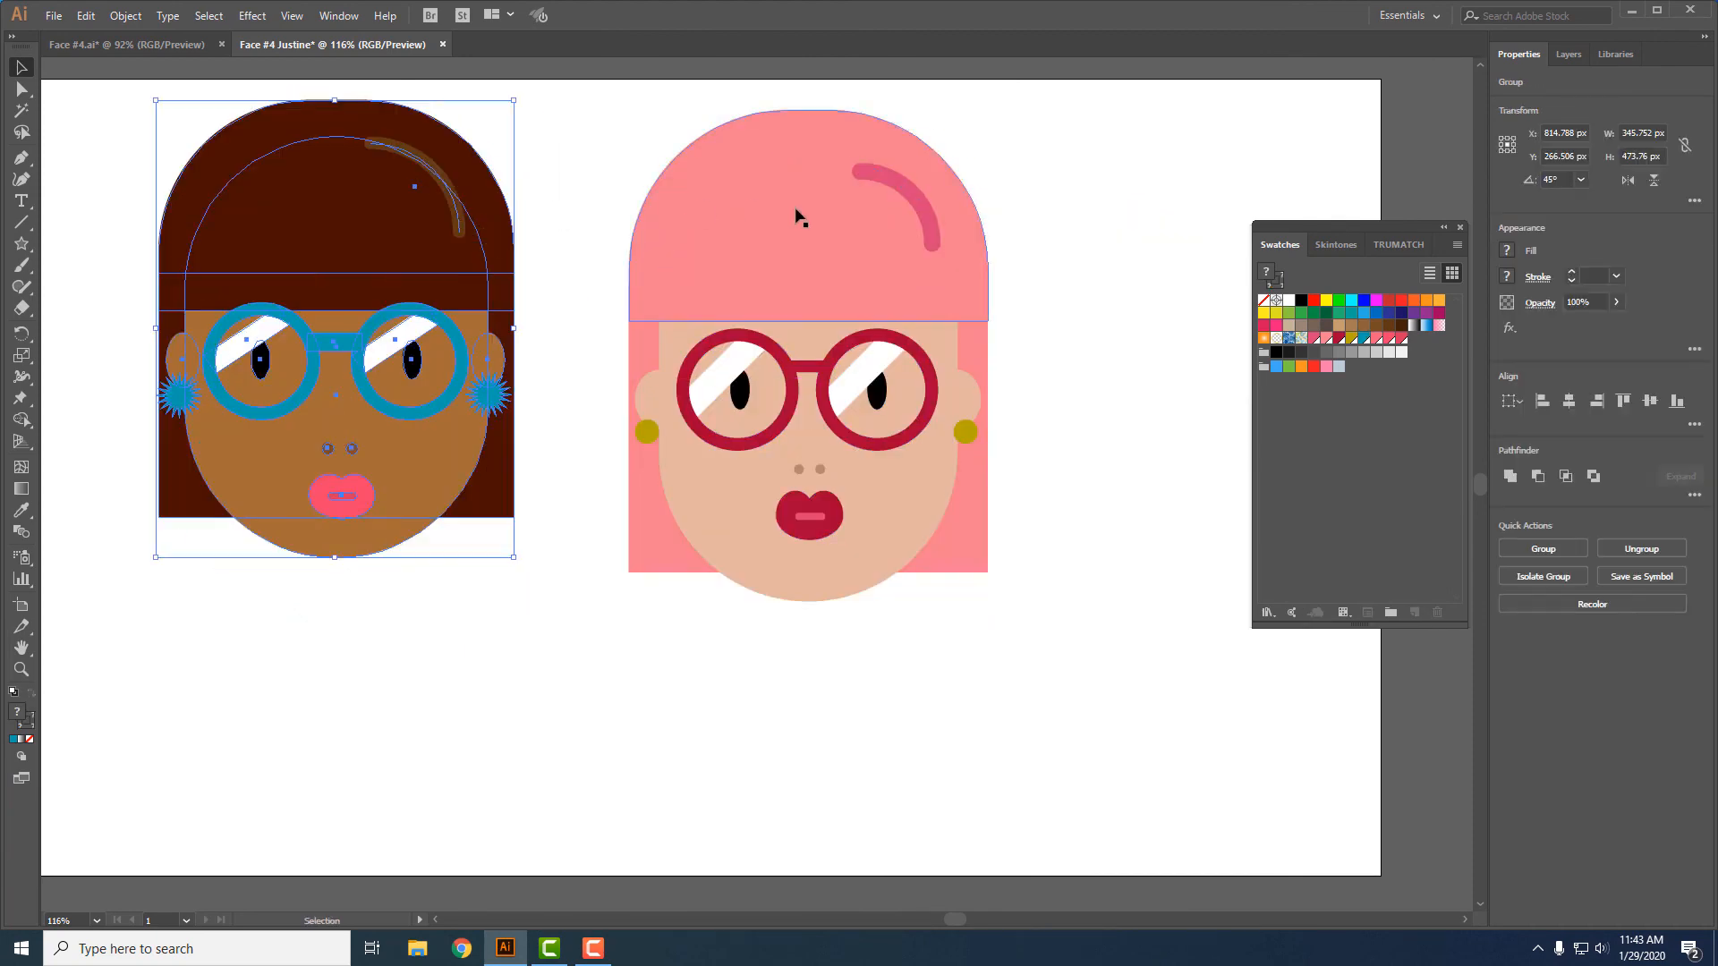
# - Scale the pink-haired face down proportionally until its chin is level with the brown face's chin
pyautogui.click(856, 277)
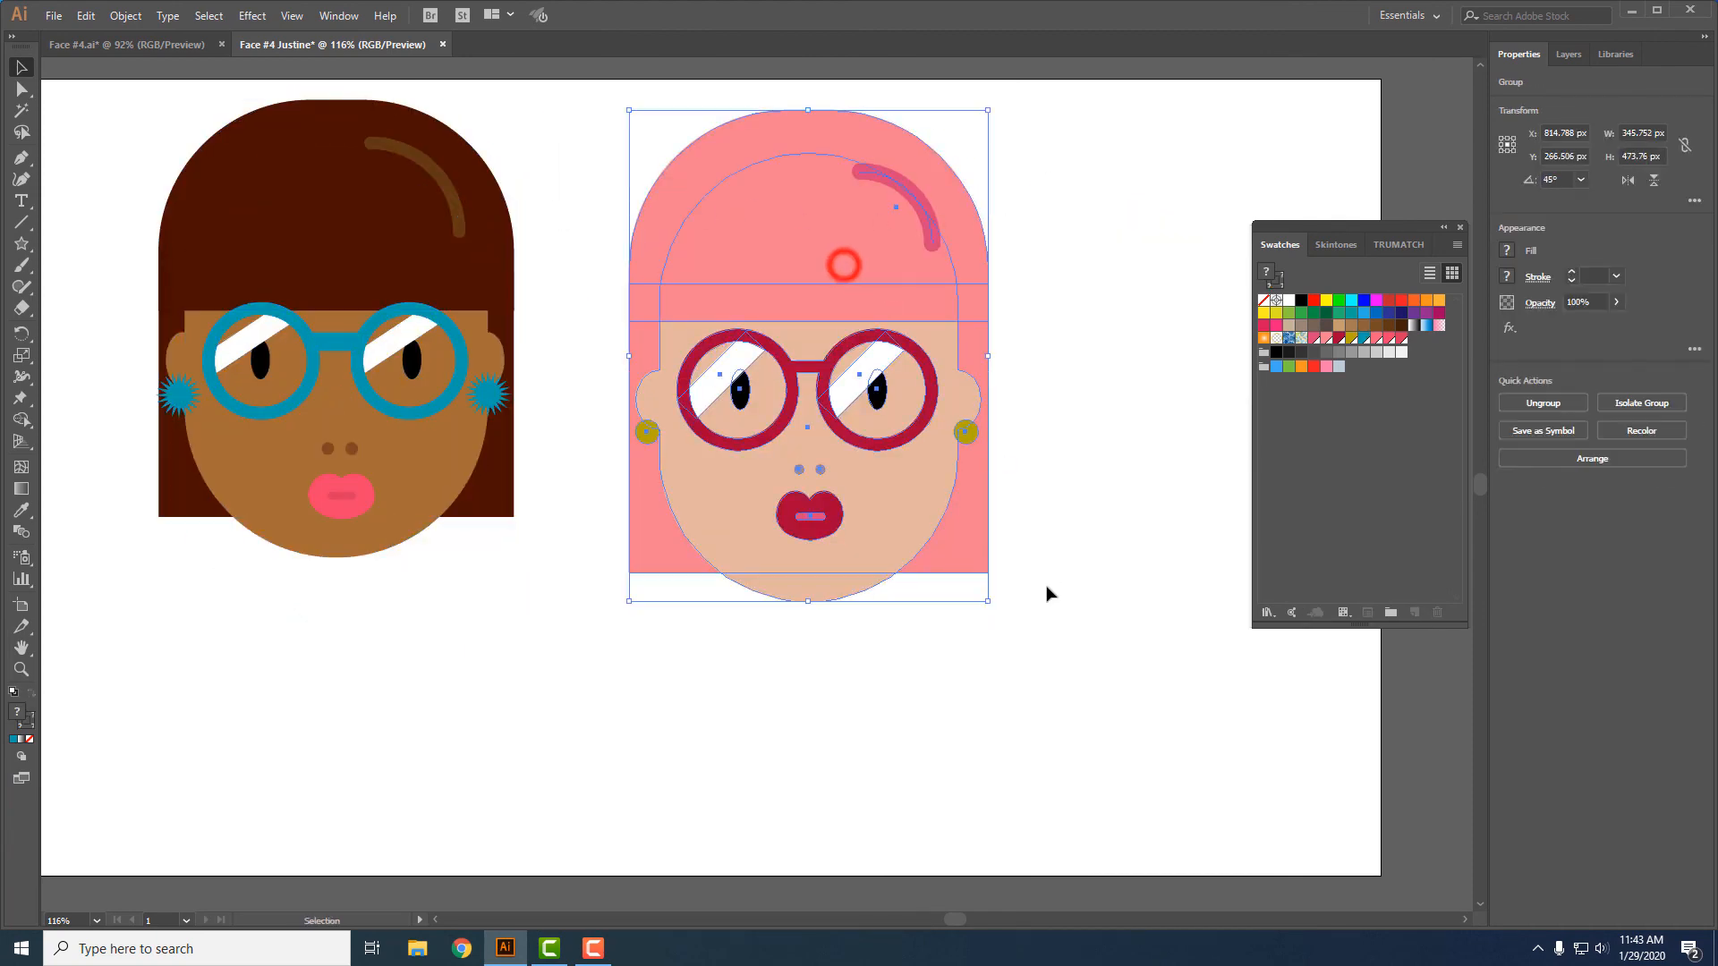
pyautogui.moveTo(992, 599); pyautogui.dragTo(953, 556)
pyautogui.click(1106, 550)
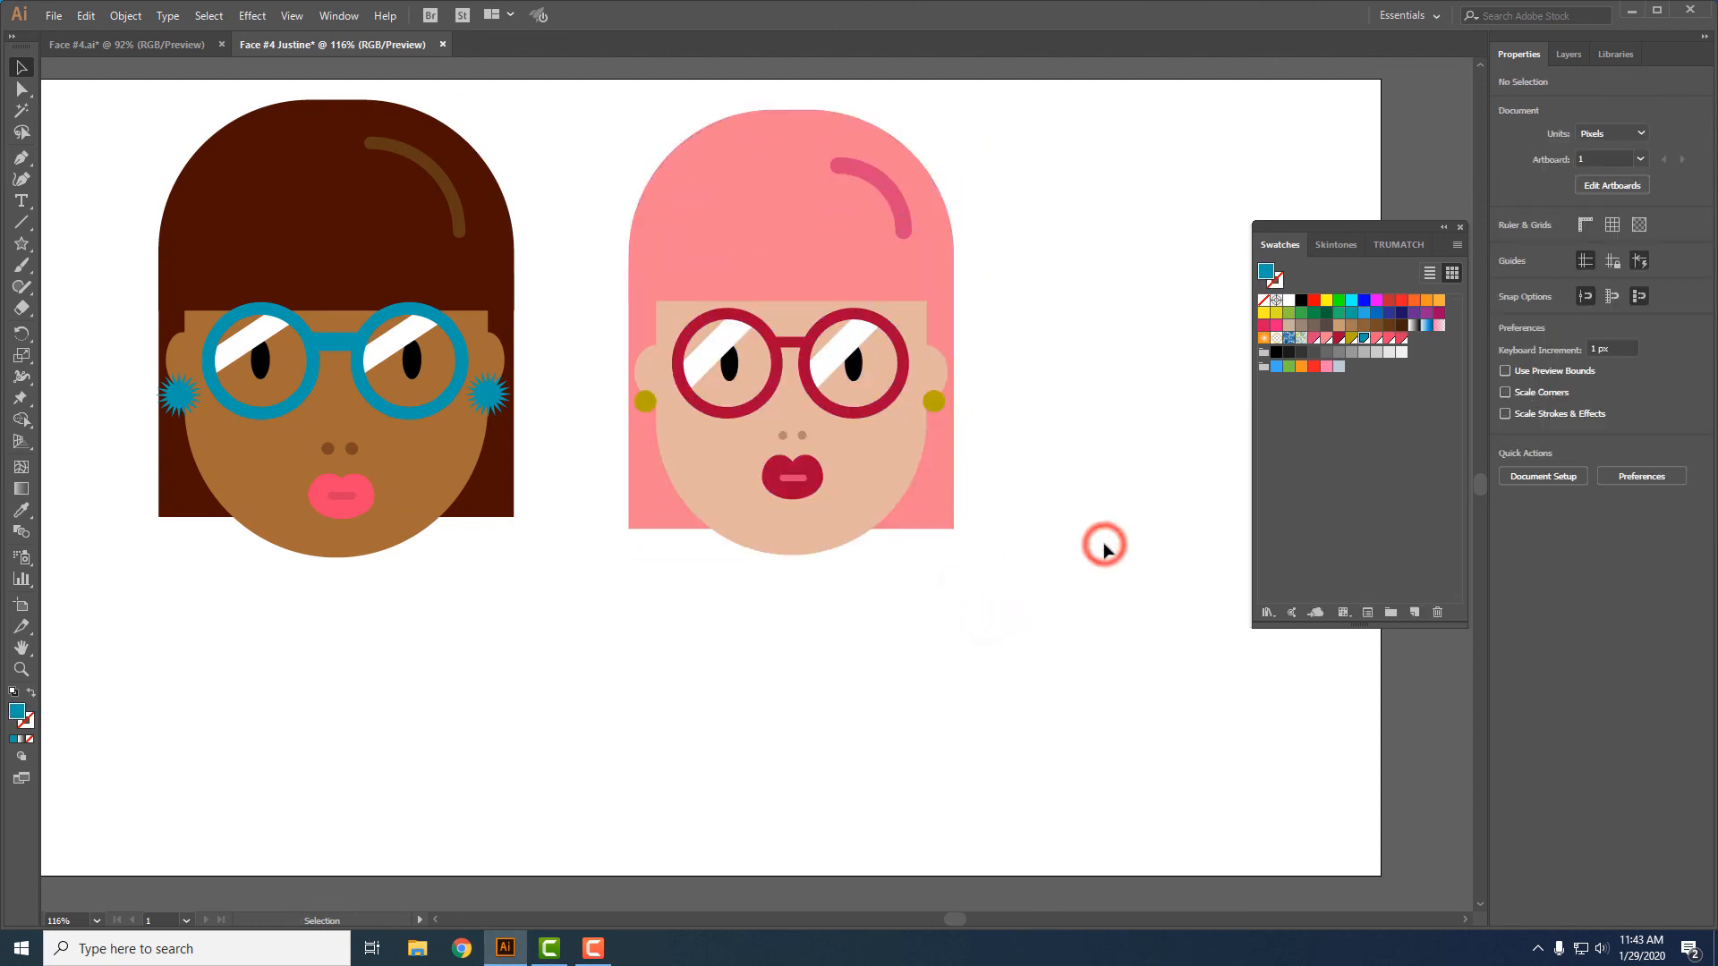